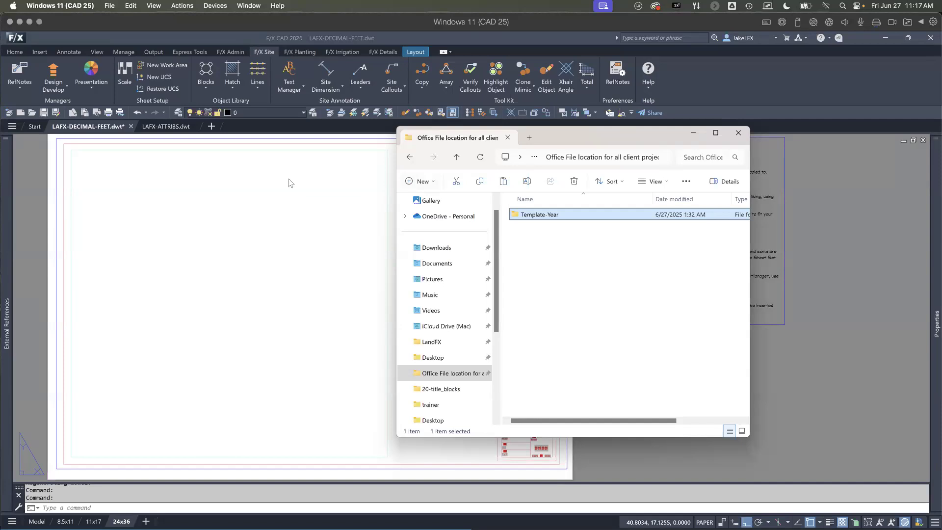
Step: Set the FIELDDISPLAY variable to 0 and inspect the title block's text fields on the 24x36 layout
left_click(240, 278)
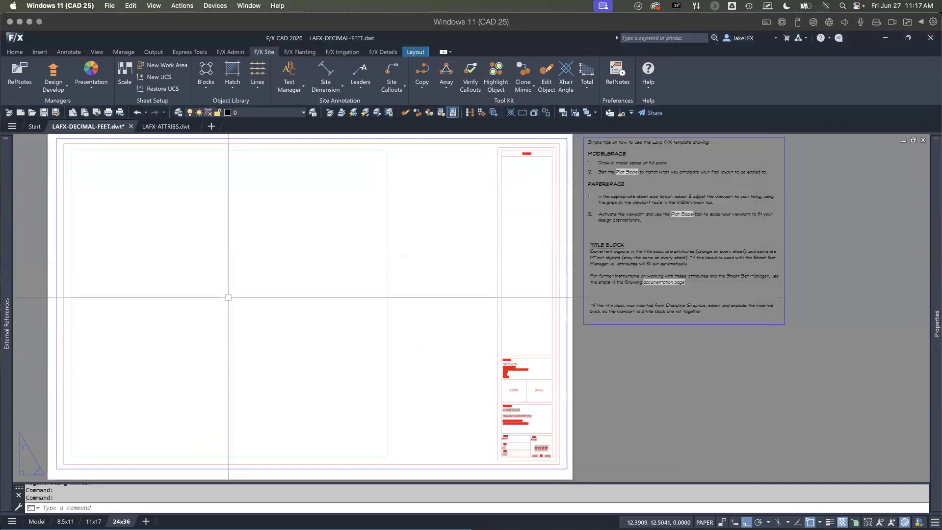
type("FIELDD")
key("Return")
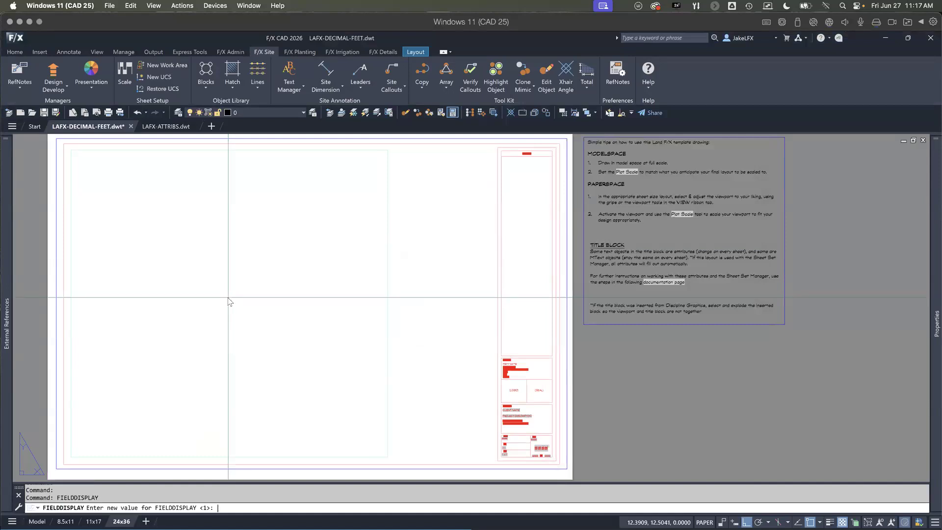
type("0")
key("Return")
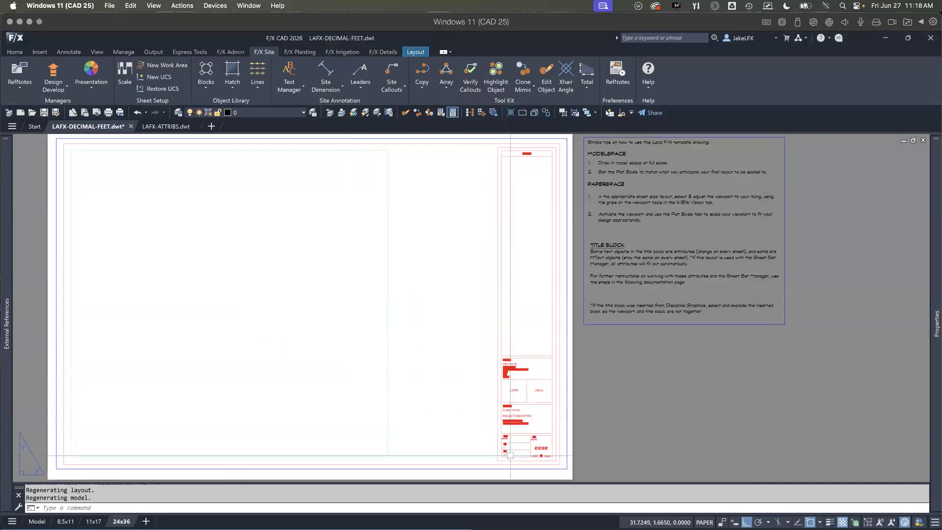
scroll(510, 456, "up", 5)
middle_click_drag(510, 456, 497, 402)
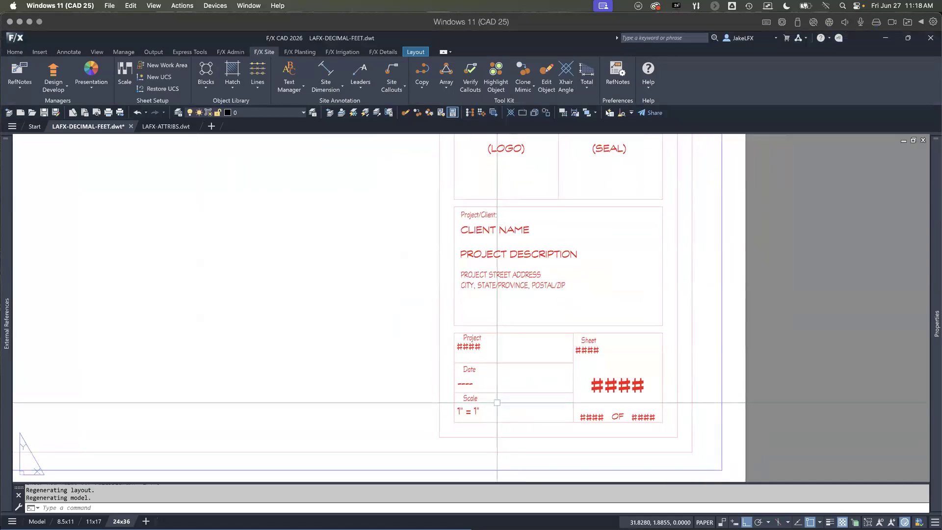
Step: Turn the field background shading back on by setting FIELDDISPLAY to 1
key("Up")
key("Return")
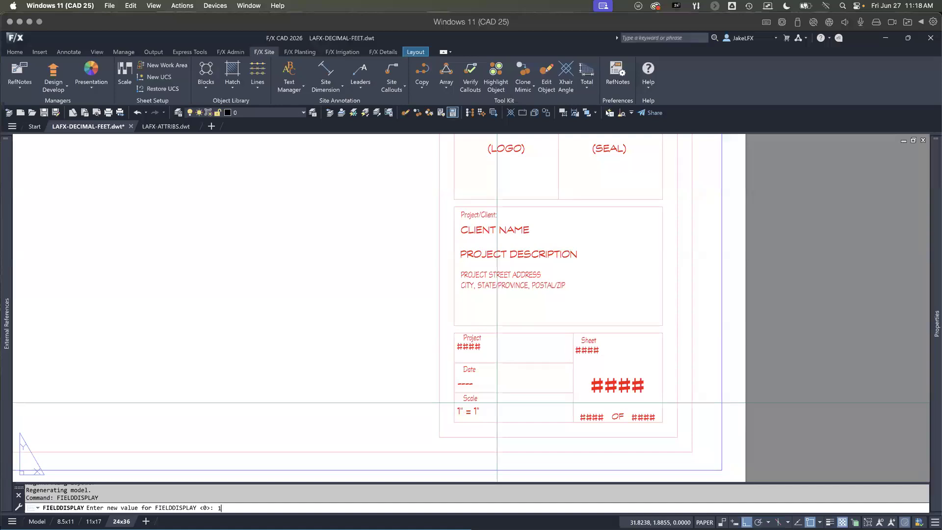
type("1")
key("Return")
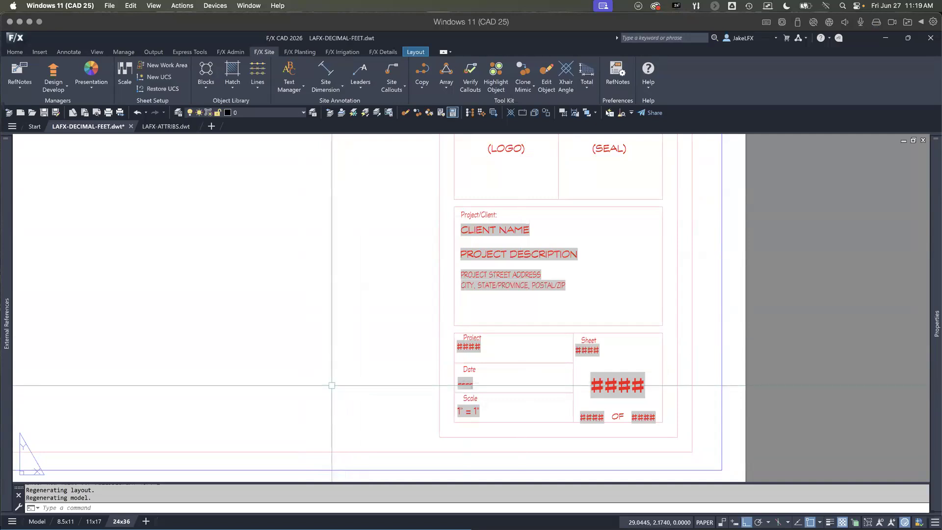
Step: Switch to File Explorer and preview READ ME-Project folder template.rtf inside the Template-Year folder
key("ctrl+Up")
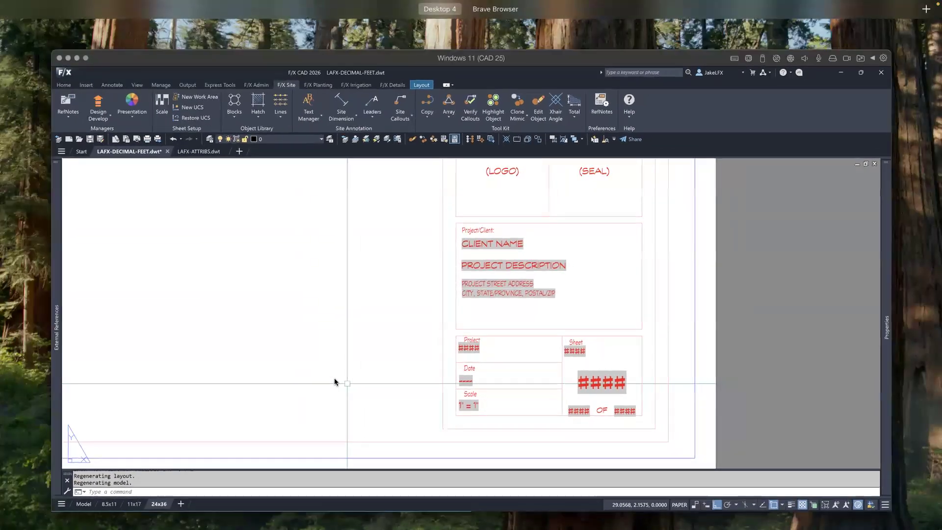
key("ctrl+Up")
key("alt+Tab")
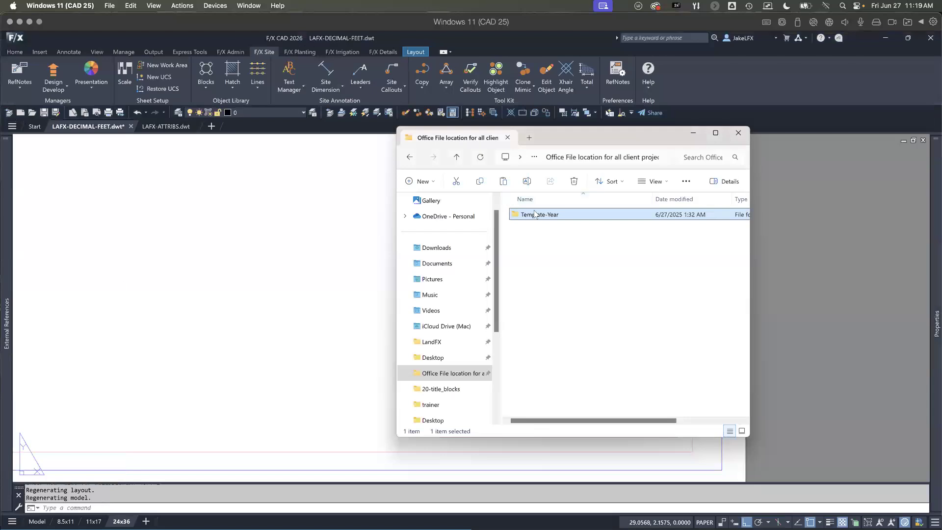
mouse_move(527, 218)
double_click(527, 216)
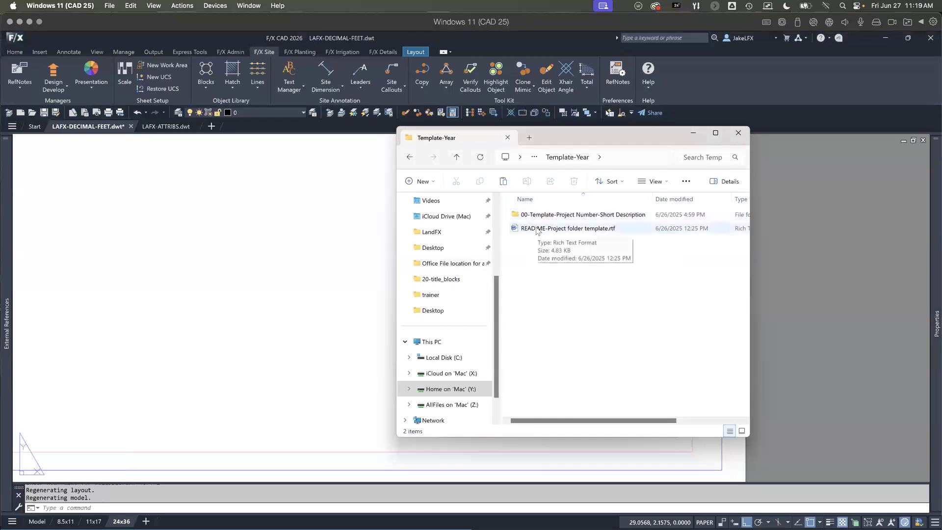
double_click(537, 229)
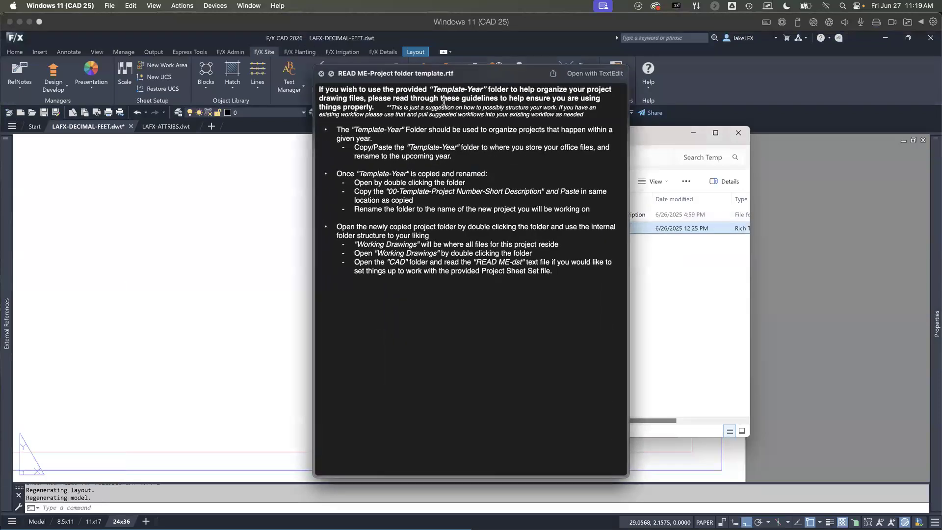
left_click_drag(465, 76, 214, 64)
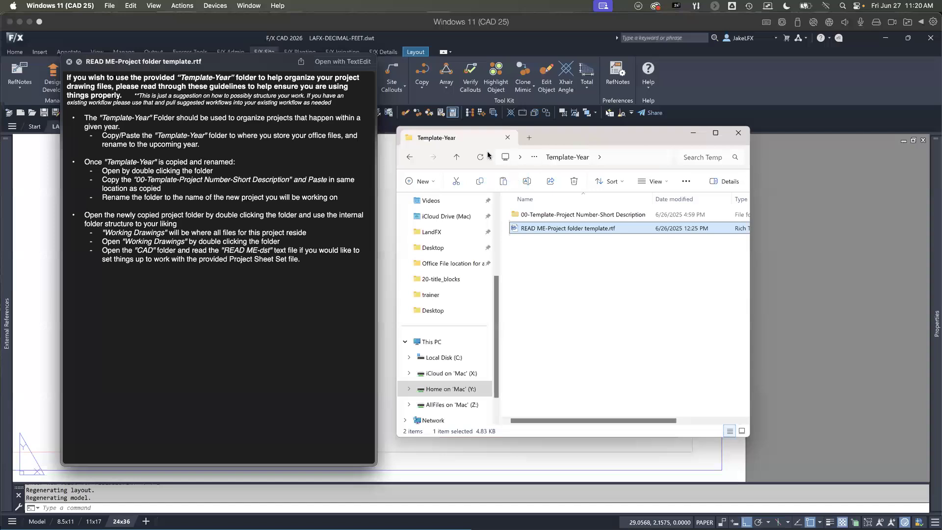
Step: Duplicate the Template-Year folder in the office file location and name the copy 2025
left_click(456, 157)
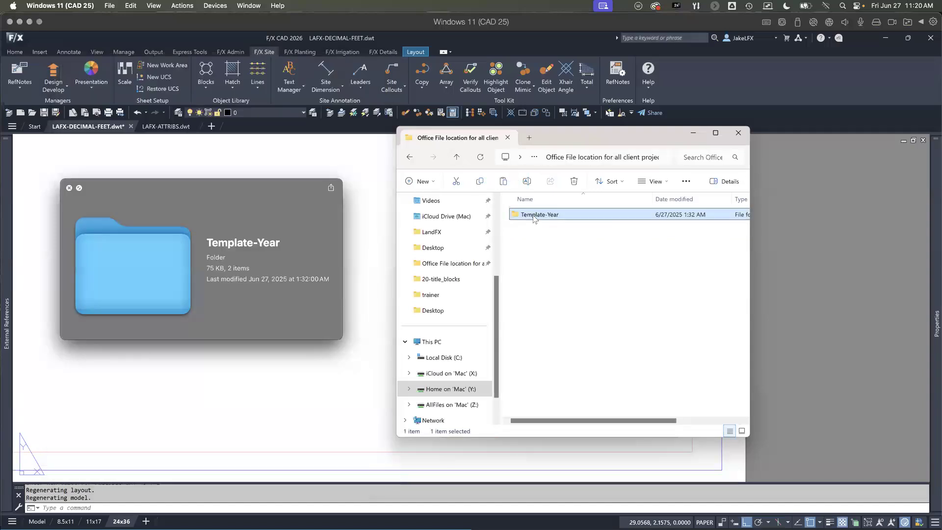
key("space")
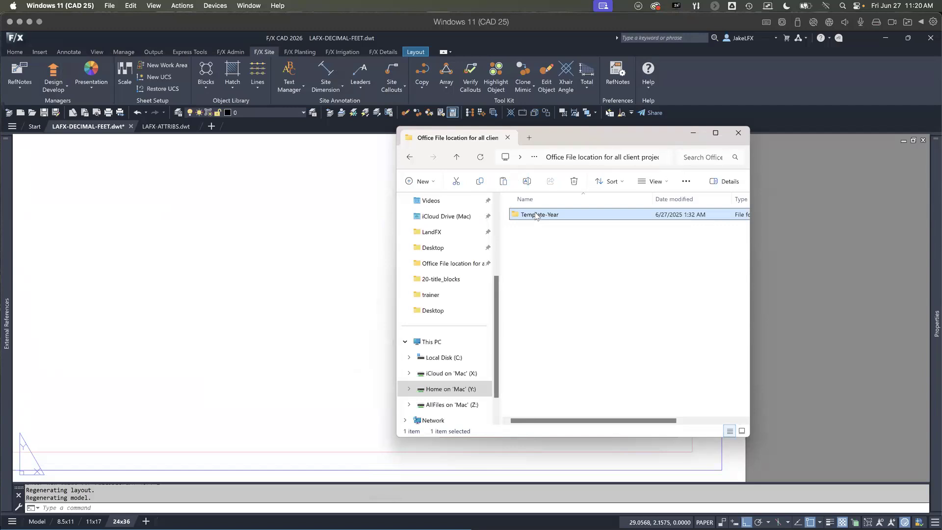
right_click(535, 219)
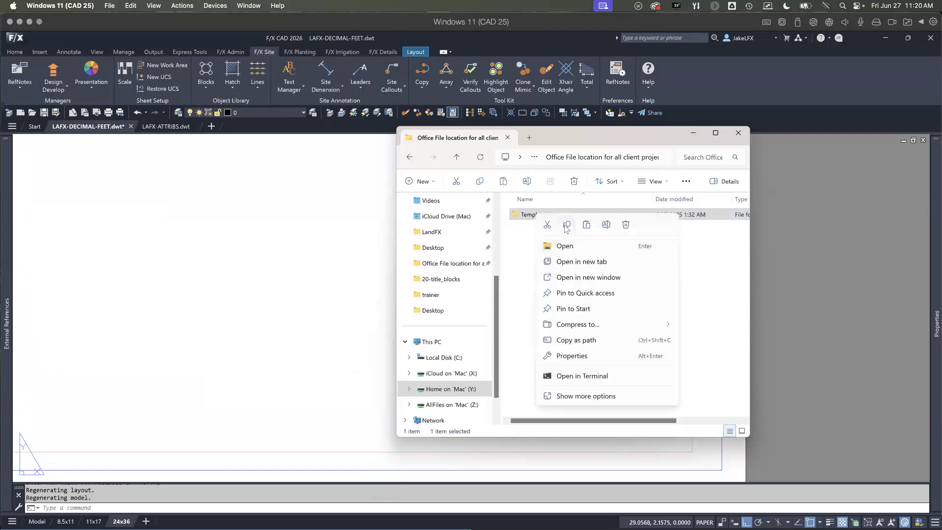
key("Escape")
right_click(543, 252)
left_click(557, 264)
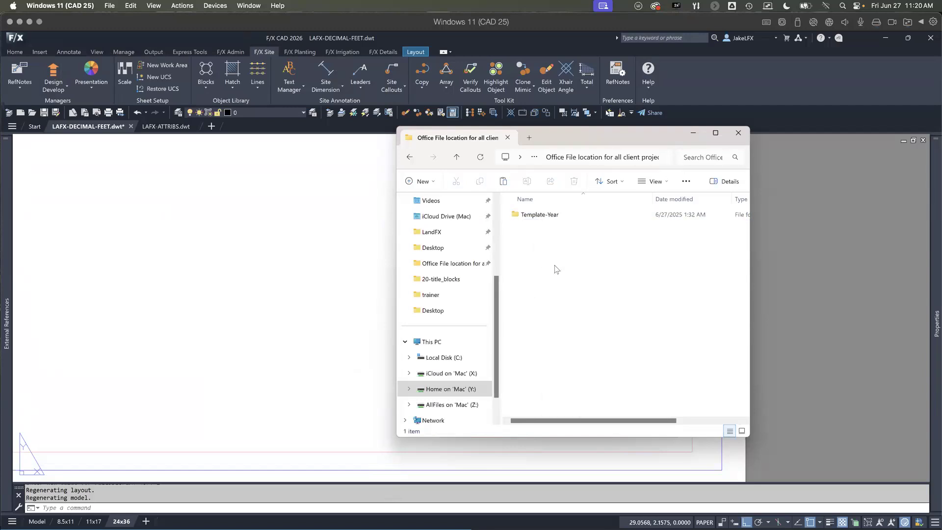
left_click(545, 227)
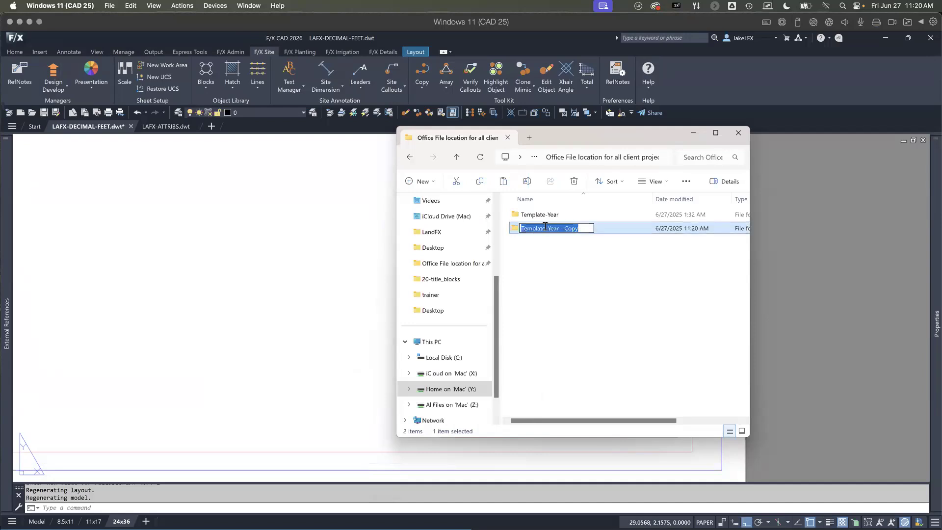
type("2025")
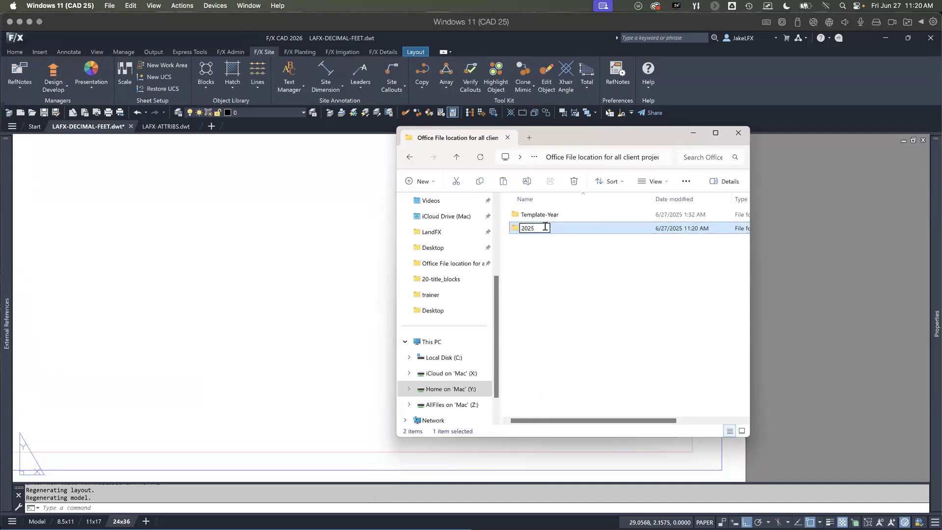
key("Return")
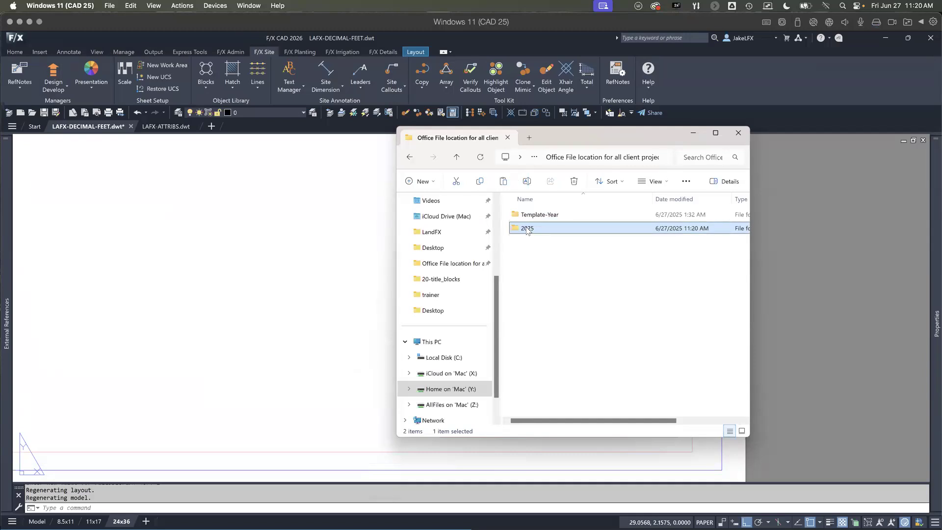
Step: Inside the 2025 folder, duplicate 00-Template-Project Number-Short Description and name the copy Sheet Set Simplified
double_click(526, 229)
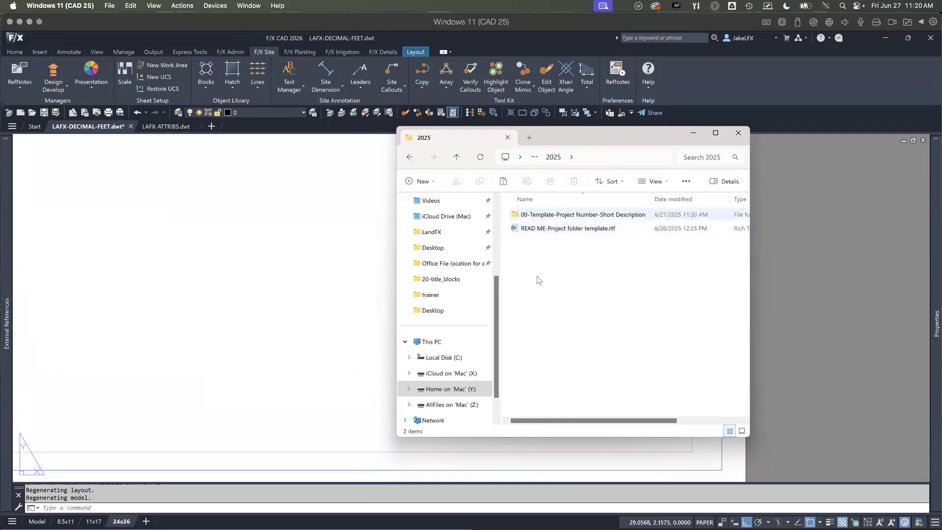
left_click(550, 218)
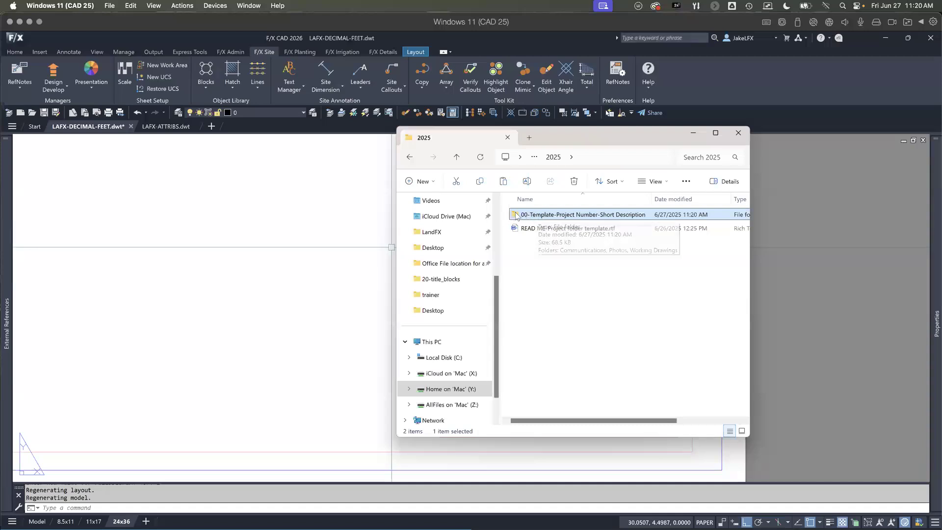
key("ctrl+v")
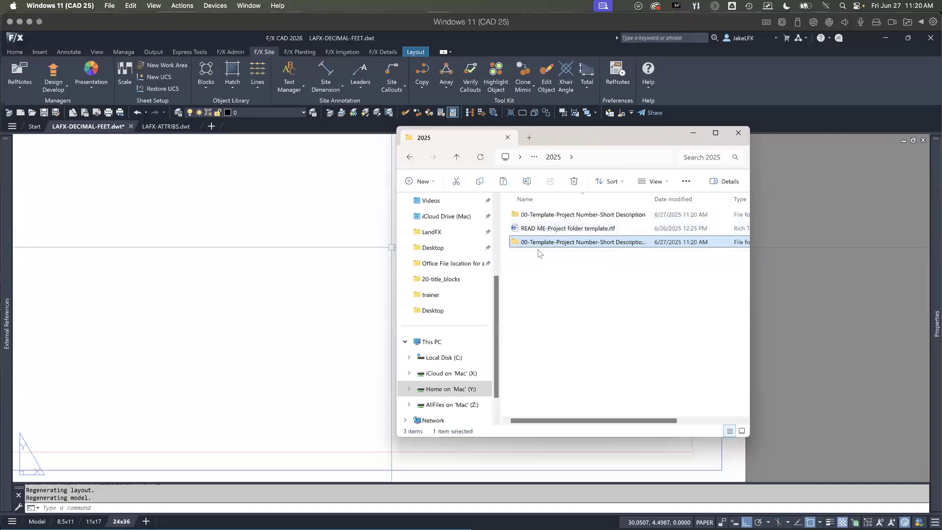
left_click(537, 244)
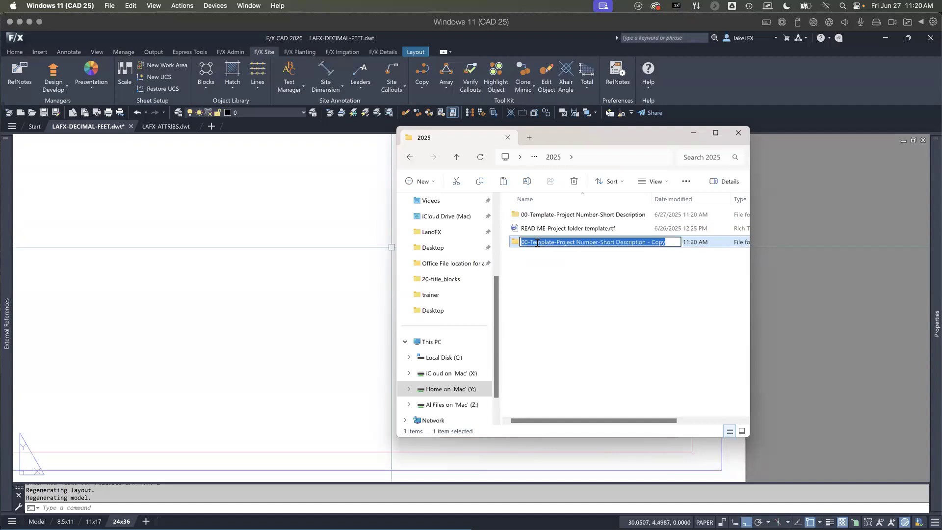
type("Sh")
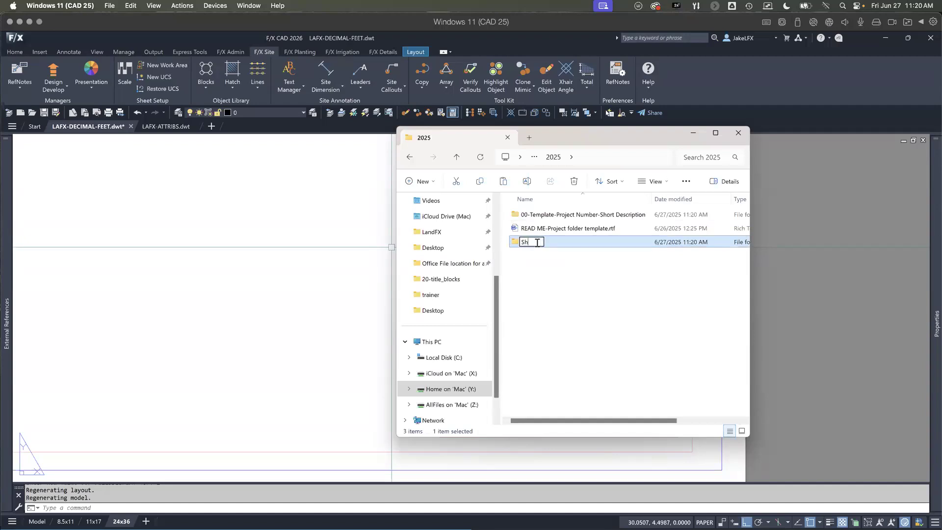
type("eet Set Simplified")
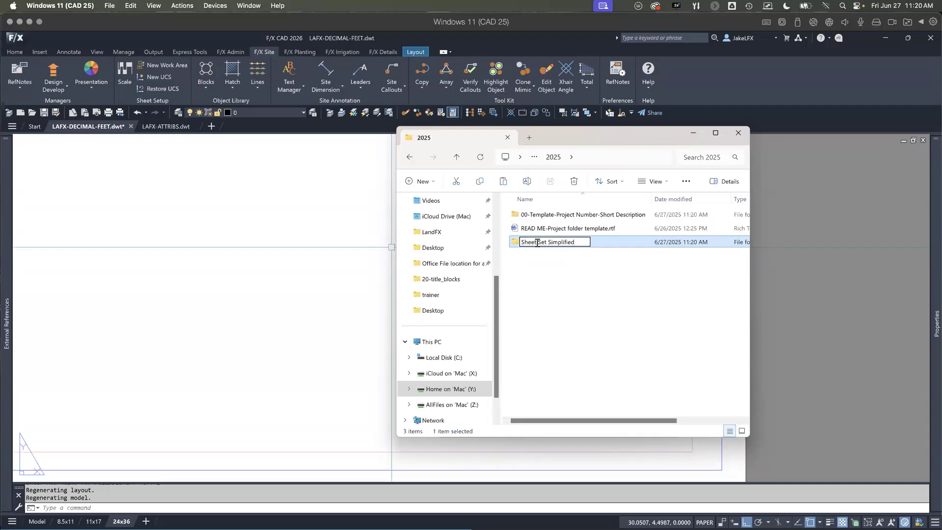
key("Return")
Step: Rename the copied project folder as Sheet Set Manager Simplified
left_click(546, 244)
key("Return")
left_click(547, 243)
left_click(548, 243)
type("Manager")
key("Return")
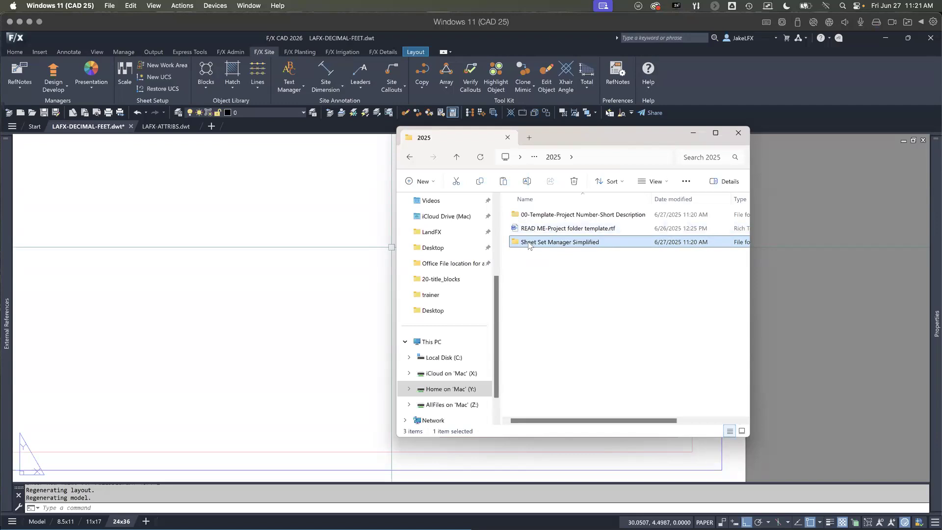
Step: Open the CAD folder within Working Drawings of the Sheet Set Manager Simplified project
double_click(528, 245)
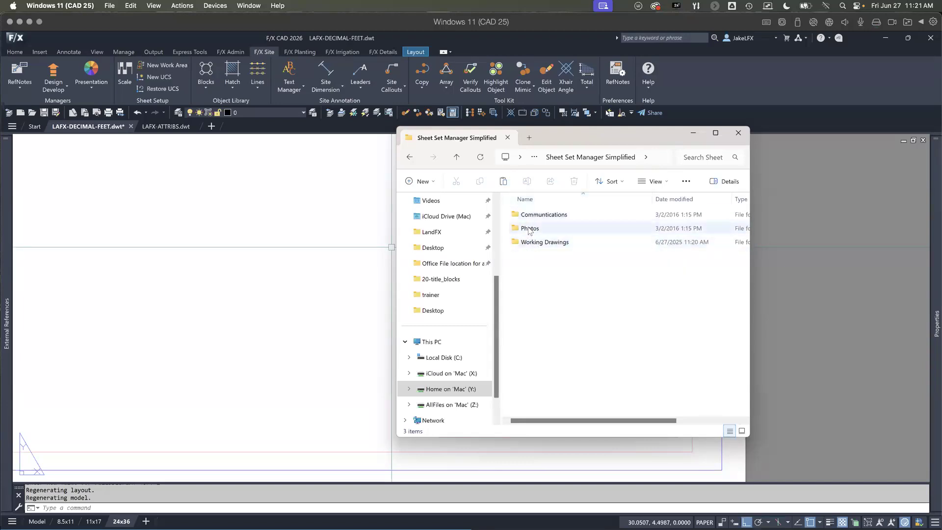
double_click(538, 243)
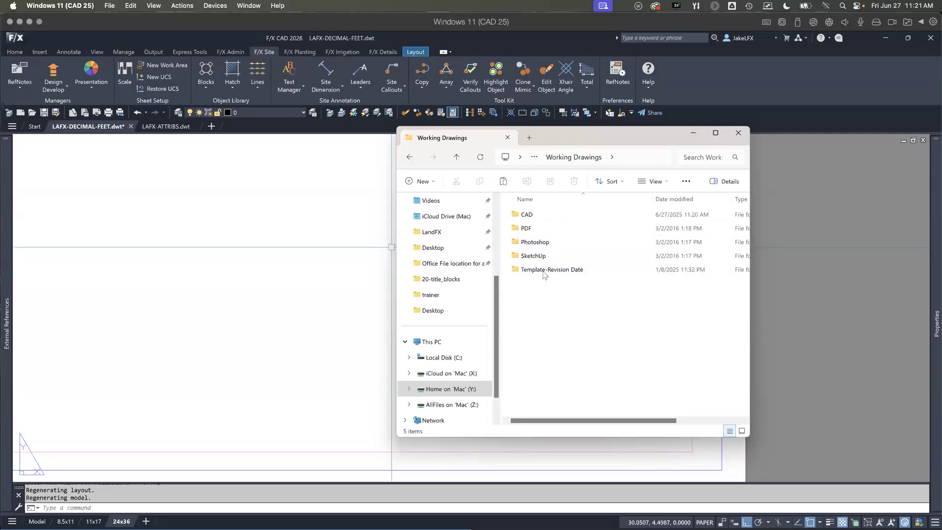
double_click(527, 217)
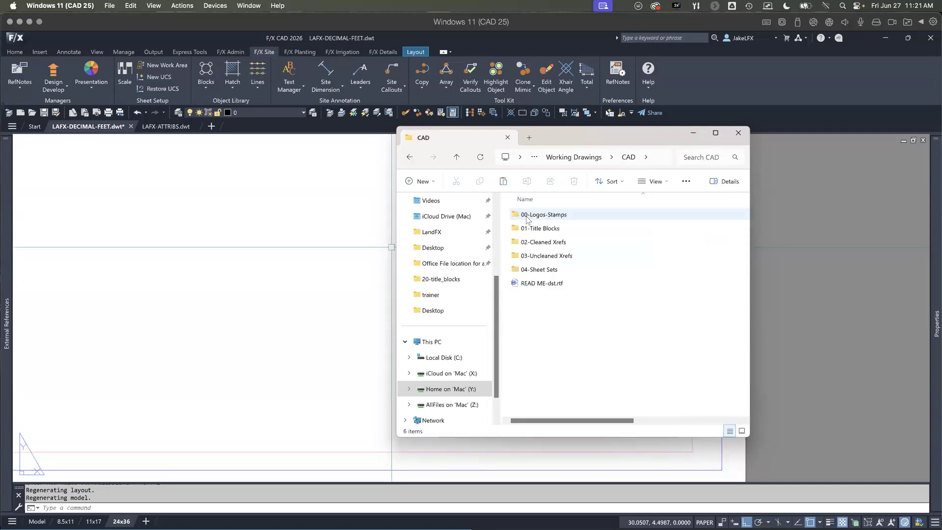
Step: Preview READ ME-dst.rtf and read the instructions for opening the sheet sets folder and renaming the template .dst file
left_click(535, 283)
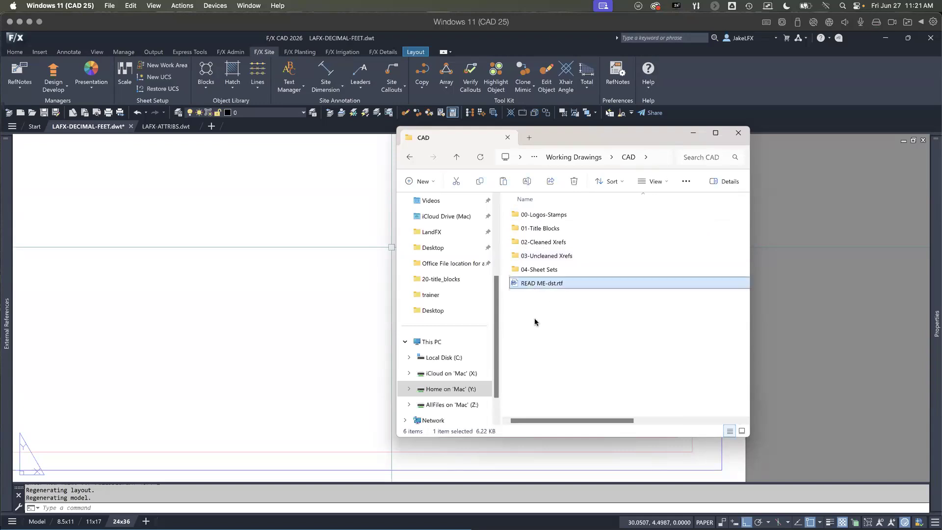
key("space")
scroll(211, 334, "down", 2)
scroll(211, 334, "up", 2)
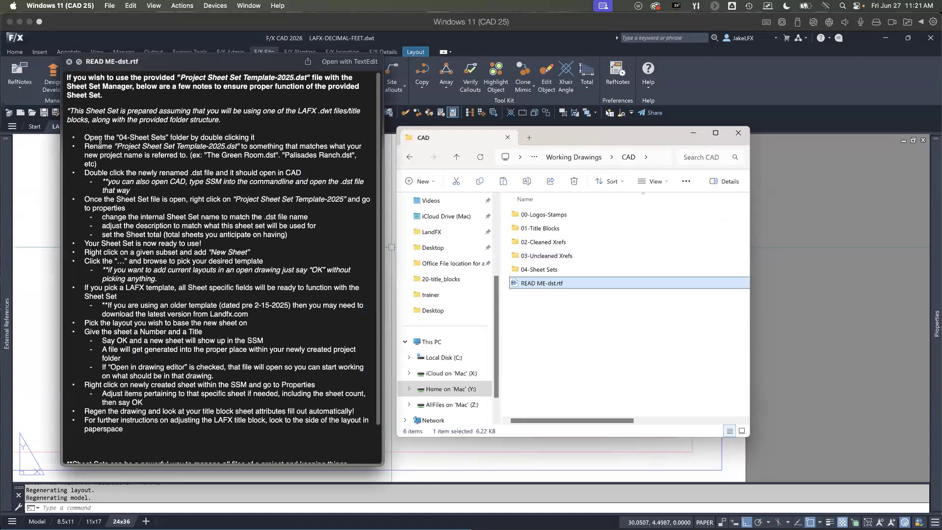
left_click_drag(116, 138, 173, 143)
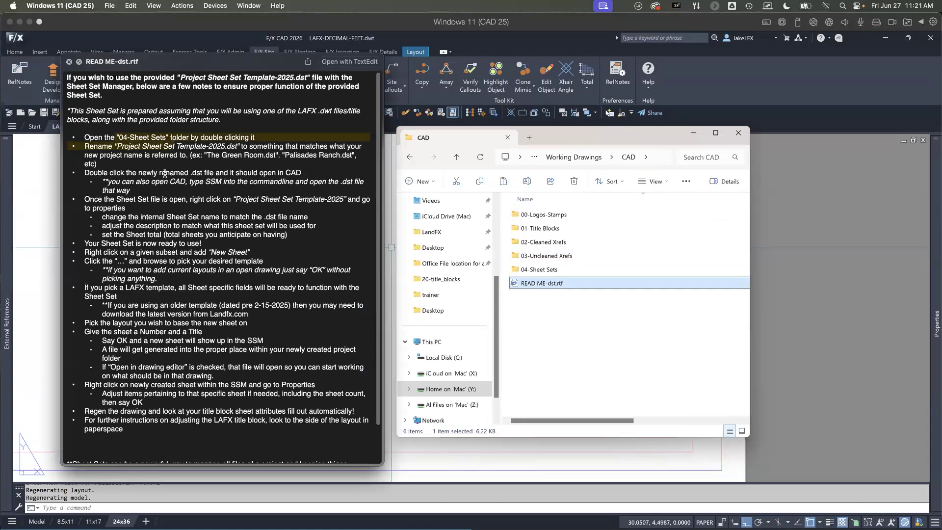
left_click(130, 145)
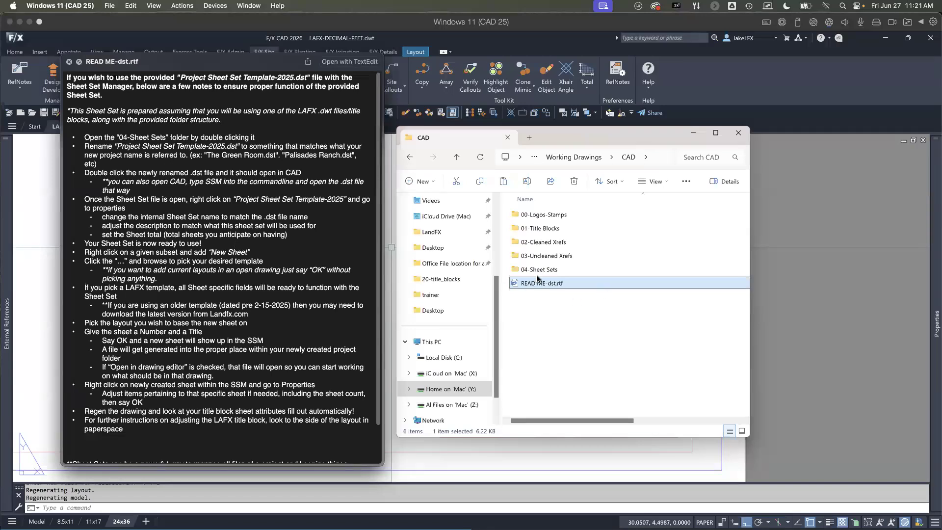
Step: Close the file preview and open the 04-Sheet Sets folder
left_click(513, 270)
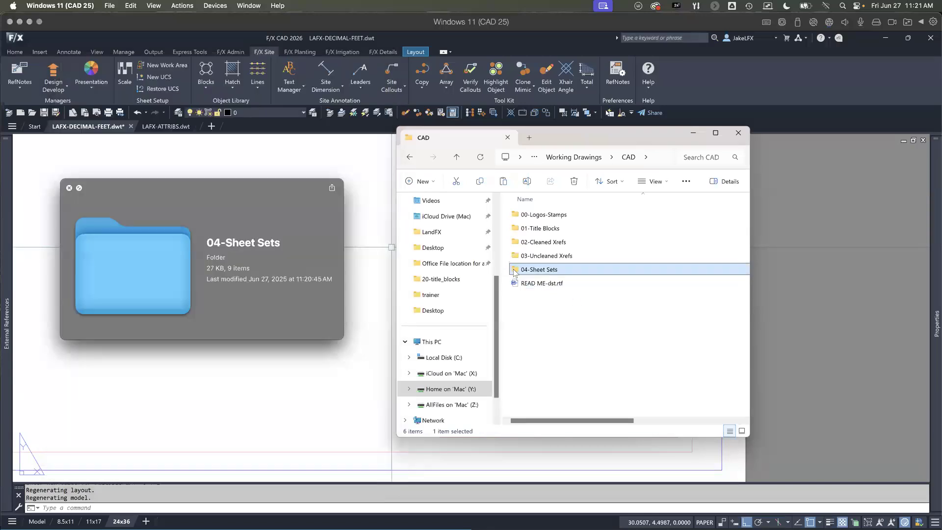
key("space")
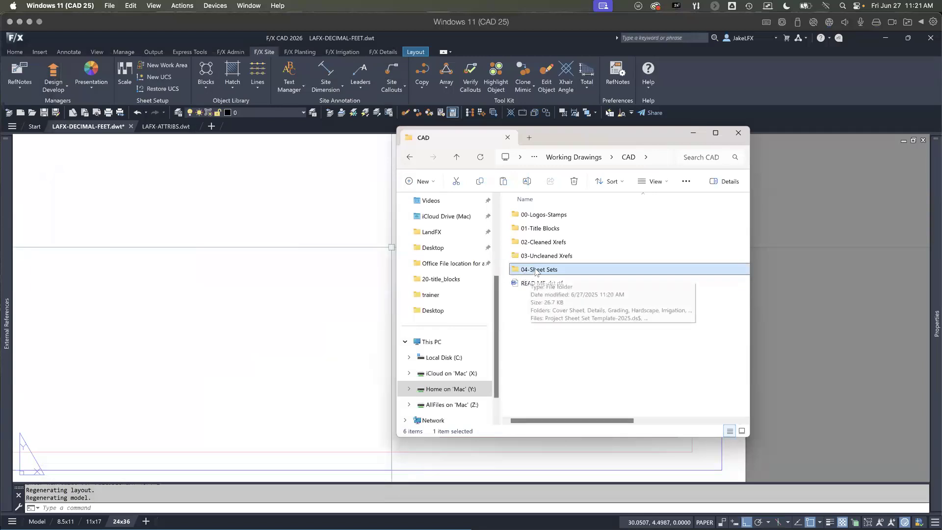
double_click(537, 270)
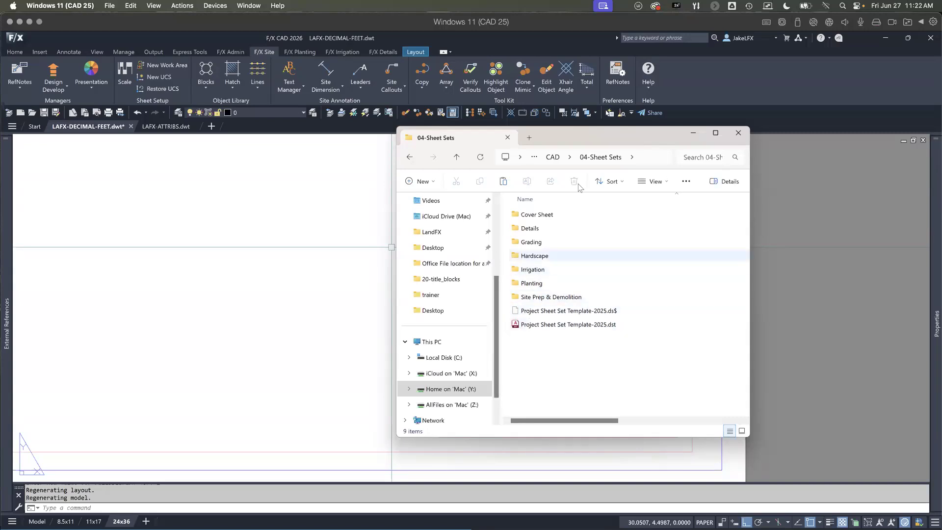
Step: Rename Project Sheet Set Template-2025.dst as Sheet Set Manager Simplified and copy the new file name
left_click(562, 326)
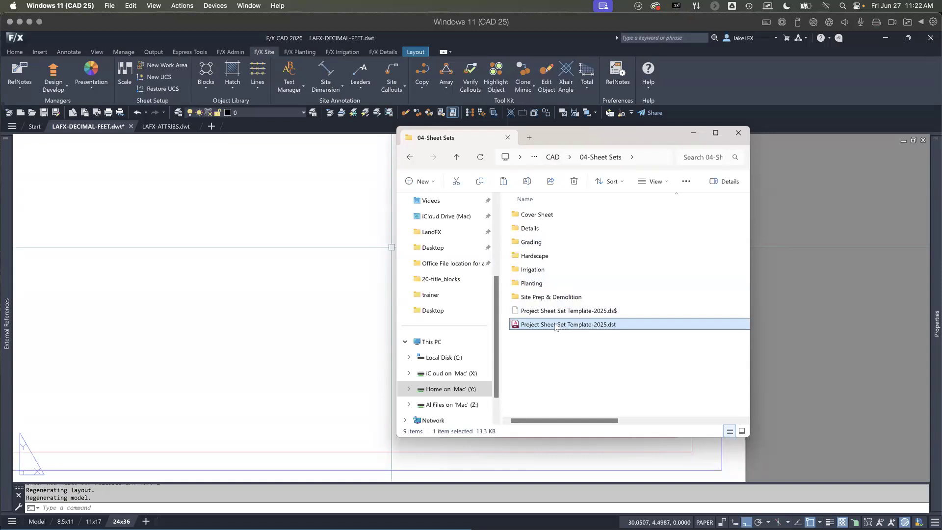
key("F2")
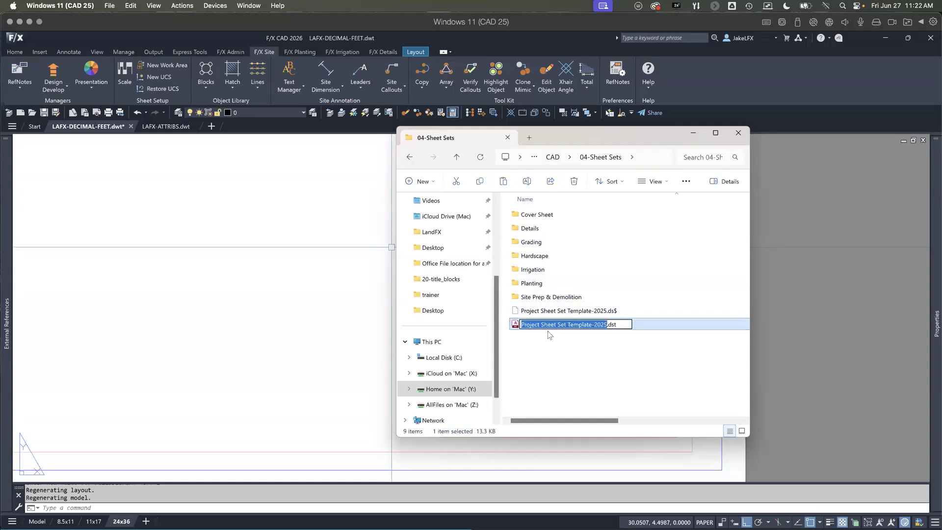
type("Sheet Set")
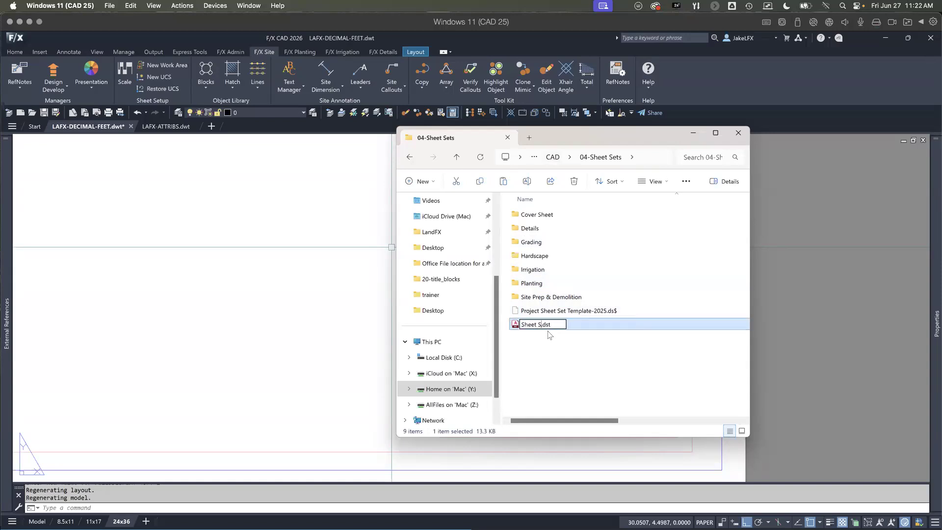
type(" Manager Simplified")
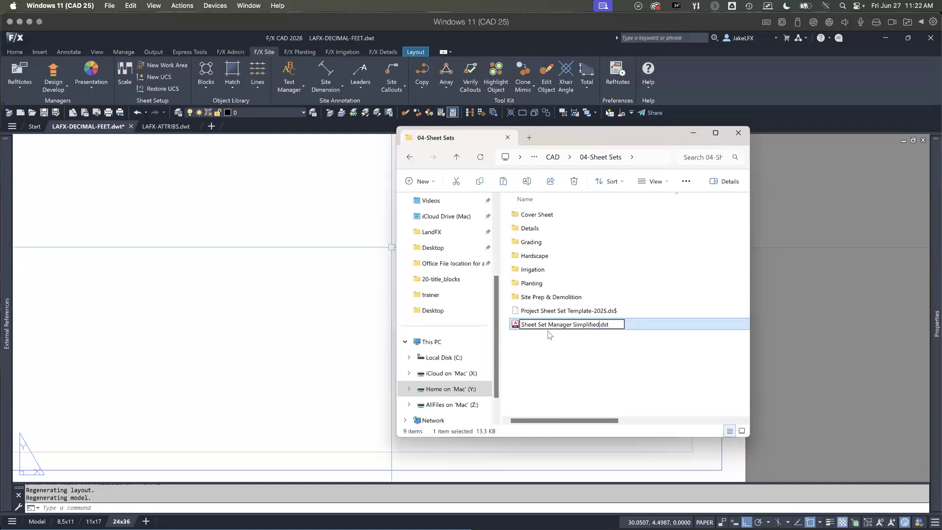
key("Return")
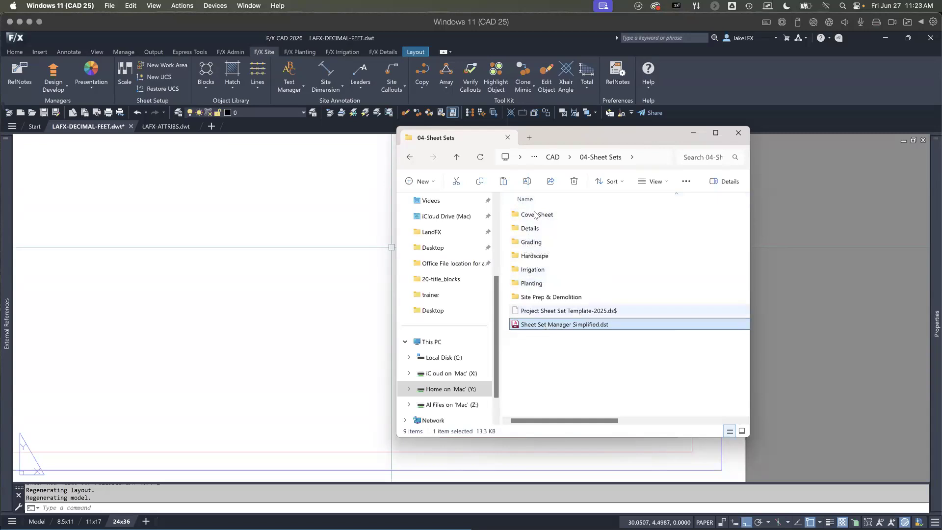
left_click(534, 325)
key("ctrl+c")
left_click(541, 350)
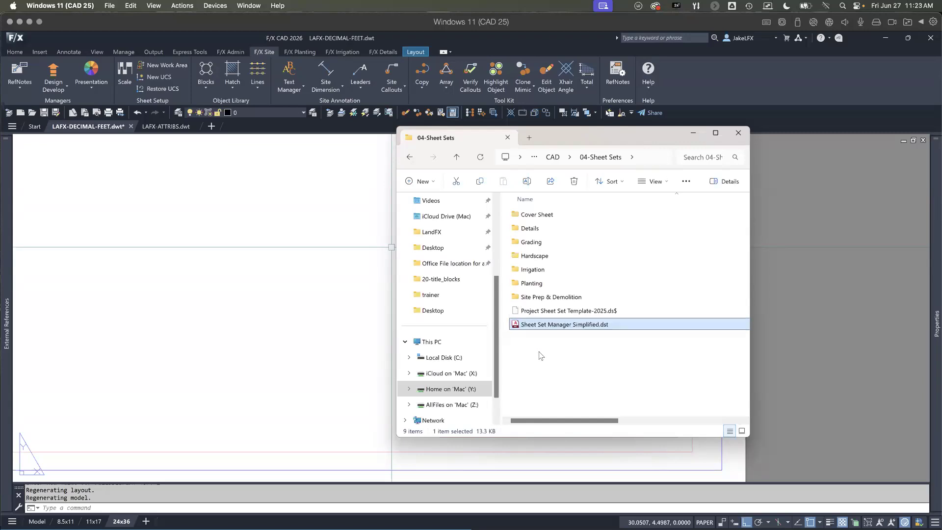
Step: Open Sheet Set Manager Simplified.dst in F/X CAD, then close and reopen the Sheet Set Manager with the SSM command
double_click(517, 324)
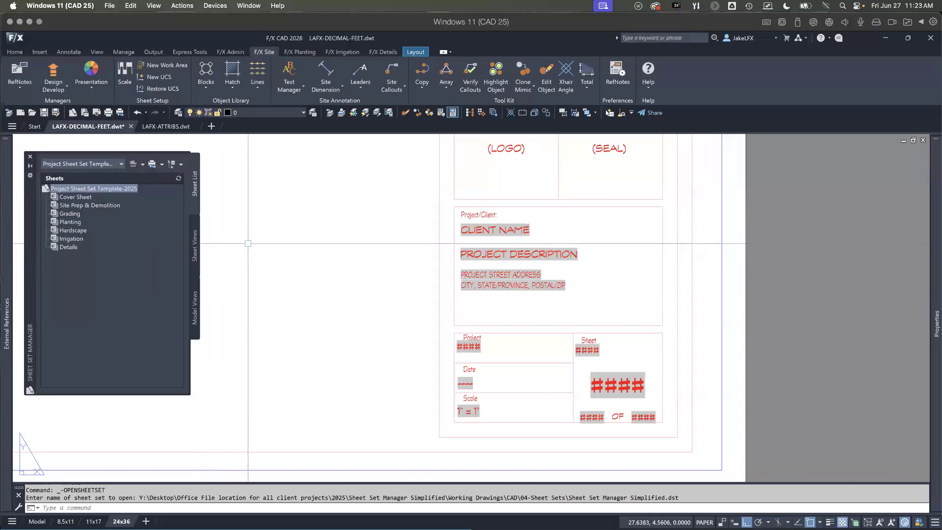
left_click(30, 156)
type("ssm")
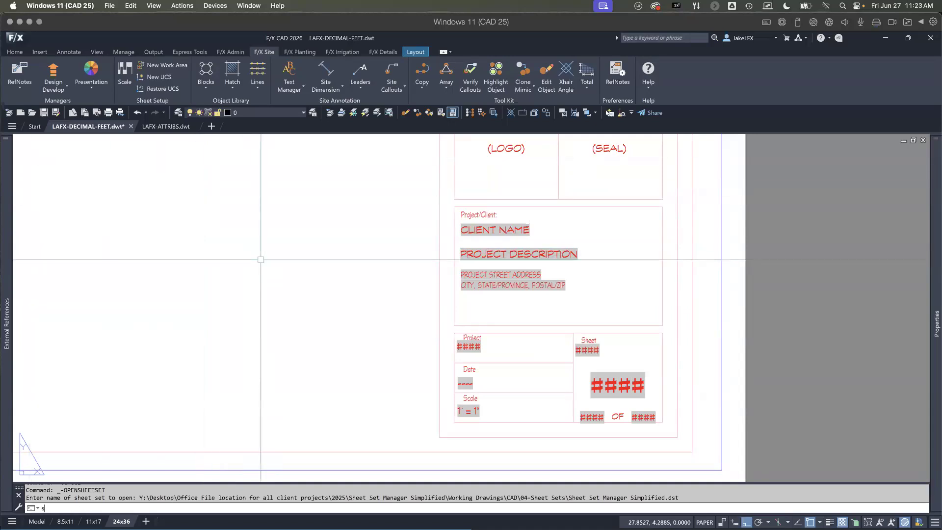
key("Return")
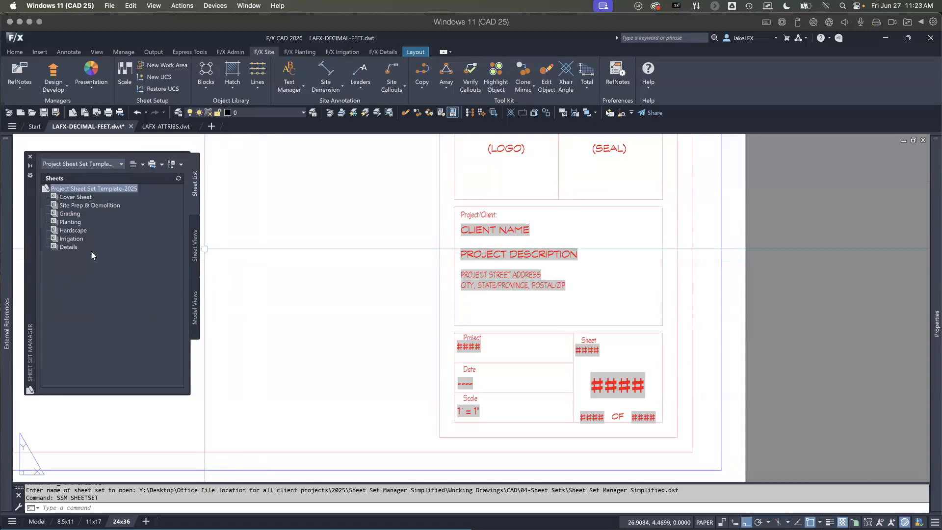
Step: Check the list of open sheet sets and compare the displayed name with the .dst file in the 04-Sheet Sets folder
left_click(119, 164)
left_click(117, 164)
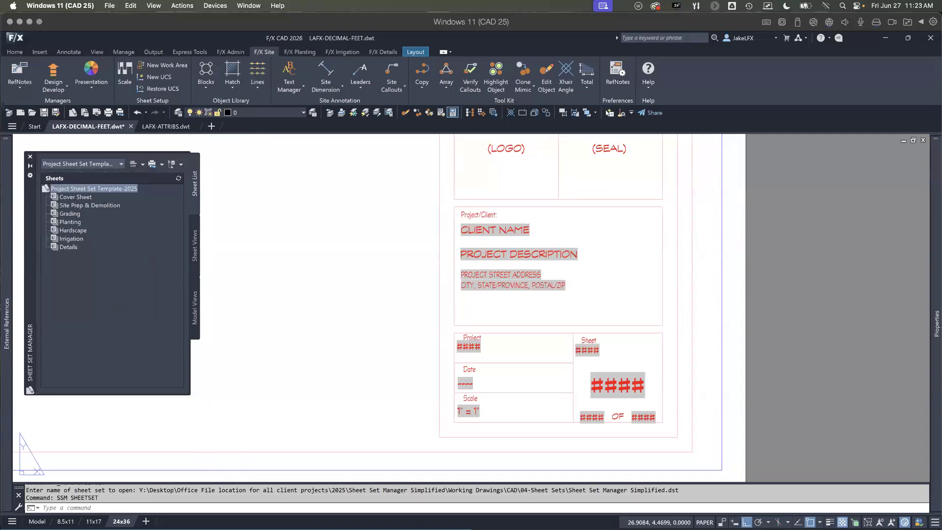
left_click(87, 165)
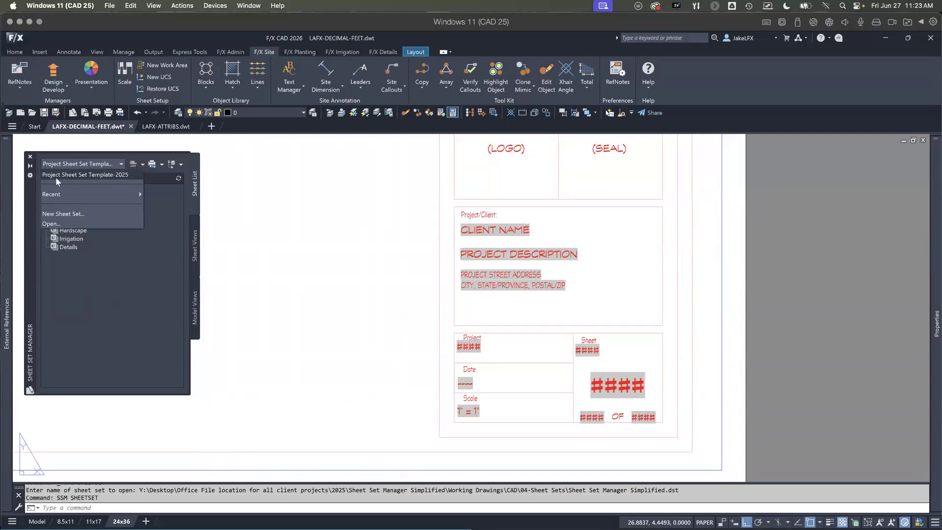
left_click(84, 167)
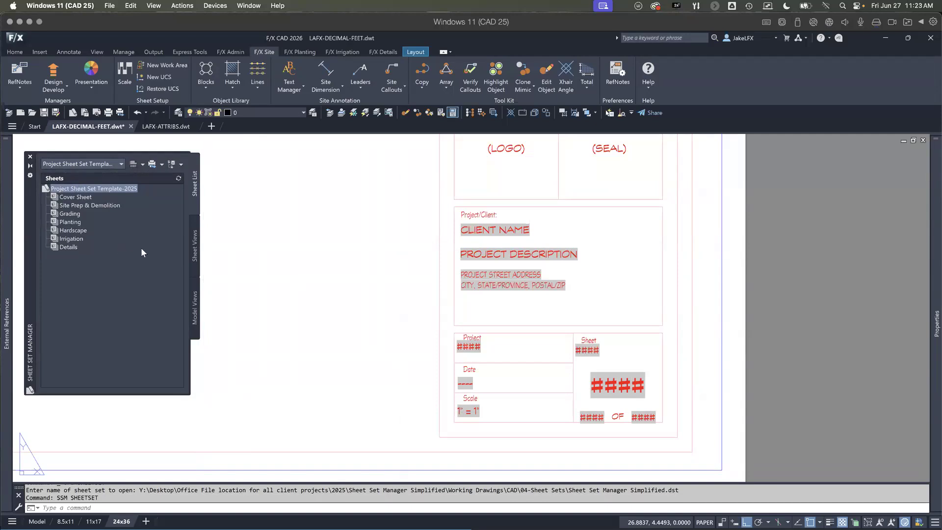
key("alt+Tab")
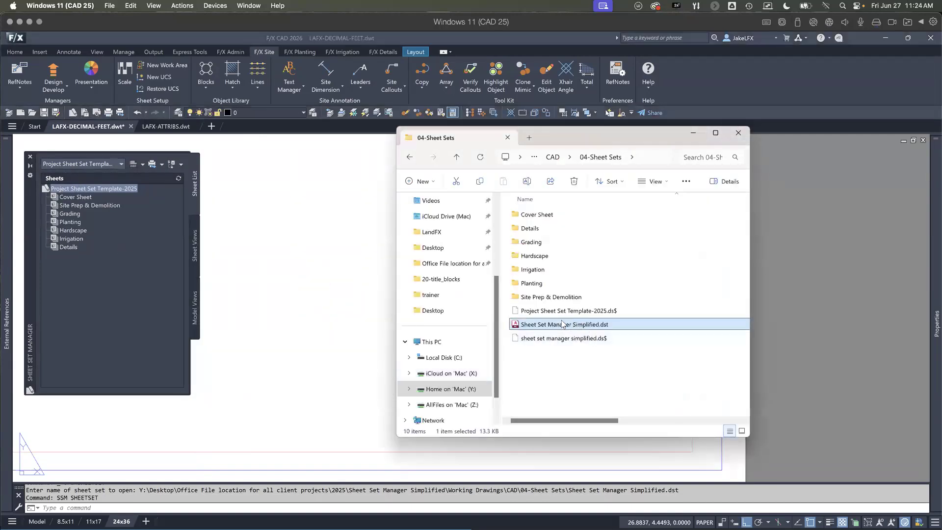
Step: Open the properties of the Project Sheet Set Template-2025 sheet set and set its name to Sheet Set Manager Simplified
left_click(72, 190)
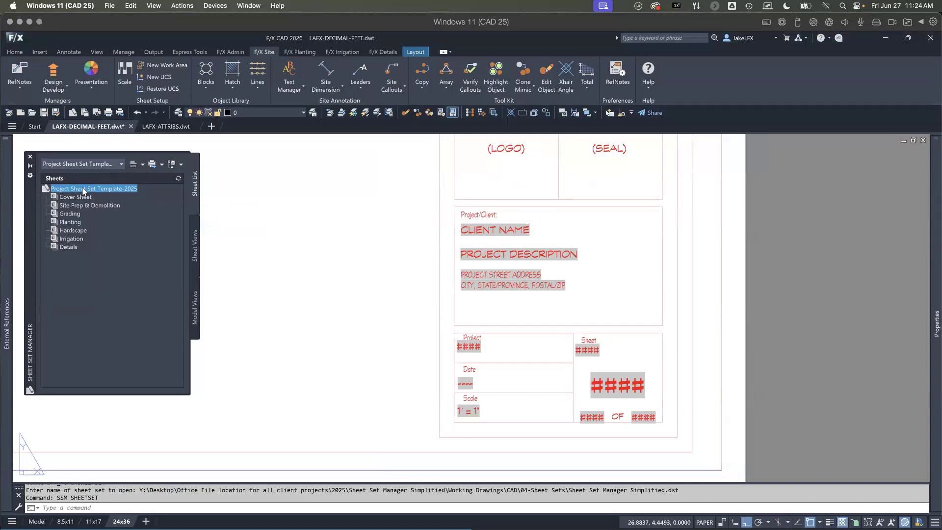
right_click(84, 191)
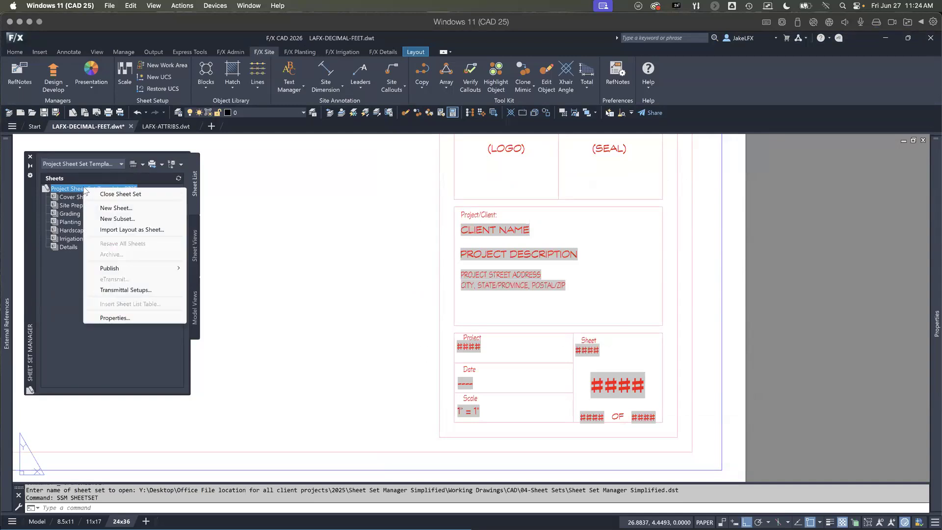
left_click(113, 318)
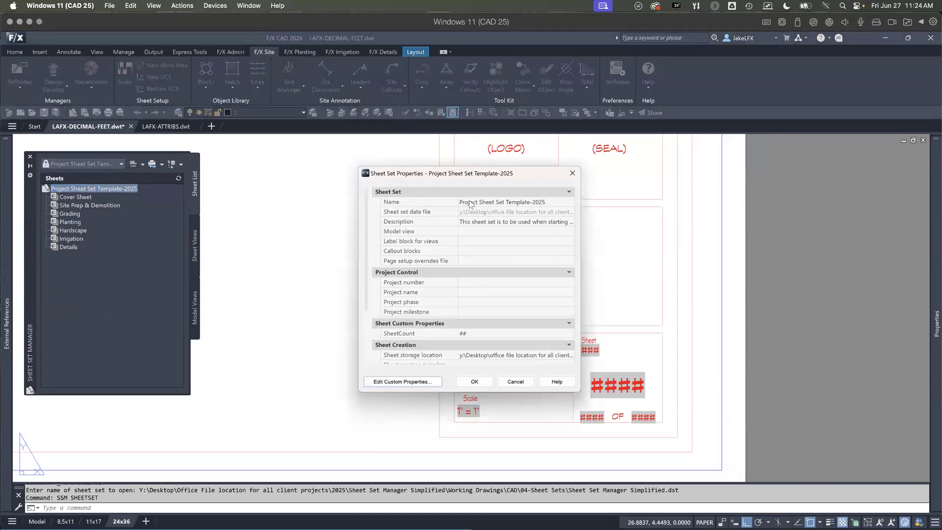
left_click(525, 203)
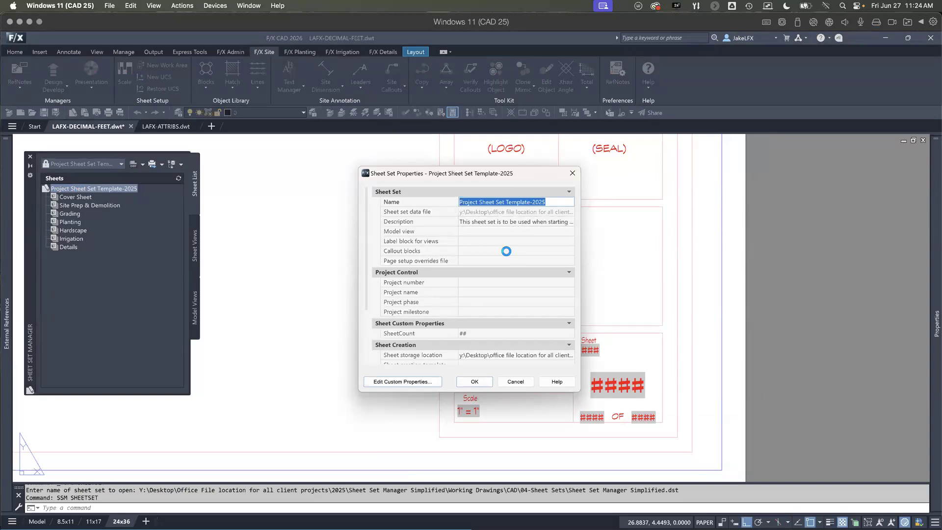
key("ctrl+v")
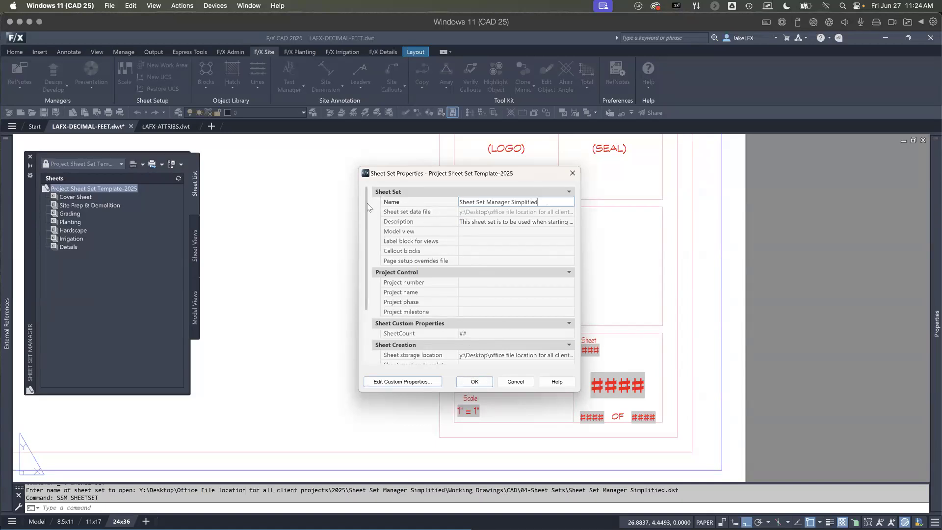
Step: Review the sheet set's custom properties, their default values and owners, and the options for adding a custom property, without making changes
left_click_drag(364, 211, 370, 290)
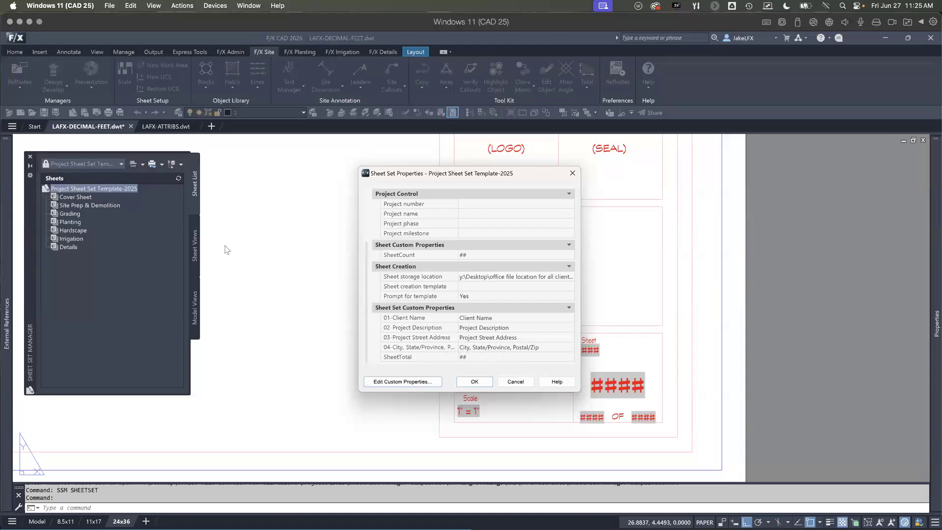
left_click(391, 384)
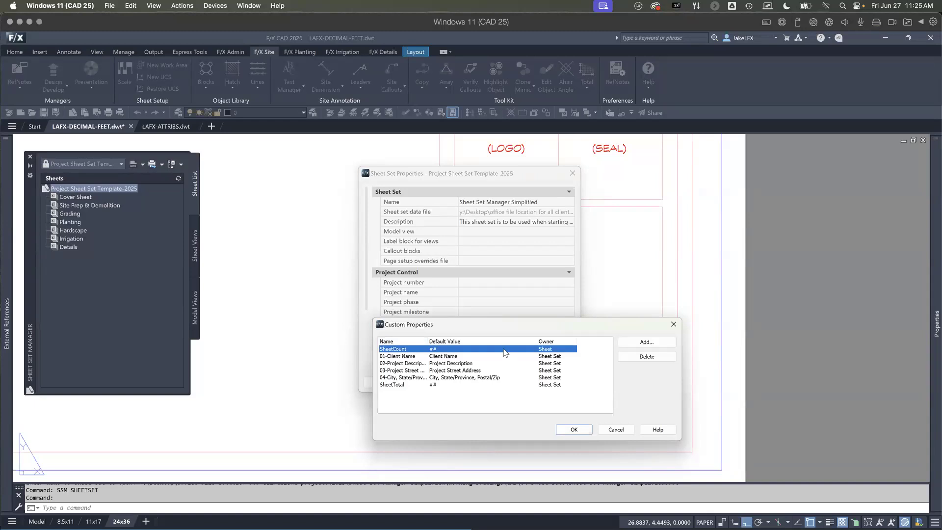
left_click(640, 342)
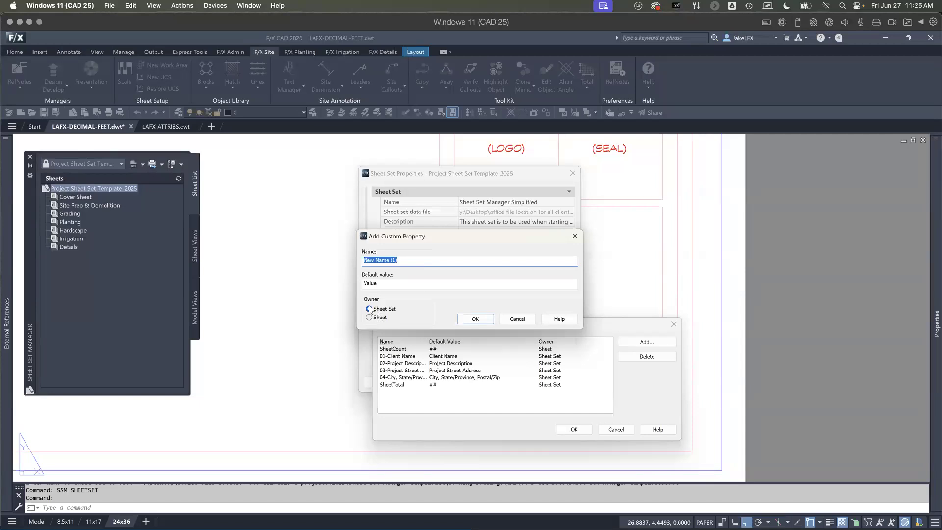
left_click(517, 319)
left_click(403, 357)
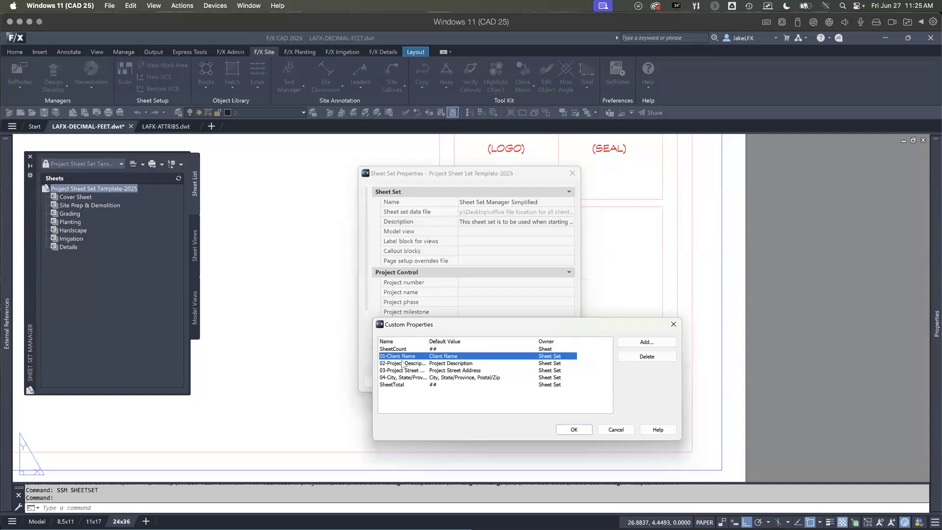
left_click(402, 371)
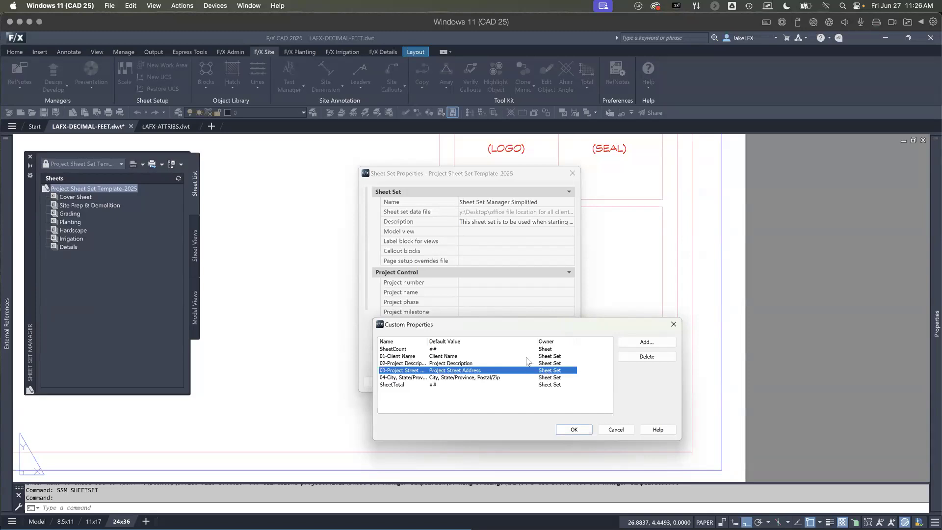
left_click(545, 350)
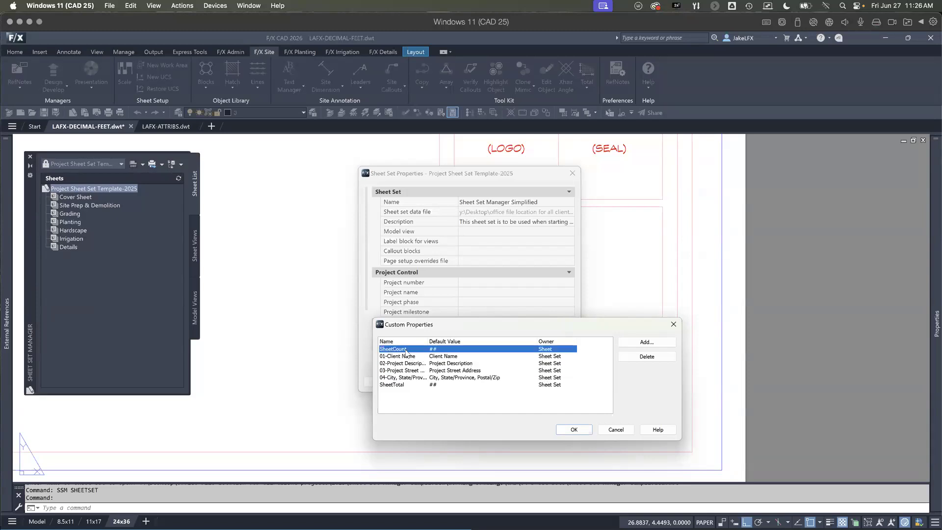
left_click(396, 386)
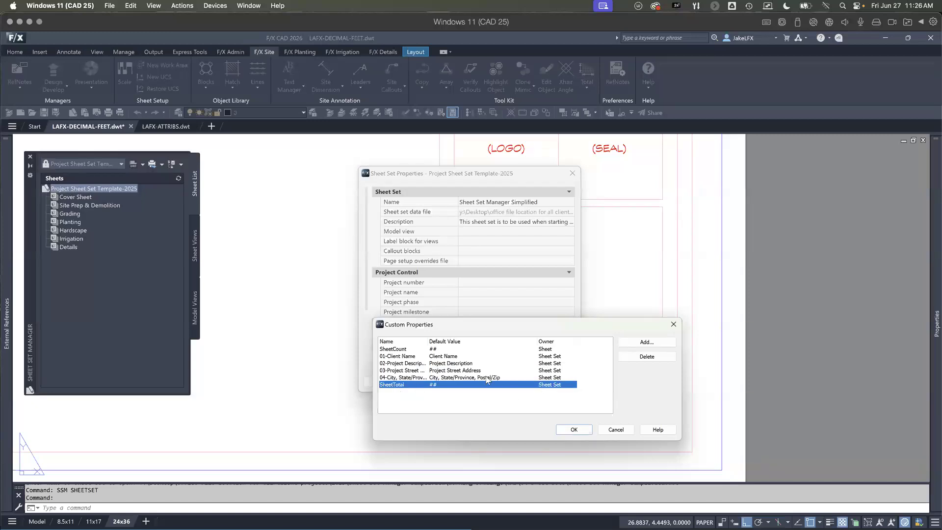
left_click(402, 350)
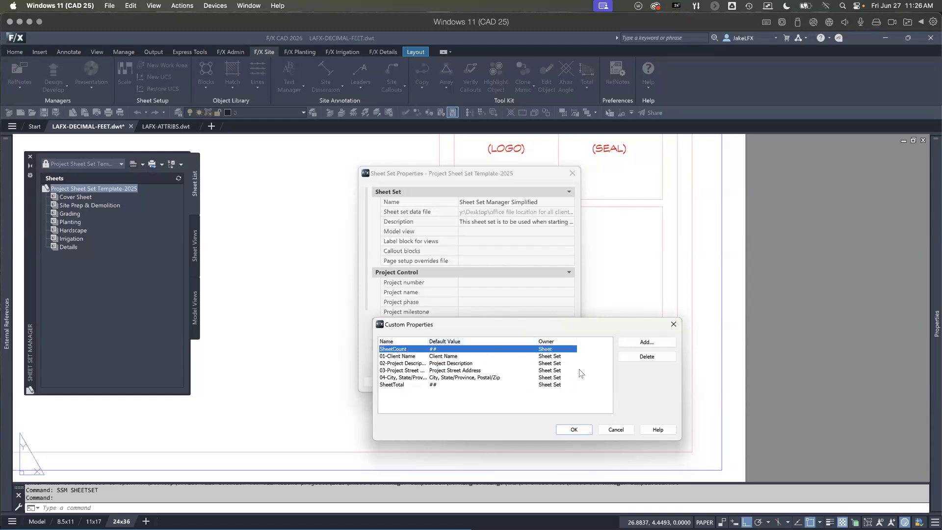
left_click(616, 430)
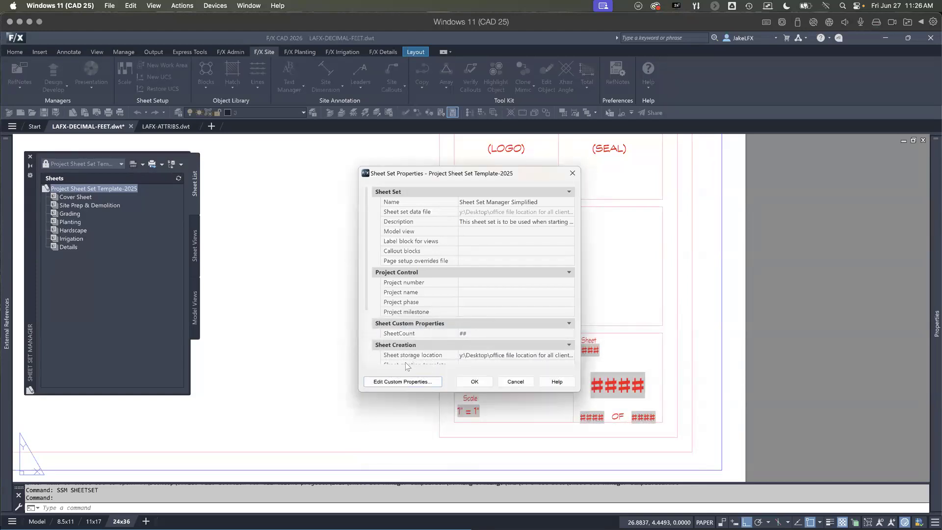
Step: Move the Sheet Set Properties dialog clear of the title block, apply the renamed sheet set, and regenerate the whole drawing
left_click_drag(477, 173, 336, 165)
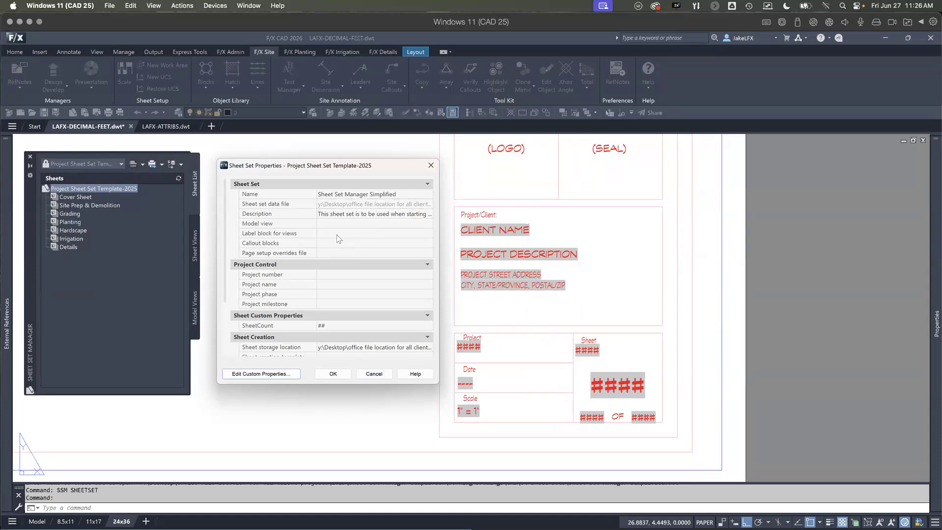
left_click(332, 374)
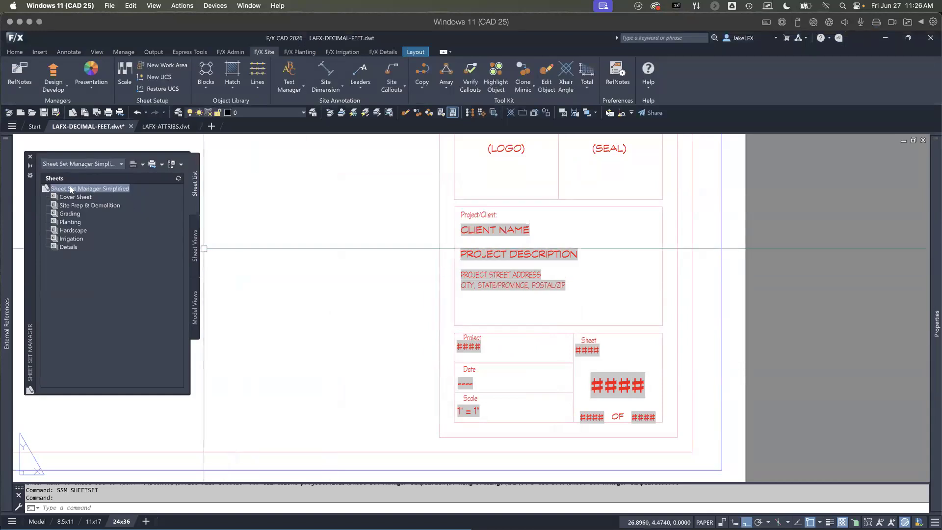
mouse_move(96, 193)
type("rea")
key("Return")
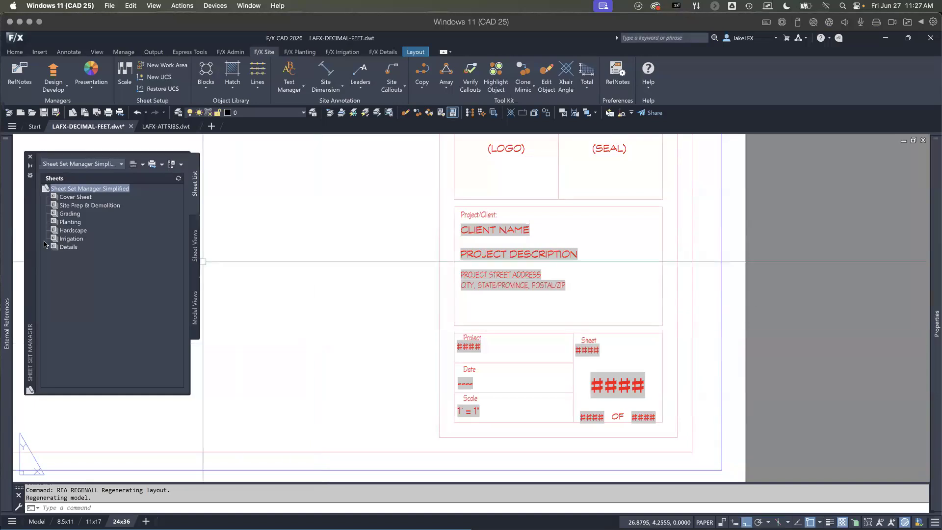
mouse_move(6, 324)
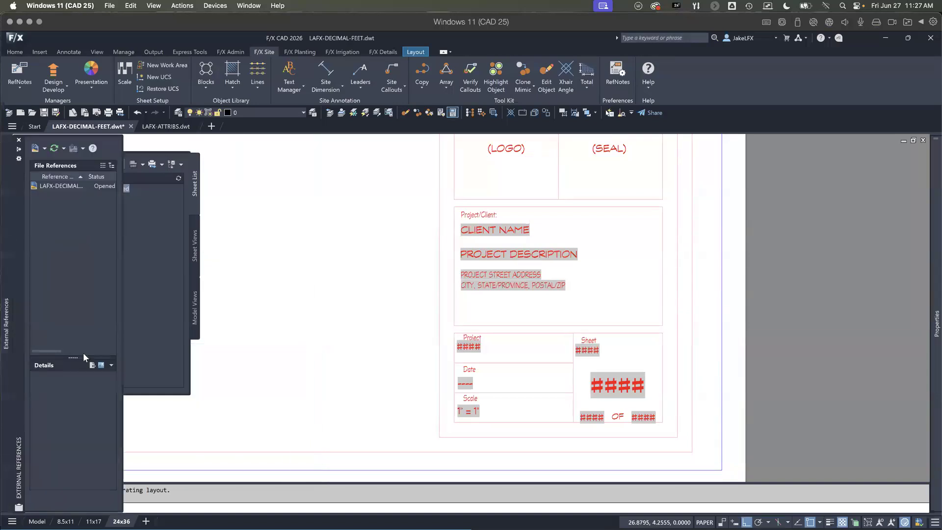
left_click(324, 328)
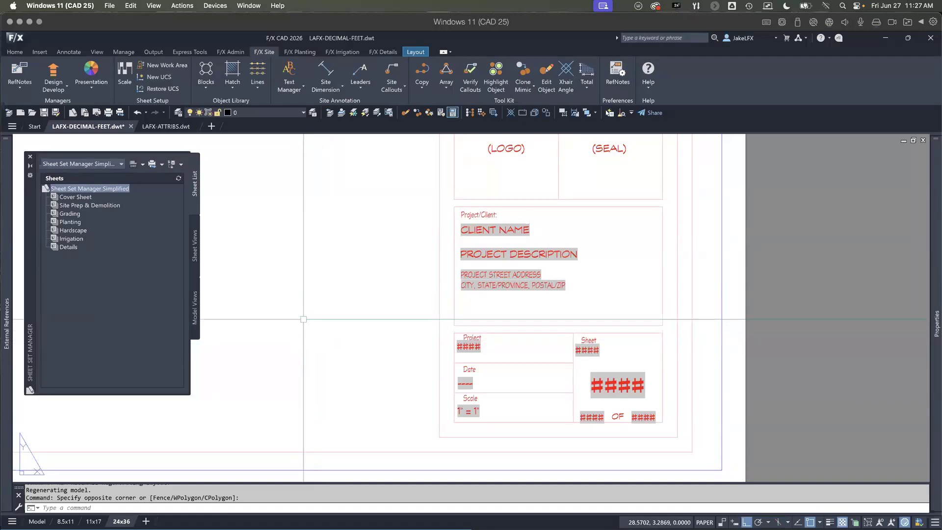
left_click(315, 274)
left_click(310, 280)
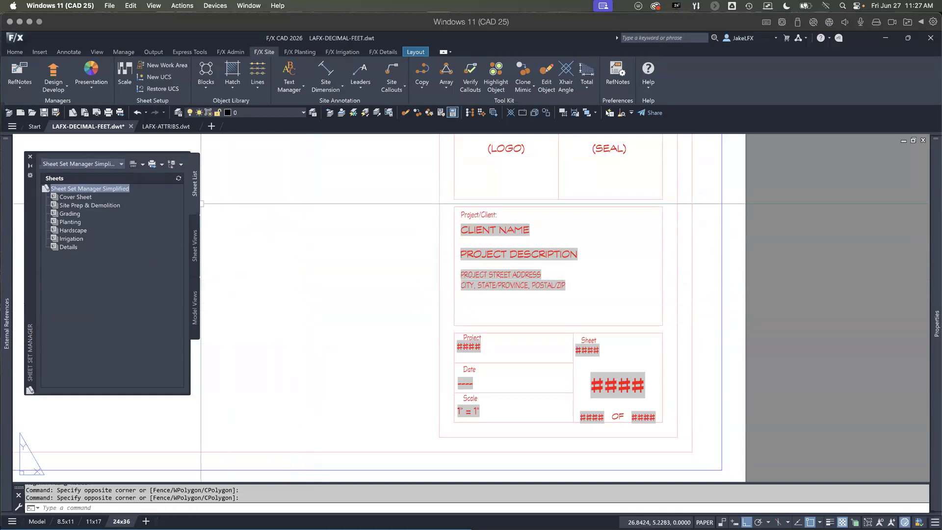
Step: Switch to File Explorer, inspect the subset folders in 04-Sheet Sets, including Grading, and return to the parent CAD folder
key("alt+Tab")
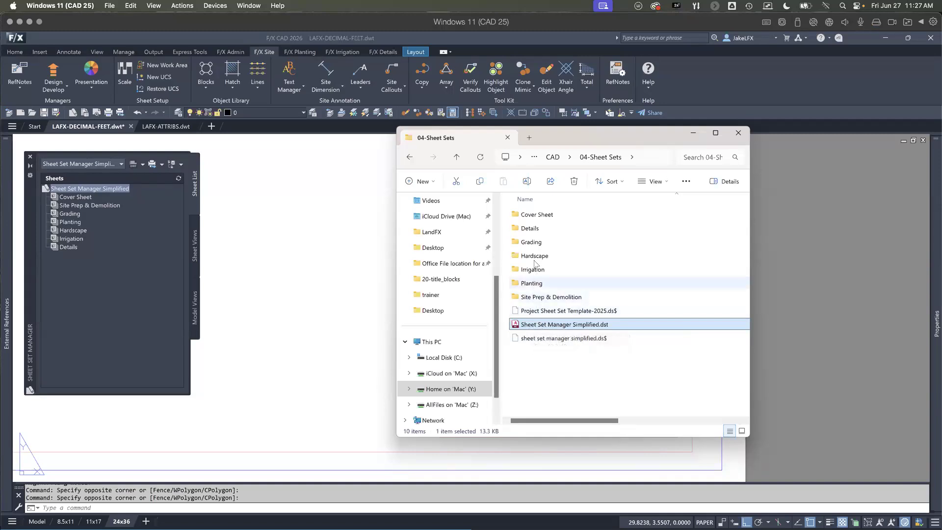
double_click(532, 229)
left_click(567, 157)
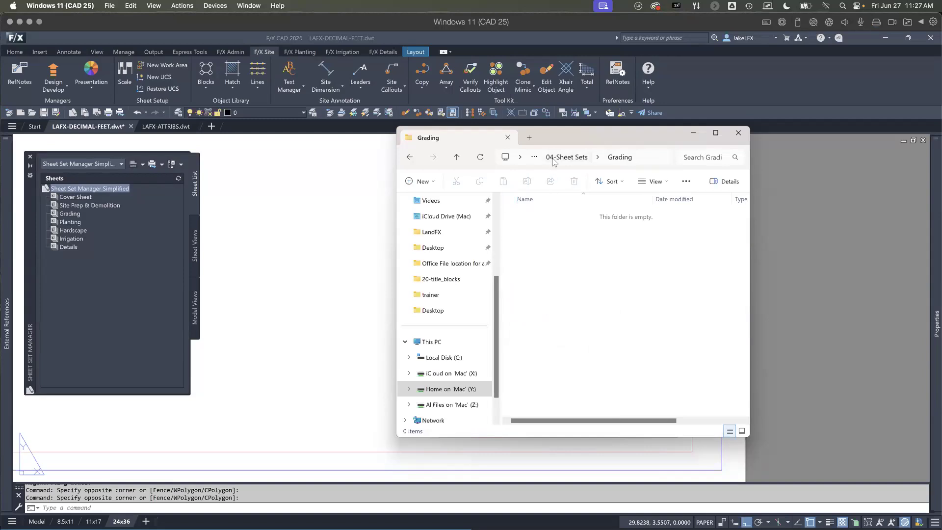
left_click(554, 157)
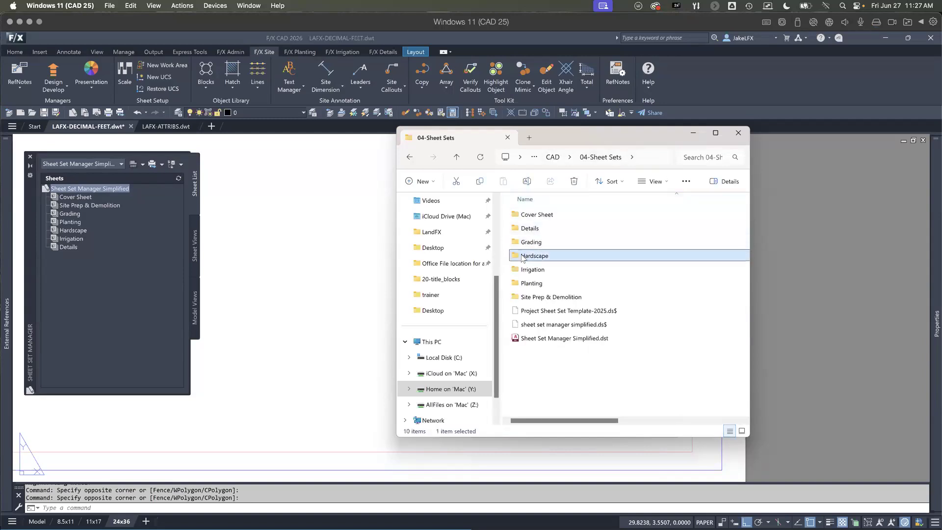
left_click(523, 259)
key("Escape")
left_click(553, 157)
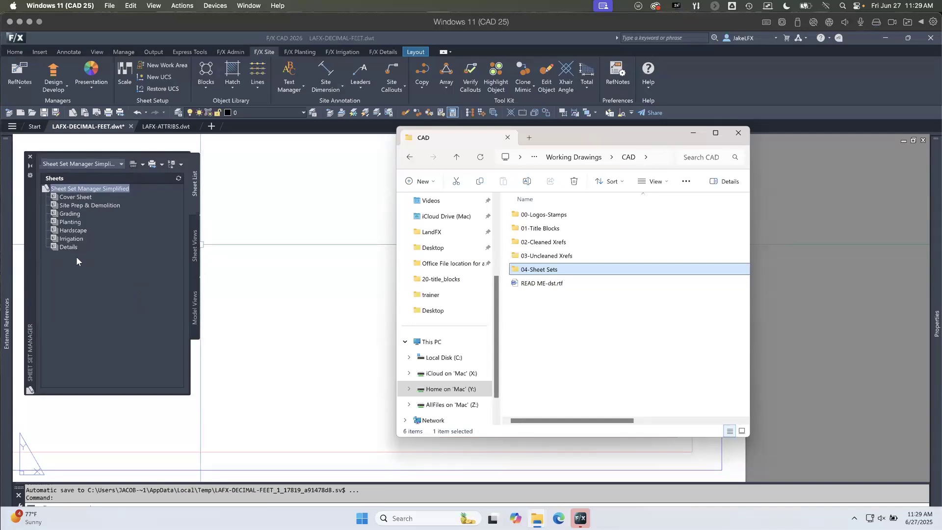
Step: Check the Cover Sheet, Site Prep & Demolition and Grading subsets in the sheet set for existing sheets
double_click(65, 198)
left_click(70, 206)
left_click(69, 214)
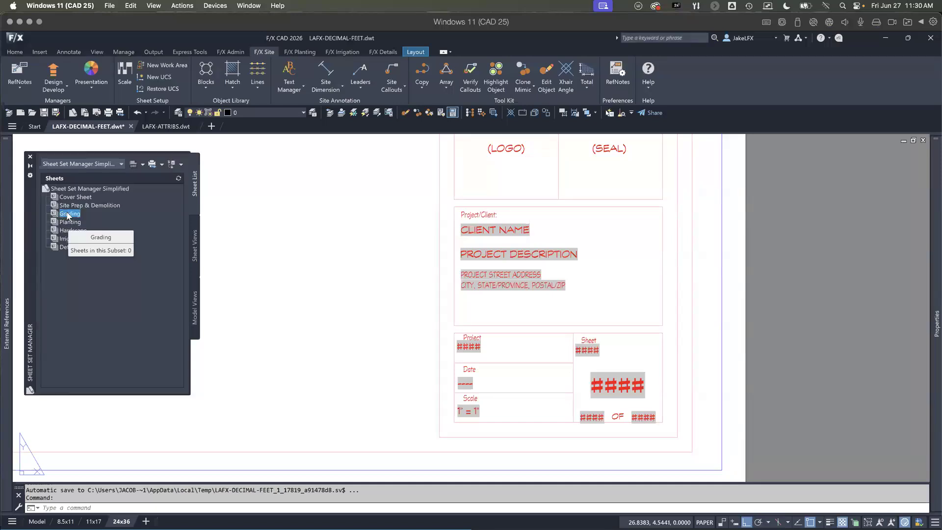
Step: Add a subset named Drainage to the Sheet Set Manager Simplified sheet set, with Create Folder Hierarchy set to Yes
left_click(90, 189)
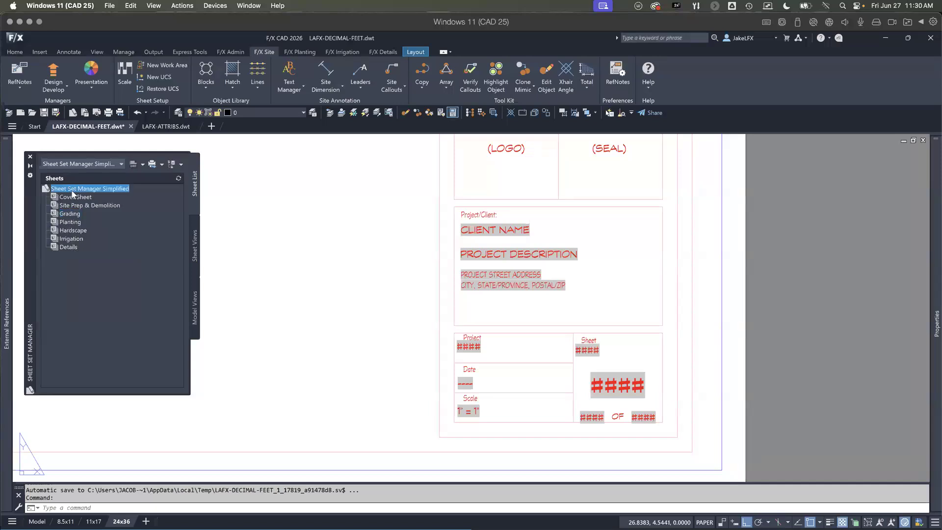
mouse_move(74, 191)
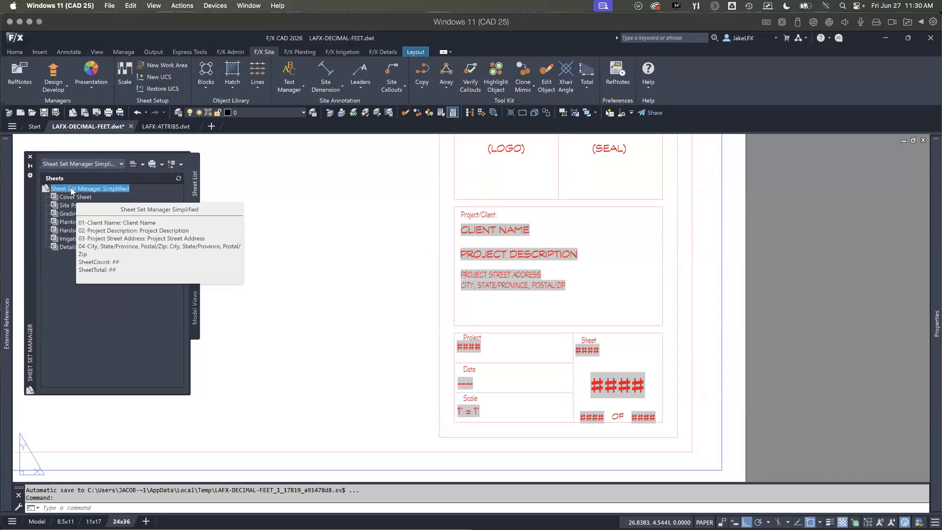
right_click(72, 191)
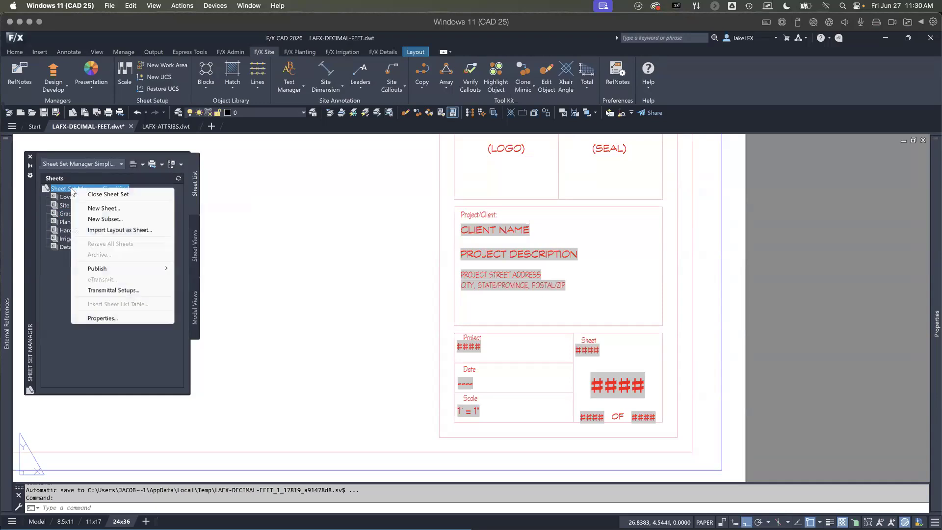
left_click(102, 219)
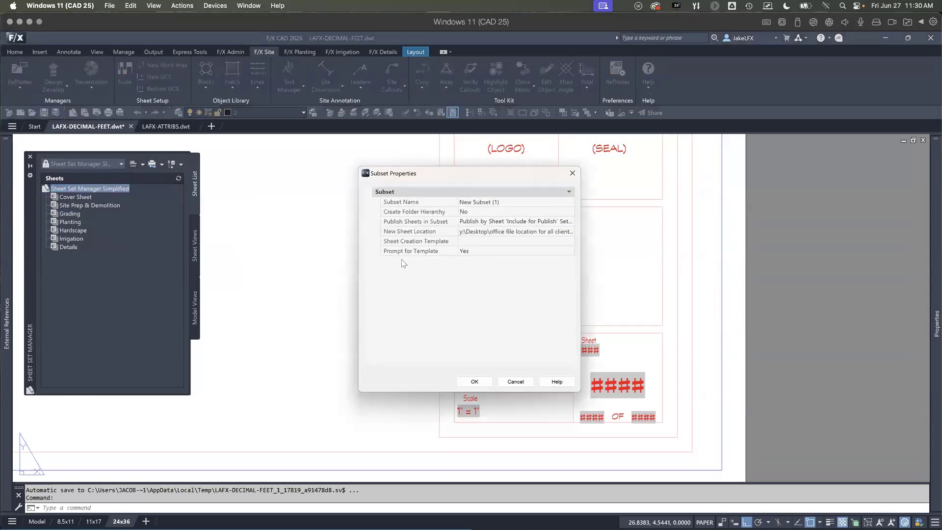
left_click(494, 202)
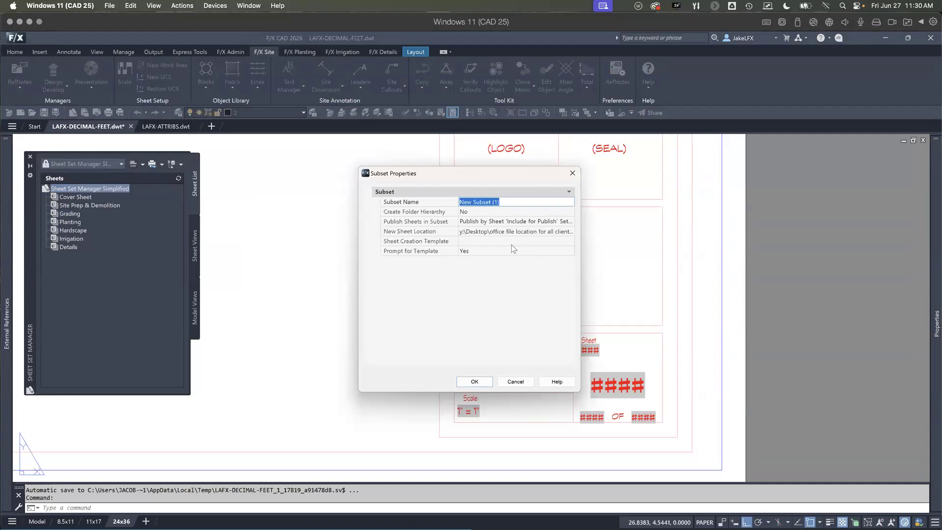
type("Drainage")
left_click(503, 213)
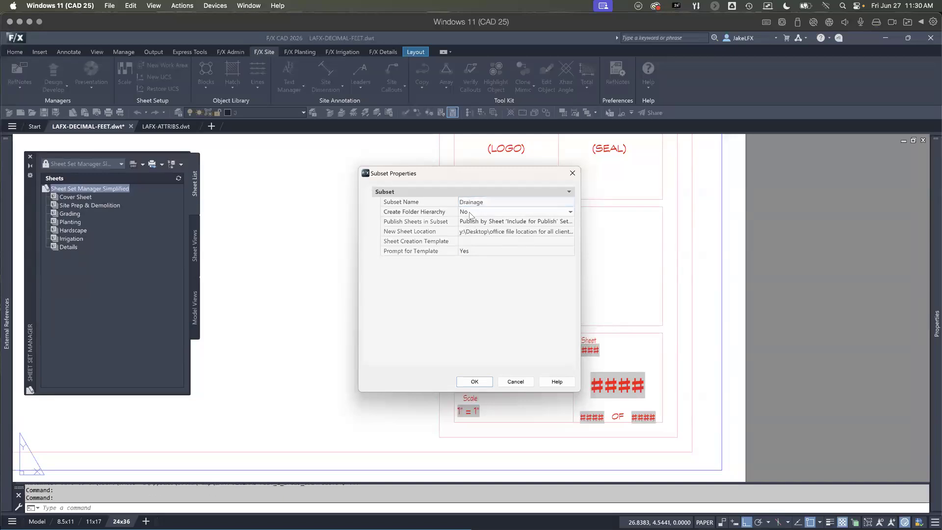
left_click(558, 215)
left_click(536, 219)
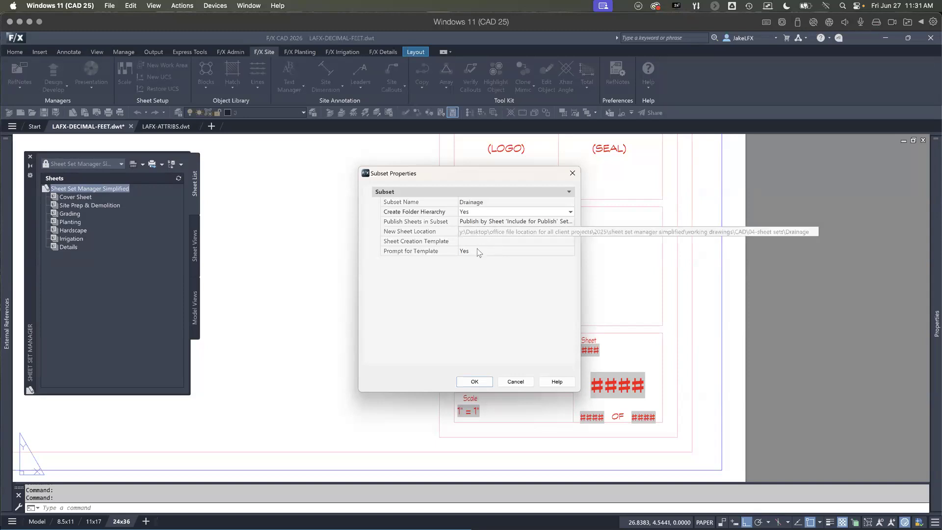
left_click(471, 384)
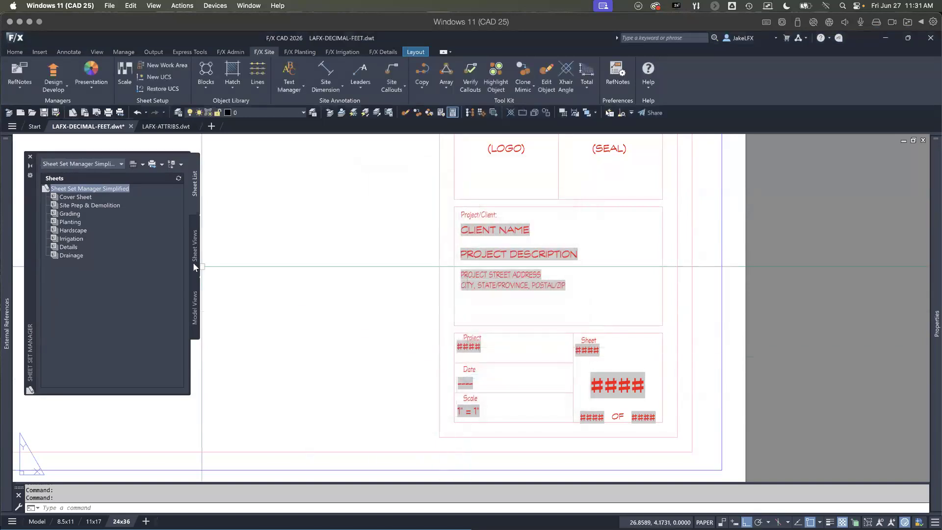
Step: Switch to File Explorer, check the 04-Sheet Sets folder for the Drainage subset's folder, and return to the CAD program
left_click(70, 256)
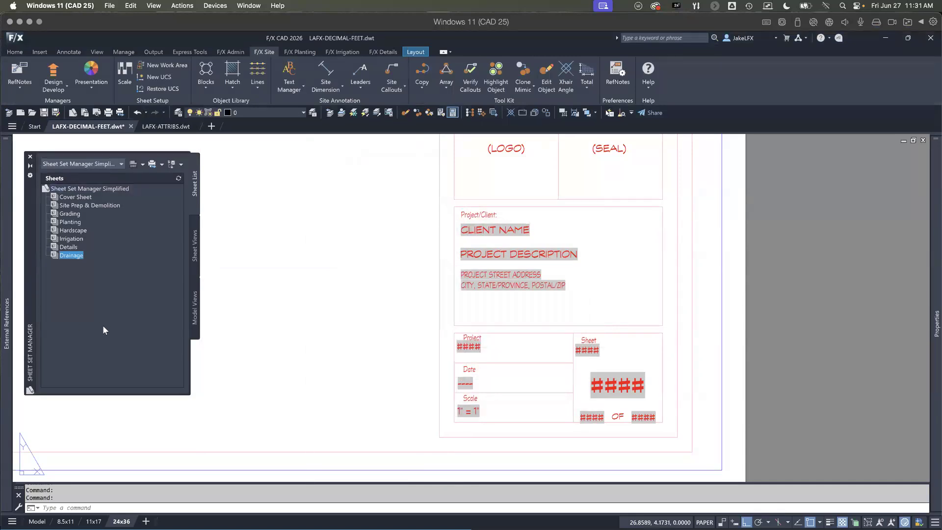
key("alt+Tab")
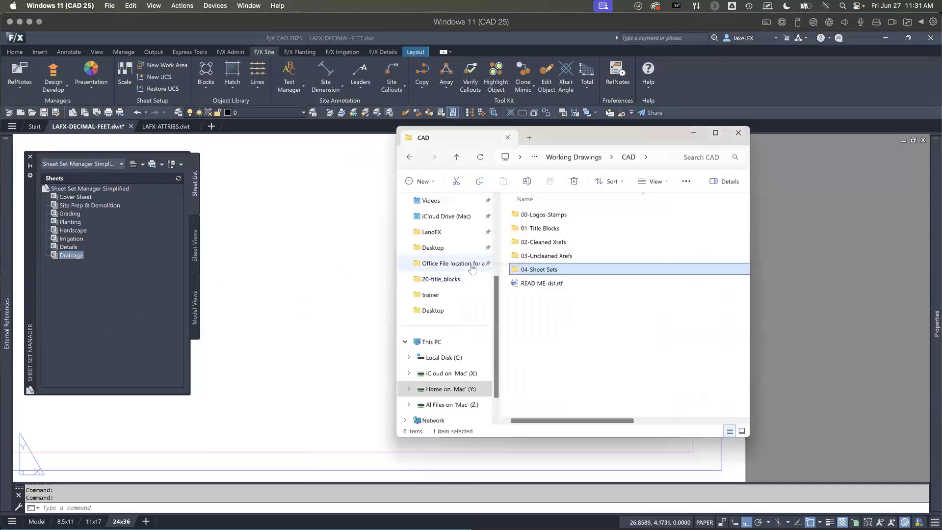
double_click(538, 273)
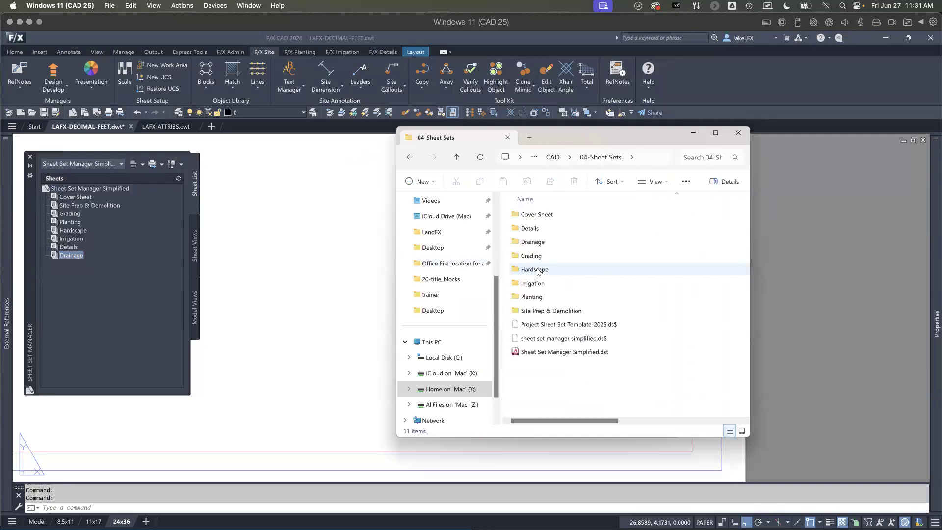
left_click(539, 245)
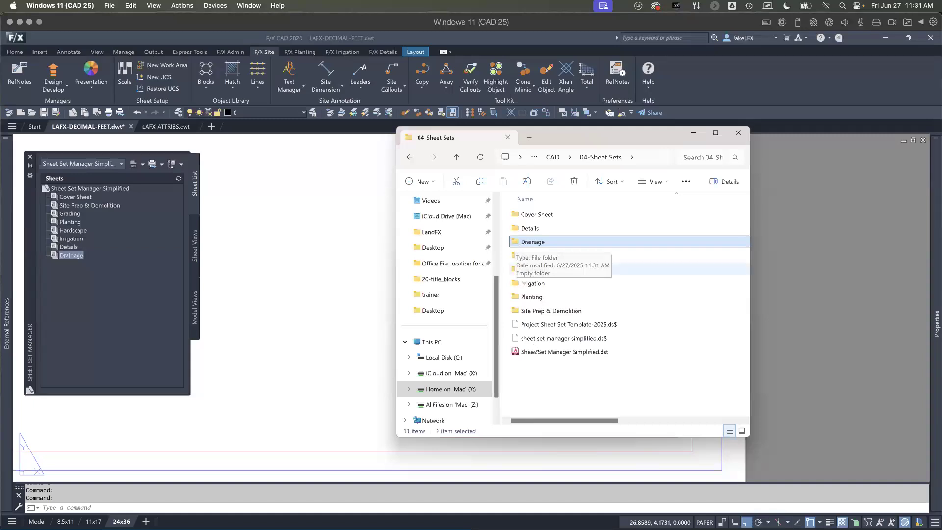
left_click(102, 279)
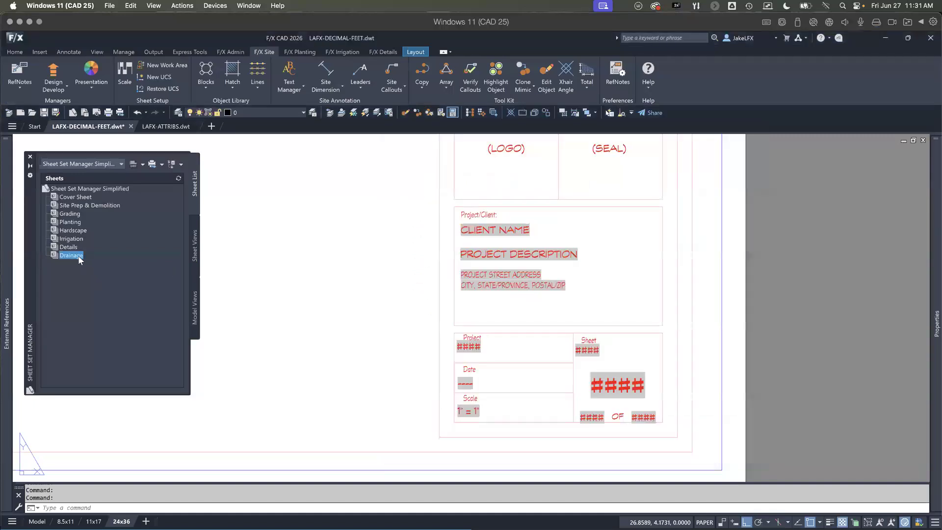
left_click(74, 215)
right_click(69, 216)
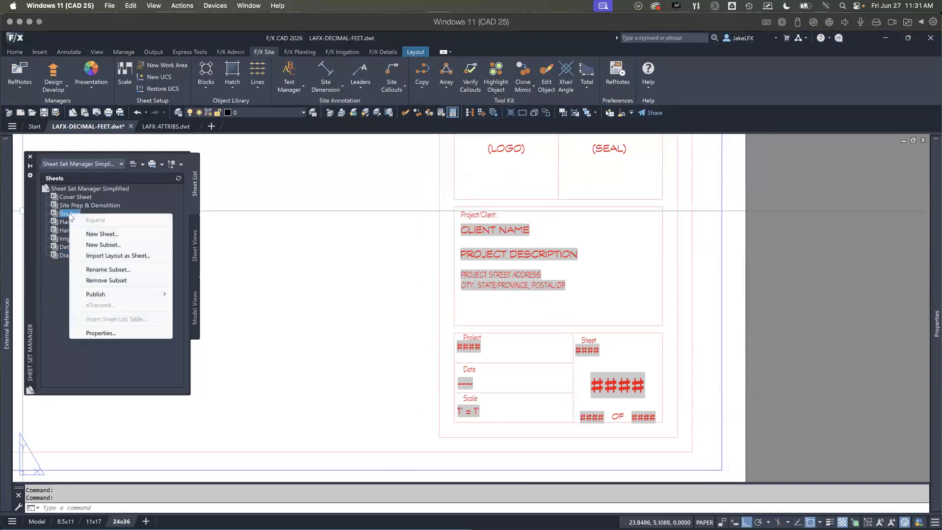
left_click(108, 234)
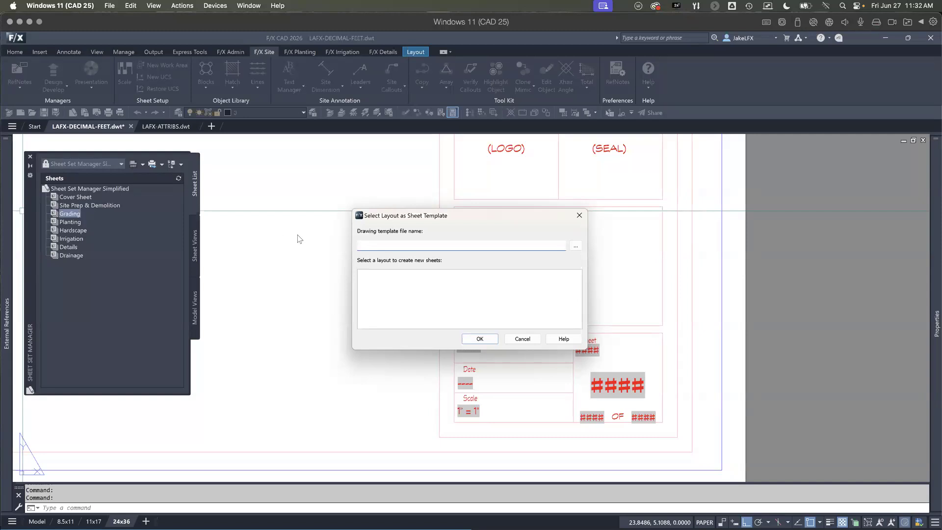
left_click(522, 338)
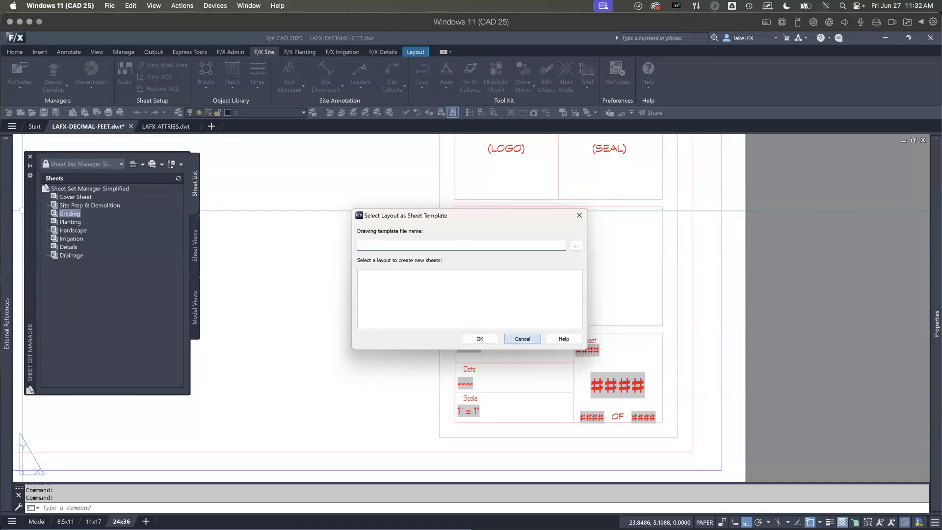
Step: In the sheet set's custom properties, set Client Name to Sheet Set Manager and Project Description to Simplifying the sheet set
right_click(116, 190)
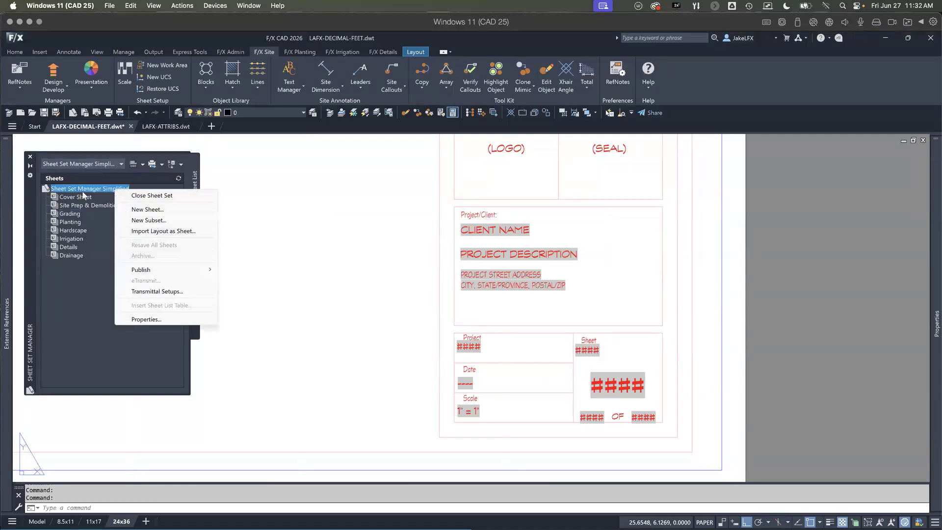
left_click(144, 319)
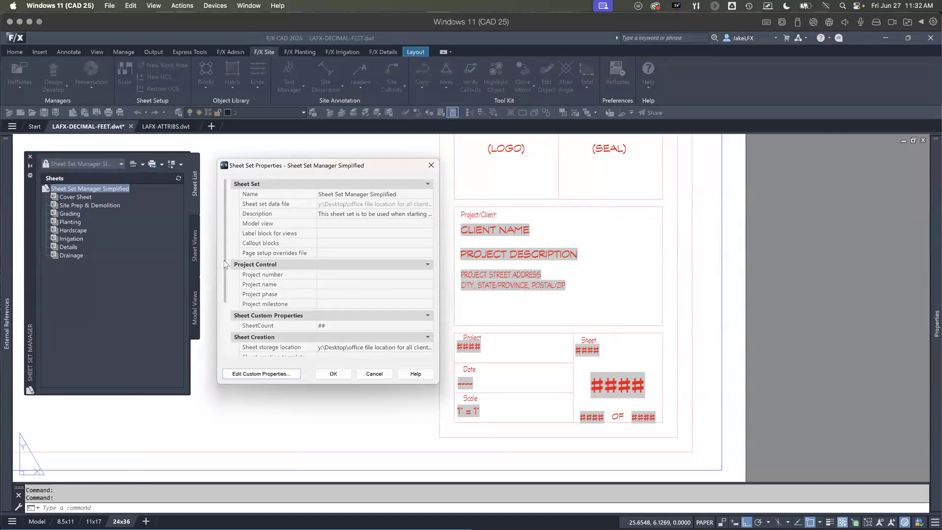
left_click_drag(222, 260, 222, 336)
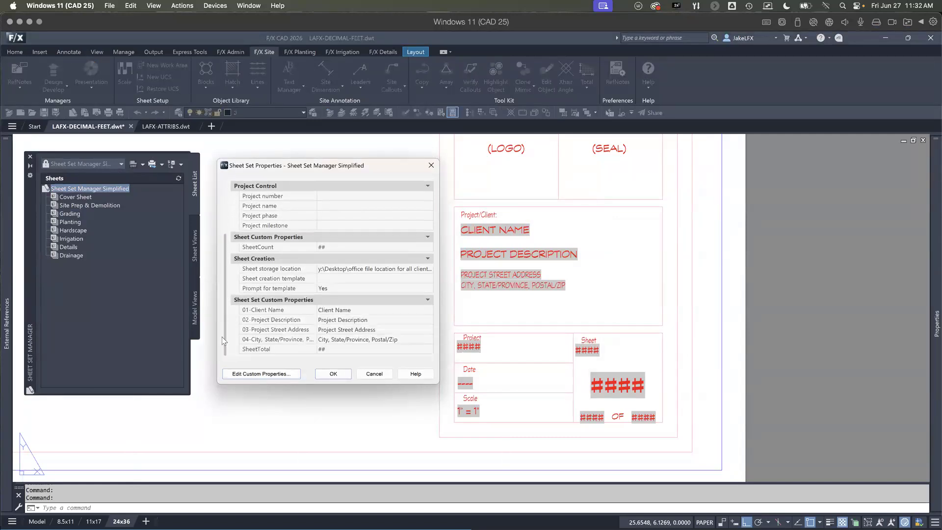
left_click(341, 310)
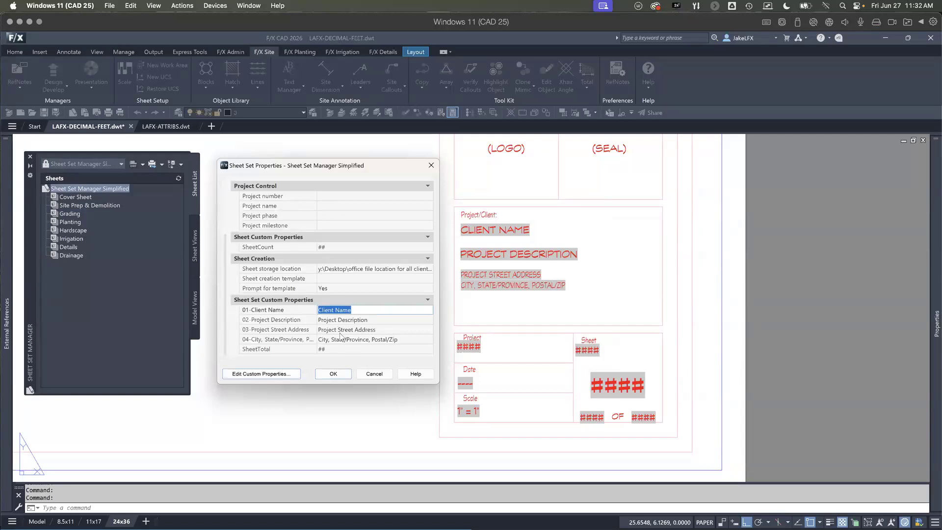
type("Sheet Set Manager Simplified")
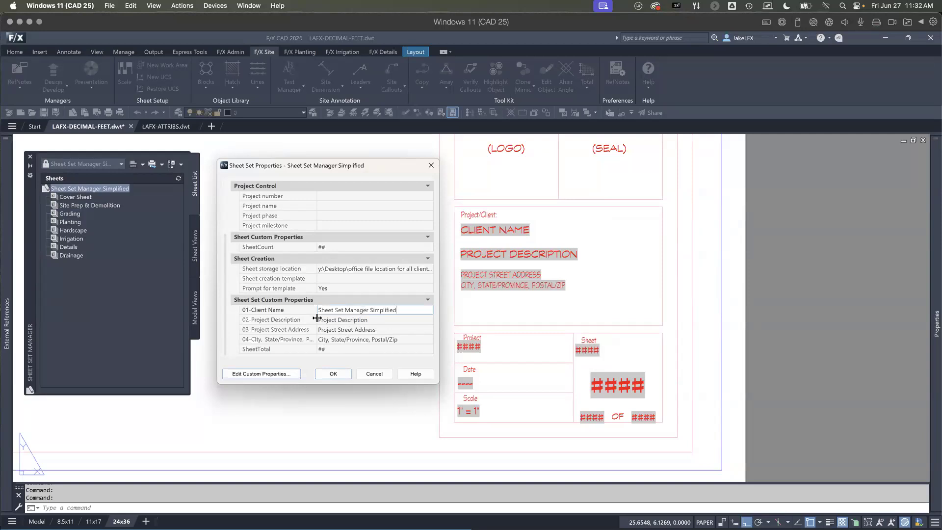
left_click_drag(398, 309, 370, 309)
key("BackSpace")
left_click(362, 320)
type("Simplfi")
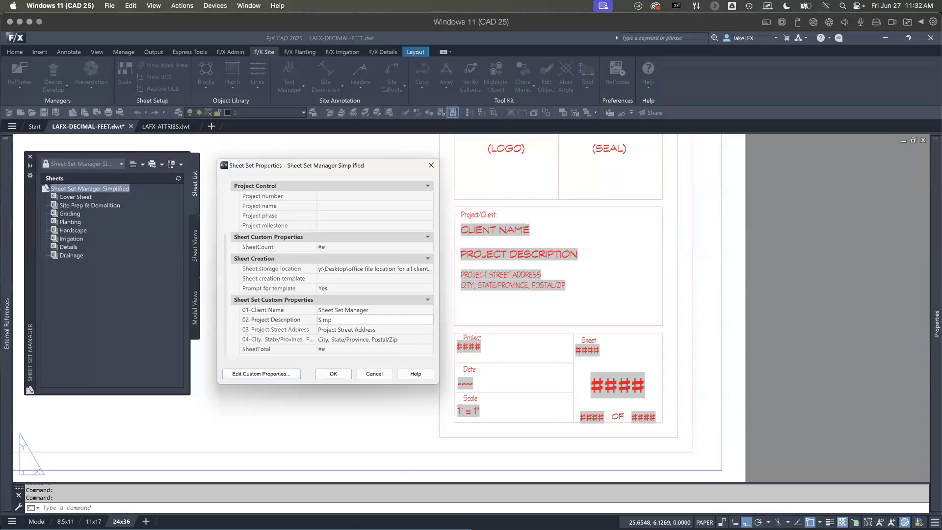
type("ying the sheet set")
Step: Fill in the project street address and the city, state and postal code in the sheet set's custom properties
left_click(367, 329)
type("1")
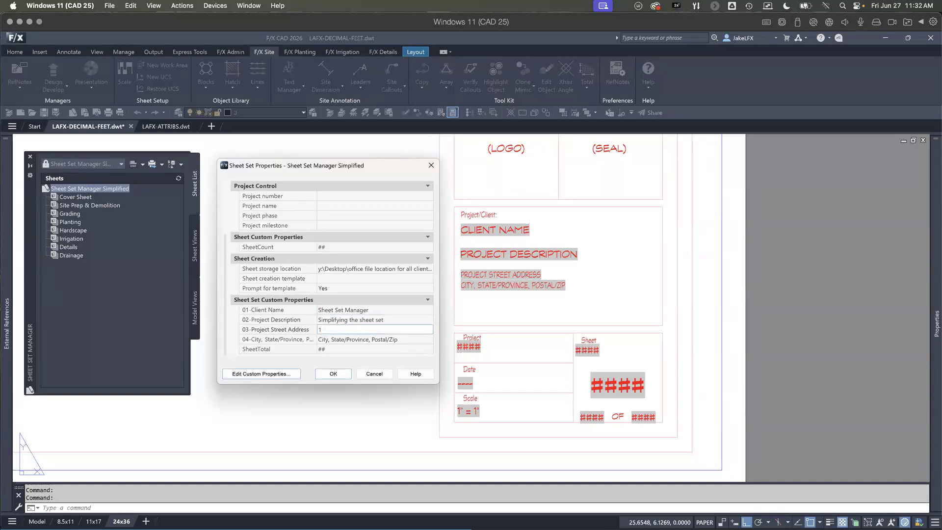
type("234 Landfx st")
left_click(327, 340)
left_click(327, 340)
left_click_drag(329, 340, 311, 340)
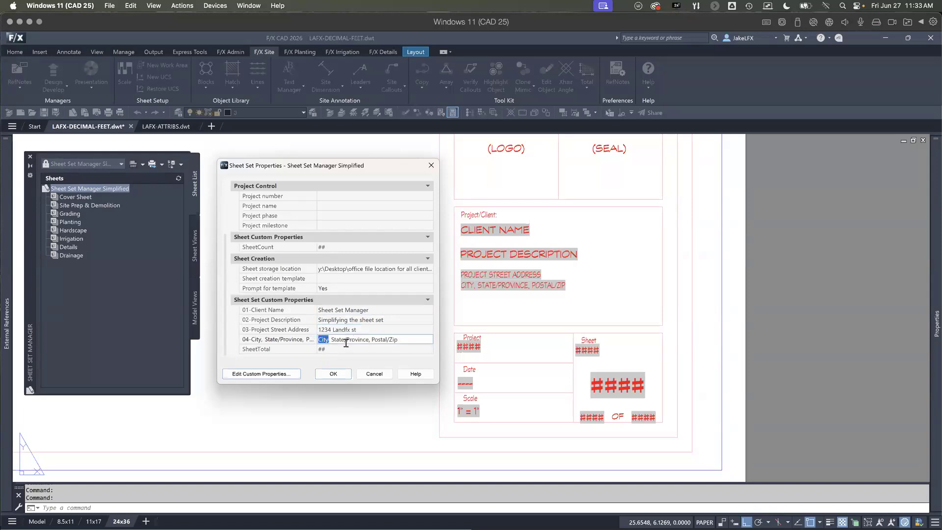
type("SLO")
left_click_drag(331, 339, 370, 342)
type("CA,")
left_click_drag(342, 340, 380, 335)
type("94001")
Step: Set SheetTotal to 5, apply the sheet set properties, and regenerate the whole drawing to update the title block
left_click(323, 349)
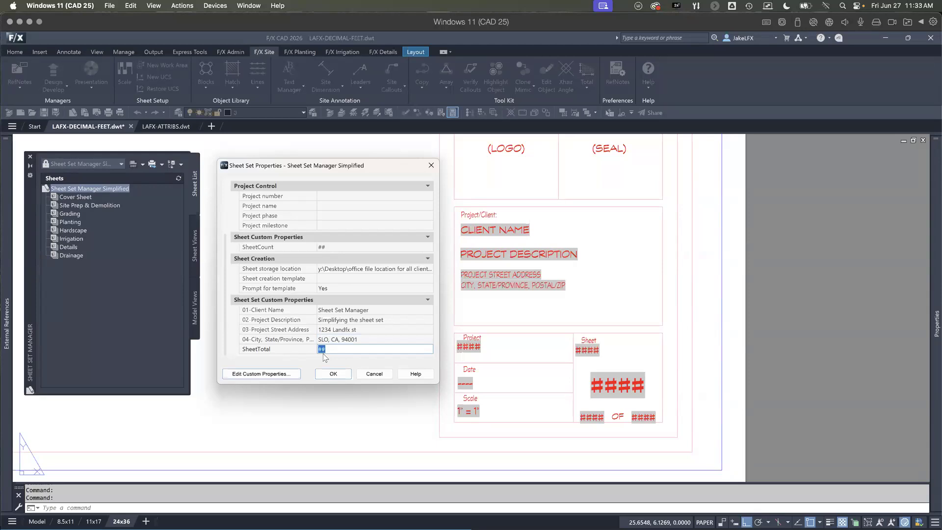
type("5")
left_click(328, 373)
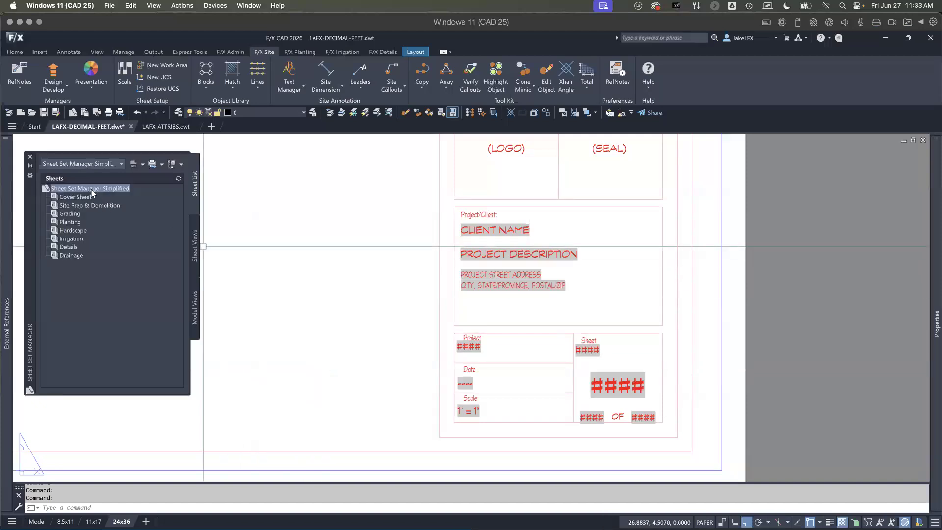
type("rea")
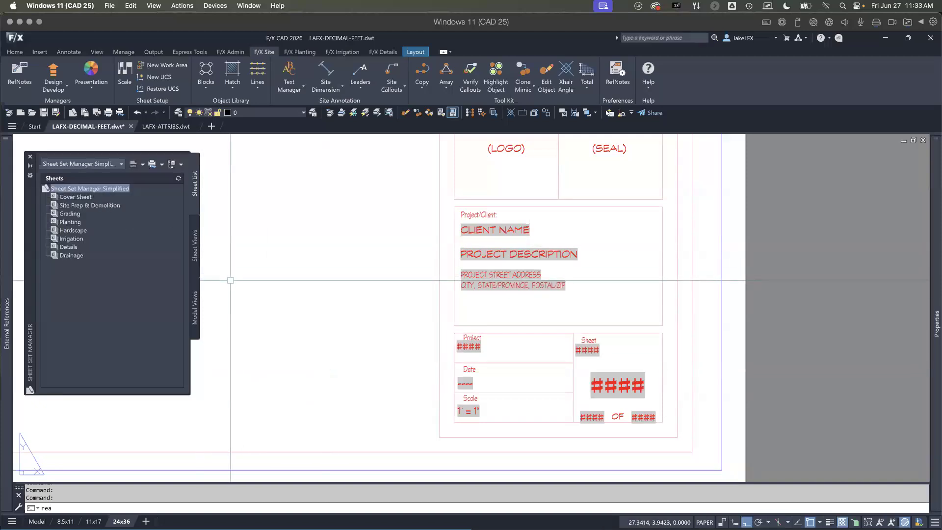
key("Return")
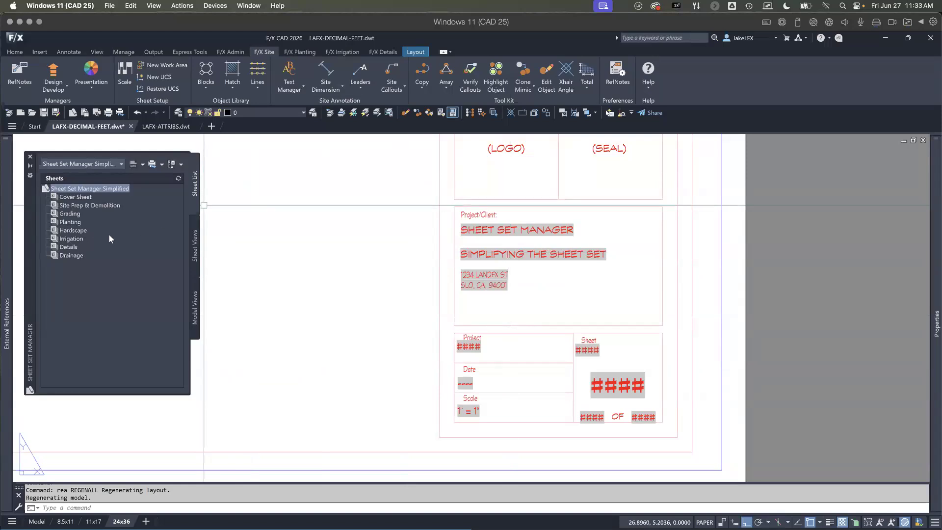
Step: Start a new sheet in the Grading subset and choose LAFX-DECIMAL-FEET.dwt as its drawing template
left_click(70, 214)
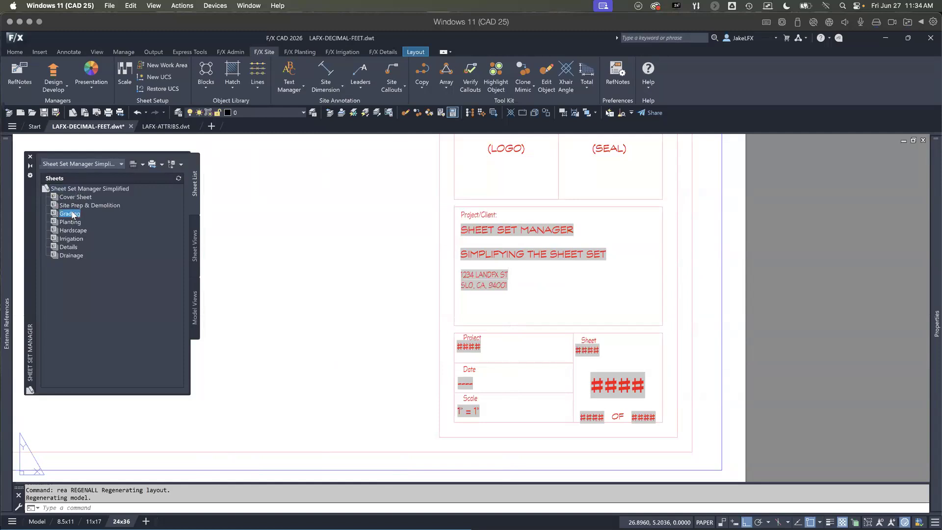
right_click(73, 214)
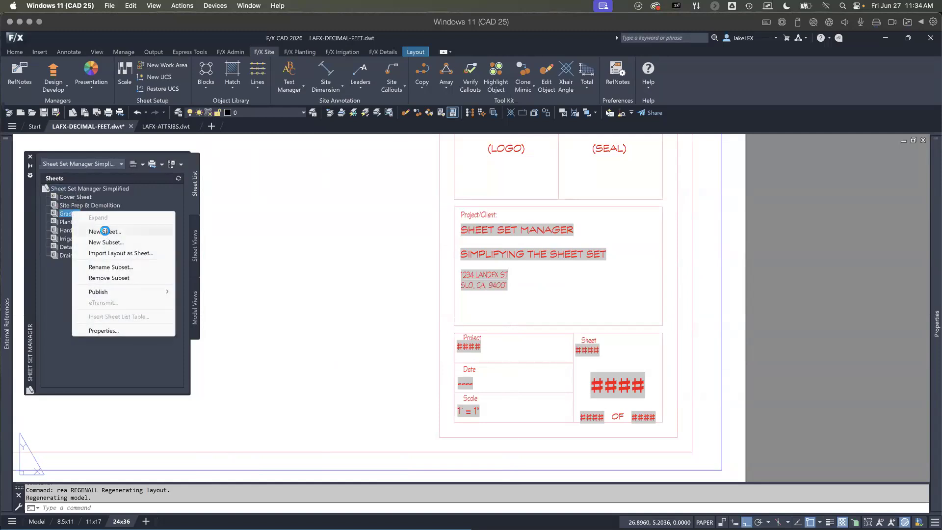
left_click(103, 228)
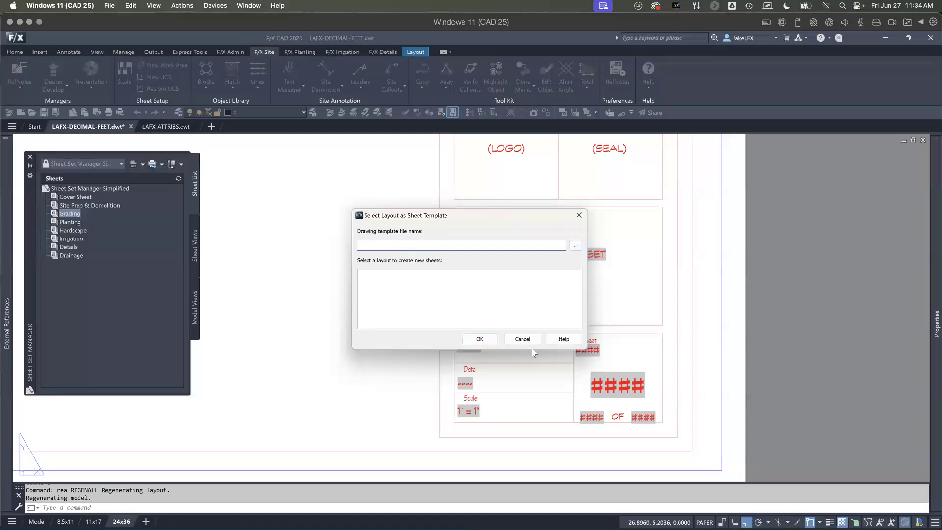
left_click(574, 247)
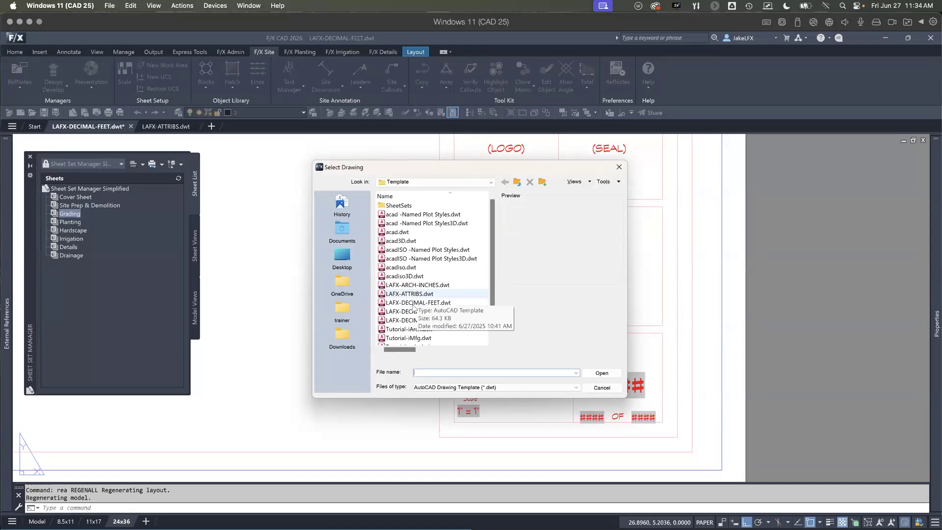
left_click(415, 303)
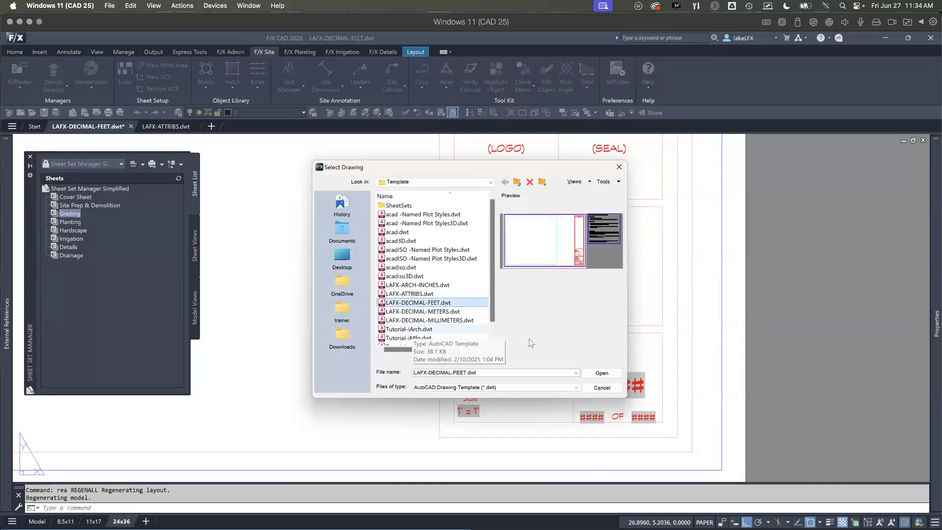
left_click(597, 372)
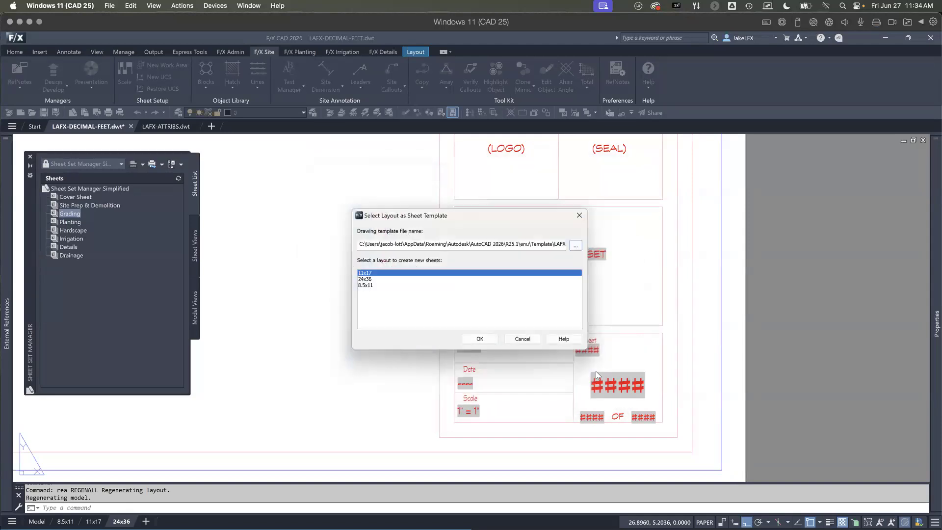
Step: Choose the template's 24x36 layout for creating new sheets
left_click(364, 285)
left_click(368, 274)
left_click(367, 279)
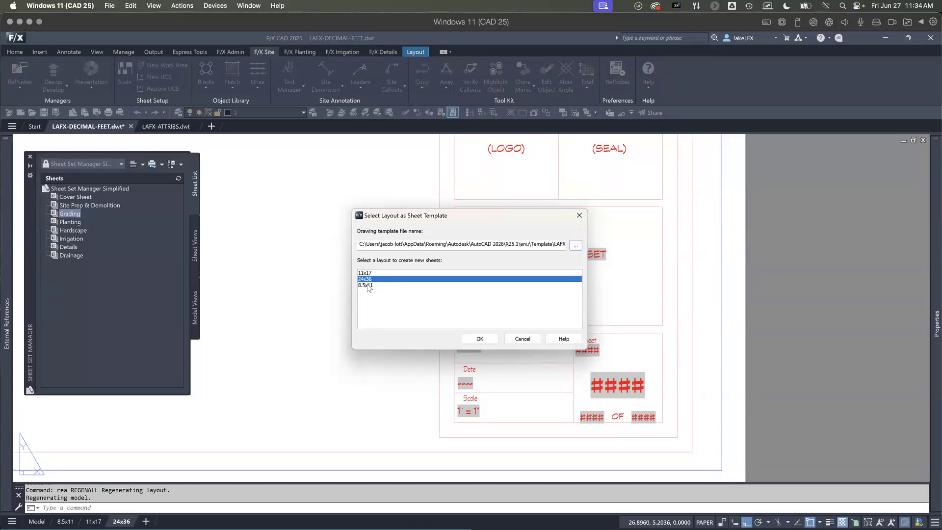
left_click(367, 286)
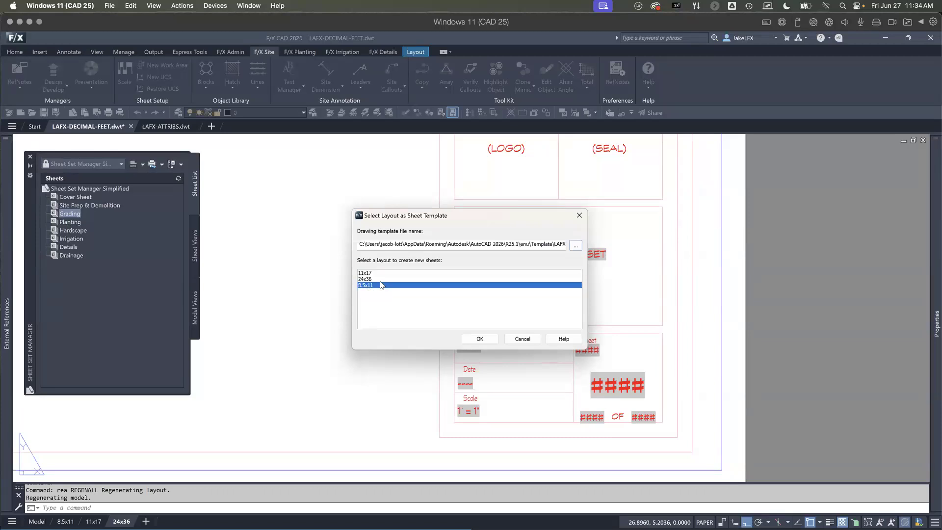
left_click(371, 278)
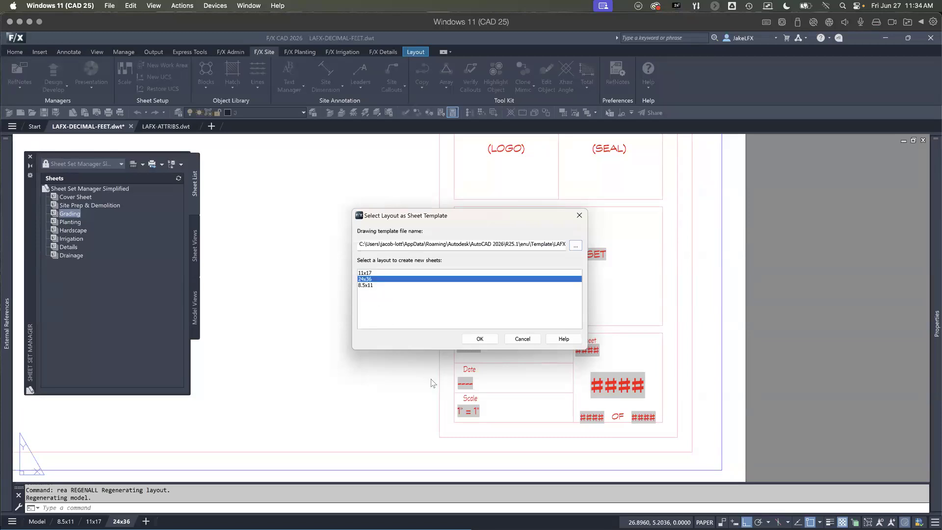
left_click(479, 339)
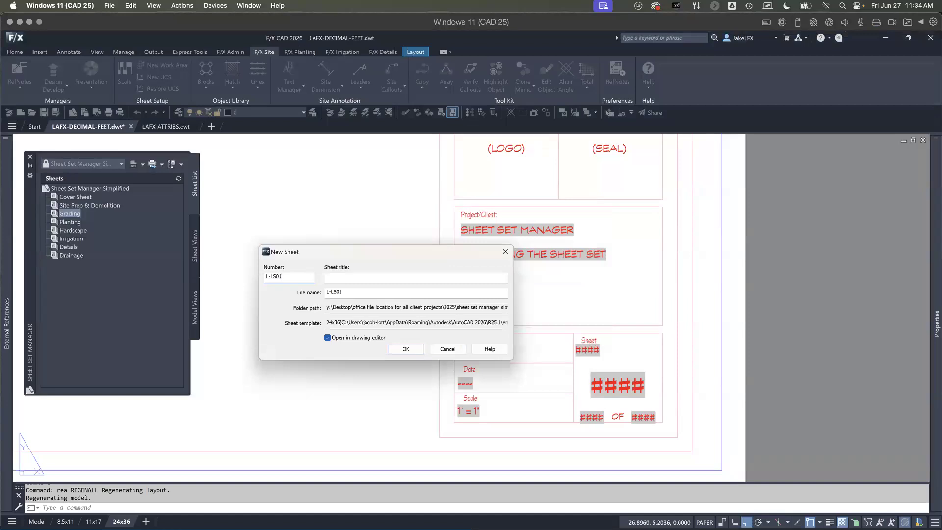
Step: Title the new sheet Grading Plan and create it with the option to open in the drawing editor
left_click(346, 278)
type("Grading Plan")
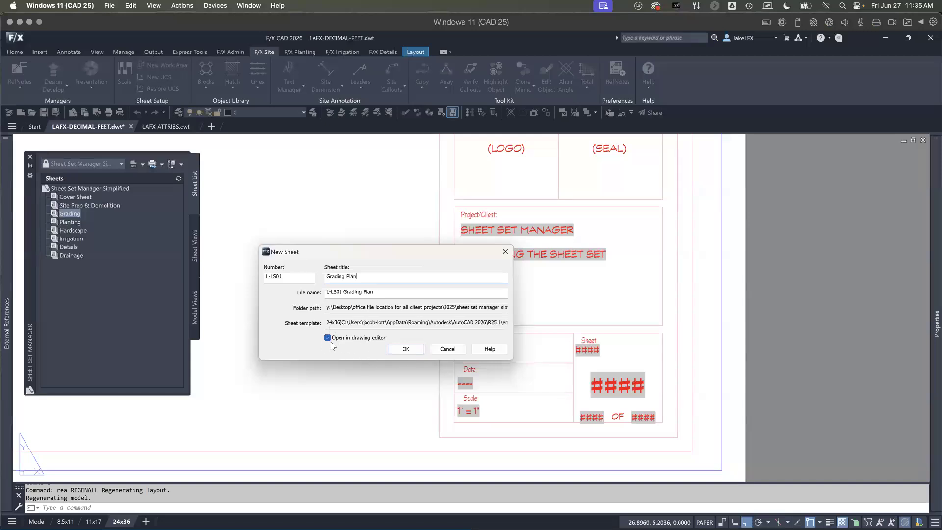
left_click(406, 349)
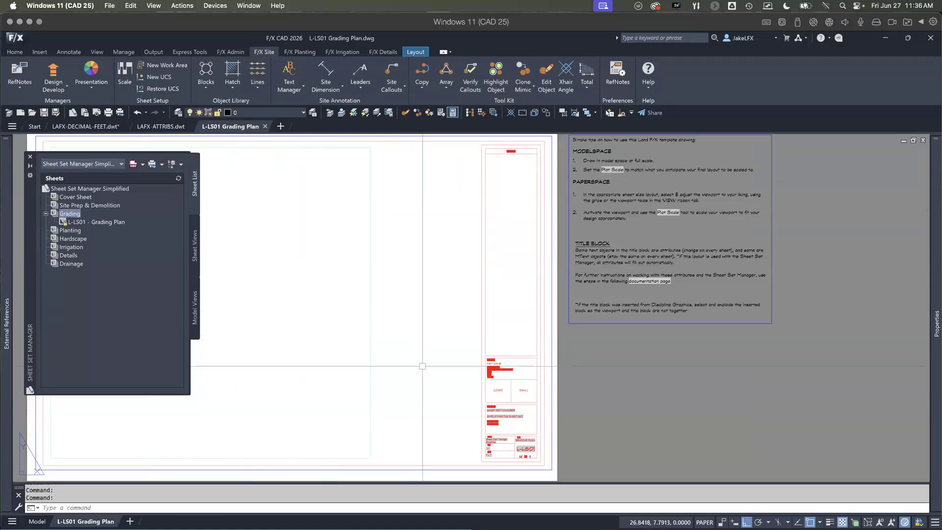
Step: Examine the project, sheet title, number and total fields in the new Grading Plan sheet's title block
scroll(450, 414, "up", 10)
middle_click_drag(450, 413, 497, 246)
middle_click_drag(493, 333, 491, 299)
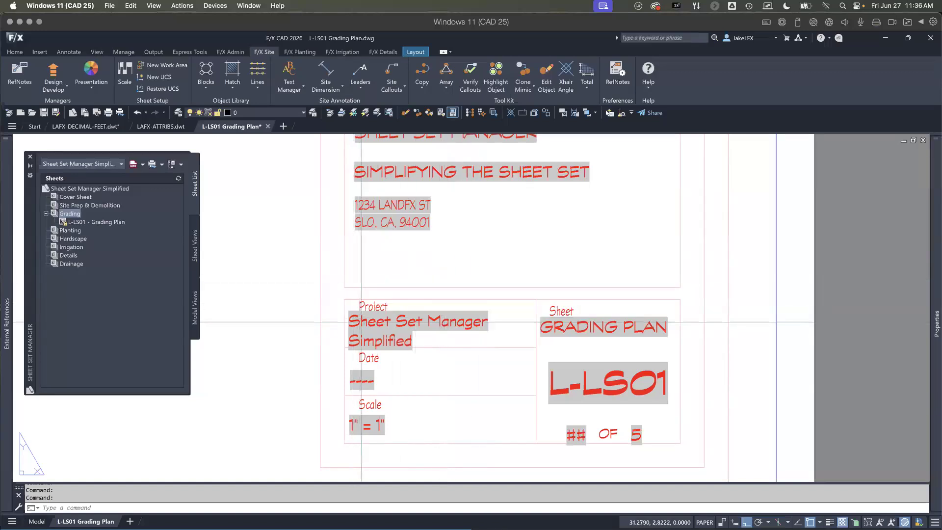
scroll(324, 330, "up", 2)
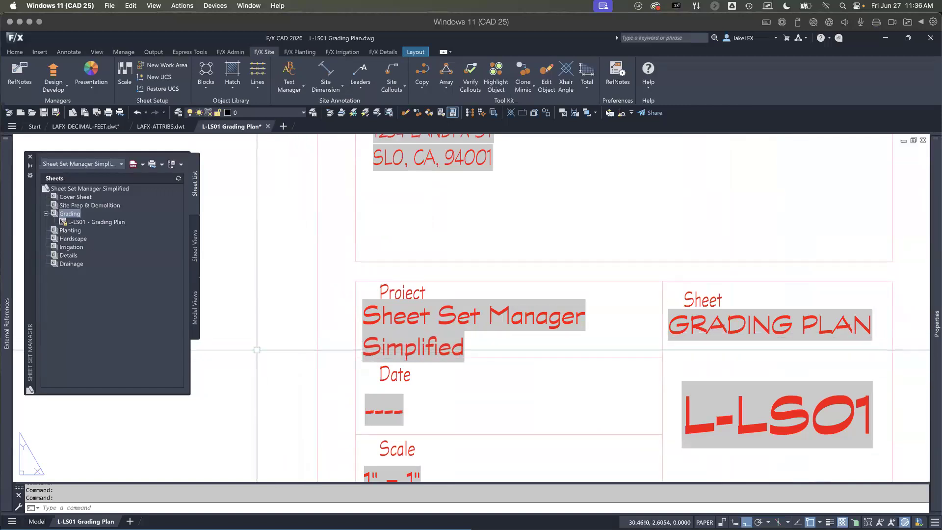
Step: Switch to File Explorer, check the Grading folder for the new sheet's drawing file, and return to the CAD program
key("alt+Tab")
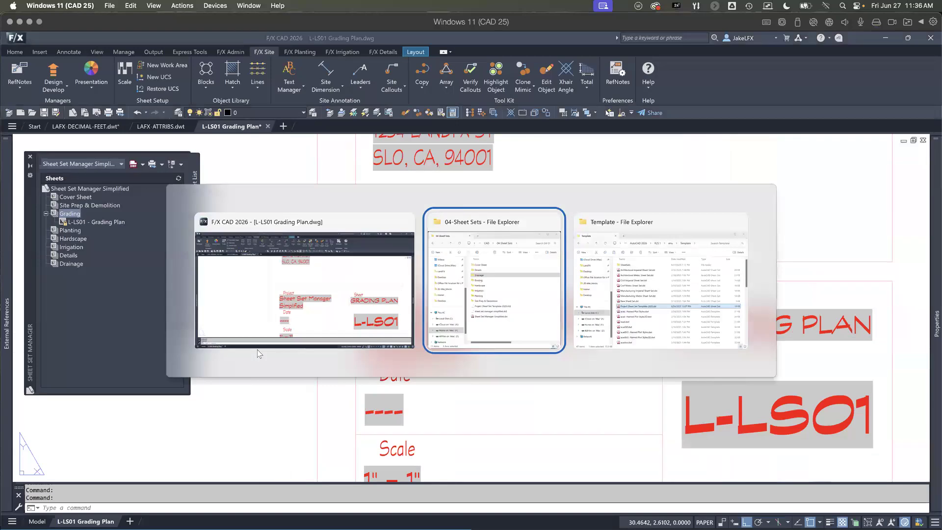
double_click(530, 256)
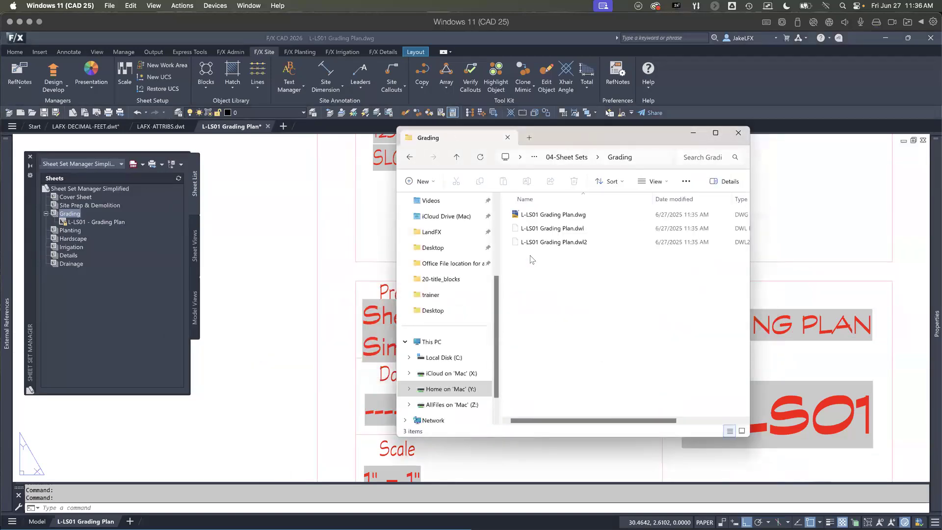
left_click(545, 215)
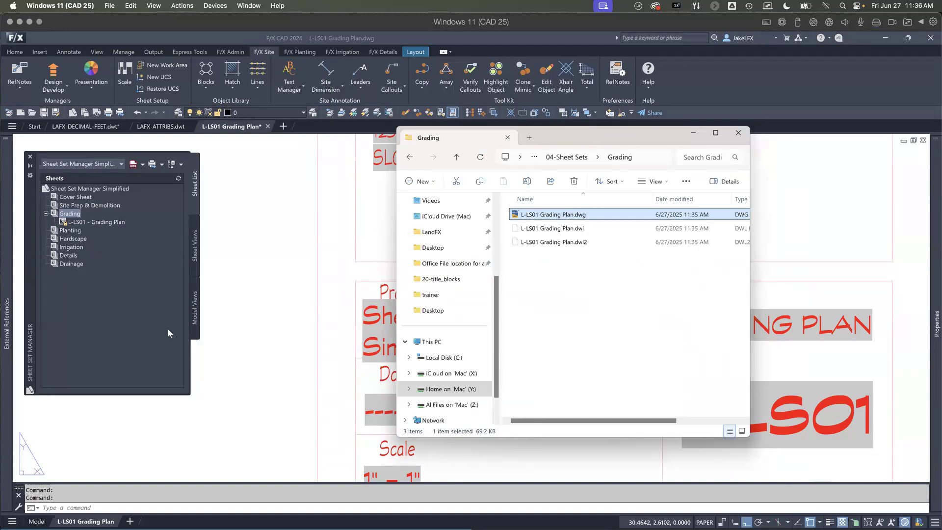
left_click(166, 346)
key("Escape")
key("Escape")
key("Escape")
Step: Switch the Grading Plan drawing from its sheet layout to model space
scroll(256, 343, "down", 6)
scroll(410, 336, "down", 5)
scroll(410, 335, "up", 2)
middle_click_drag(410, 336, 469, 386)
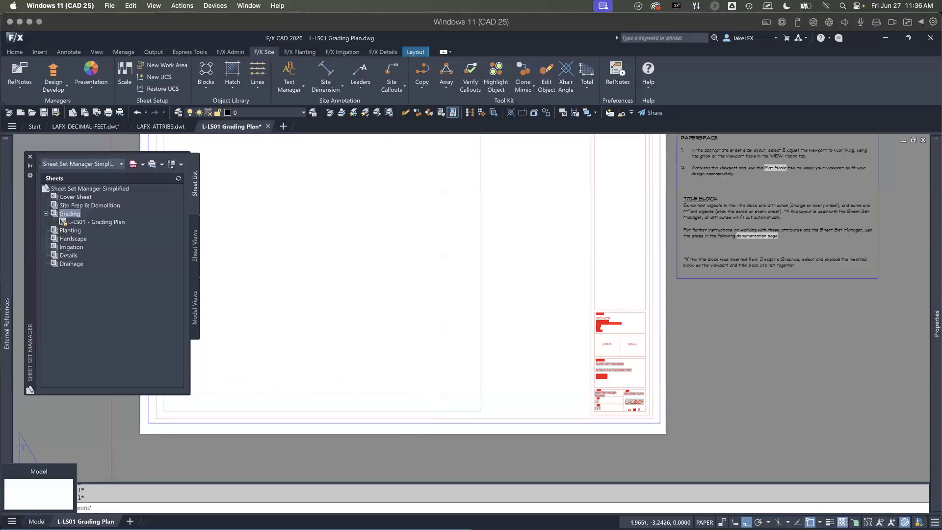
left_click(36, 521)
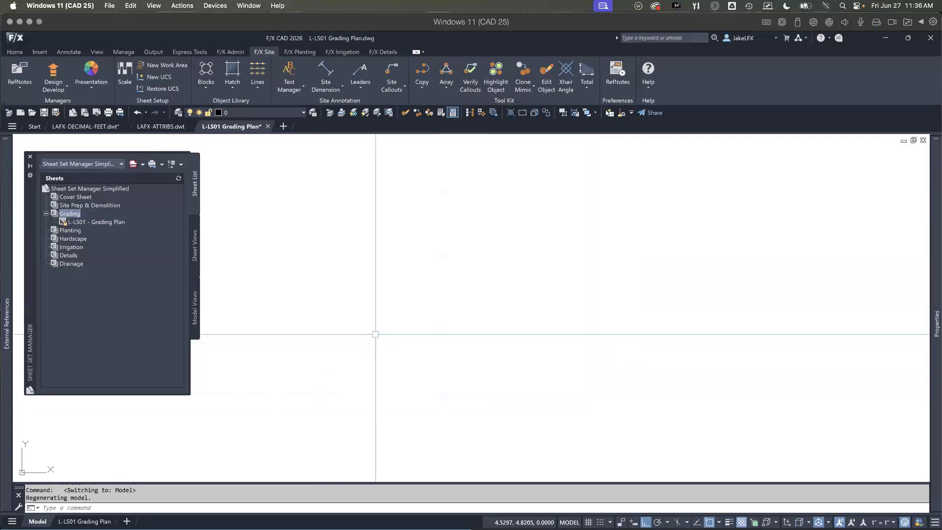
Step: Attach Base Plan.dwg from SSM simplified\CAD\02-Cleaned Xrefs as an overlay reference with units in feet
mouse_move(6, 333)
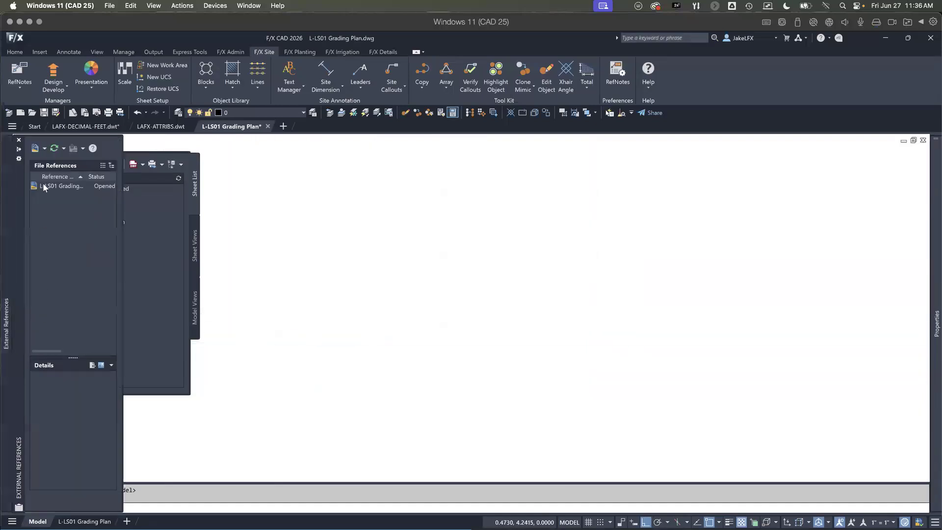
left_click(36, 149)
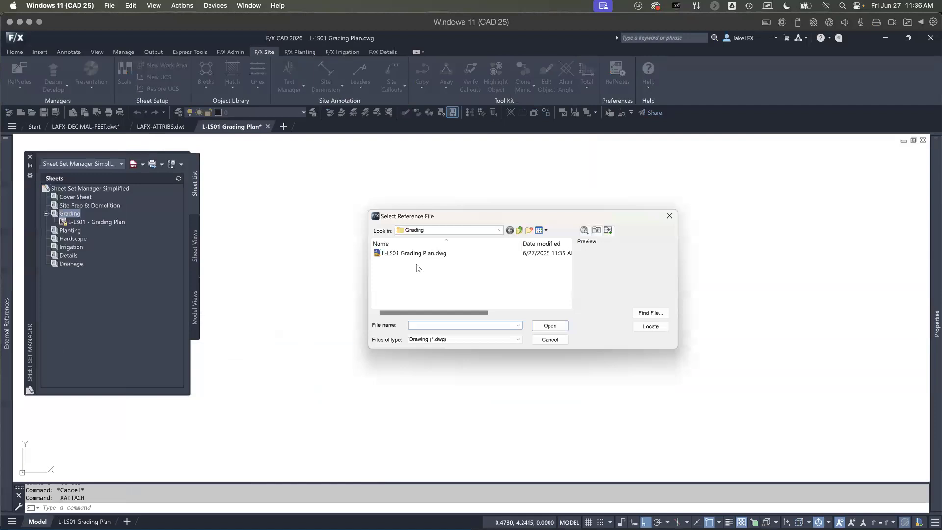
left_click(499, 231)
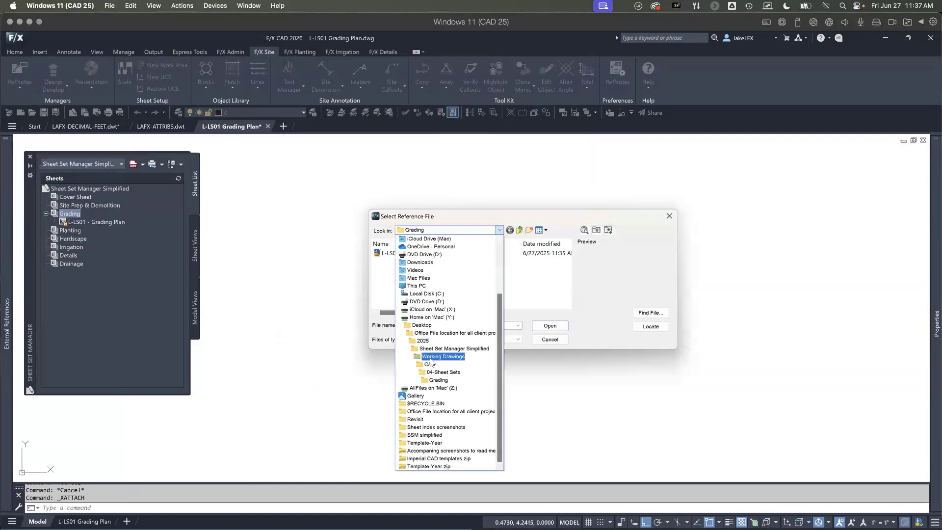
left_click(423, 434)
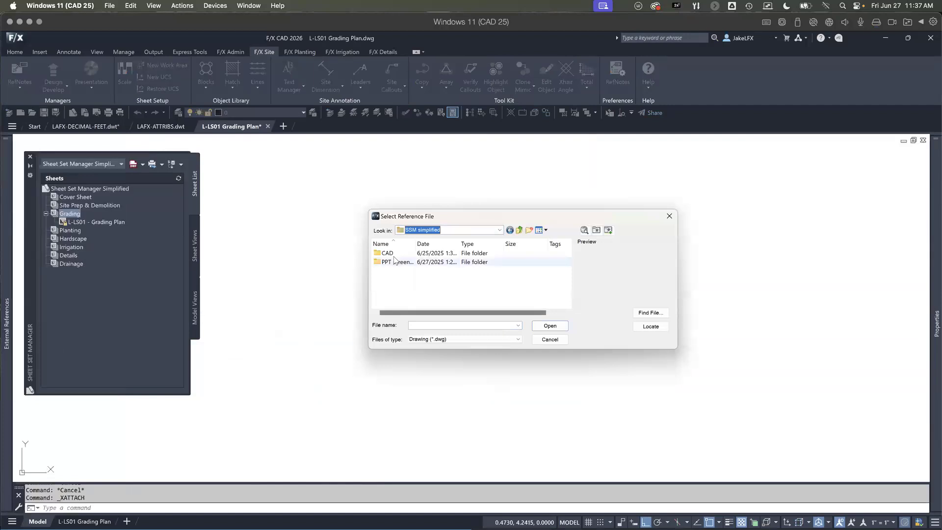
double_click(390, 253)
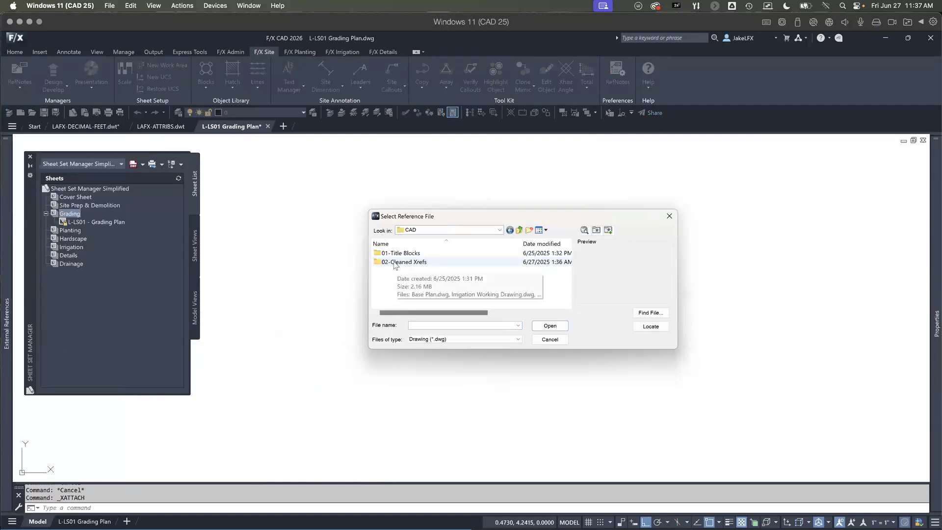
double_click(394, 261)
left_click(394, 263)
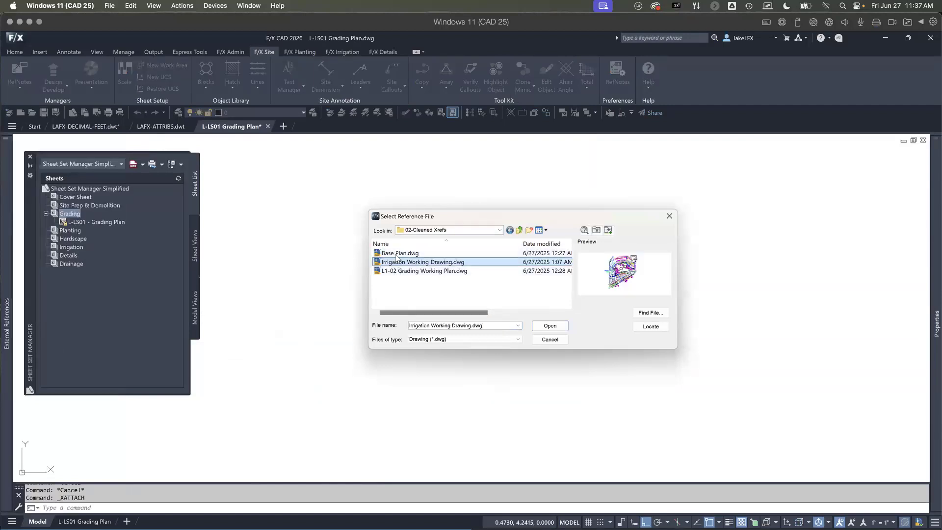
double_click(396, 254)
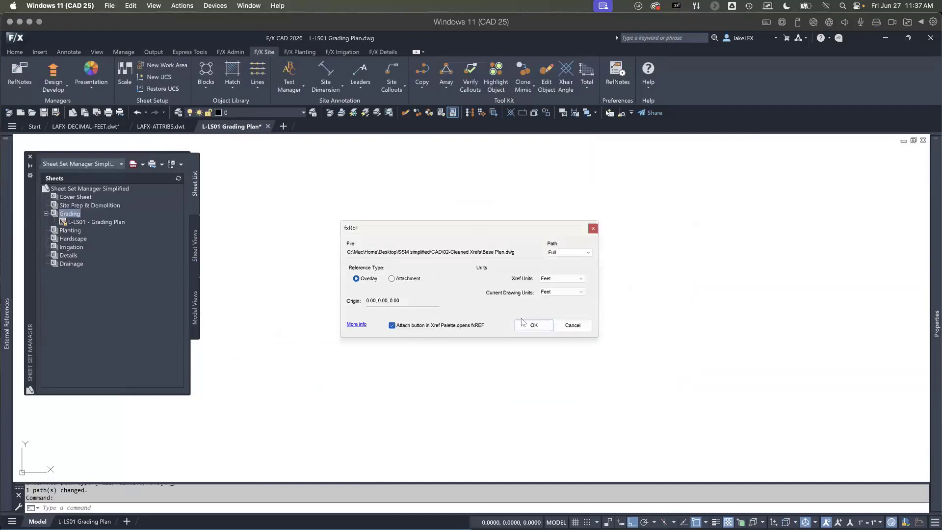
key("Return")
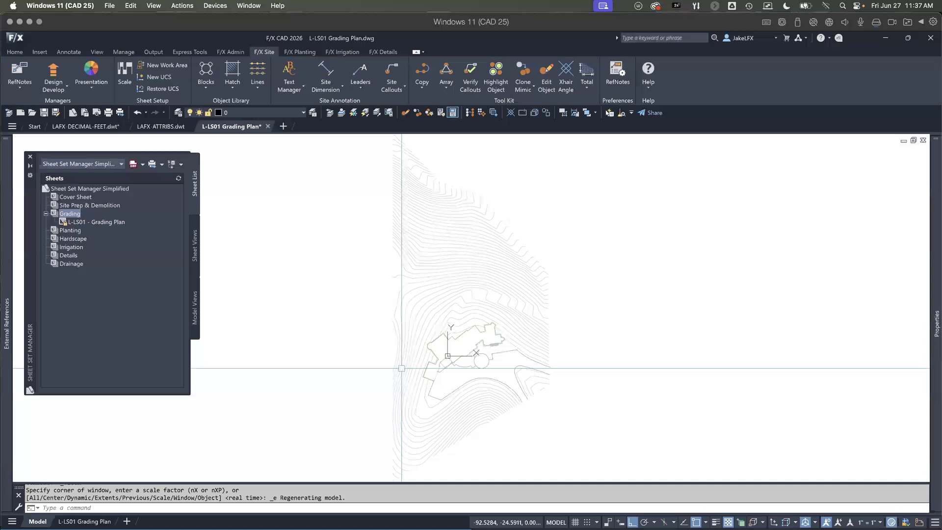
Step: Attach L1-02 Grading Working Plan.dwg from SSM simplified\CAD\02-Cleaned Xrefs as a reference and check it over the base plan
mouse_move(7, 407)
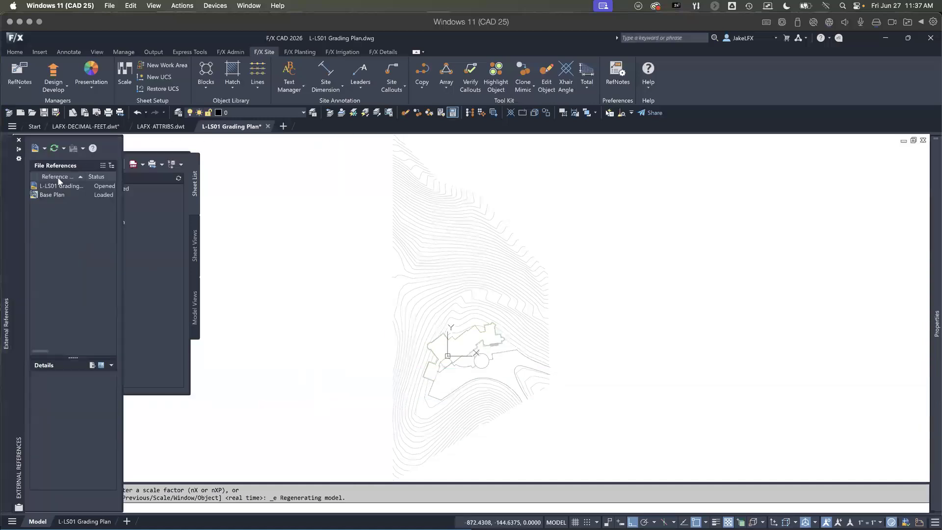
left_click(36, 148)
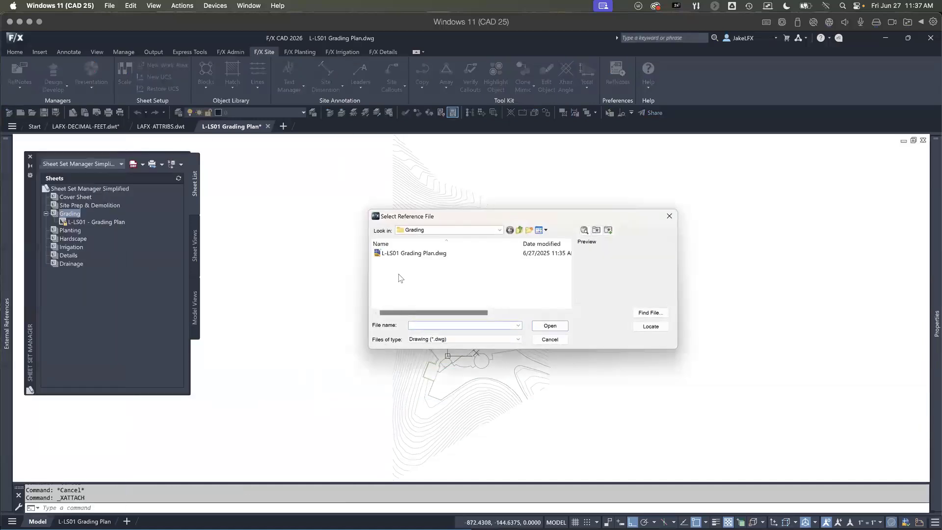
left_click(499, 230)
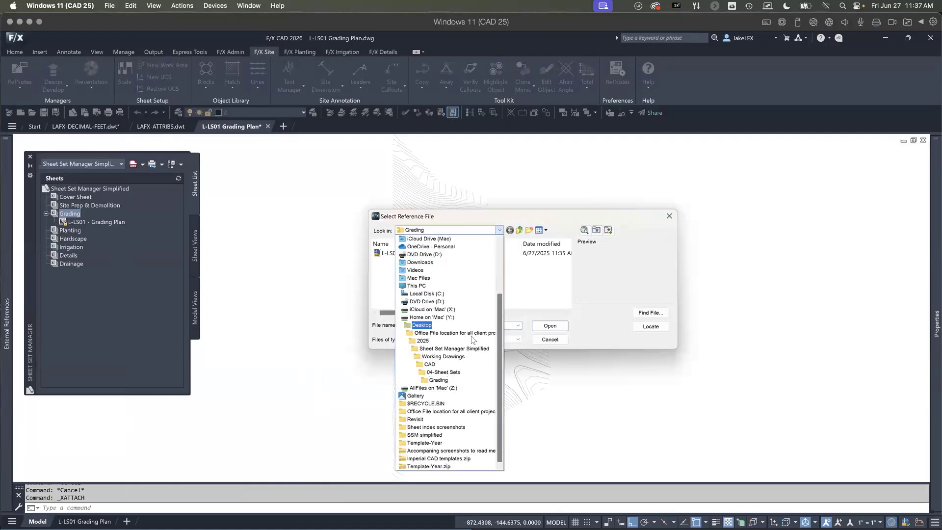
left_click(425, 434)
double_click(428, 253)
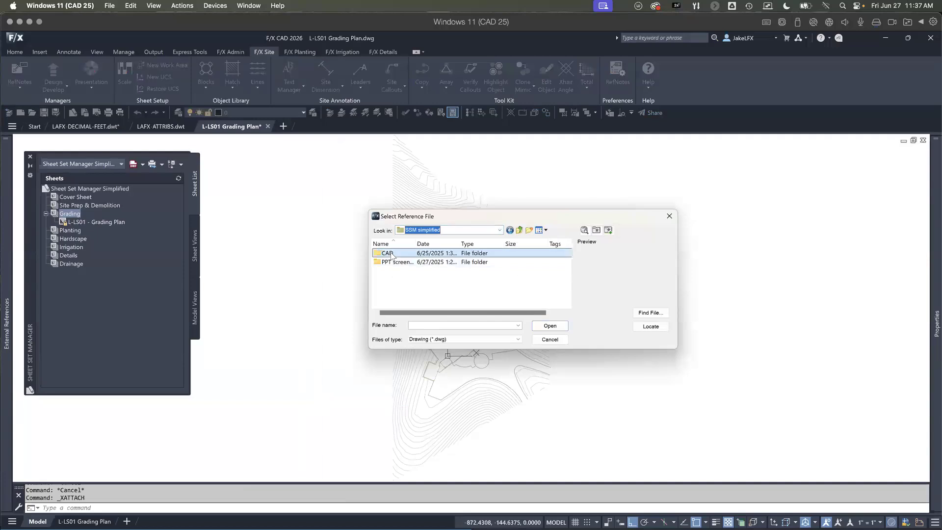
double_click(397, 262)
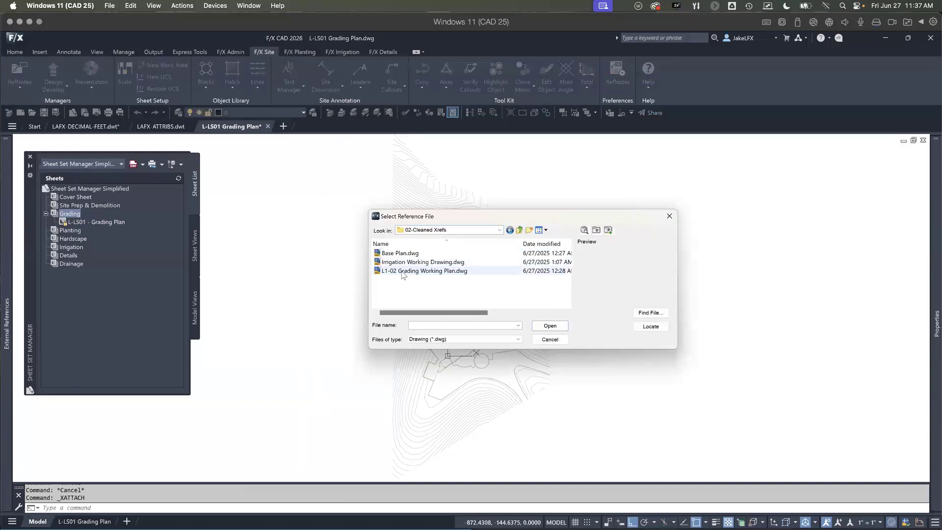
double_click(404, 270)
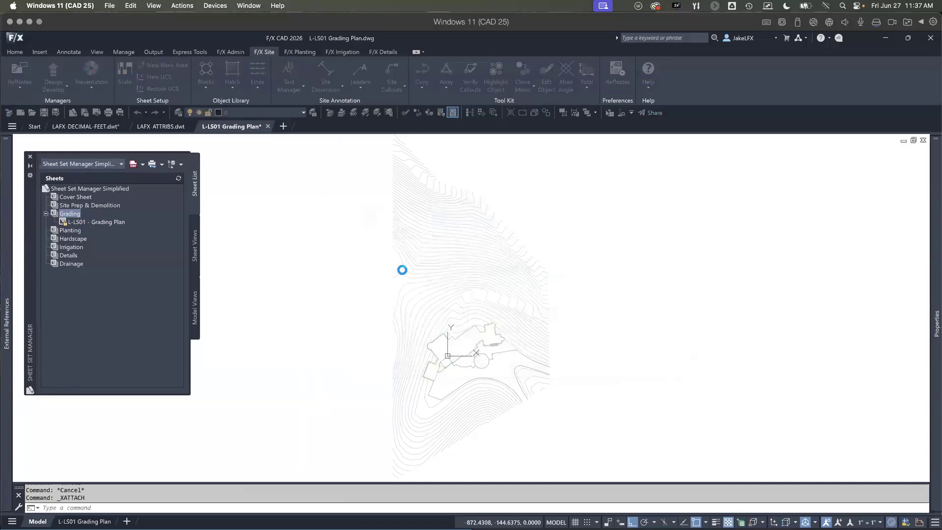
left_click(525, 327)
mouse_move(439, 286)
middle_mouse_down()
mouse_move(426, 378)
mouse_move(464, 361)
mouse_move(472, 296)
middle_mouse_up()
scroll(434, 221, "up", 2)
middle_click_drag(420, 234, 407, 306)
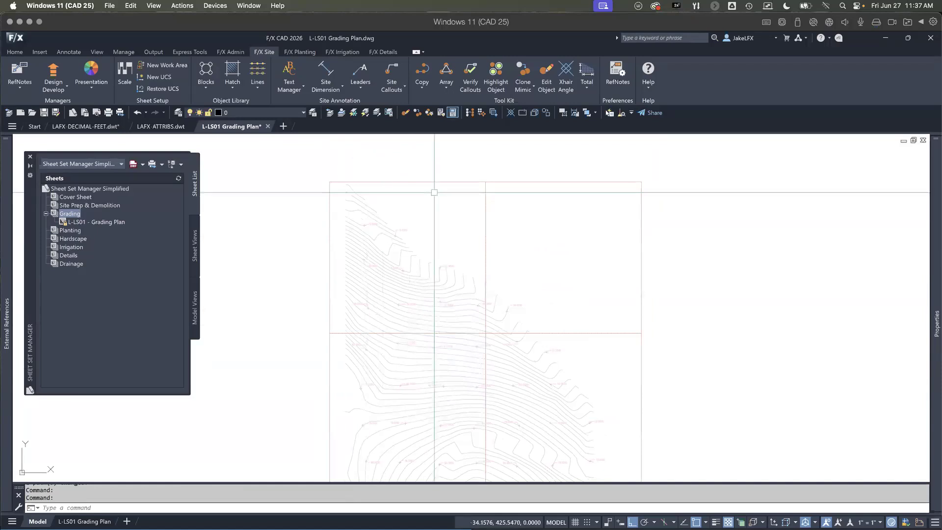
middle_click_drag(510, 361, 524, 245)
middle_click_drag(456, 341, 471, 209)
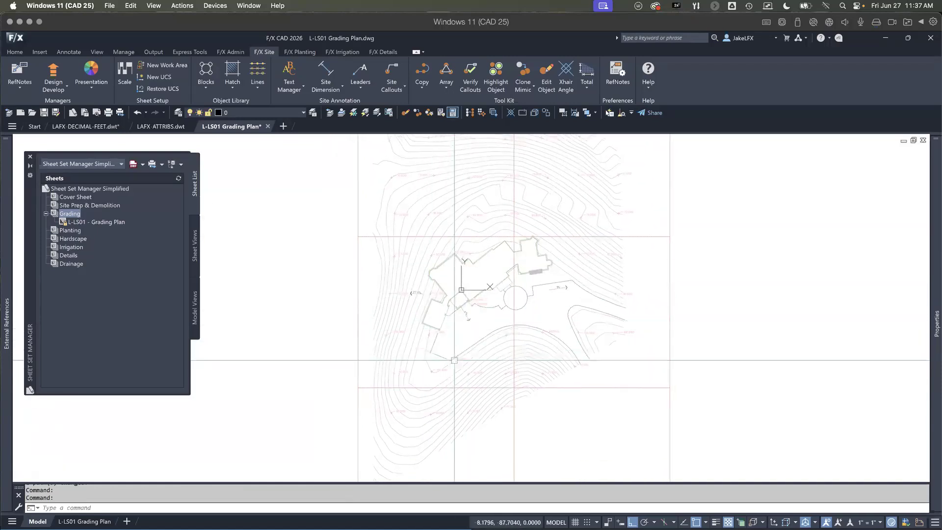
Step: Go to the L-LS01 Grading Plan layout, activate its viewport and window-zoom it onto the site's upper-left grid cell
middle_click_drag(417, 400, 418, 354)
scroll(452, 353, "down", 2)
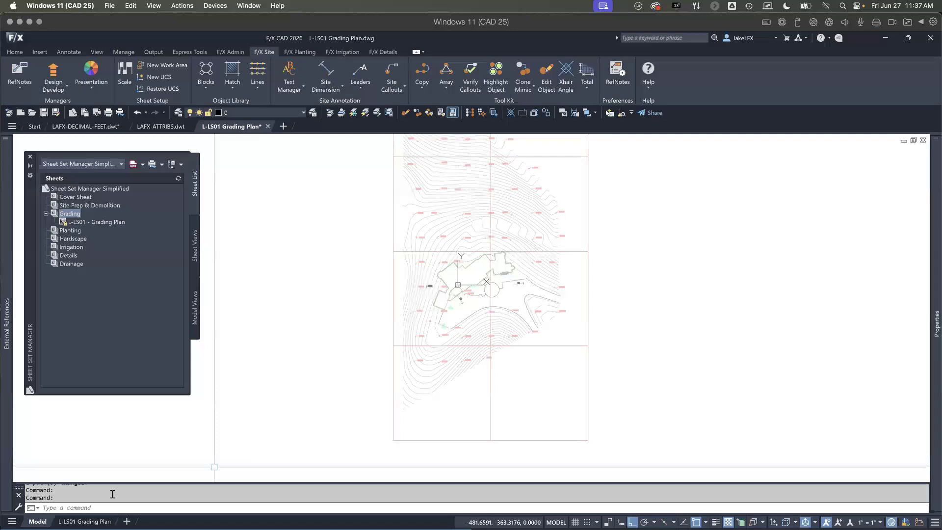
left_click(84, 521)
double_click(345, 290)
scroll(345, 290, "down", 4)
middle_click_drag(344, 291, 341, 232)
scroll(313, 231, "down", 6)
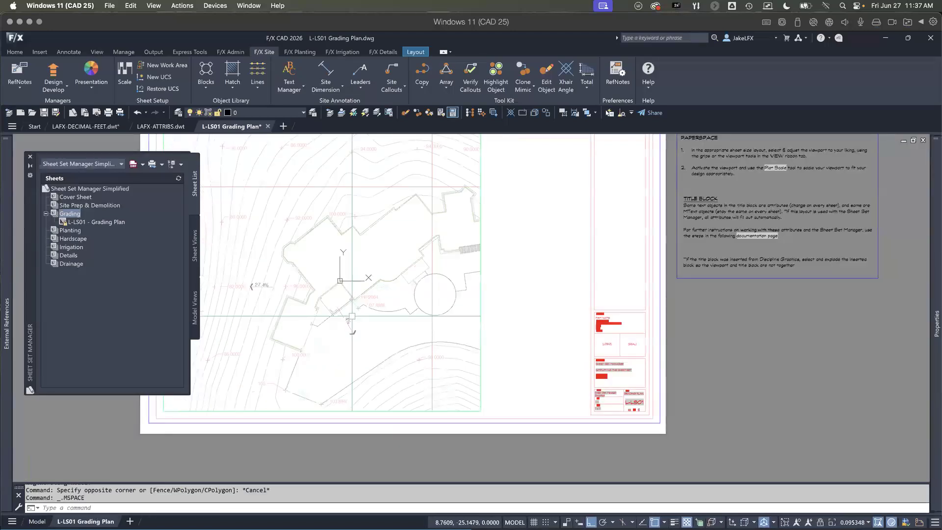
middle_click_drag(312, 231, 284, 273)
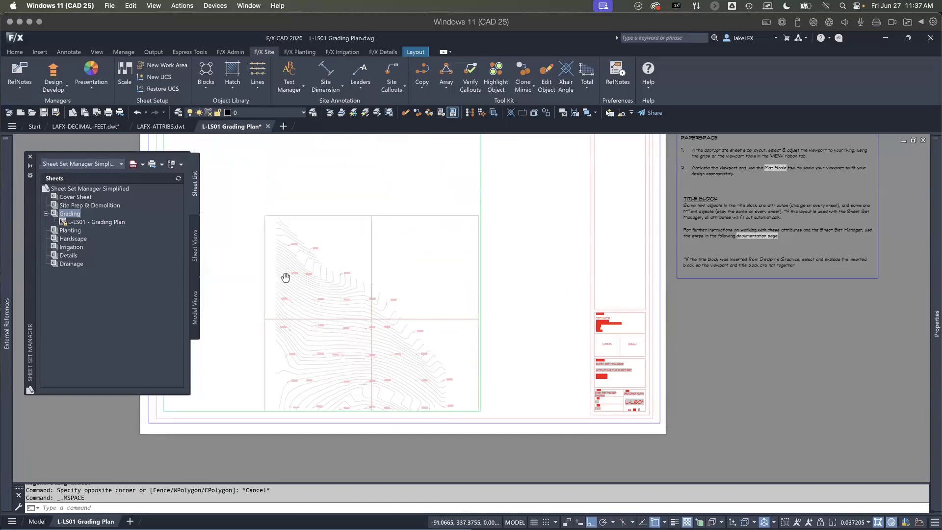
scroll(282, 277, "up", 2)
type("z")
key("Return")
type("w")
key("Return")
left_click(246, 192)
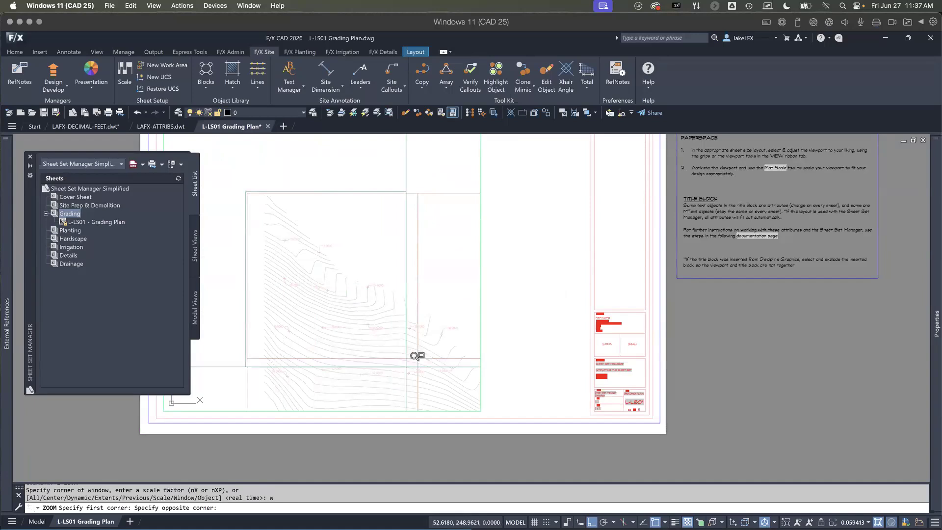
left_click(426, 343)
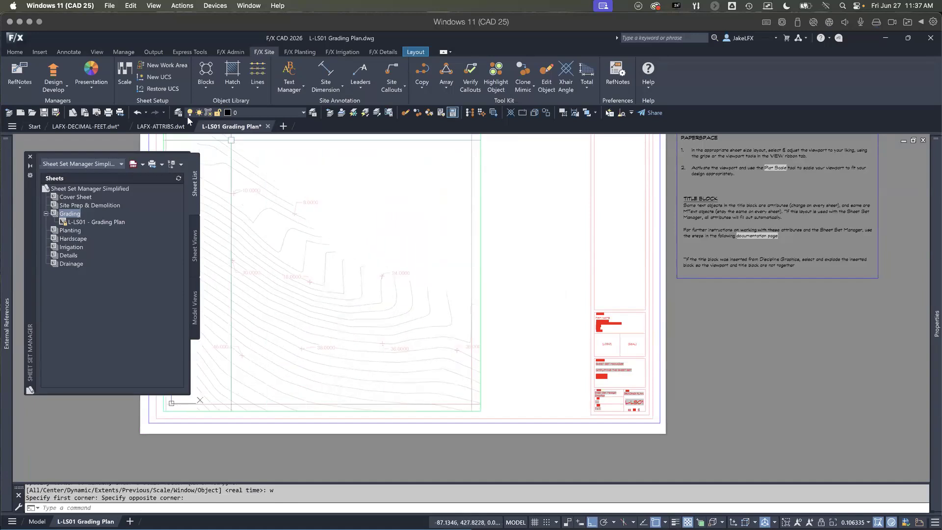
Step: Set the active viewport's plot scale to 1" = 10'
left_click(125, 74)
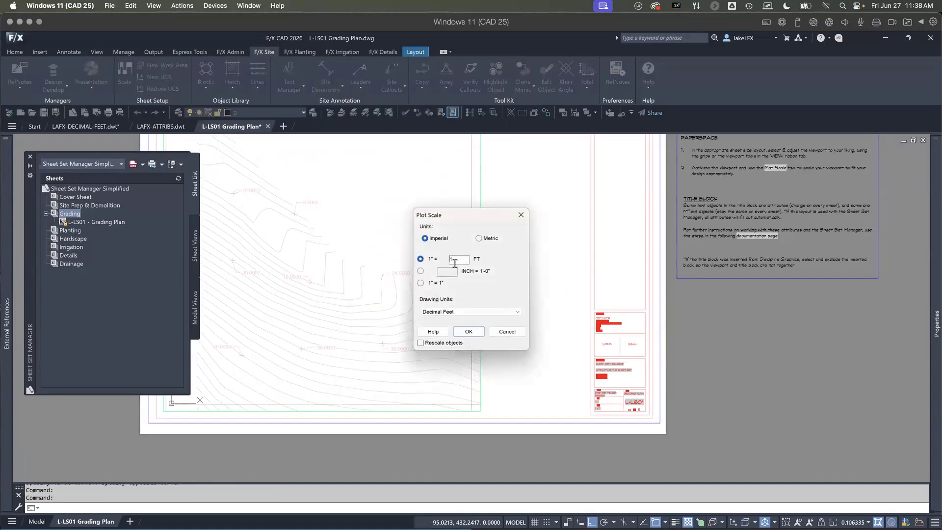
key("Return")
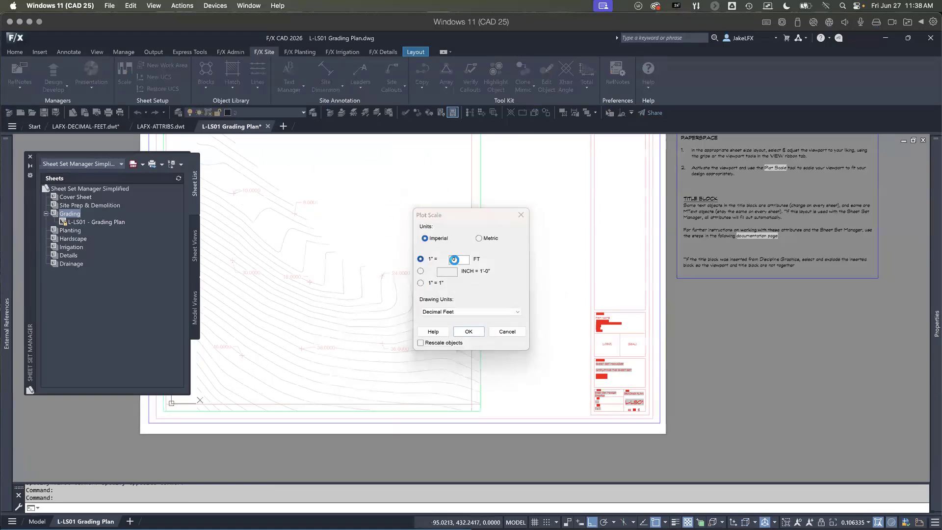
key("Return")
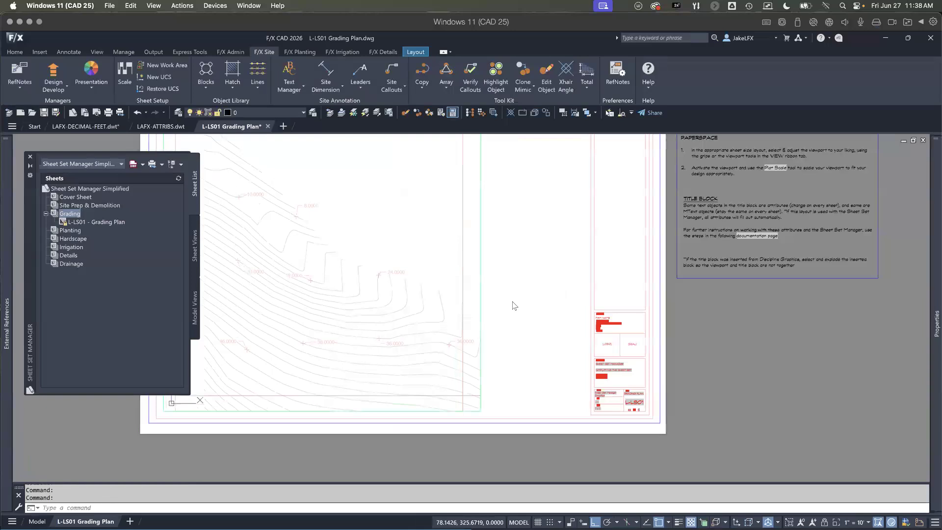
Step: Return to paper space, regenerate the whole drawing and check the scale field in the sheet's title block
double_click(593, 414)
scroll(593, 414, "up", 6)
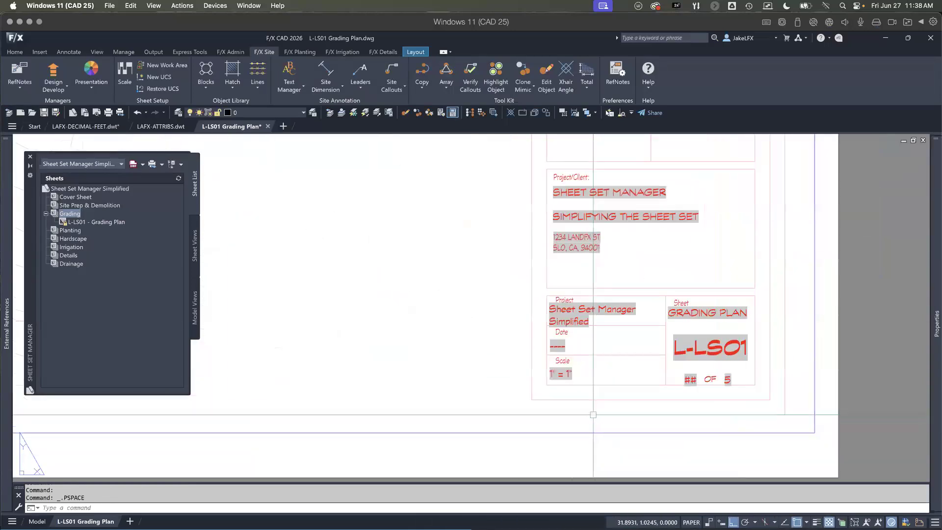
type("rea")
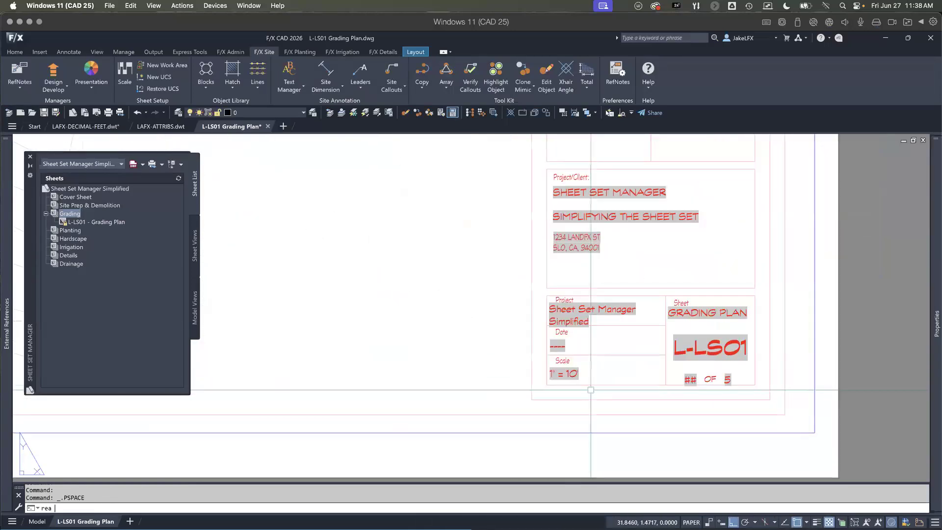
key("Return")
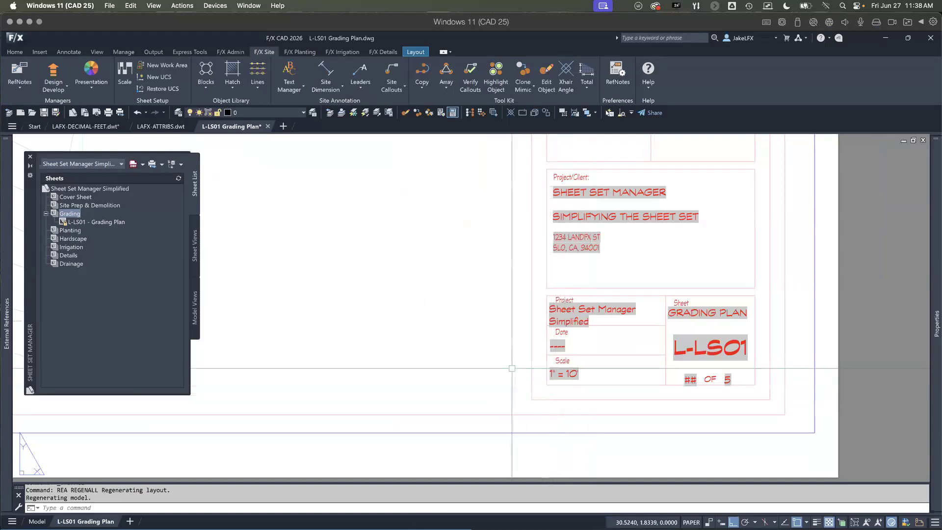
scroll(511, 368, "down", 4)
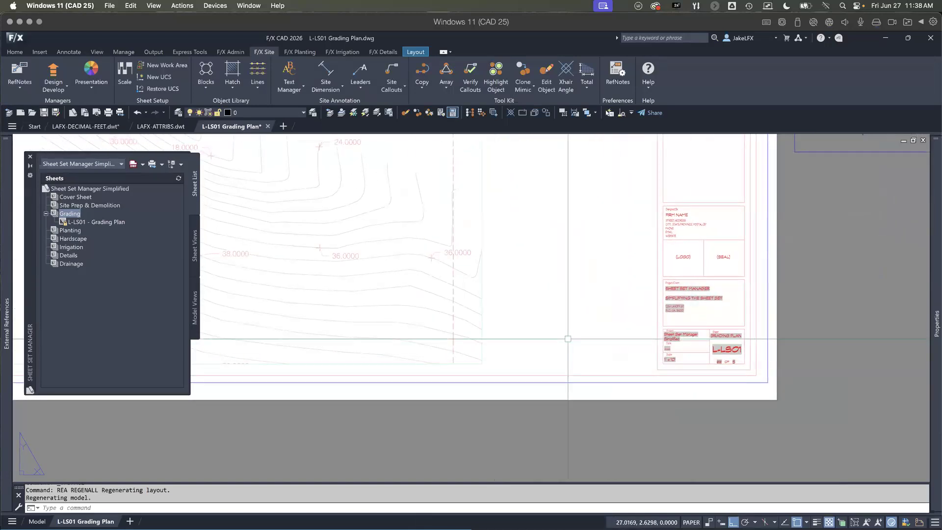
scroll(611, 305, "down", 2)
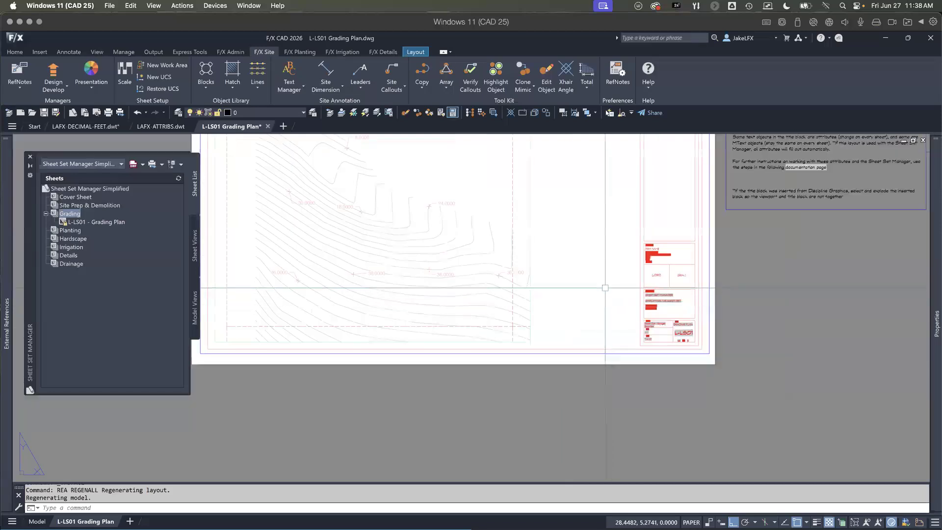
scroll(473, 296, "up", 3)
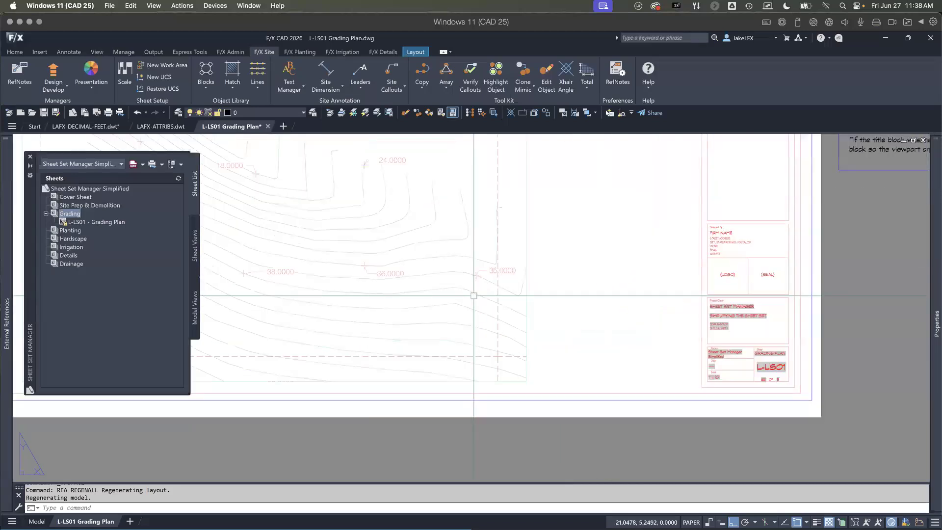
scroll(473, 296, "down", 3)
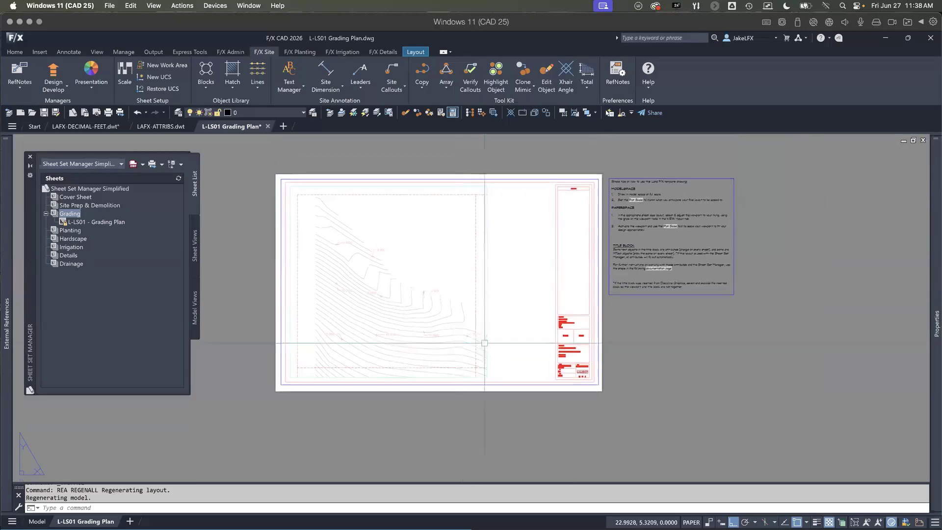
scroll(385, 375, "up", 2)
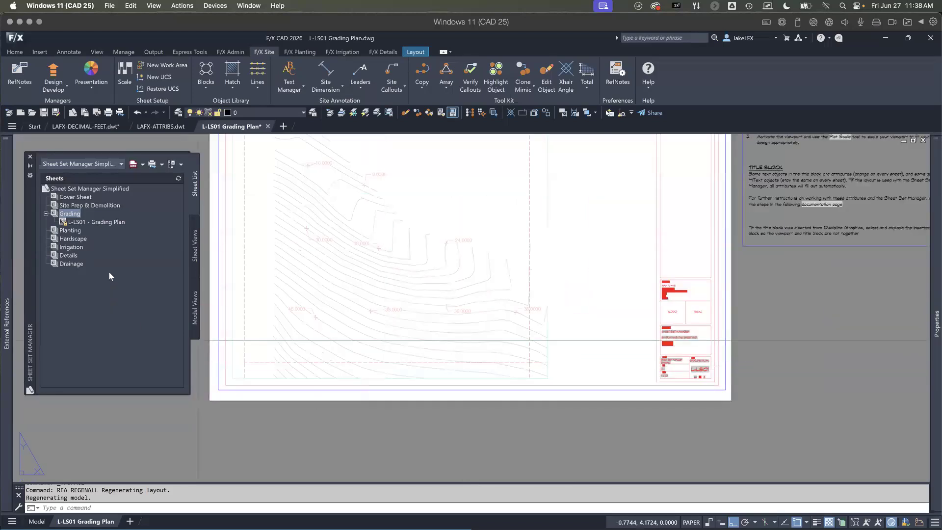
Step: Add sheet L-LS02, titled Grading Plan, to the Grading subset using the 24x36 layout of LAFX-DECIMAL-FEET.dwt, and open it
right_click(72, 213)
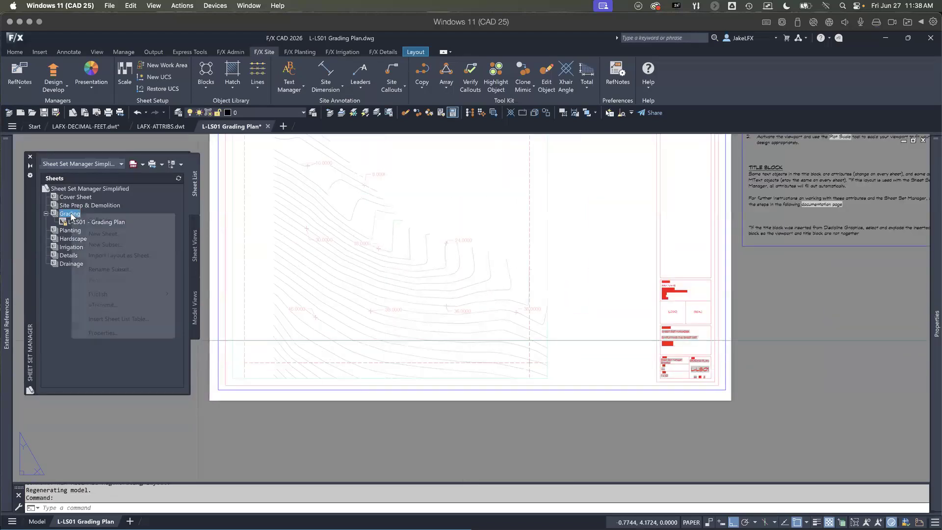
left_click(90, 234)
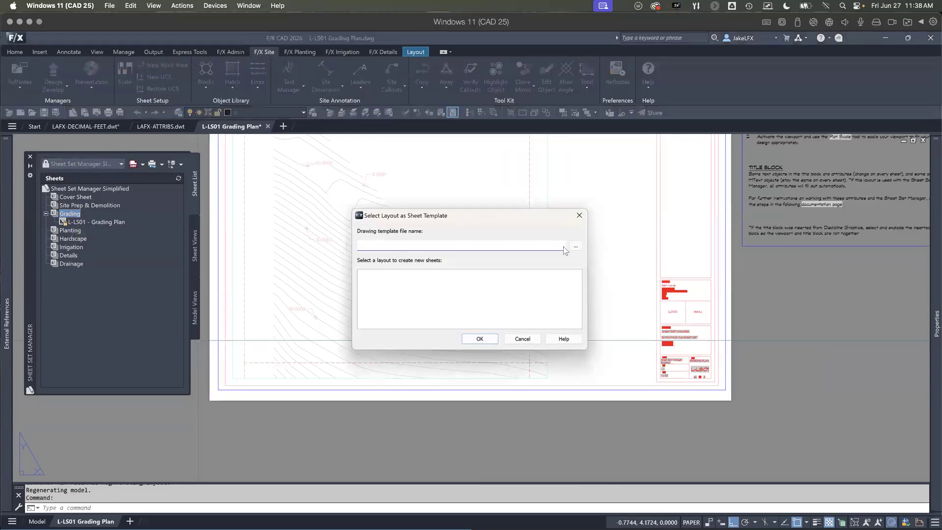
left_click(576, 246)
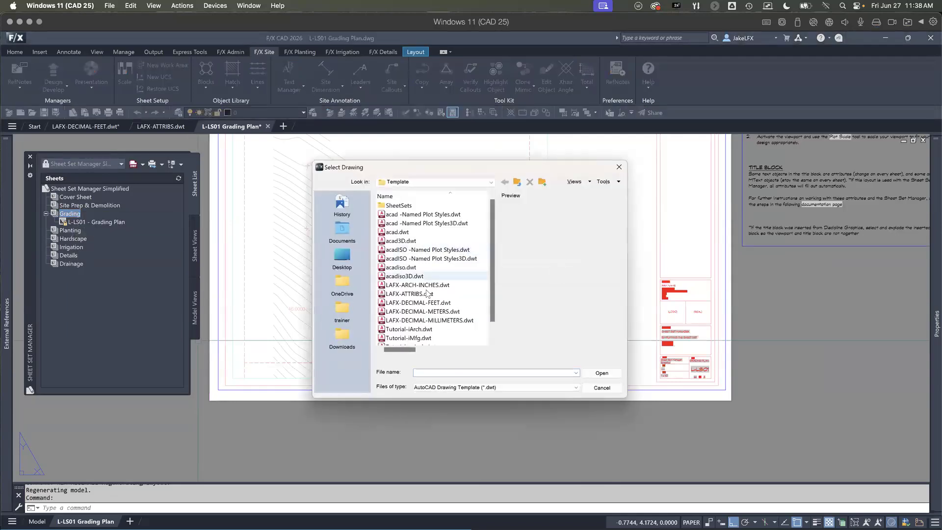
double_click(422, 303)
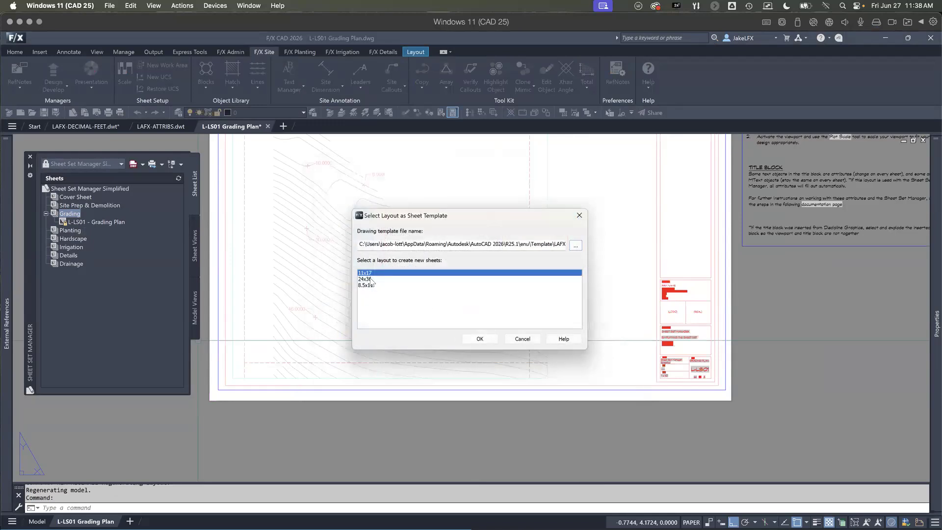
left_click(478, 338)
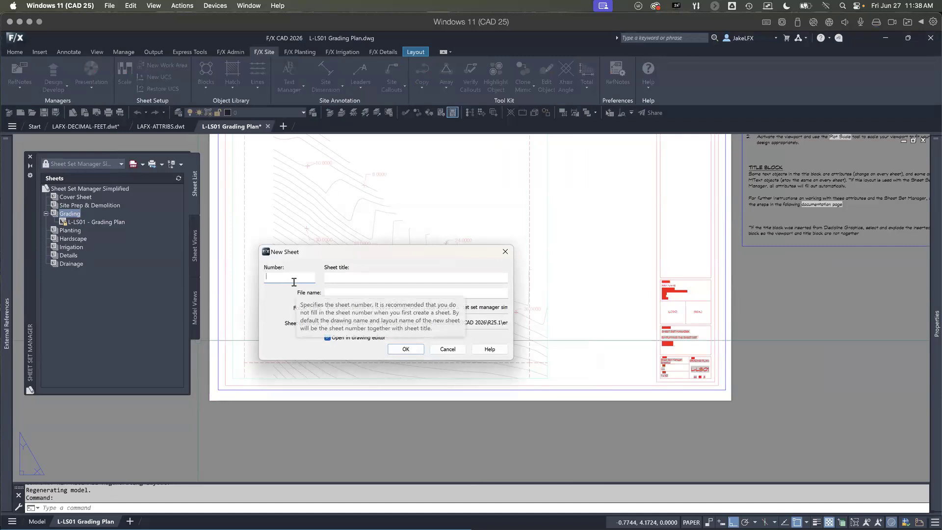
type("L-LS02")
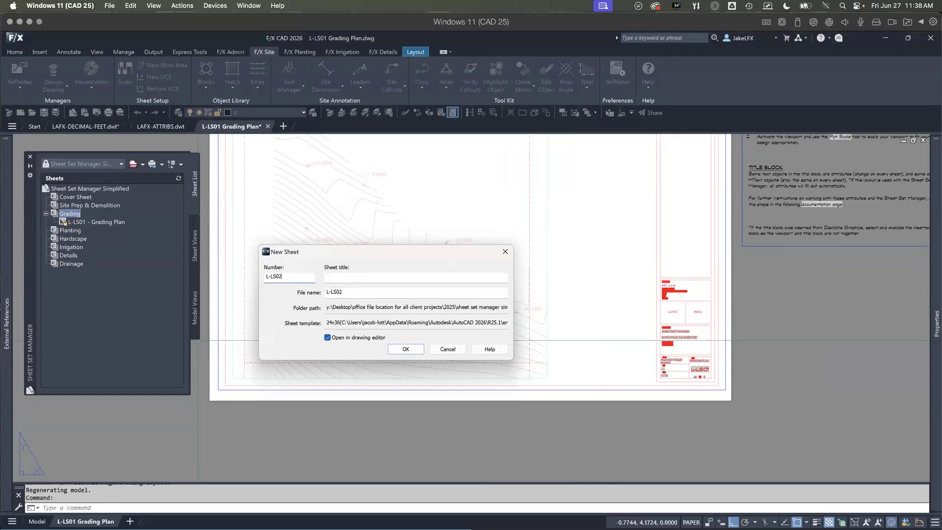
key("Tab")
type("Grading Plan")
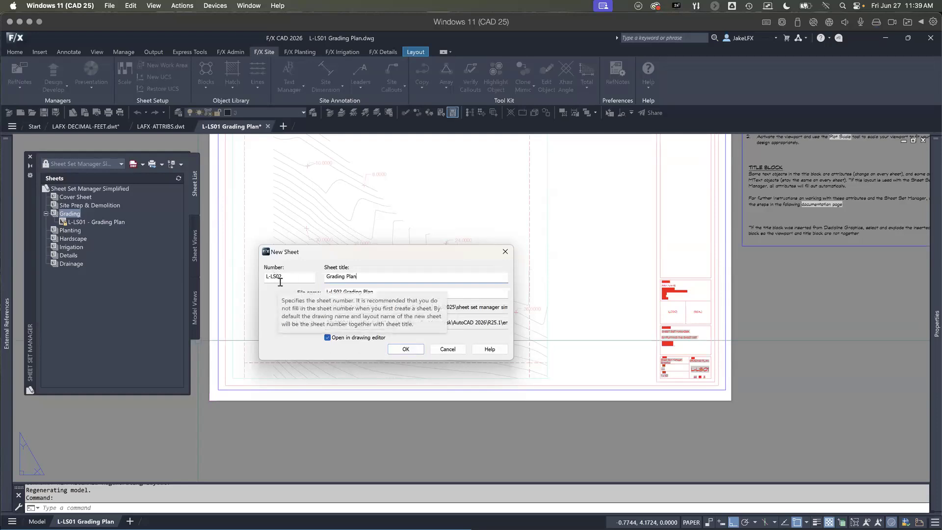
left_click(406, 350)
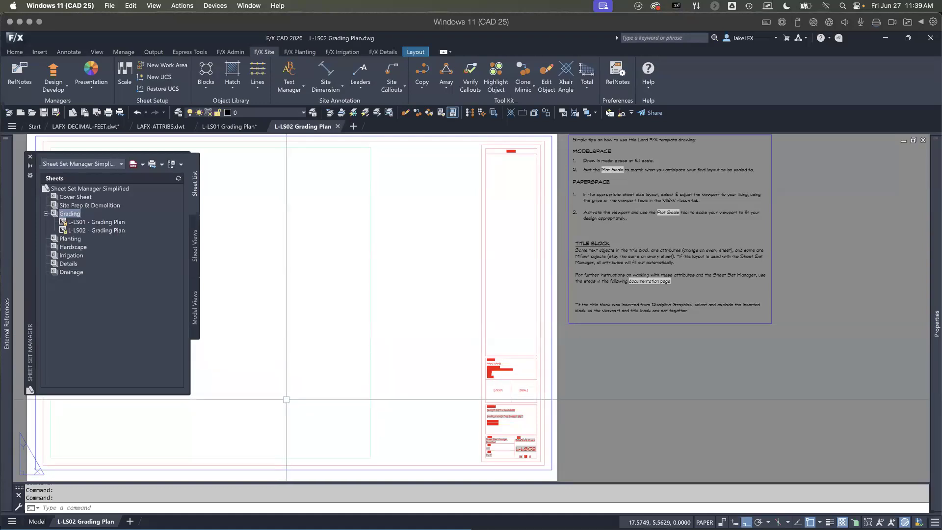
Step: Look over the L-LS02 Grading Plan sheet layout and switch that drawing to model space
scroll(289, 430, "down", 2)
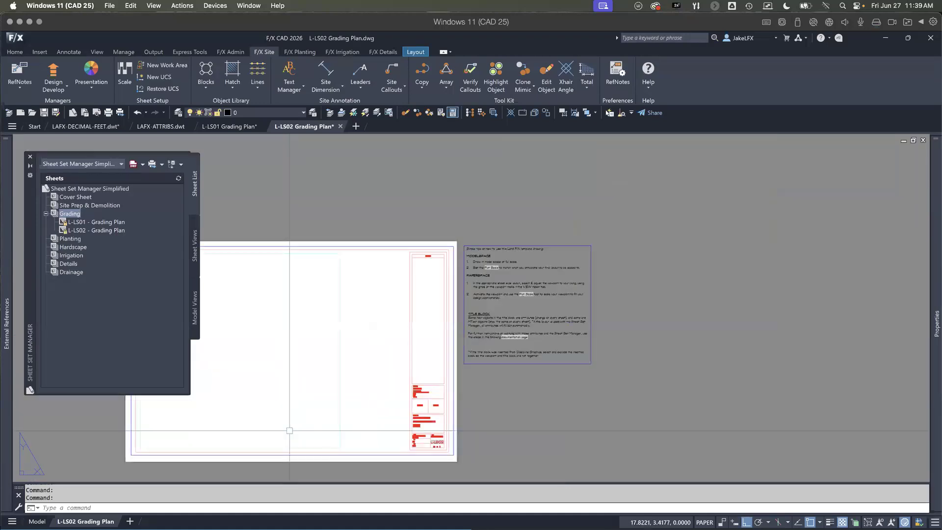
middle_click_drag(289, 430, 430, 372)
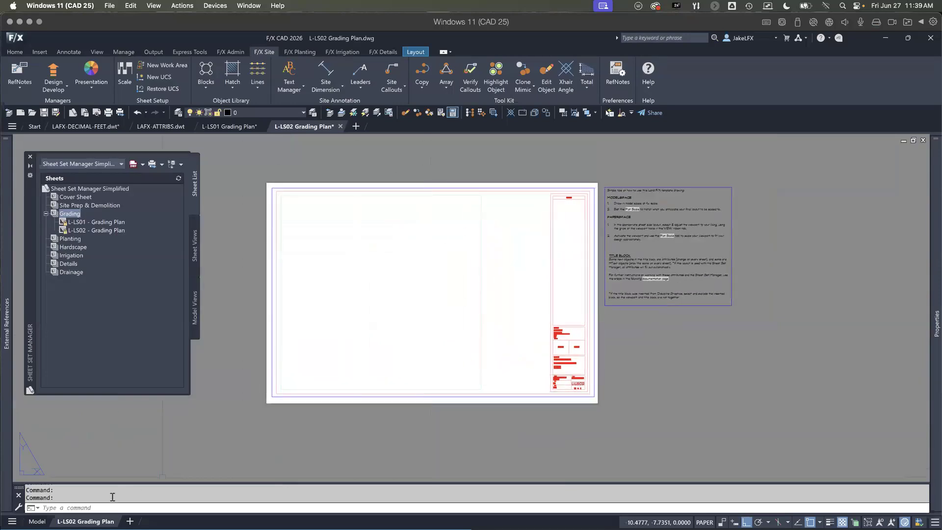
left_click(36, 521)
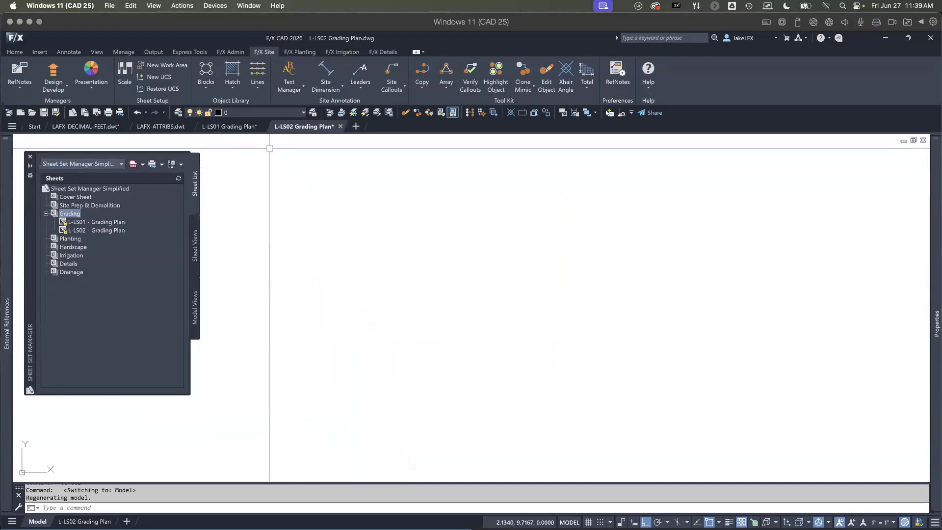
Step: Copy the base plan and grading references from L-LS01 Grading Plan's model space with base point 0,0
left_click(230, 126)
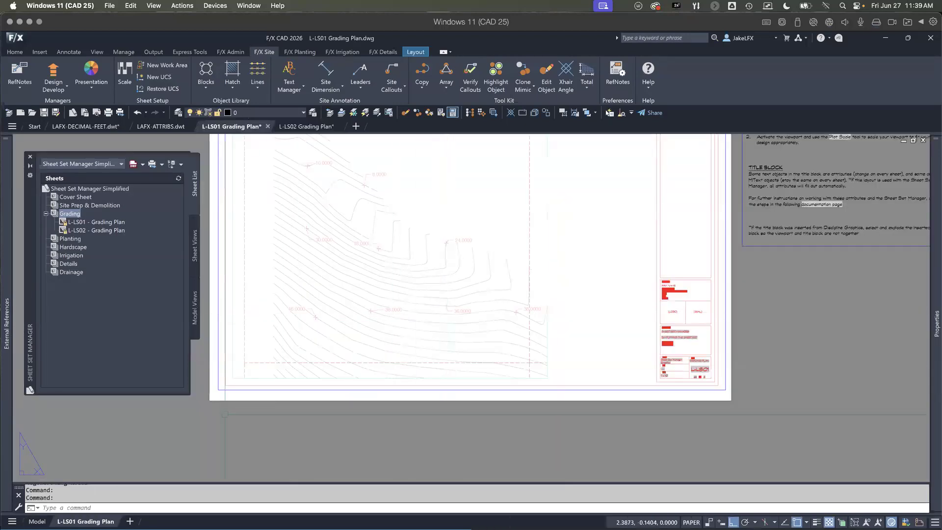
left_click(37, 521)
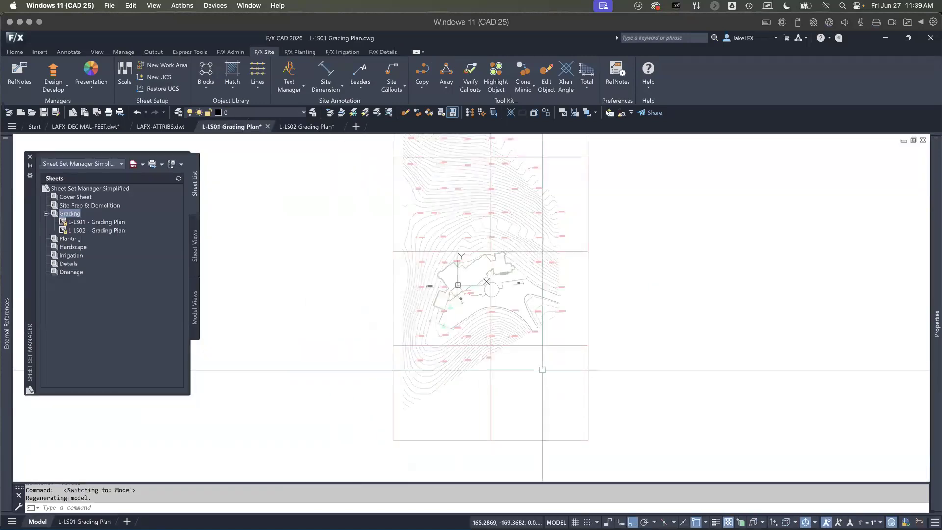
left_click(631, 389)
left_click(358, 195)
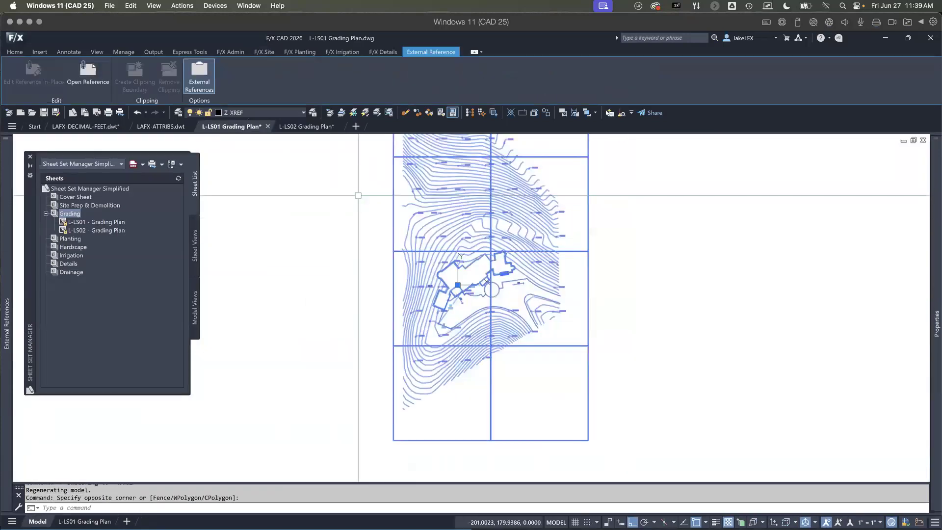
key("ctrl+shift+c")
type("0,0")
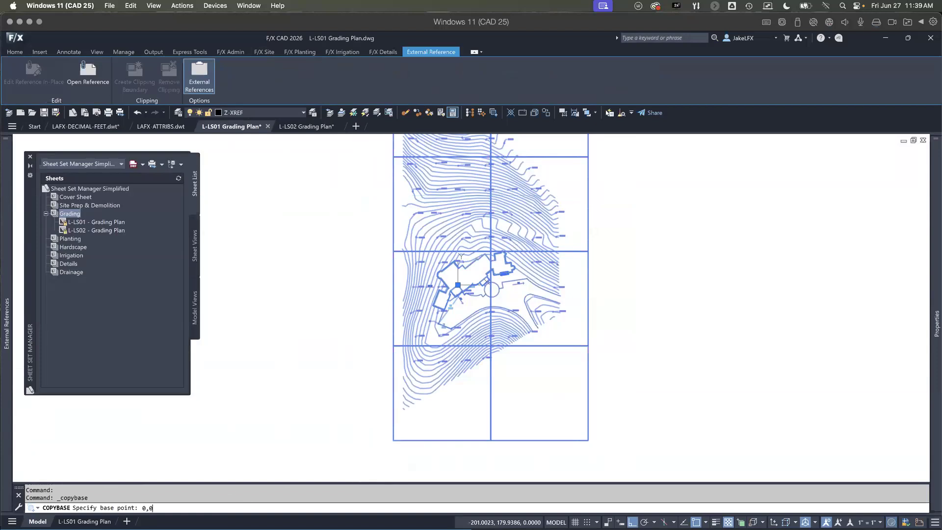
key("Return")
Step: Paste the copied references into L-LS02 Grading Plan's model space at 0,0 and check them at full extents
key("ctrl+Tab")
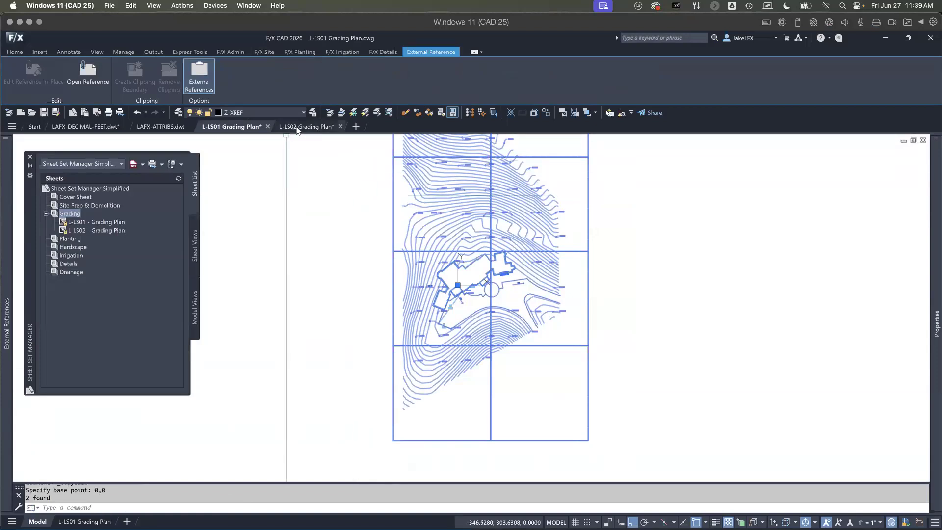
key("ctrl+v")
type("0,0")
key("Return")
scroll(353, 284, "down", 3)
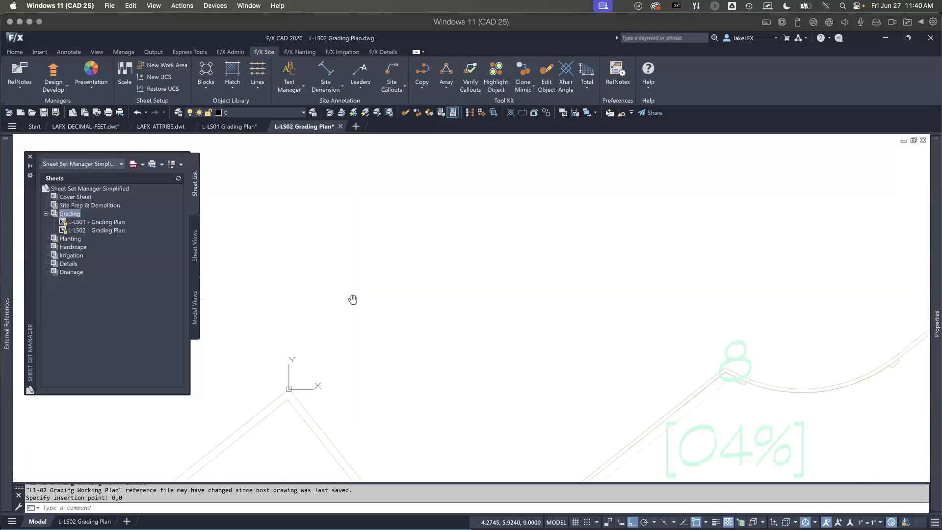
middle_click(352, 302)
middle_click(352, 301)
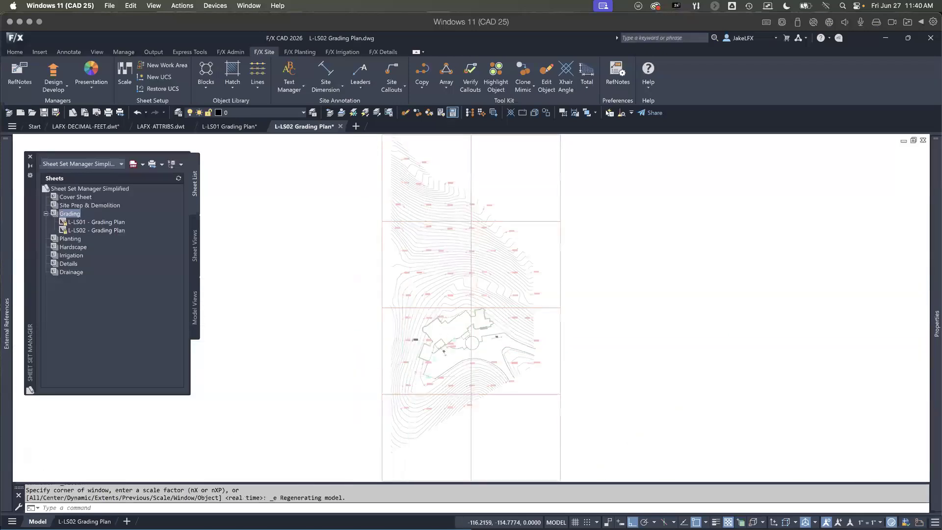
scroll(381, 396, "up", 3)
scroll(474, 365, "down", 3)
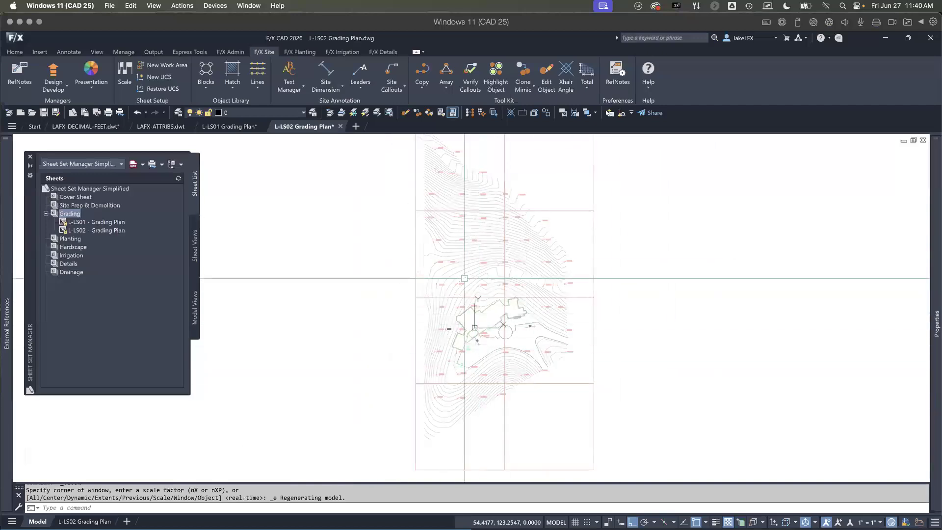
Step: Activate the viewport on the L-LS02 Grading Plan layout and frame the upper-right grid section of the plan with a zoom window
scroll(205, 231, "up", 2)
left_click(84, 522)
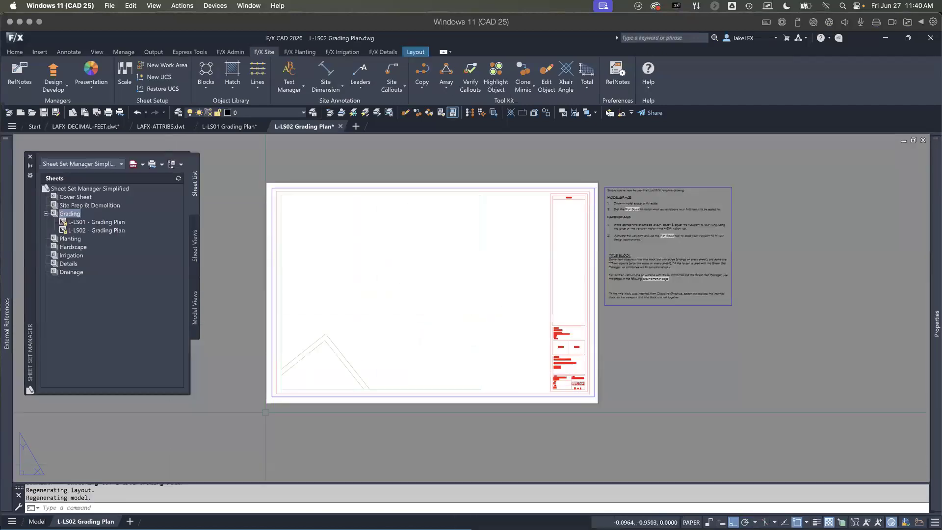
double_click(404, 318)
middle_click(403, 314)
middle_click(404, 314)
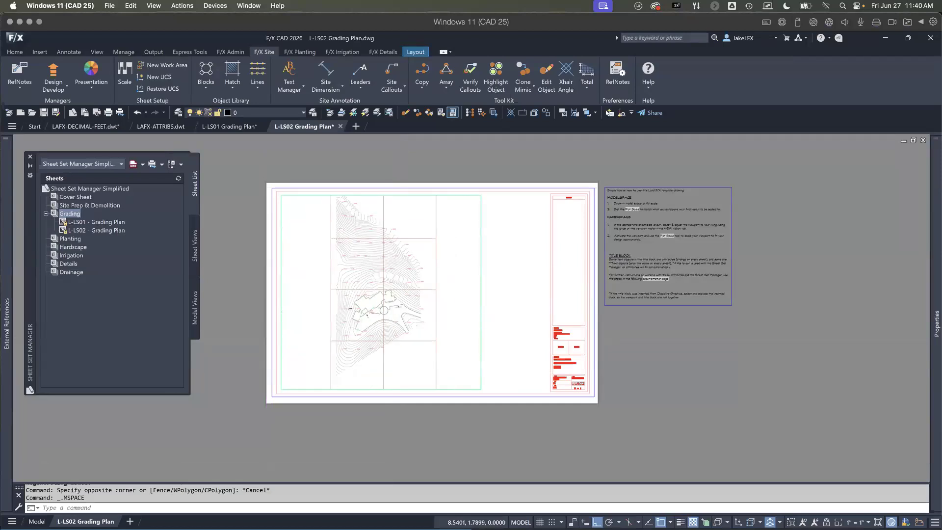
type("z")
key("Return")
type("w")
key("Return")
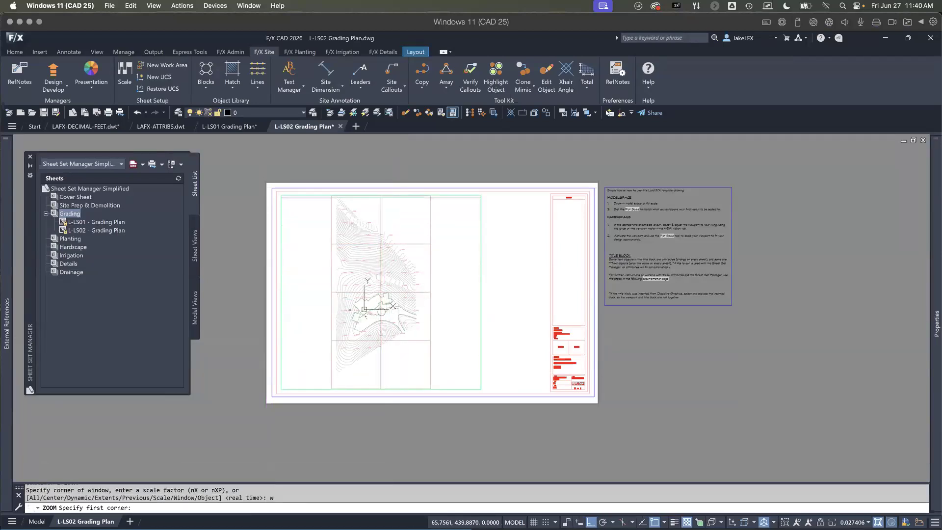
left_click(432, 246)
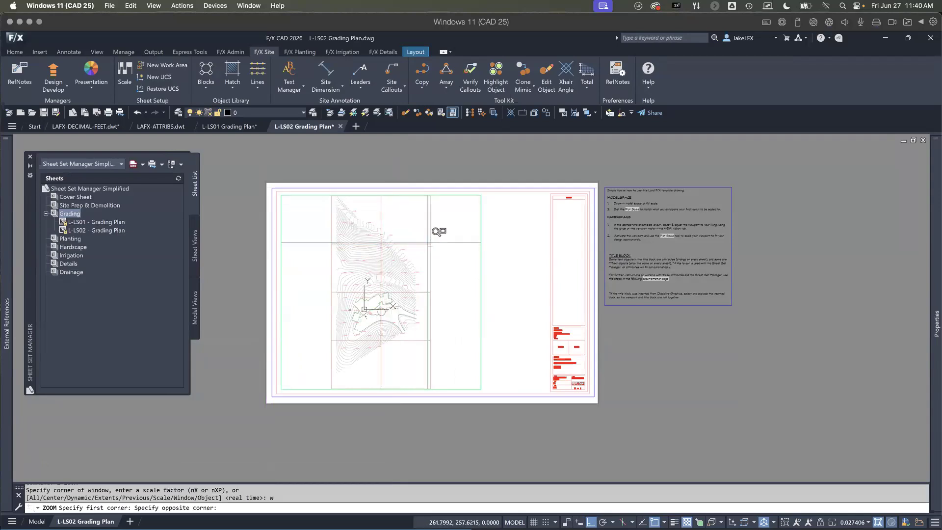
middle_click_drag(417, 234, 391, 320)
left_click(364, 267)
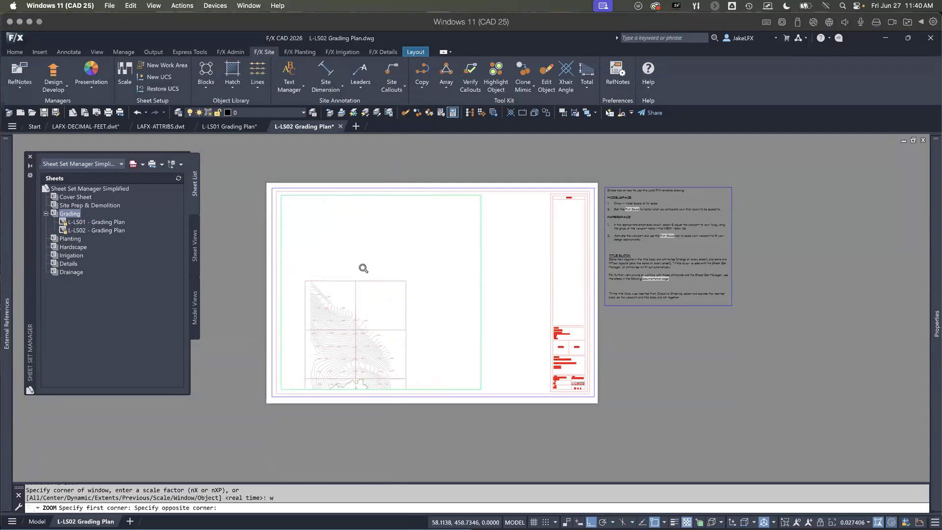
Step: Set the plot scale to 1" = 10 FT in decimal feet and apply it to the active viewport
left_click(127, 79)
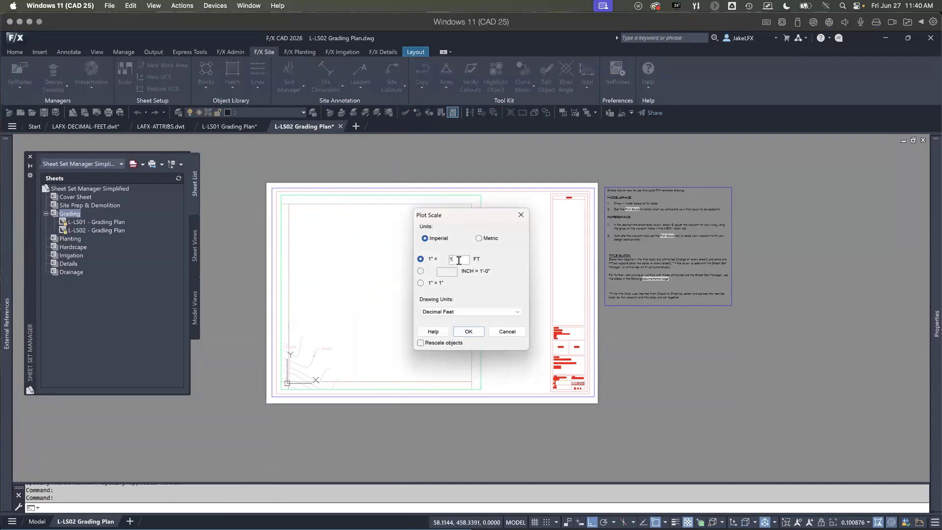
left_click(473, 332)
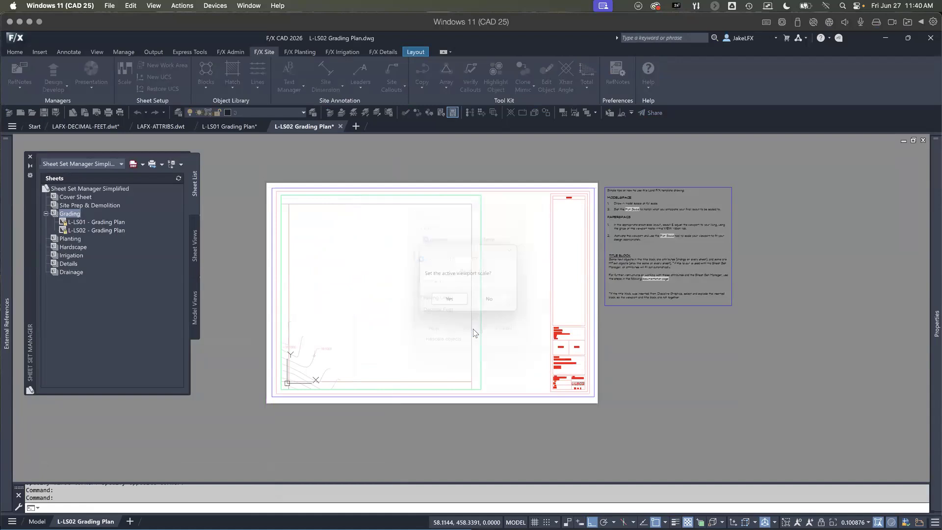
left_click(457, 302)
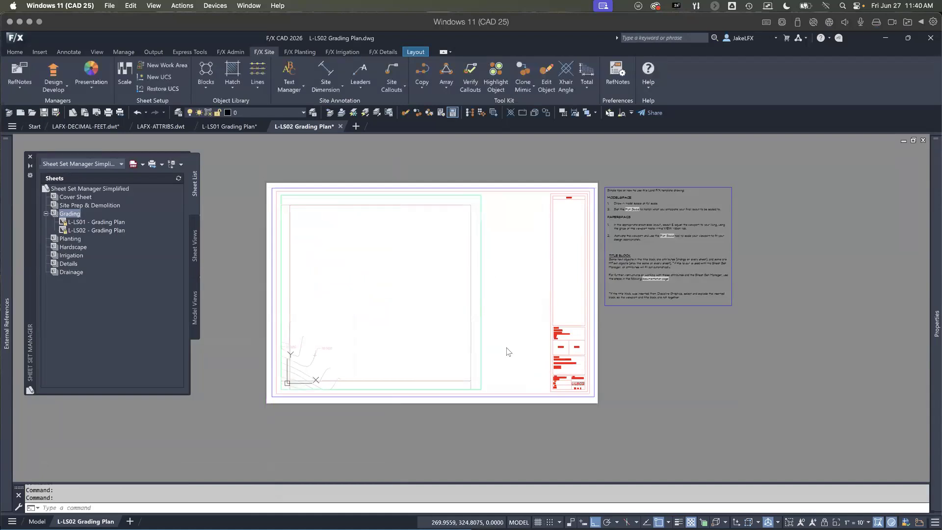
Step: Return to paper space on L-LS02, regenerate the drawing to update the title block fields, and check the whole sheet
scroll(516, 373, "up", 6)
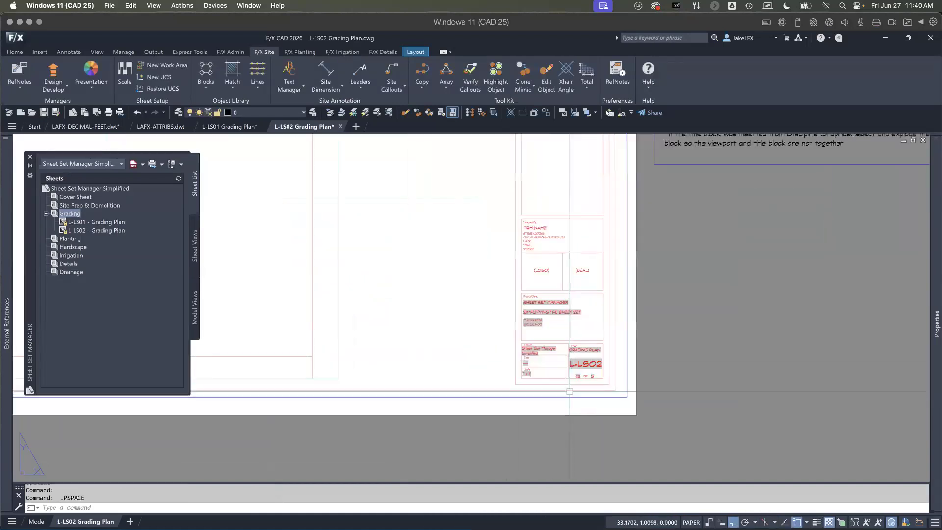
scroll(587, 372, "up", 2)
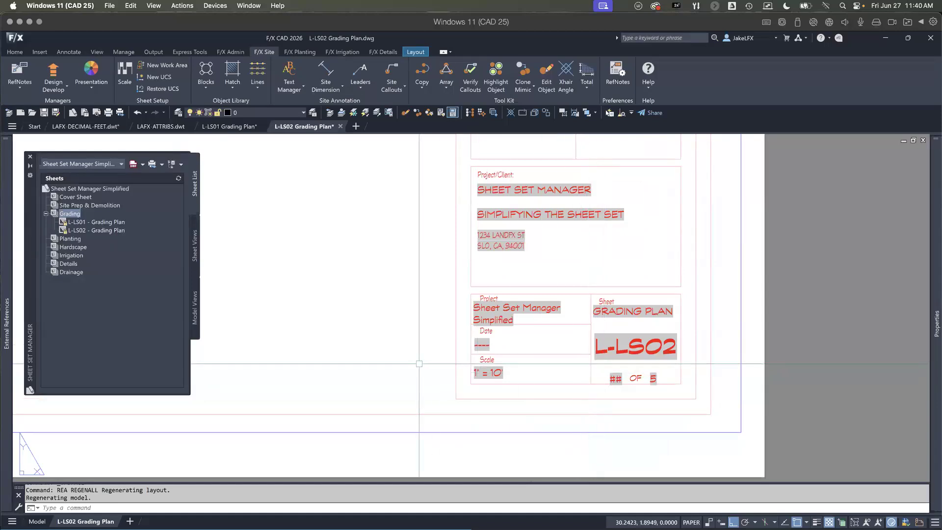
scroll(419, 364, "down", 8)
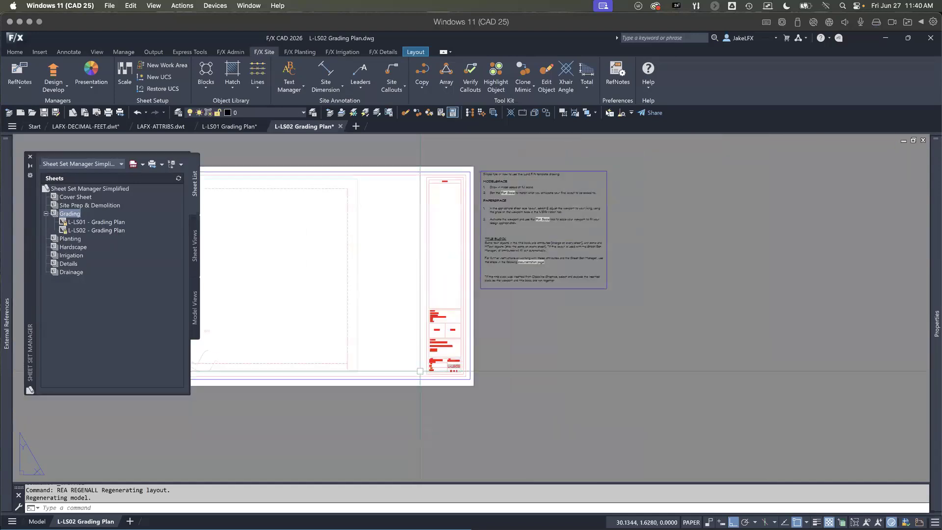
scroll(472, 350, "up", 2)
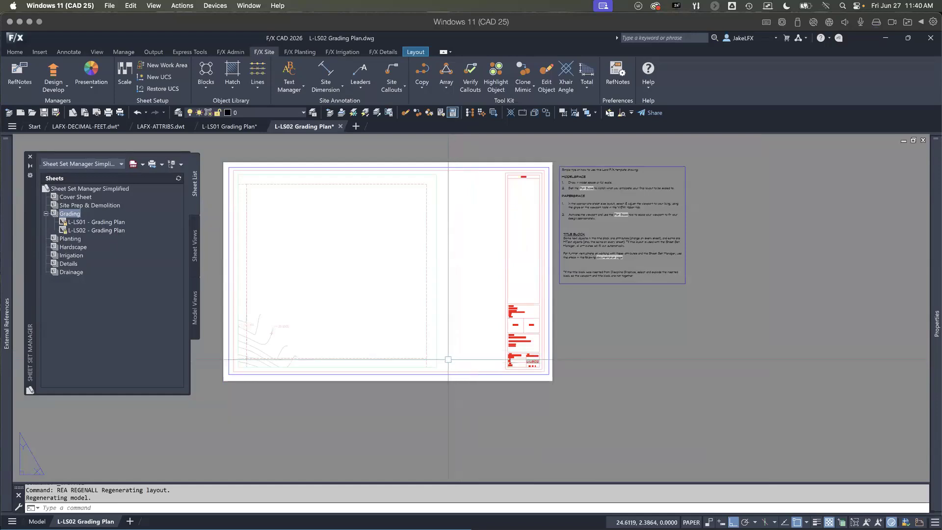
mouse_move(345, 366)
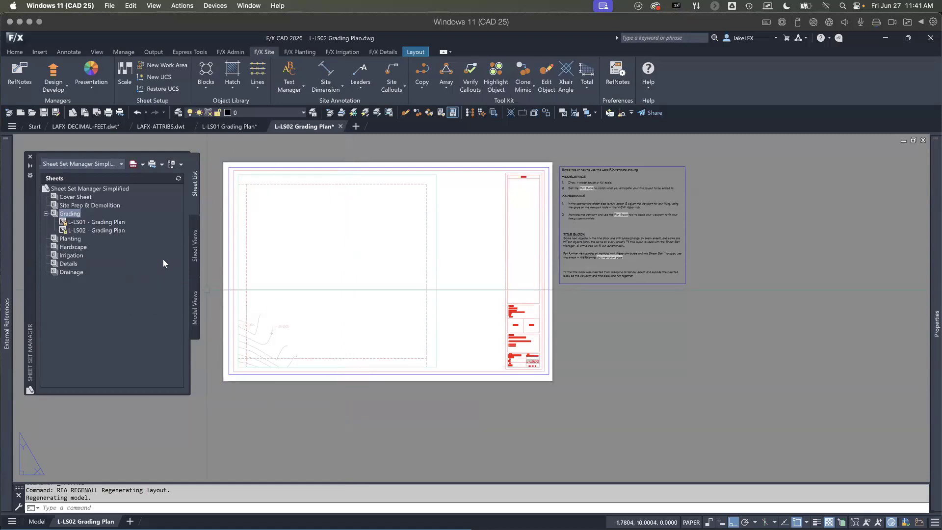
Step: Check the file location of L-LS02 Grading Plan, switching to File Explorer to view the Grading folder's drawing files
left_click(109, 230)
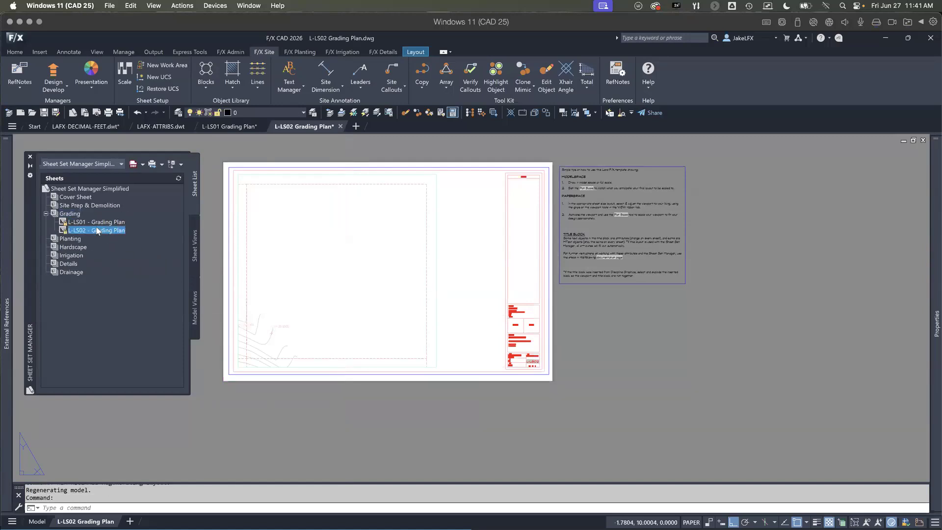
mouse_move(313, 128)
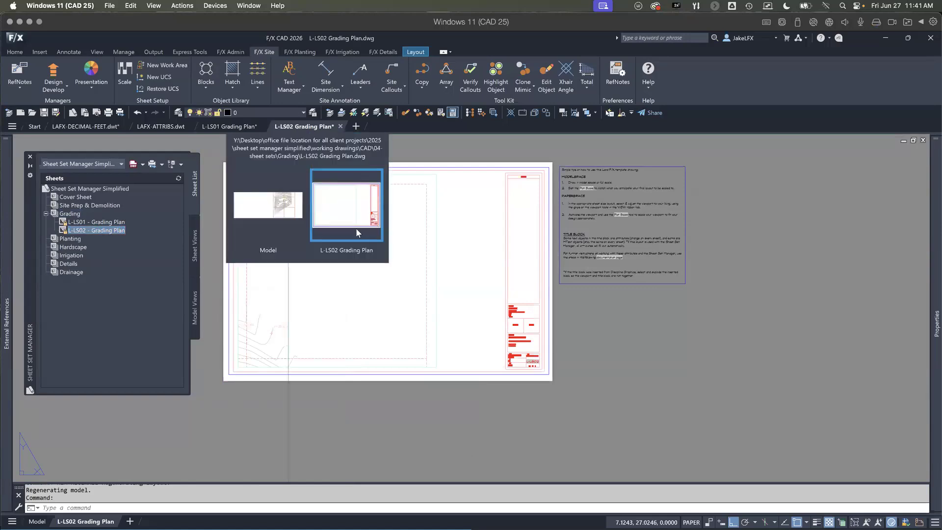
key("alt+Tab")
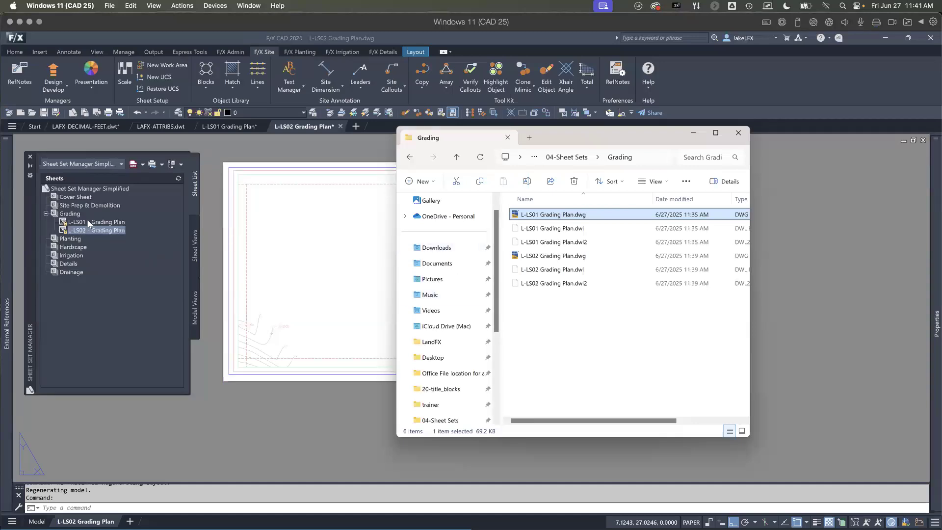
Step: Save the L-LS02 and L-LS01 Grading Plan drawings and close both of them
left_click(304, 126)
mouse_move(304, 126)
left_click(366, 309)
key("ctrl+s")
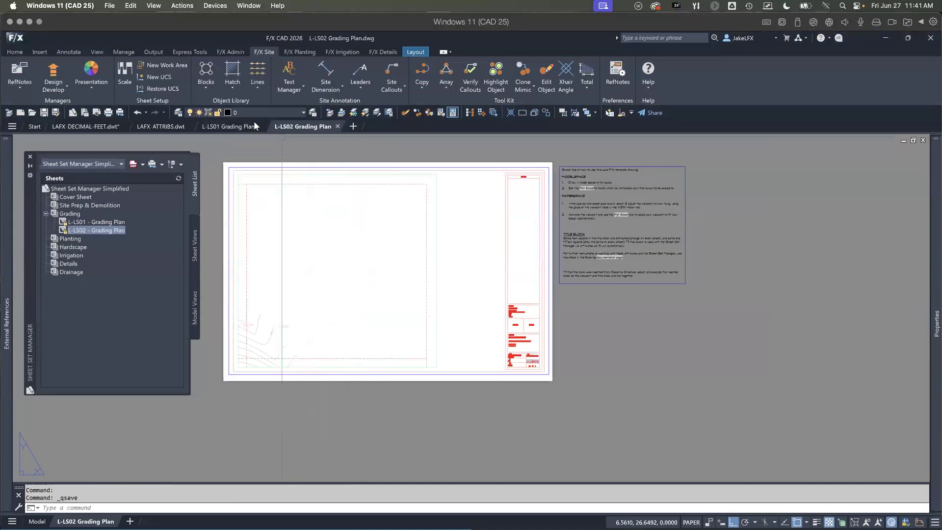
left_click(254, 125)
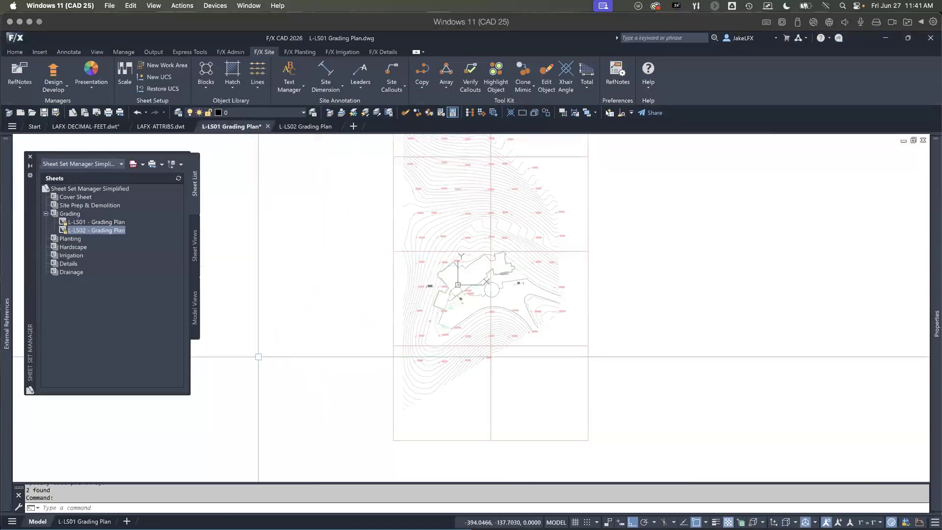
key("ctrl+s")
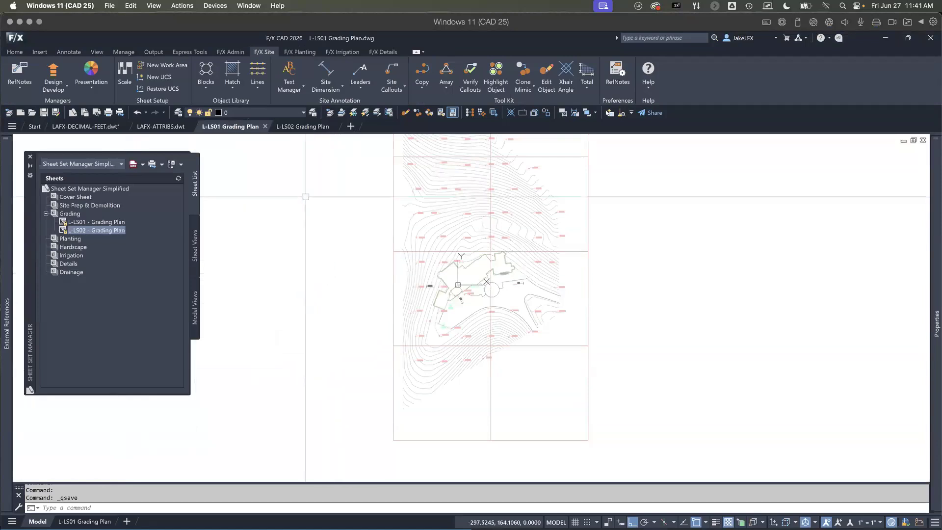
left_click(265, 126)
left_click(263, 126)
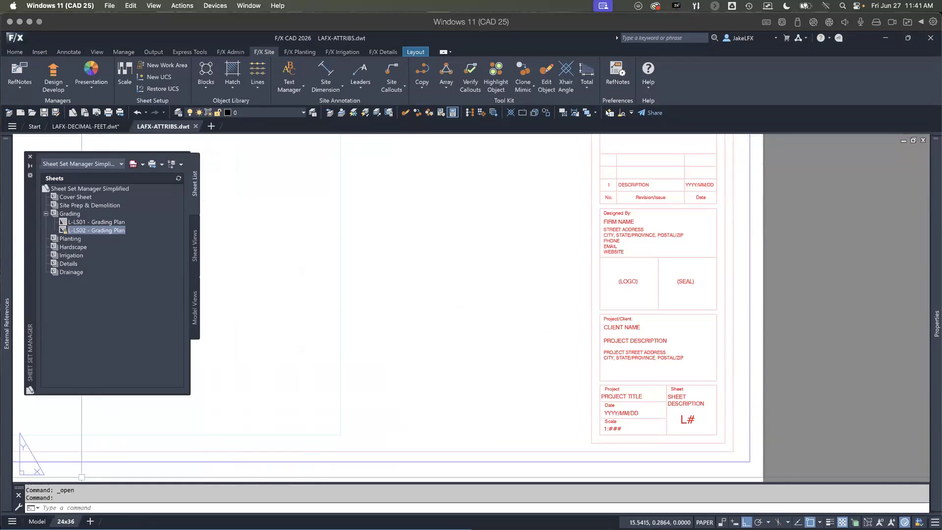
Step: Reopen the L-LS02 and L-LS01 Grading Plan drawings from the sheet set's Grading subset
left_click(109, 221)
double_click(109, 230)
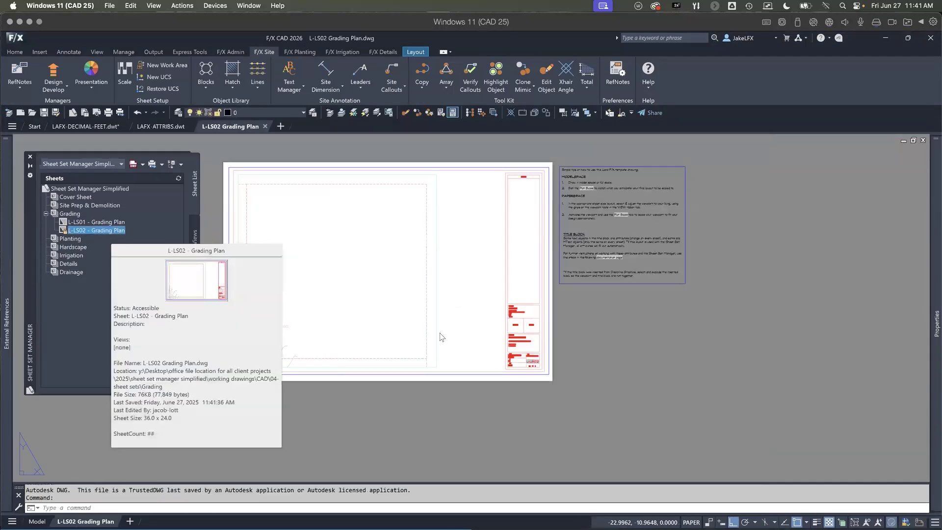
double_click(106, 222)
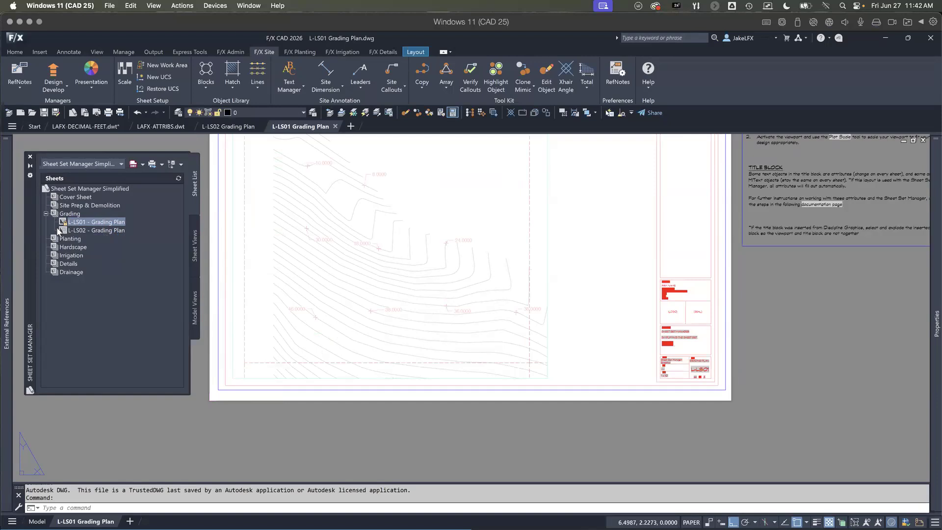
left_click(84, 230)
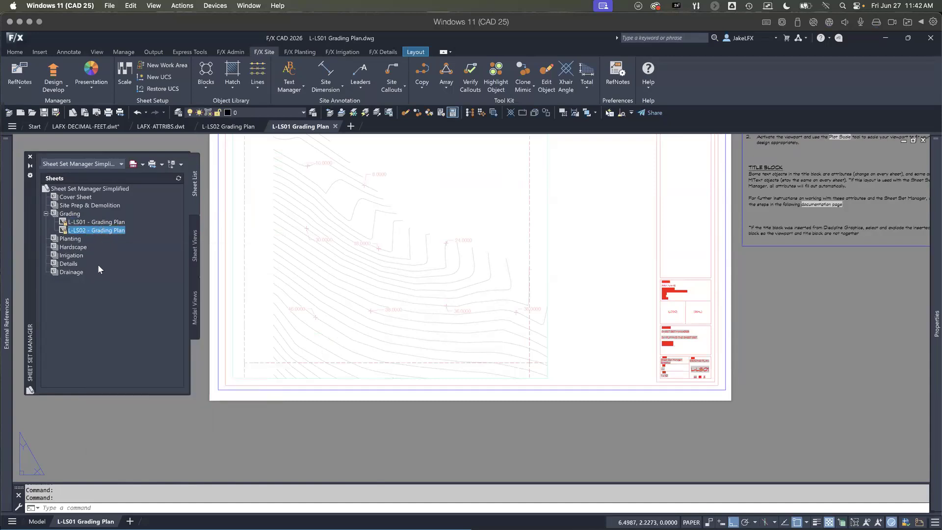
left_click(98, 223)
left_click(93, 230)
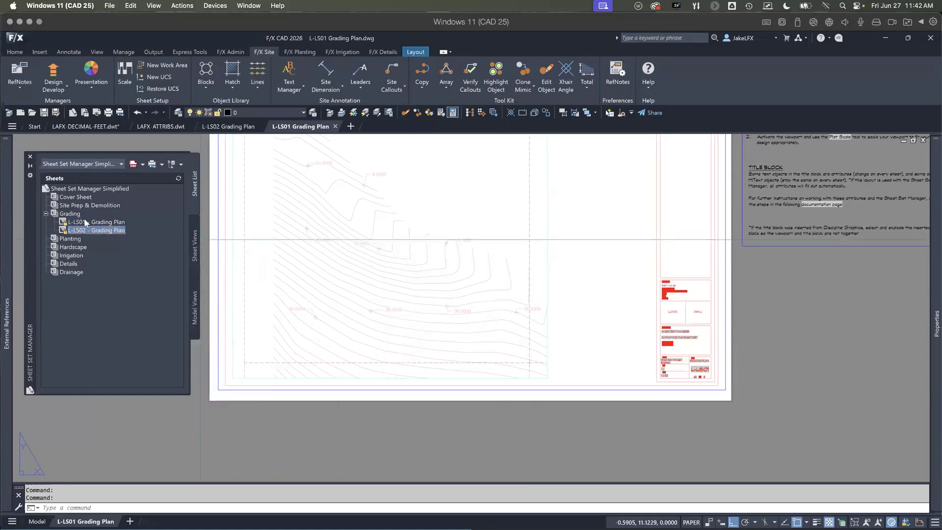
Step: Edit the project street address in the custom properties of the Sheet Set Manager Simplified sheet set
left_click(103, 188)
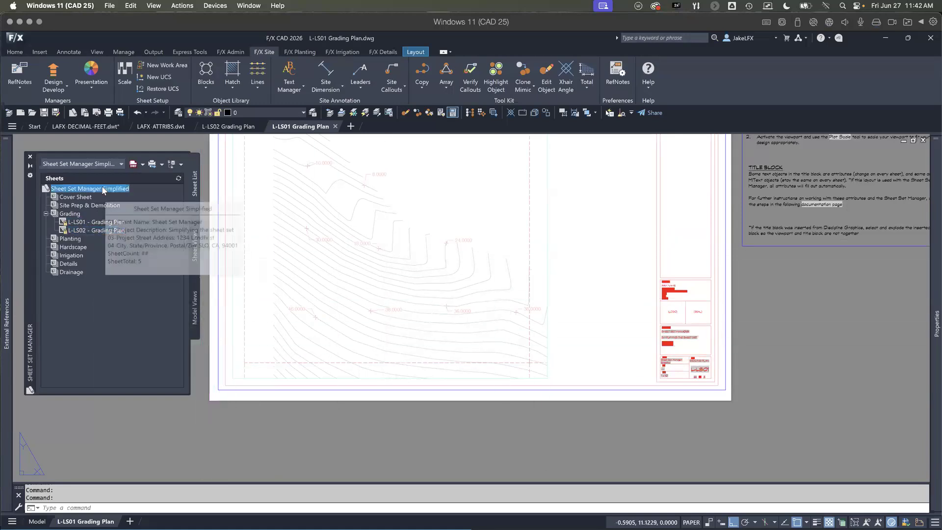
right_click(103, 189)
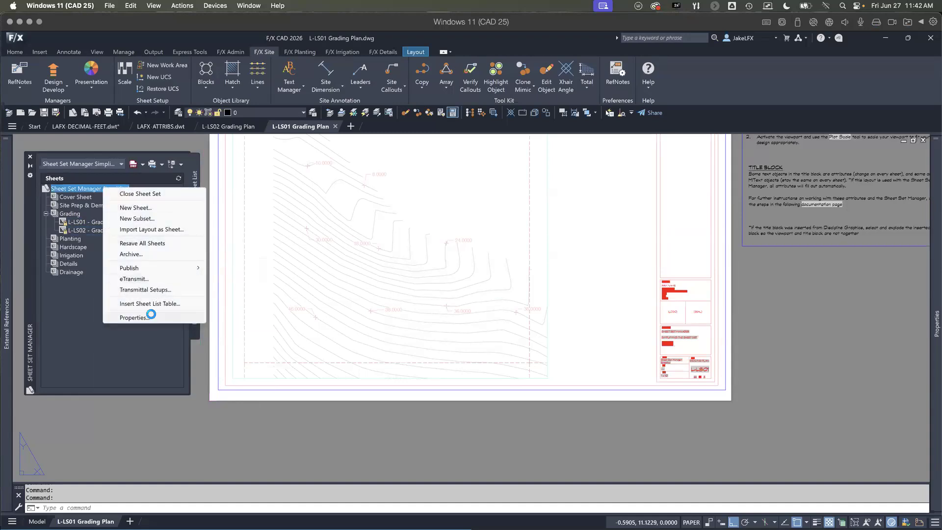
left_click(150, 318)
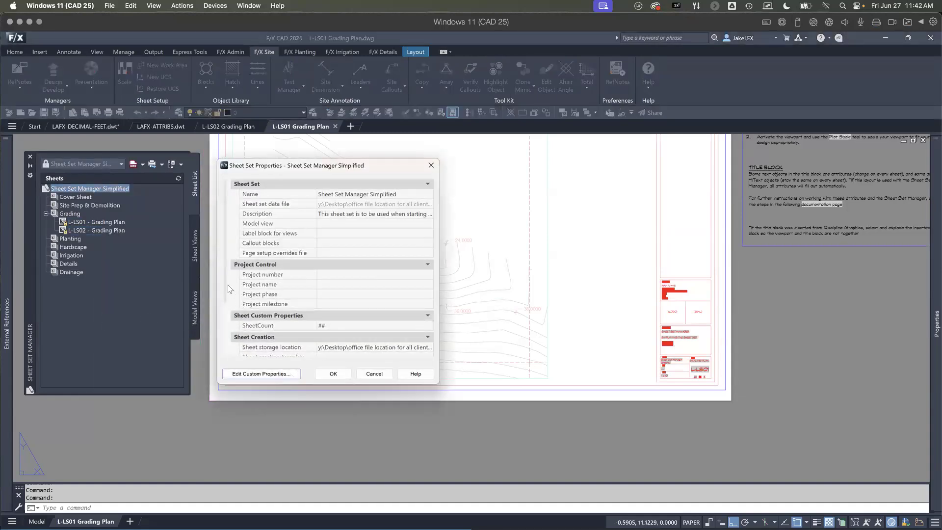
scroll(230, 343, "down", 1)
scroll(230, 343, "down", 2)
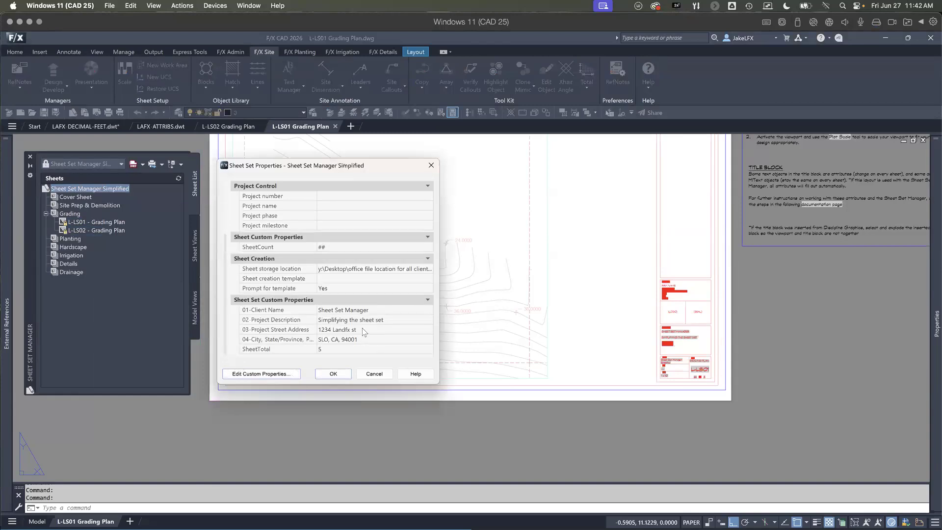
left_click(345, 330)
left_click(345, 330)
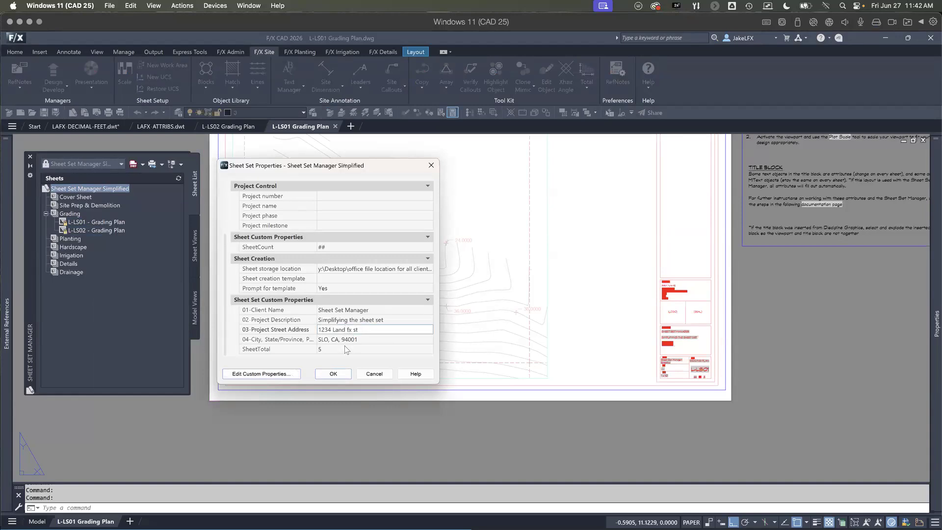
left_click(333, 374)
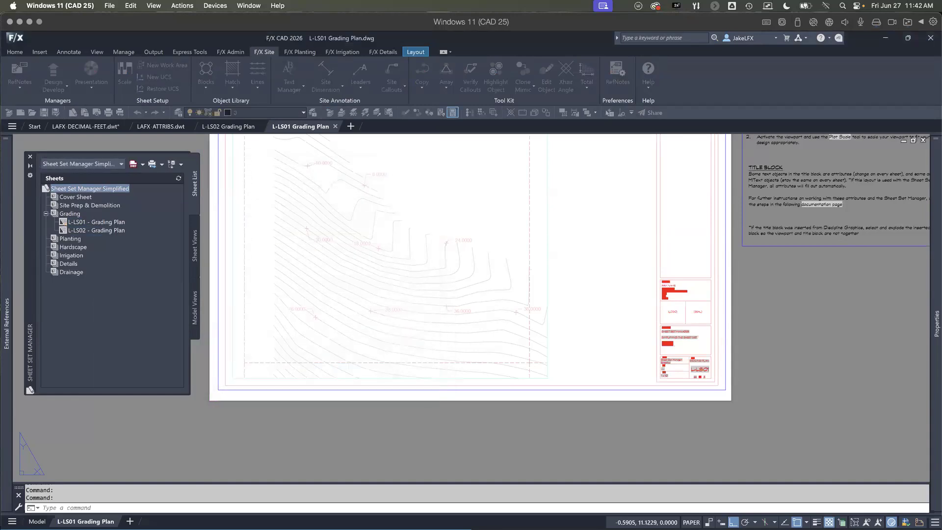
Step: Regenerate L-LS01 Grading Plan with REA to update the project address in its title block
scroll(613, 336, "up", 8)
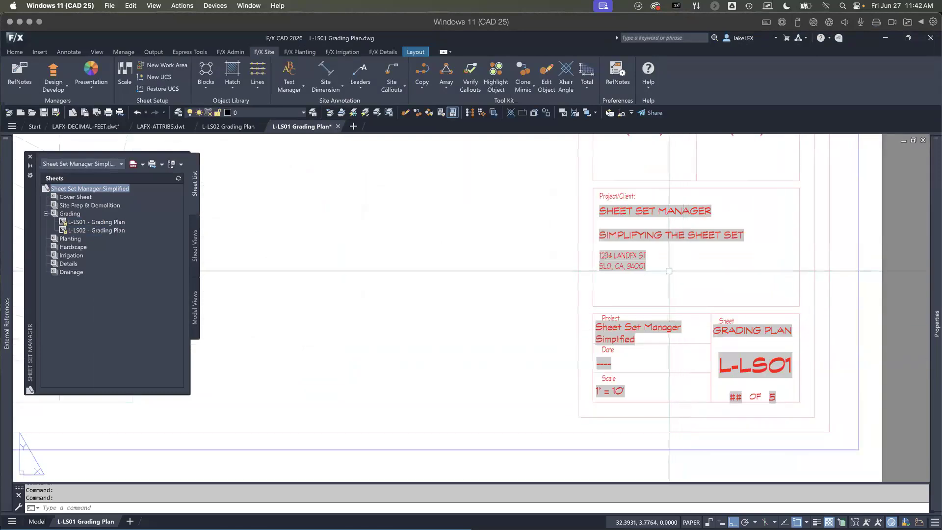
middle_click_drag(630, 273, 586, 317)
type("rea")
key("Return")
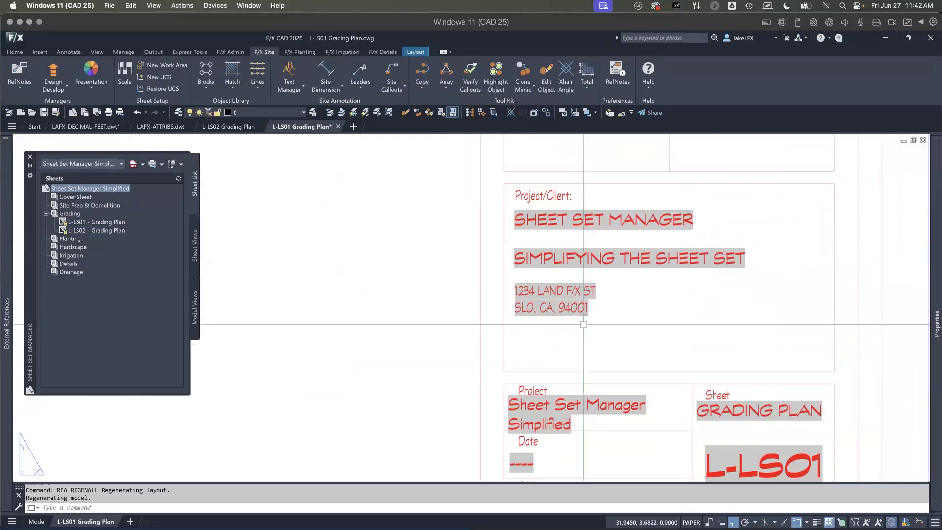
Step: Switch to L-LS02 Grading Plan and regenerate it with REA to update the title block's project address
left_click(236, 129)
scroll(429, 297, "up", 7)
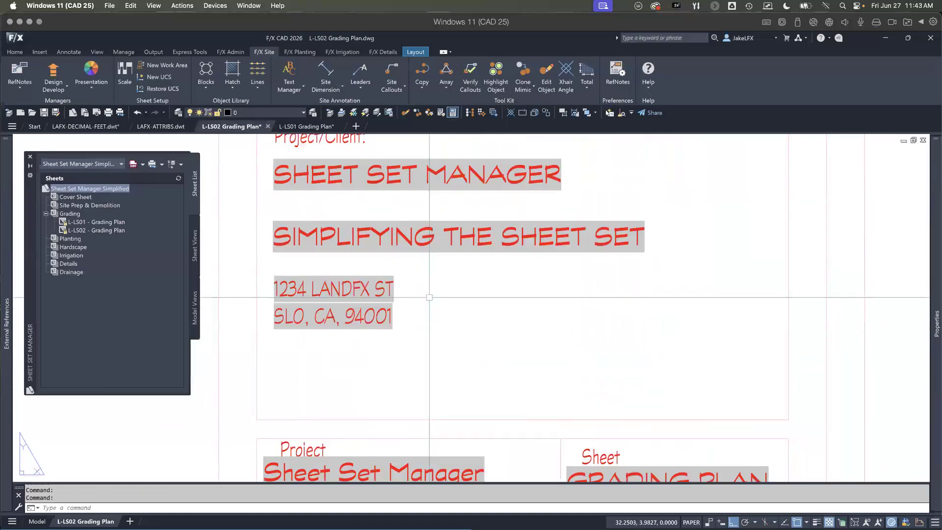
type("rea")
key("Return")
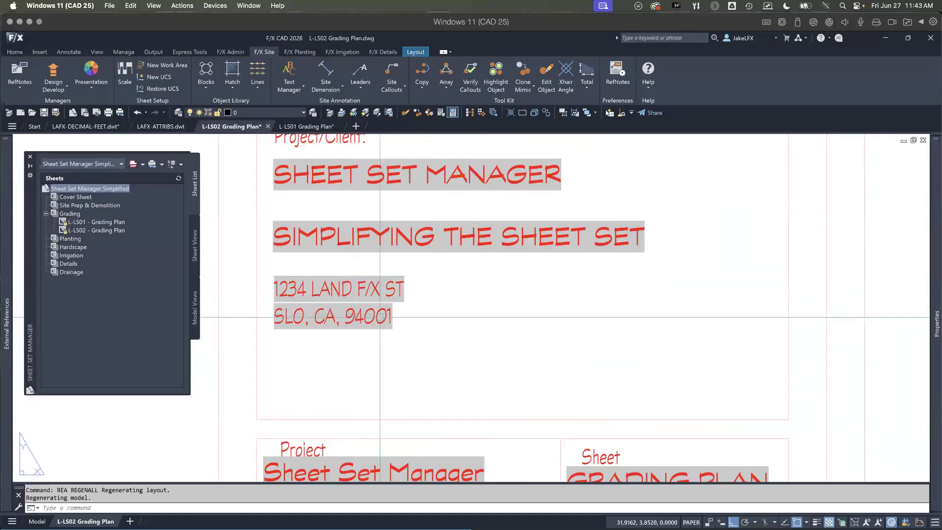
scroll(380, 317, "down", 4)
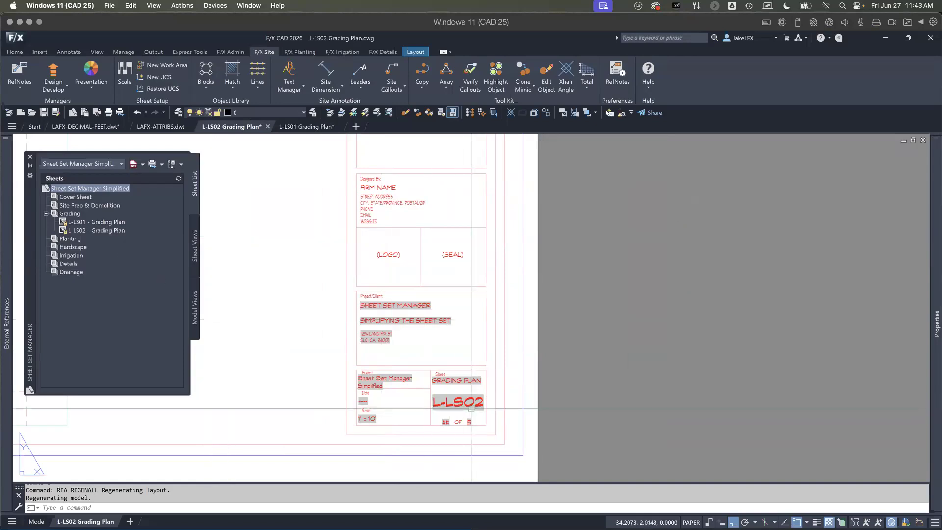
Step: Renumber the two Grading Plan sheets in the Grading subset as L-01 and L-02
left_click(90, 231)
left_click(96, 223)
left_click(97, 230)
left_click(97, 224)
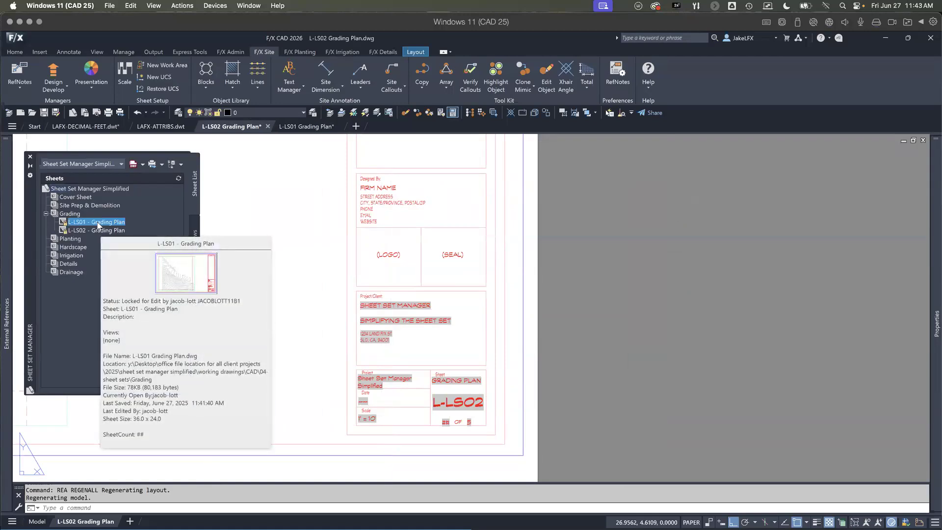
right_click(98, 226)
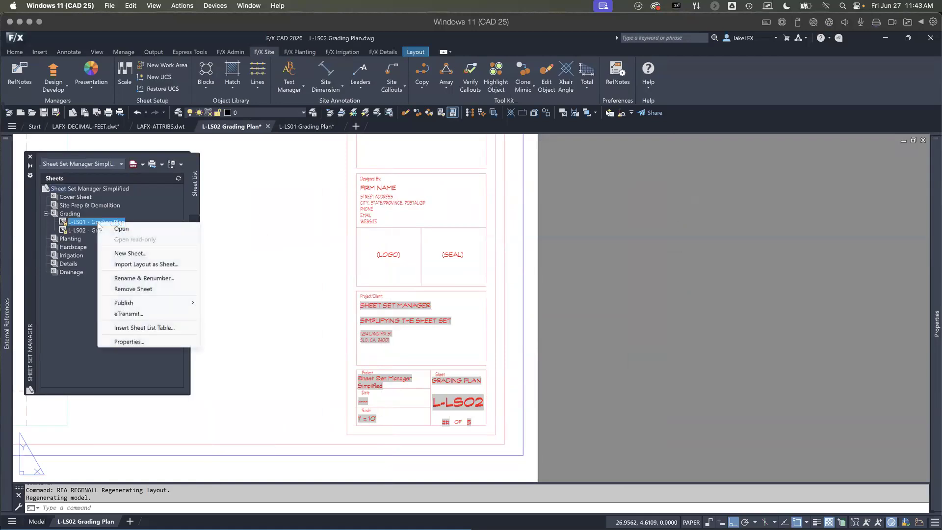
left_click(144, 278)
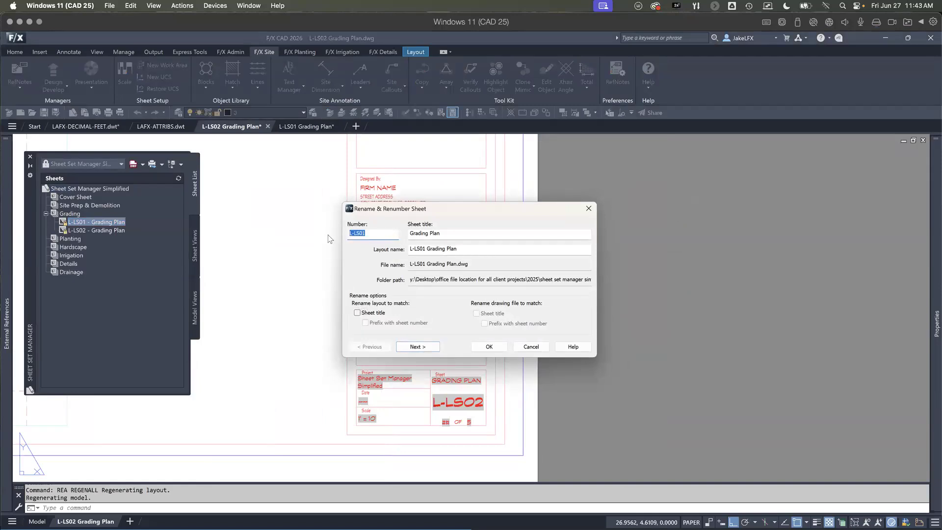
type("L")
left_click(417, 347)
type("L")
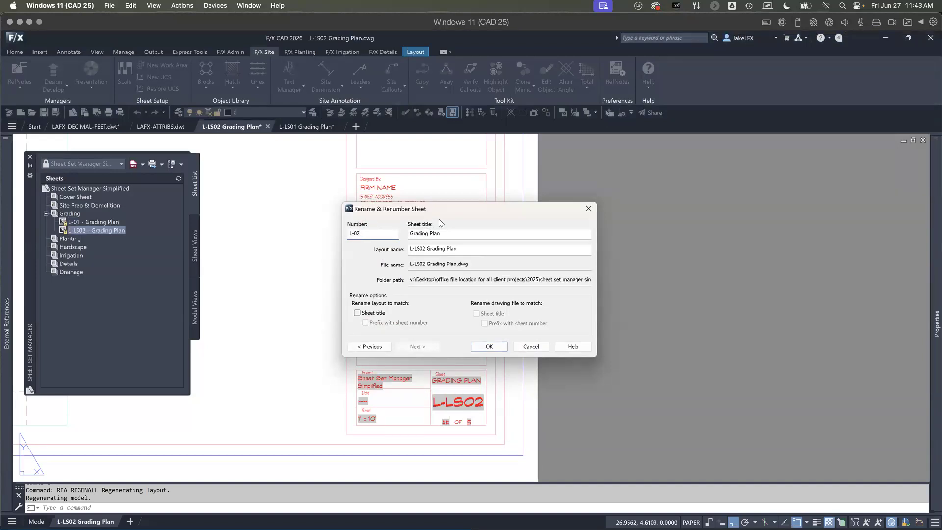
left_click(489, 346)
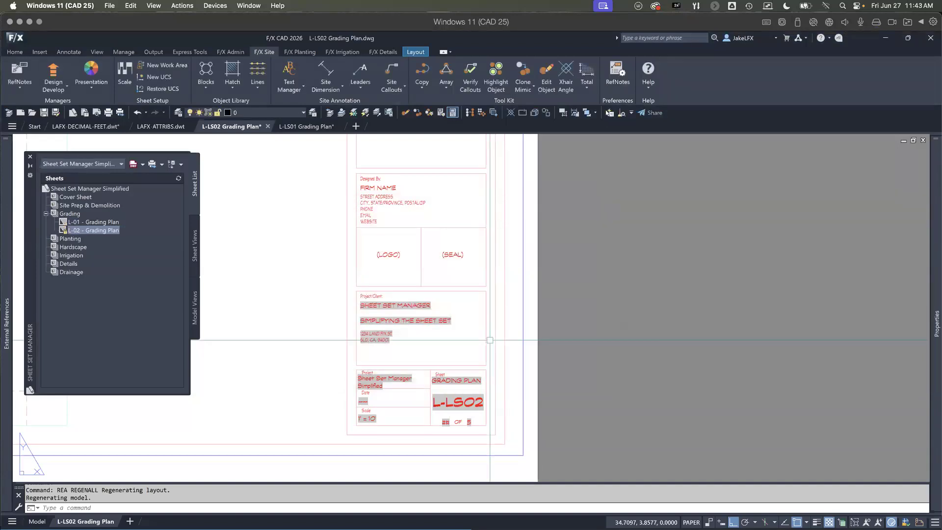
Step: Regenerate the L-LS02 and L-LS01 Grading Plan drawings with REA to update the sheet numbers in their title blocks
scroll(491, 387, "up", 5)
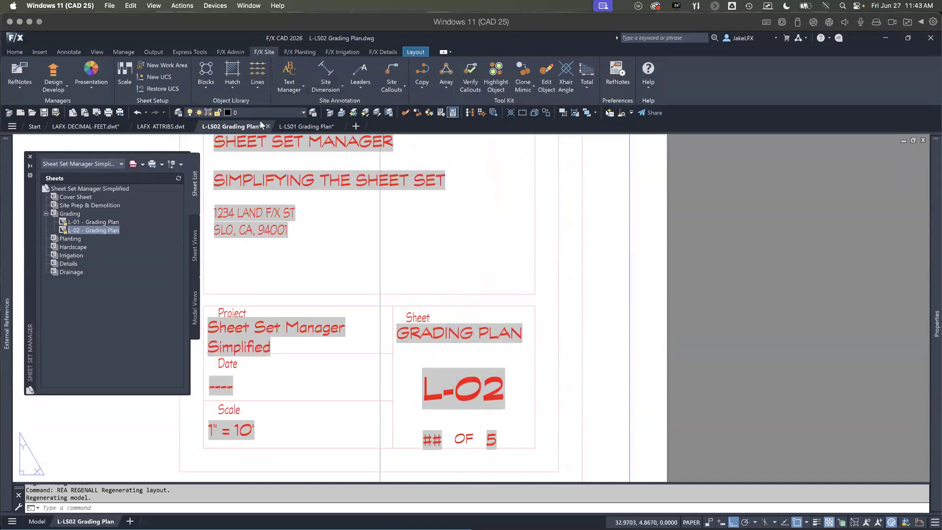
left_click(309, 127)
scroll(405, 348, "down", 4)
type("rea")
key("Return")
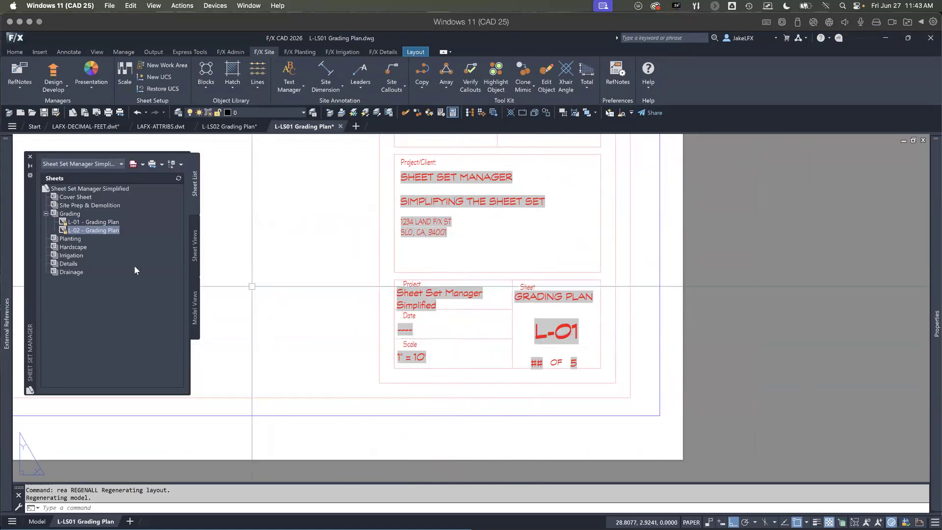
Step: Set the SheetCount custom property of the L-02 Grading Plan sheet to 2
right_click(106, 230)
left_click(138, 348)
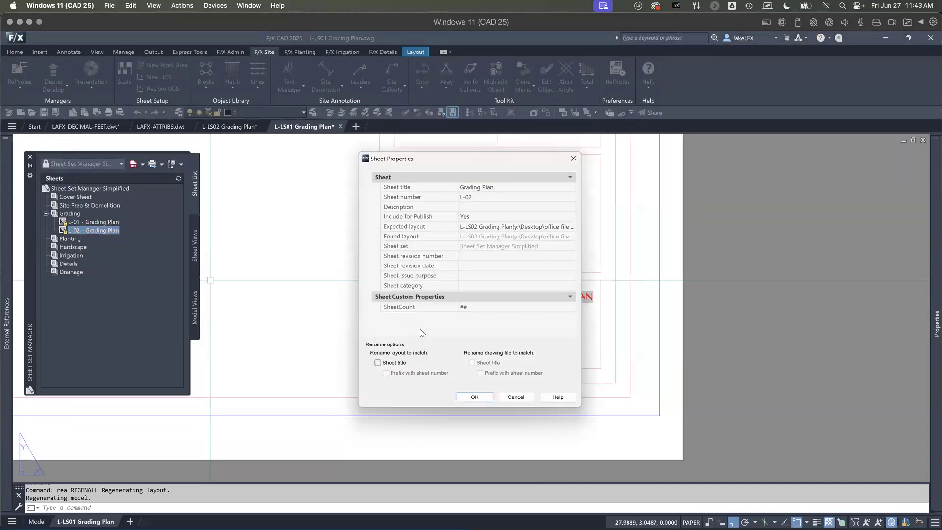
left_click(469, 307)
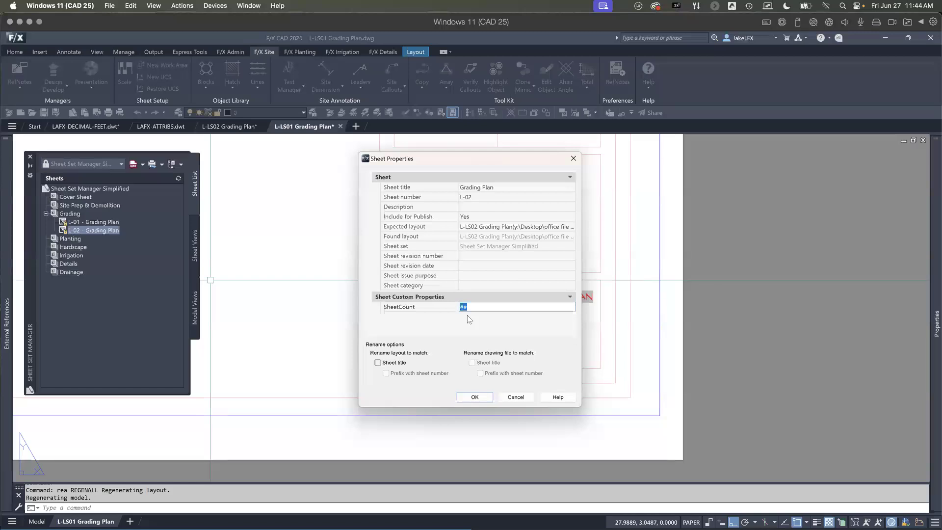
type("2")
left_click(474, 398)
Step: Regenerate the open L-LS01 Grading Plan drawing with REA and check the sheet count in its title block
type("rea")
key("Return")
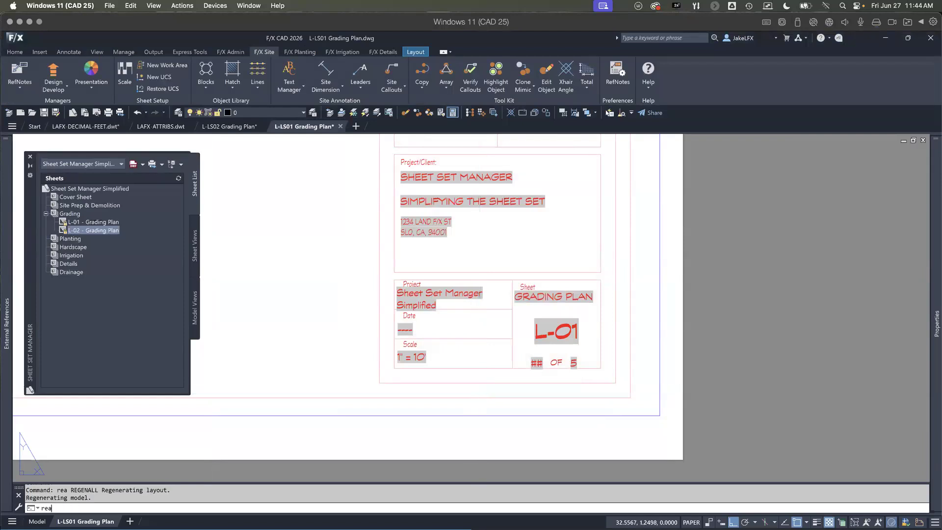
middle_click_drag(511, 345, 503, 381)
scroll(503, 381, "down", 5)
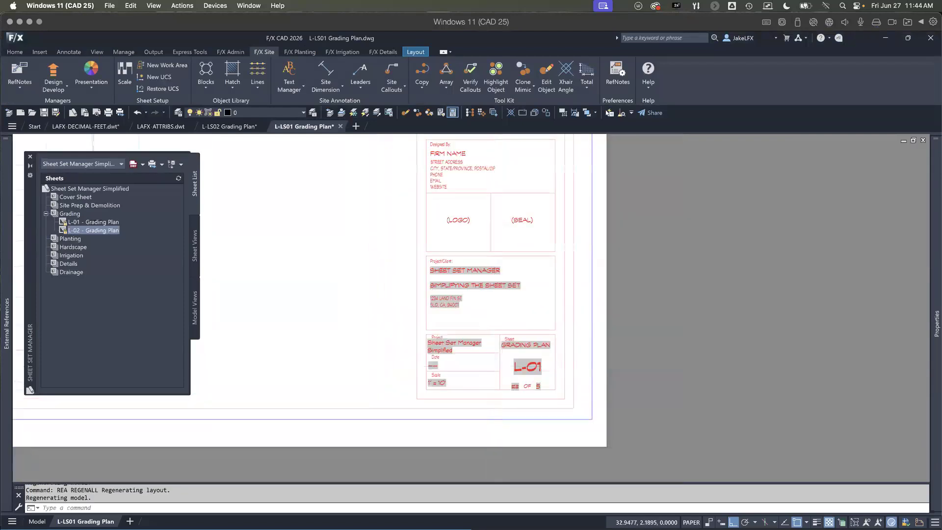
scroll(491, 369, "up", 5)
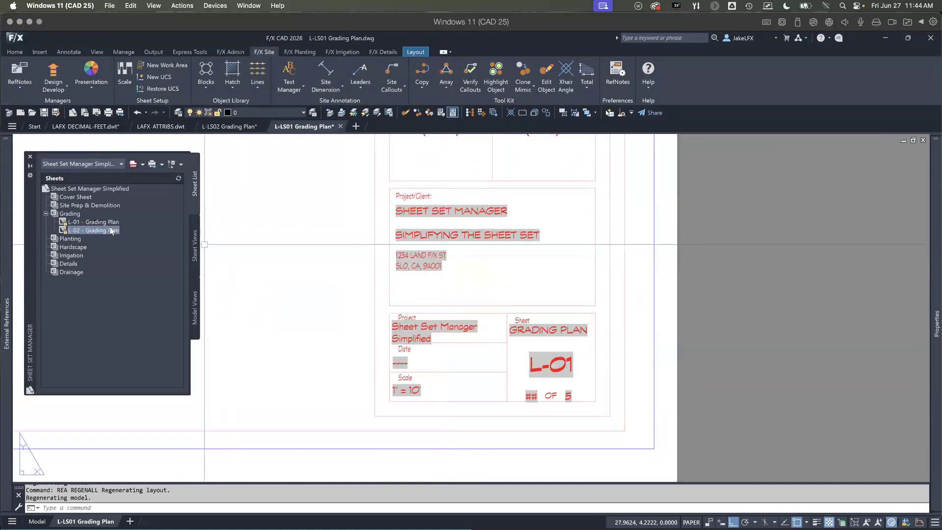
Step: Open the L-02 Grading Plan sheet from the sheet set and inspect the sheet count in its title block
double_click(93, 230)
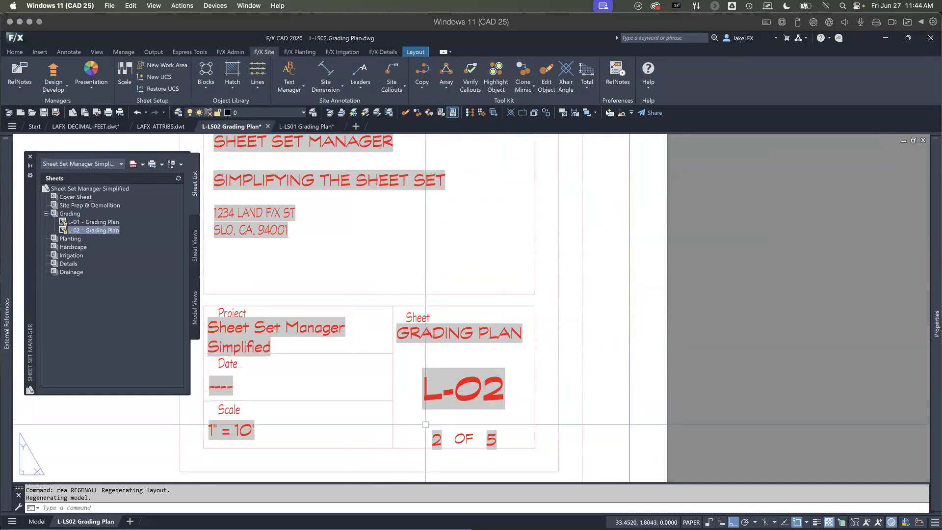
scroll(427, 402, "up", 3)
middle_click_drag(462, 402, 485, 271)
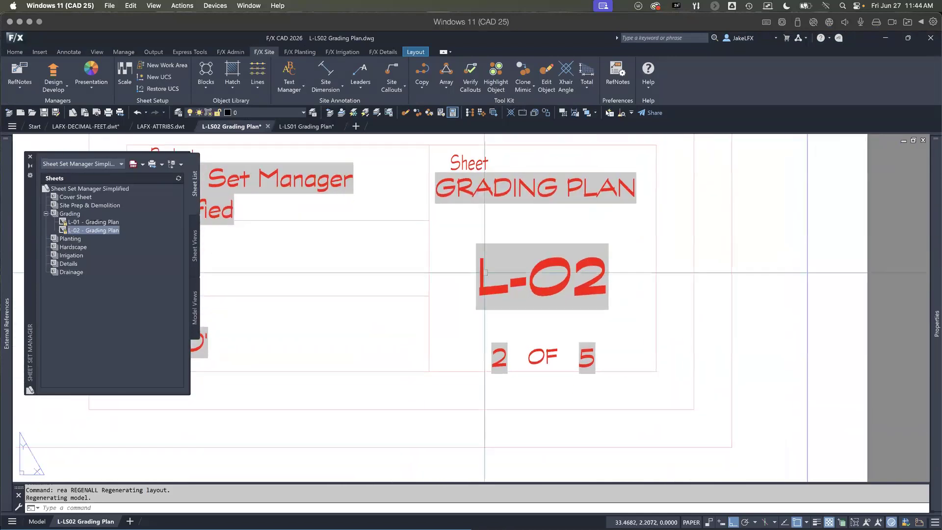
scroll(563, 368, "up", 3)
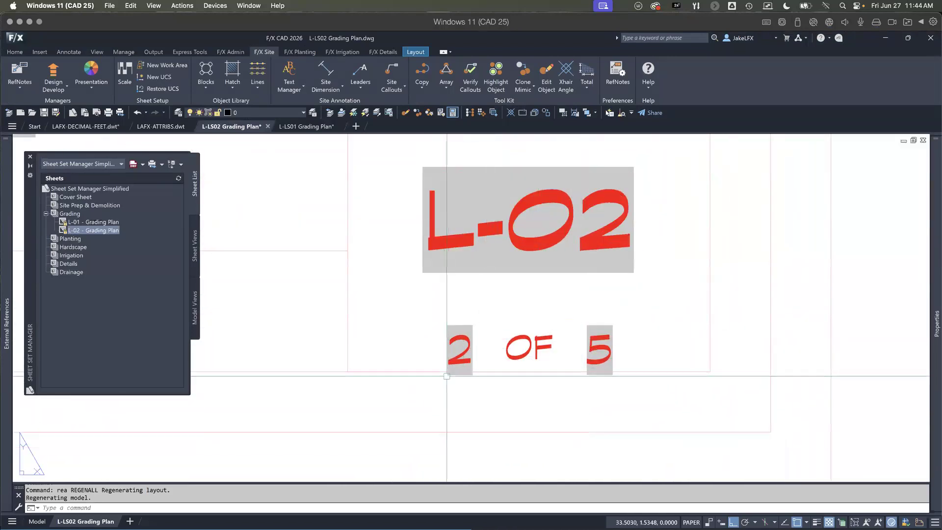
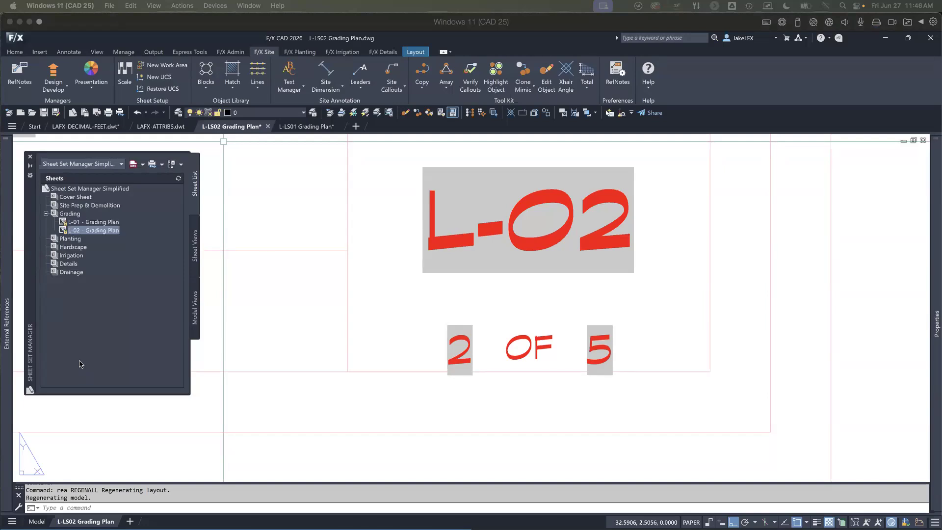
Step: Switch to File Explorer and make three copies of L-LS01 Grading Plan.dwg in the Grading folder
left_click(81, 365)
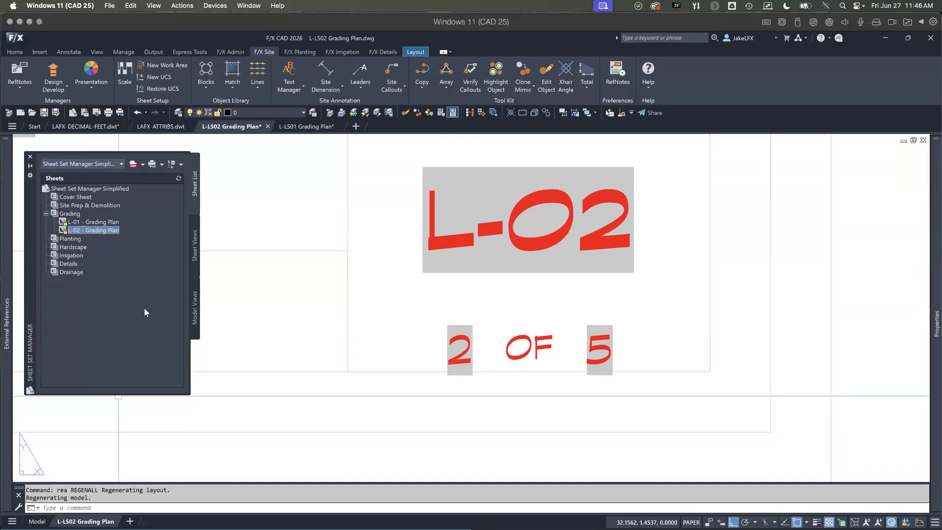
key("alt+Tab")
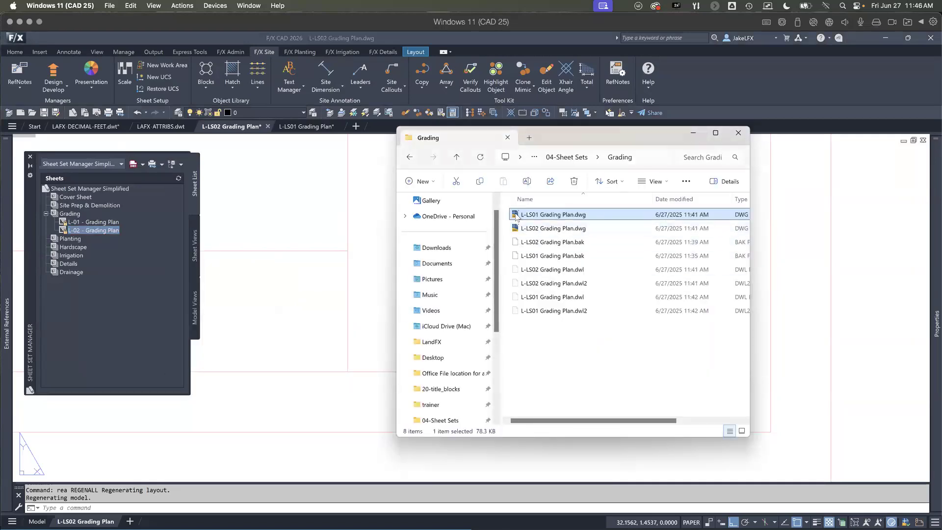
key("ctrl+c")
key("ctrl+v")
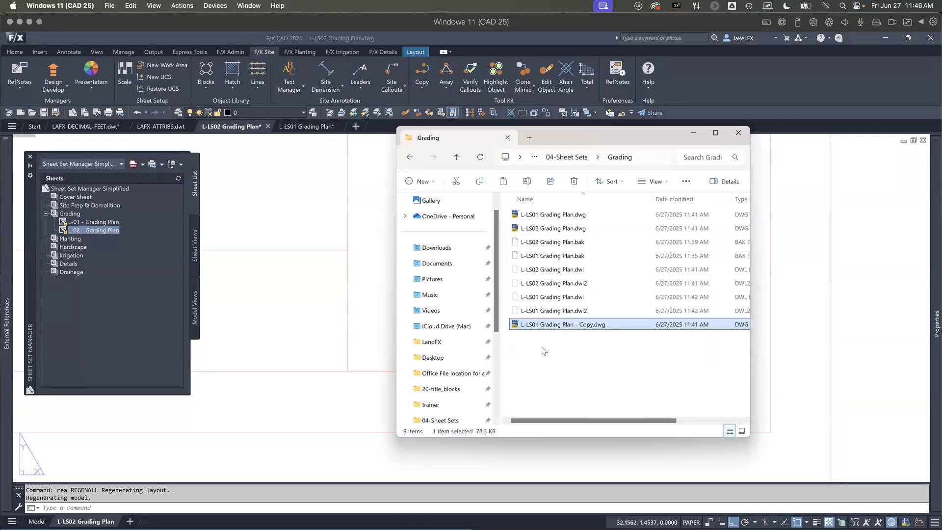
key("ctrl+v")
key("ctrl+v")
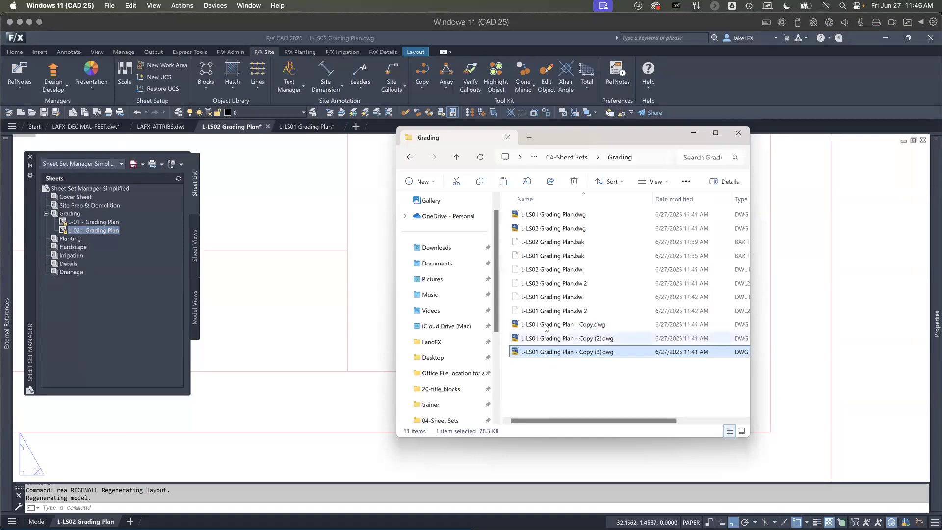
Step: Rename the first copied drawing, L-LS01 Grading Plan - Copy.dwg, as L-LS03 Grading Plan.dwg
left_click(536, 327)
left_click(536, 328)
left_click(535, 326)
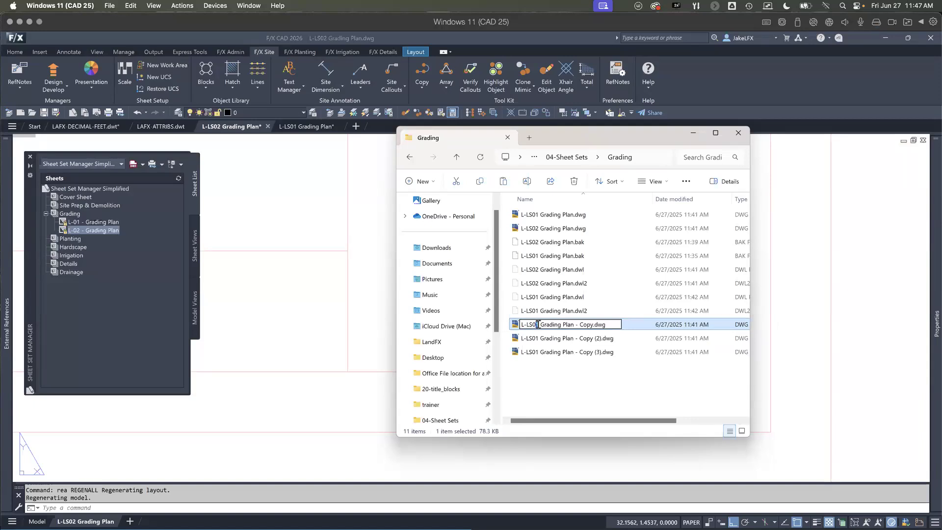
type("3")
left_click_drag(574, 324, 595, 326)
key("BackSpace")
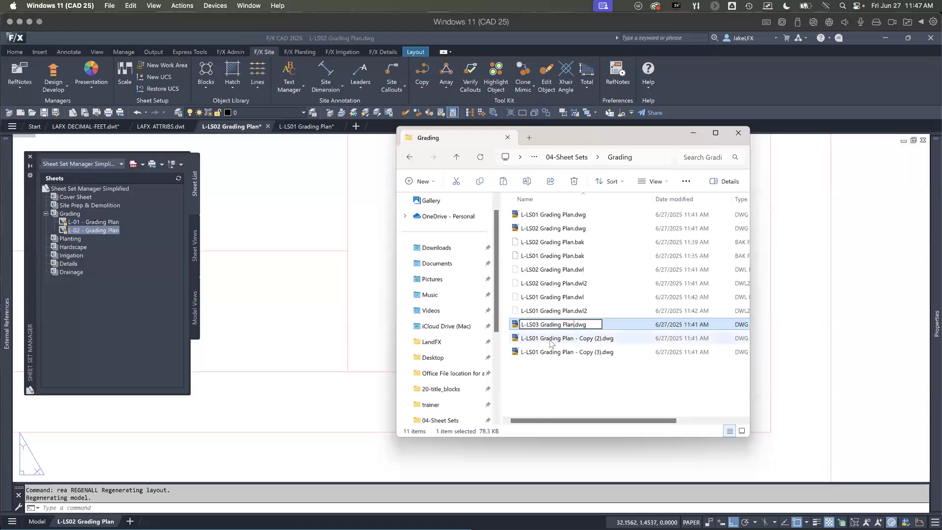
key("Tab")
Step: Rename the second copied drawing, L-LS01 Grading Plan - Copy (2).dwg, as L-LS04 Grading Plan.dwg
left_click(535, 340)
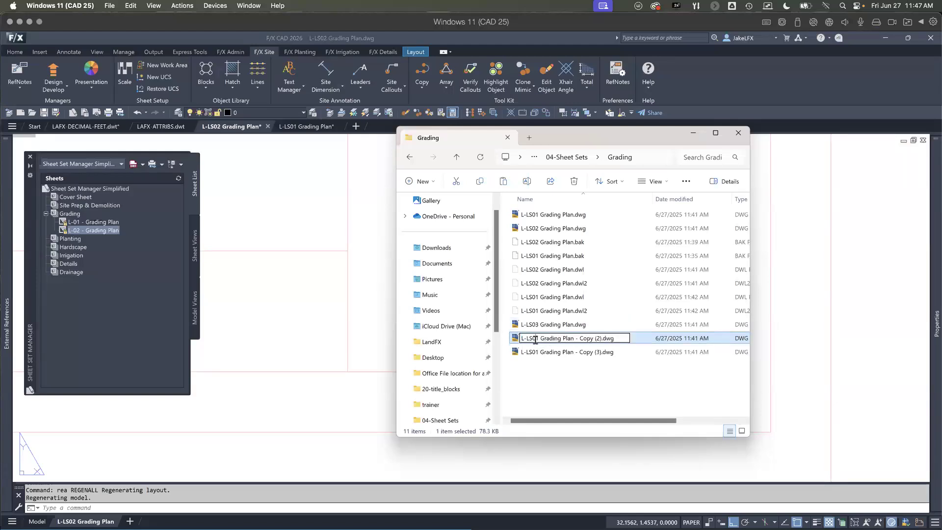
left_click_drag(535, 338, 539, 338)
type("4")
left_click_drag(576, 338, 601, 338)
key("BackSpace")
key("Delete")
key("BackSpace")
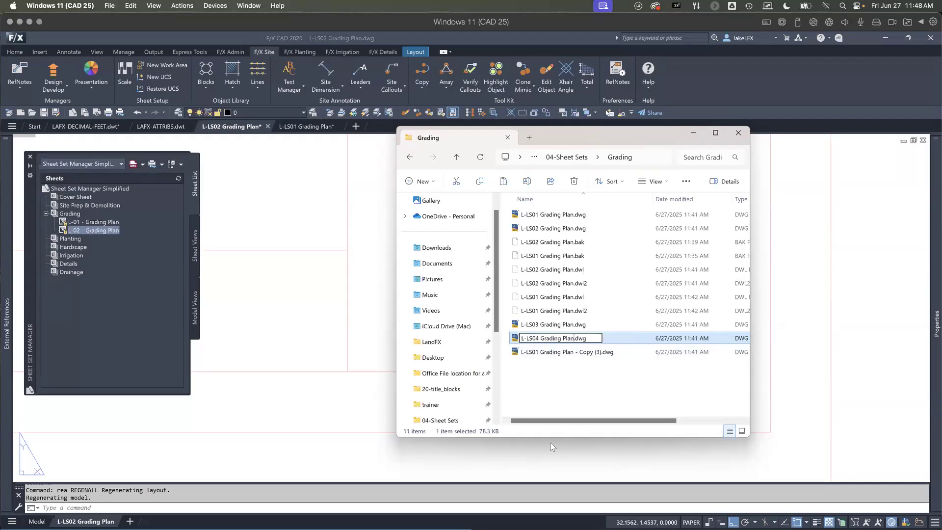
Step: Rename the third copied drawing, L-LS01 Grading Plan - Copy (3).dwg, as L-LS05 Grading Plan.dwg
left_click(529, 357)
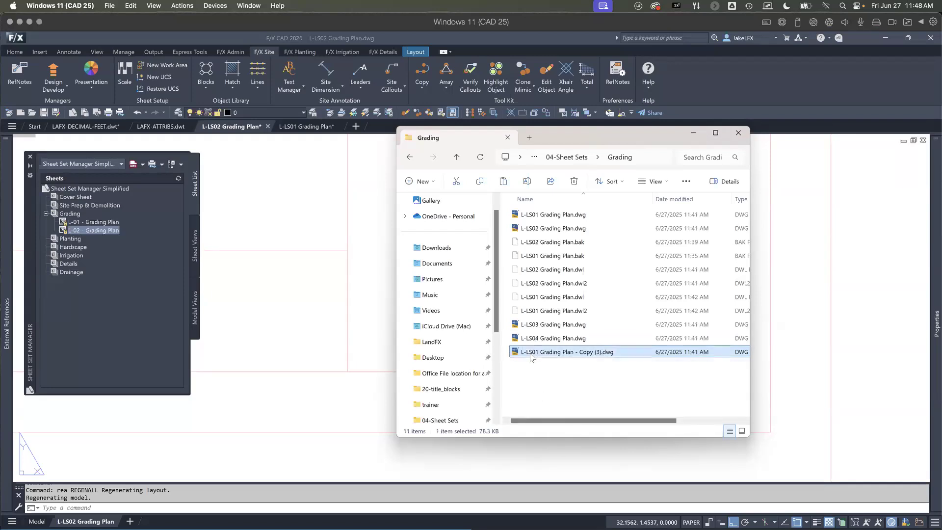
left_click(535, 356)
left_click(536, 352)
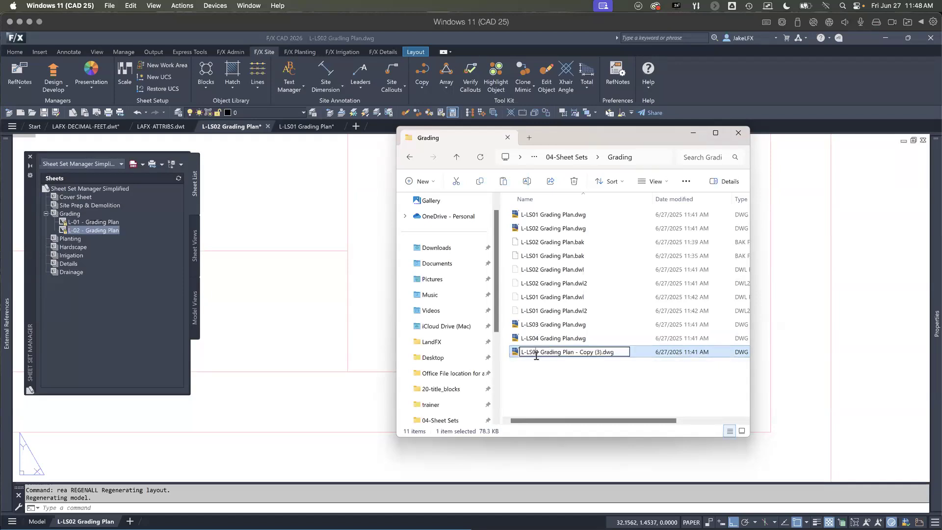
key("BackSpace")
type("5")
left_click_drag(575, 352, 599, 353)
key("BackSpace")
key("Delete")
left_click(563, 380)
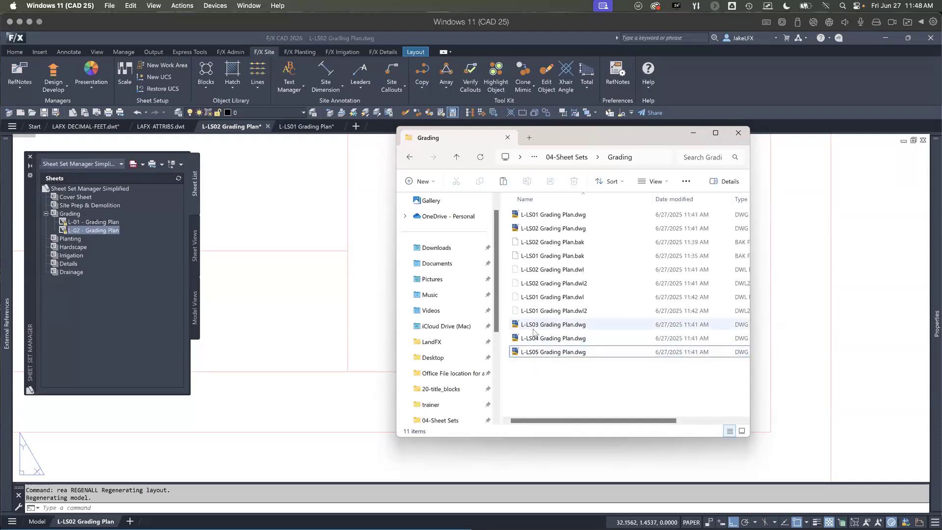
Step: Switch to F/X CAD and start importing layouts into the Grading subset, browsing to the 2025 Sheet Set Manager Simplified project's 04-Sheet Sets Grading folder
left_click(139, 252)
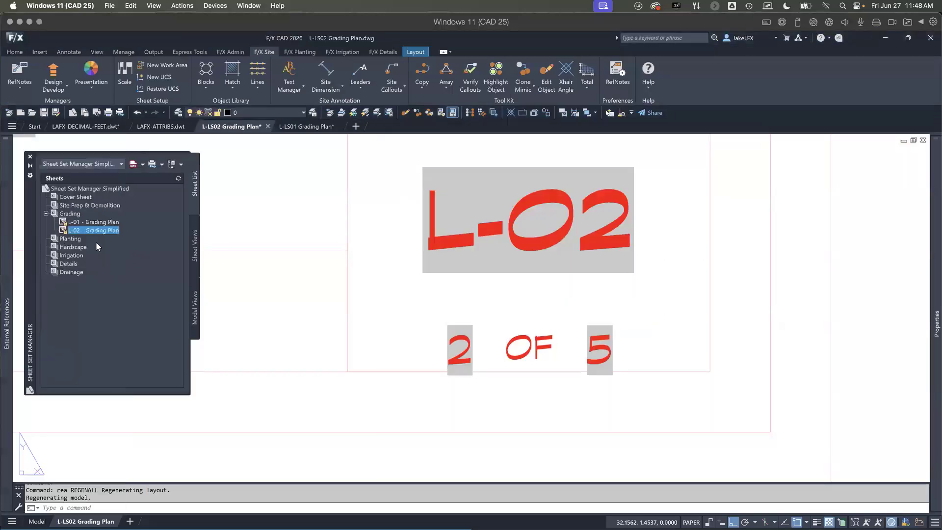
right_click(70, 214)
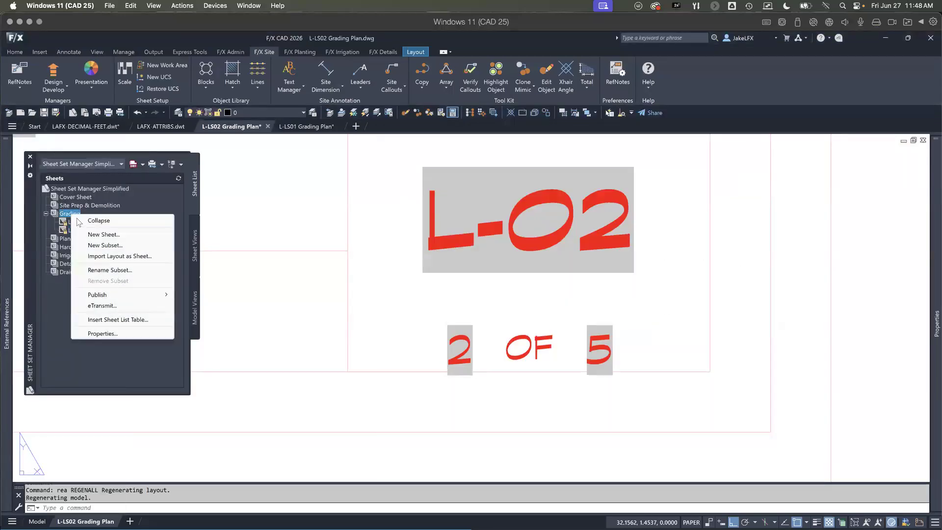
left_click(107, 256)
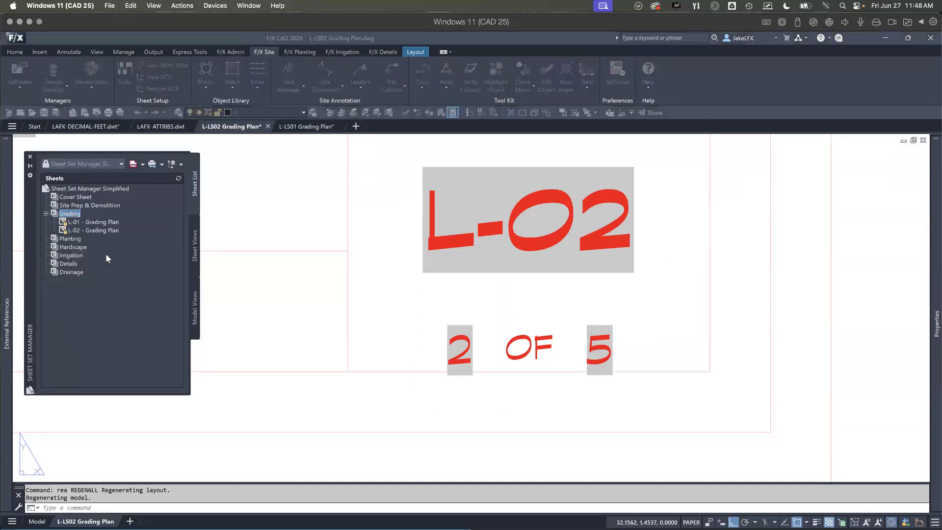
left_click(442, 208)
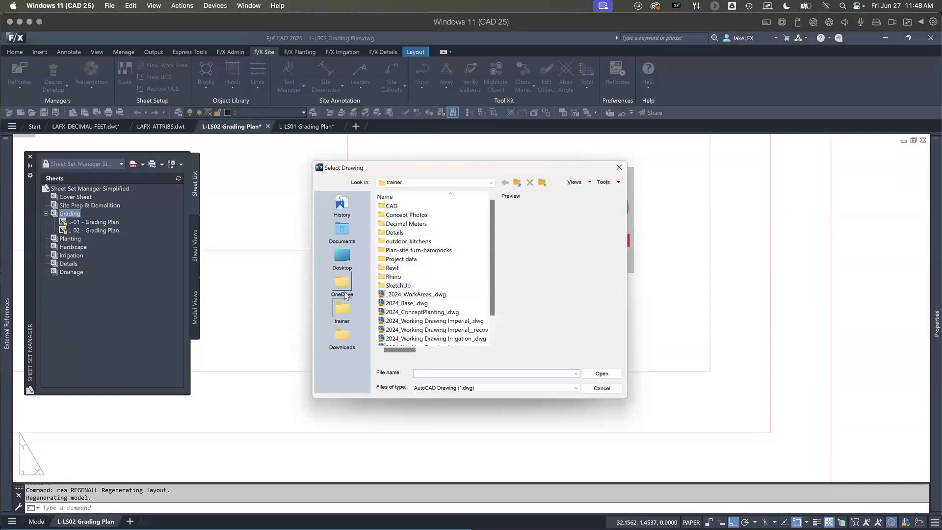
left_click(472, 182)
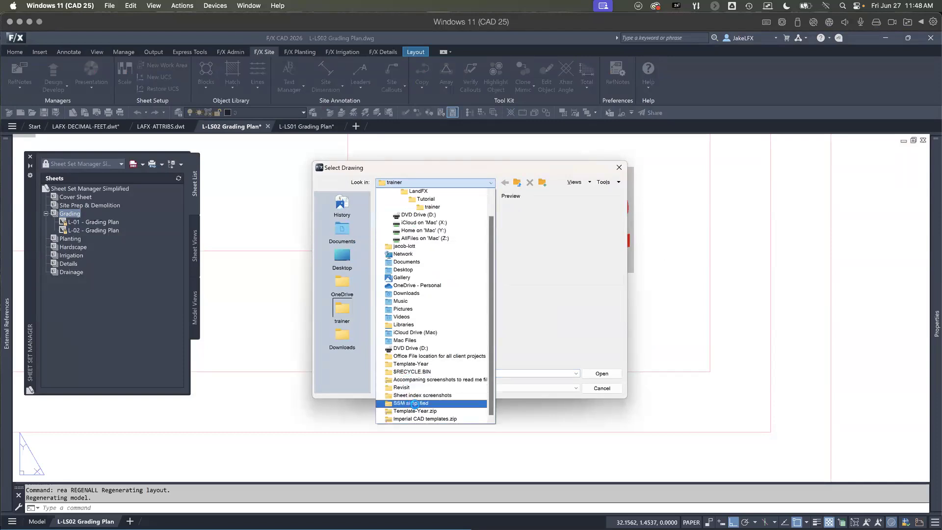
left_click(414, 354)
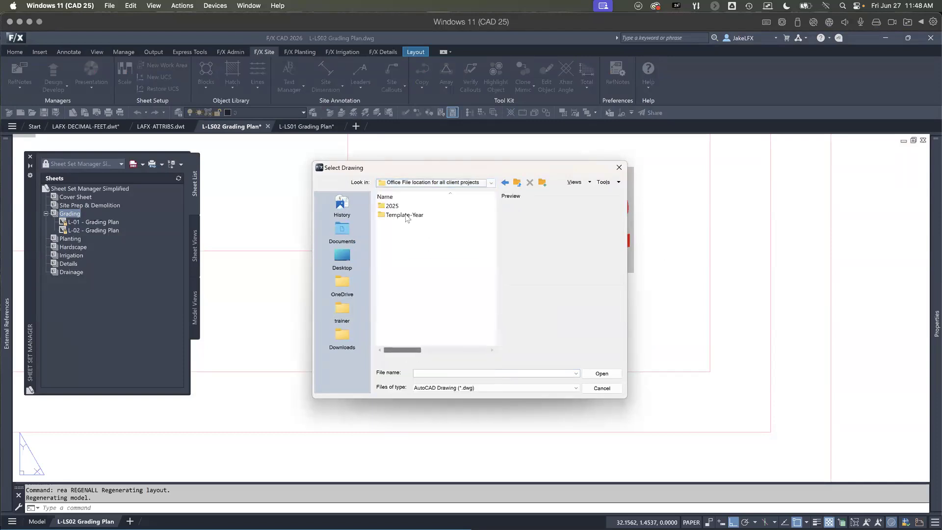
double_click(397, 203)
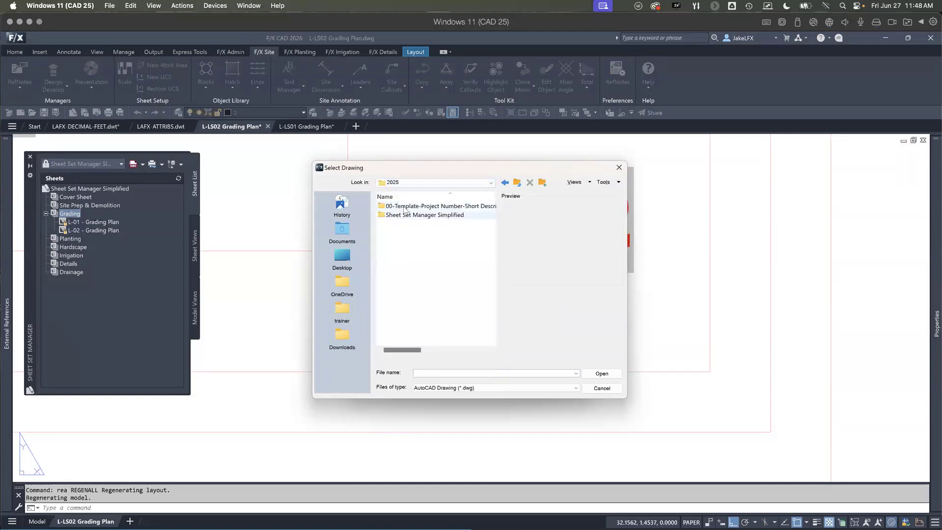
double_click(406, 217)
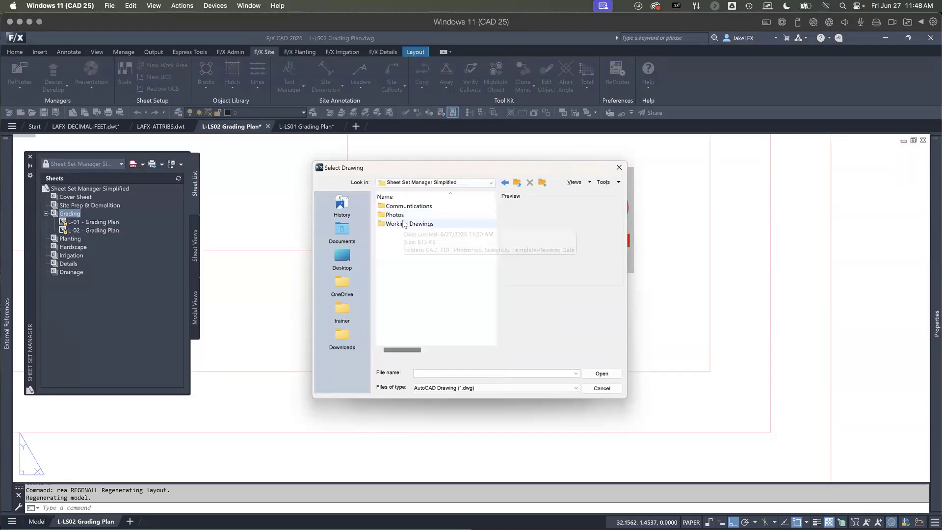
double_click(405, 223)
double_click(401, 205)
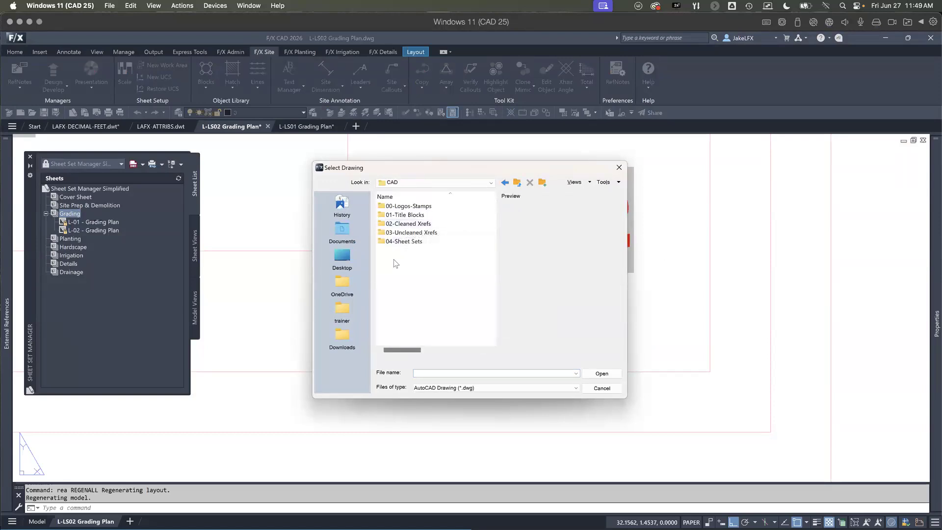
double_click(404, 241)
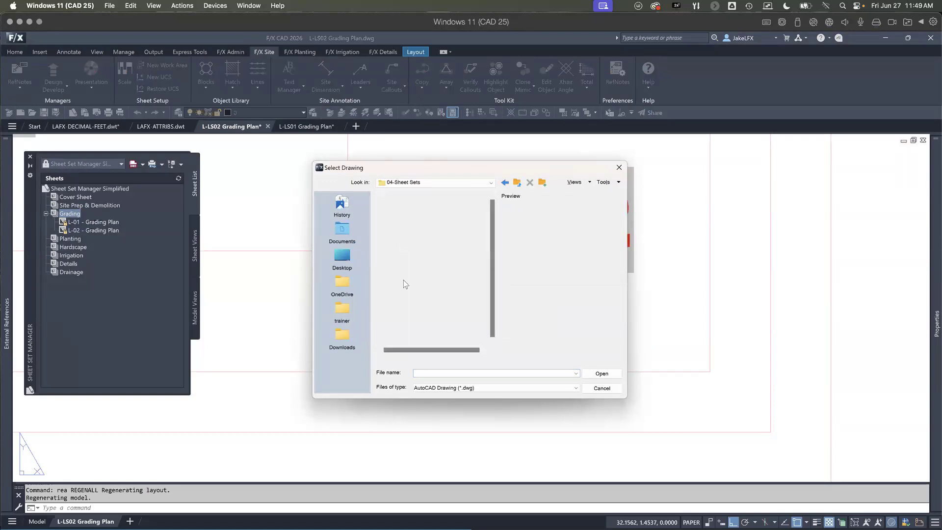
double_click(396, 232)
Step: Import the layouts of the L-LS03, L-LS04 and L-LS05 Grading Plan drawings as sheets in the Grading subset
left_click(410, 241)
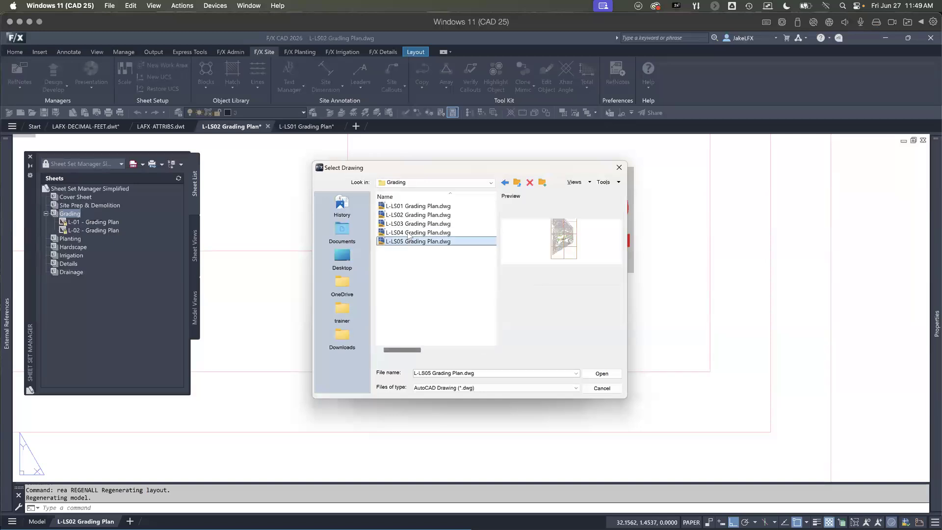
left_click(410, 224, "shift")
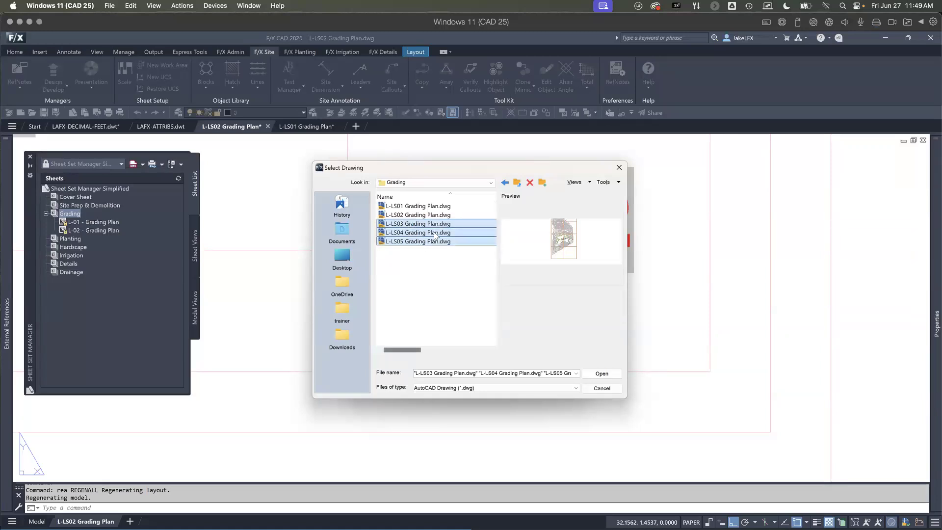
left_click(590, 374)
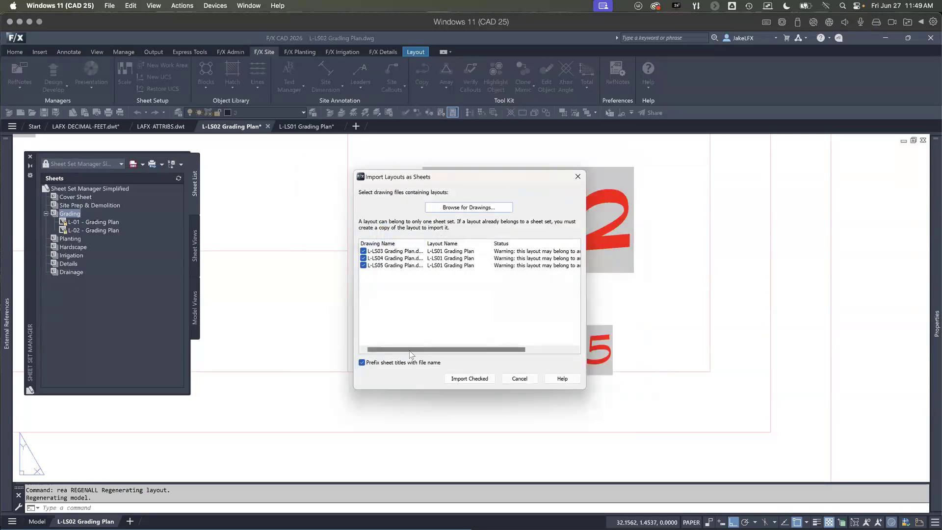
left_click(467, 379)
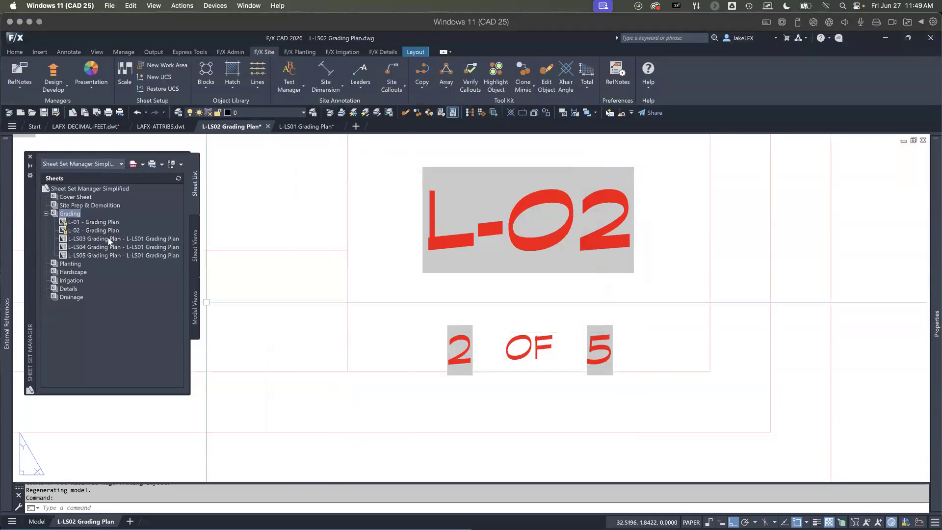
Step: Number the imported L-LS03 sheet L-03, shorten its title to Grading Plan, and copy that title
left_click(107, 240)
right_click(100, 240)
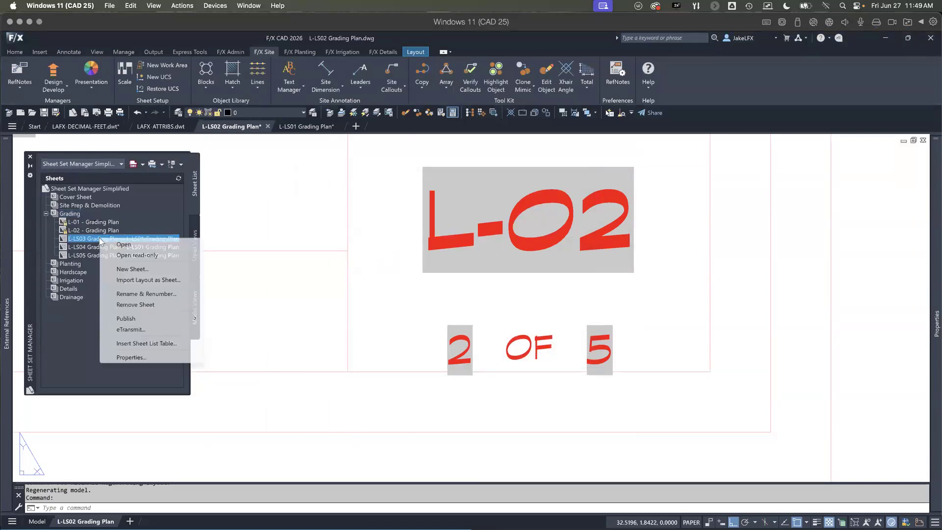
left_click(133, 294)
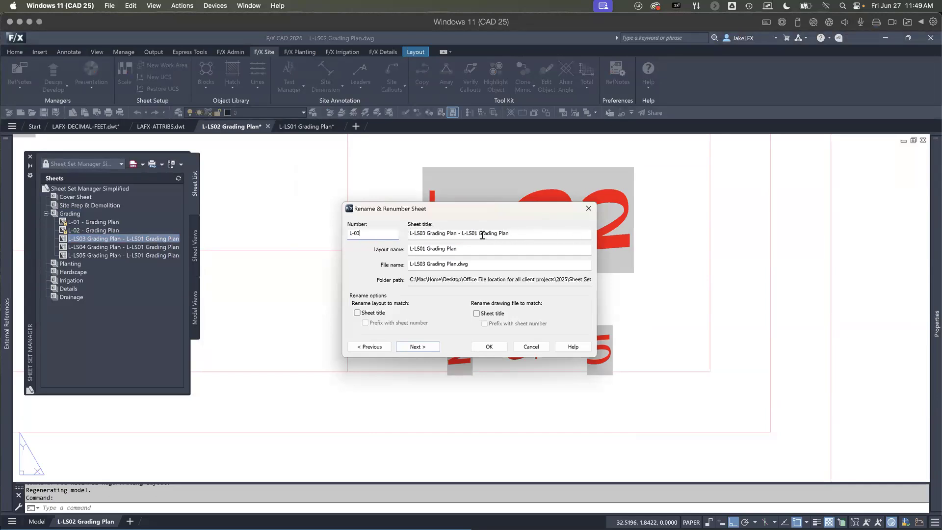
left_click_drag(479, 234, 374, 242)
key("BackSpace")
left_click_drag(451, 234, 398, 234)
key("ctrl+c")
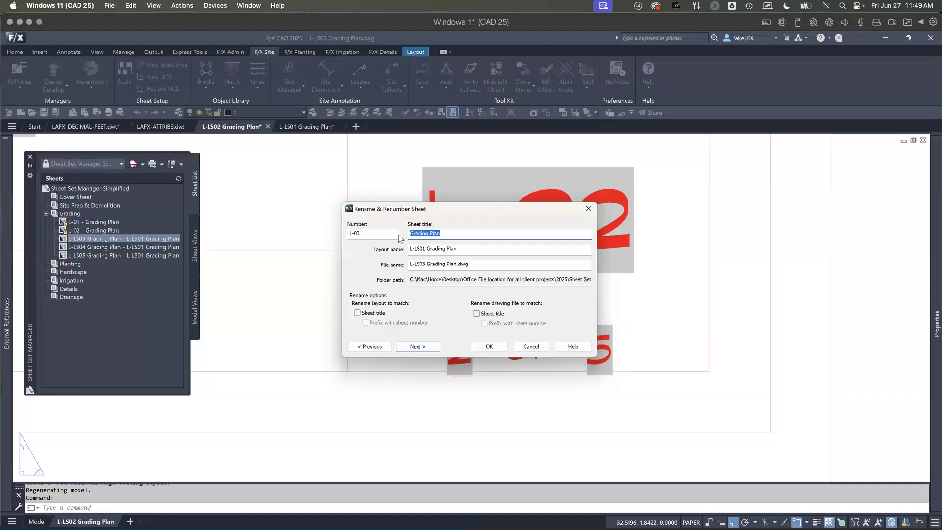
Step: Go on to the L-LS04 sheet, number it L-04 and paste Grading Plan as its sheet title
left_click(412, 347)
type("L-")
key("Tab")
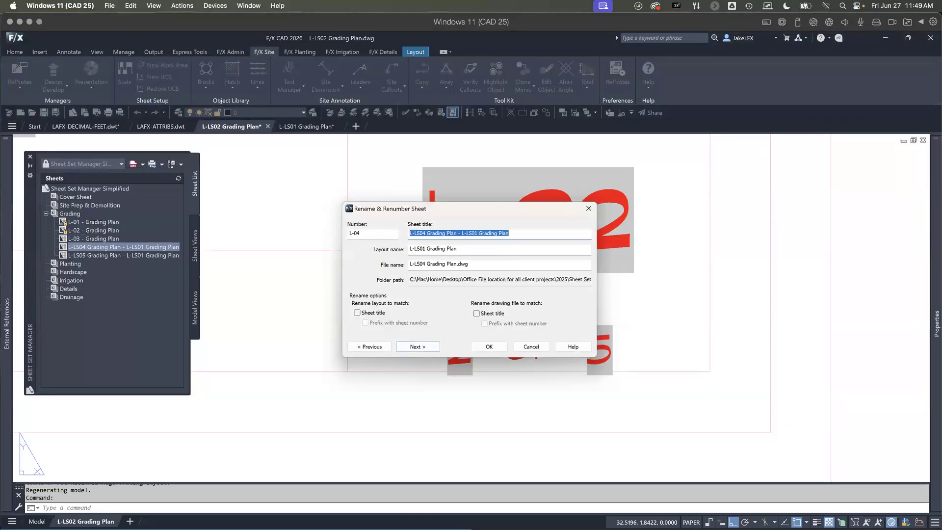
key("ctrl+v")
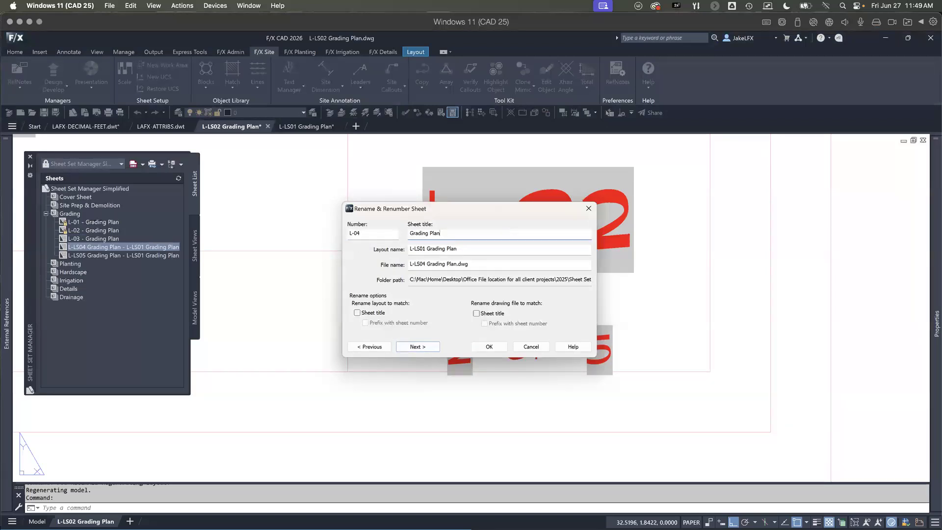
Step: Go on to the L-LS05 sheet, number it L-05, paste Grading Plan as its title, and apply the renaming
left_click(415, 346)
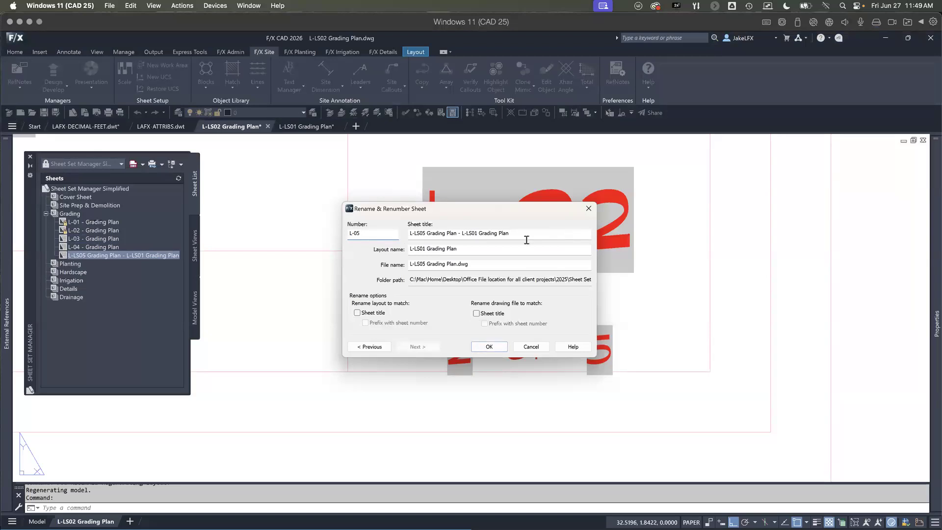
key("Tab")
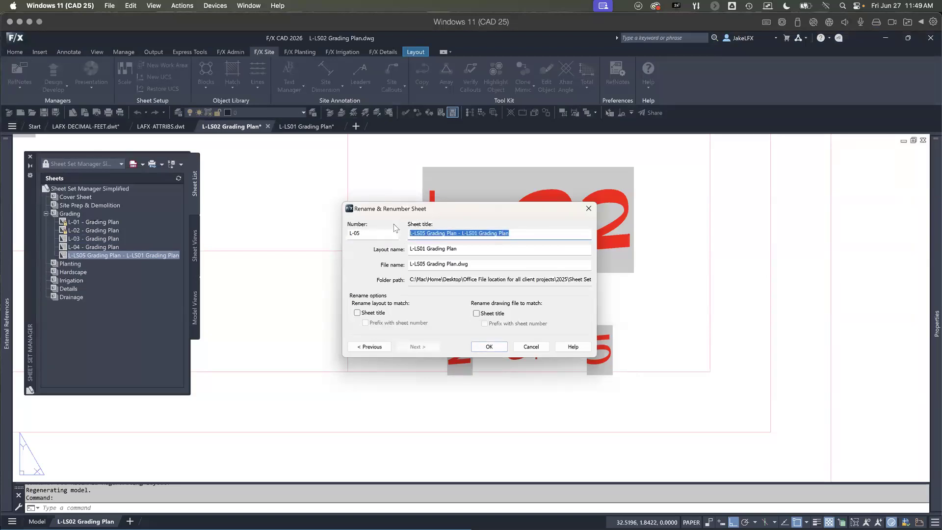
key("ctrl+v")
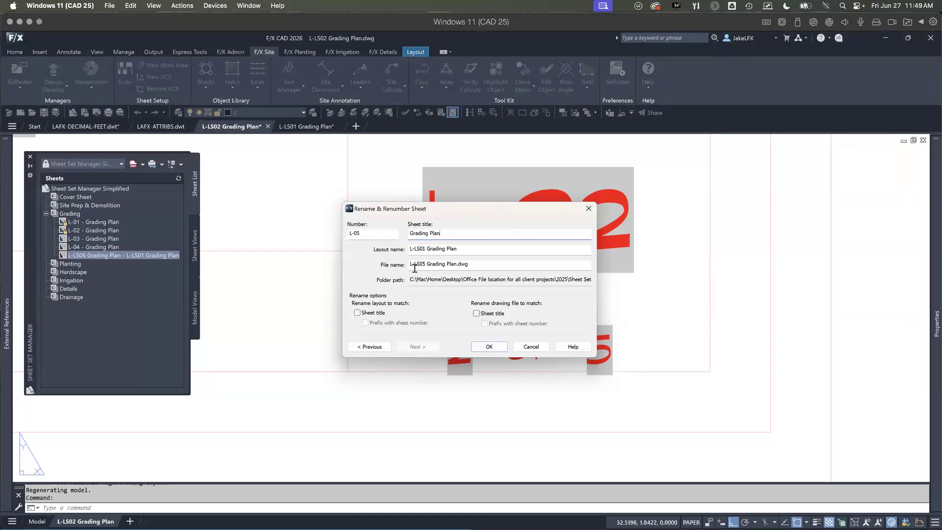
left_click(489, 347)
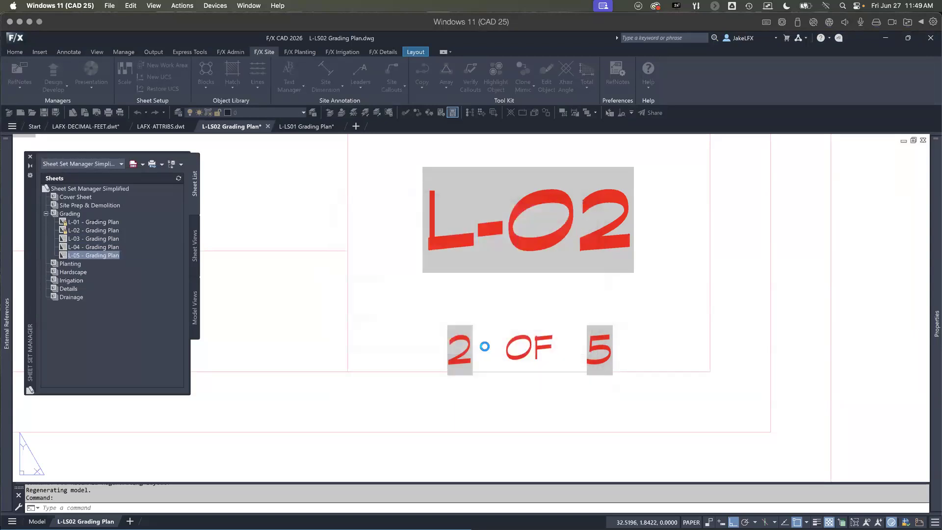
Step: Open sheets L-03 and L-04 from the Grading subset and examine the sheet number and count fields in their title blocks
left_click(94, 239)
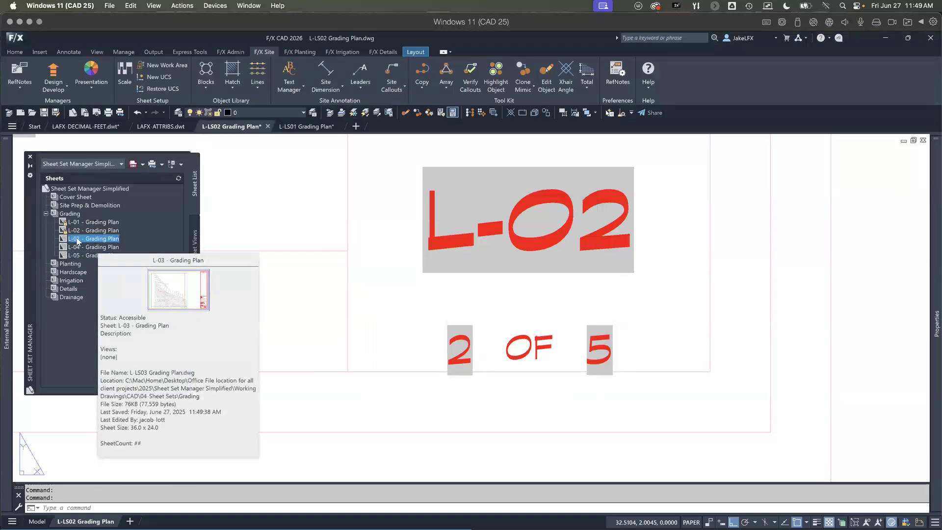
double_click(93, 240)
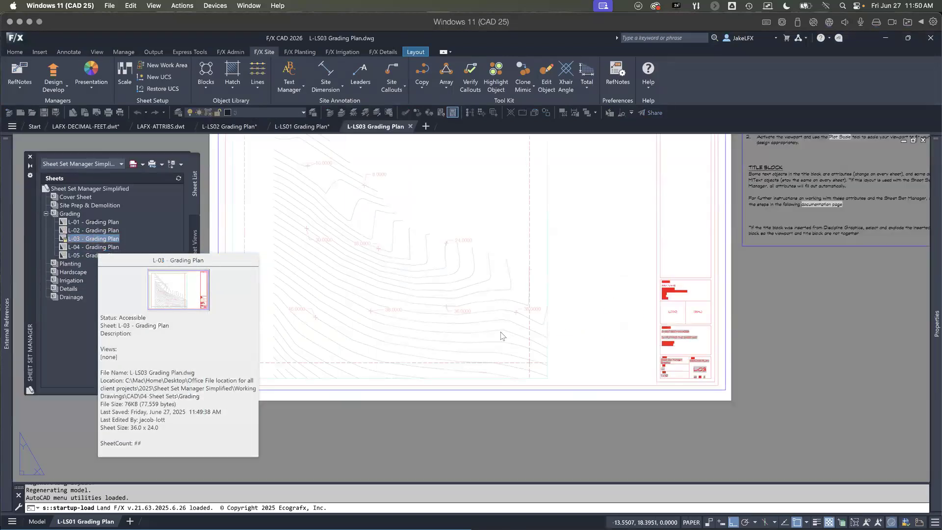
scroll(686, 372, "up", 5)
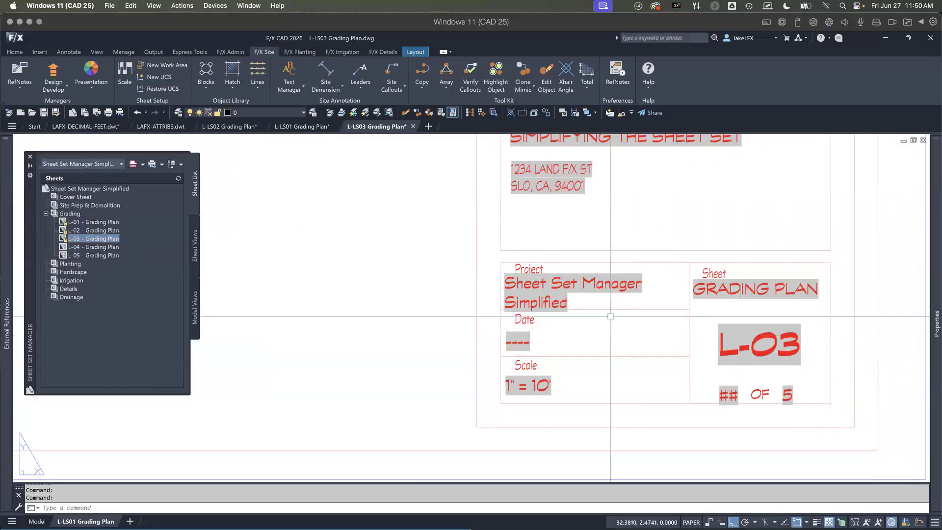
double_click(101, 248)
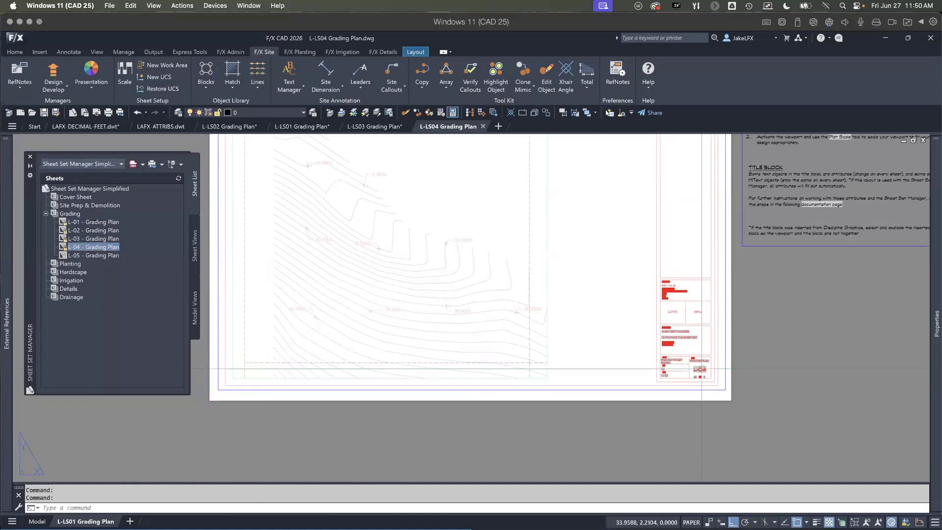
scroll(701, 364, "up", 6)
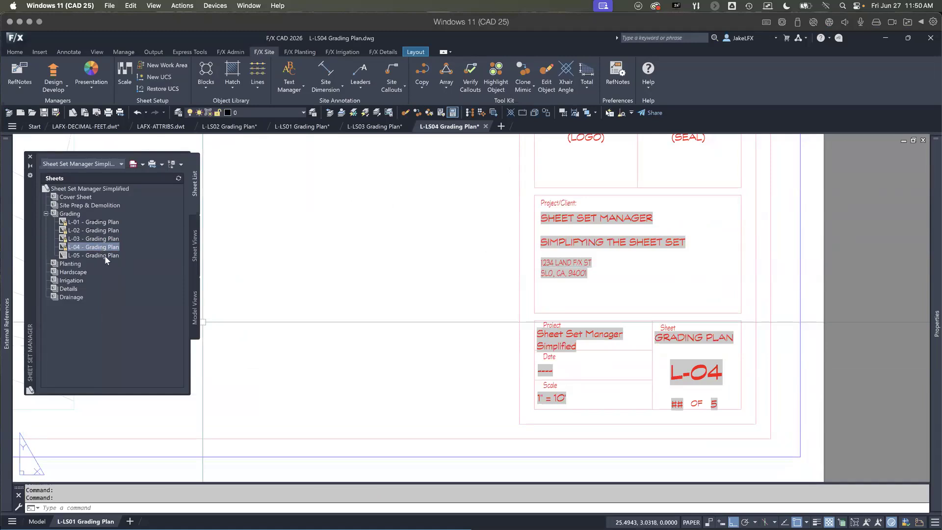
Step: Publish the Grading subset to PDF as Sheet Set Manager Simplified.pdf on the Desktop
mouse_move(106, 258)
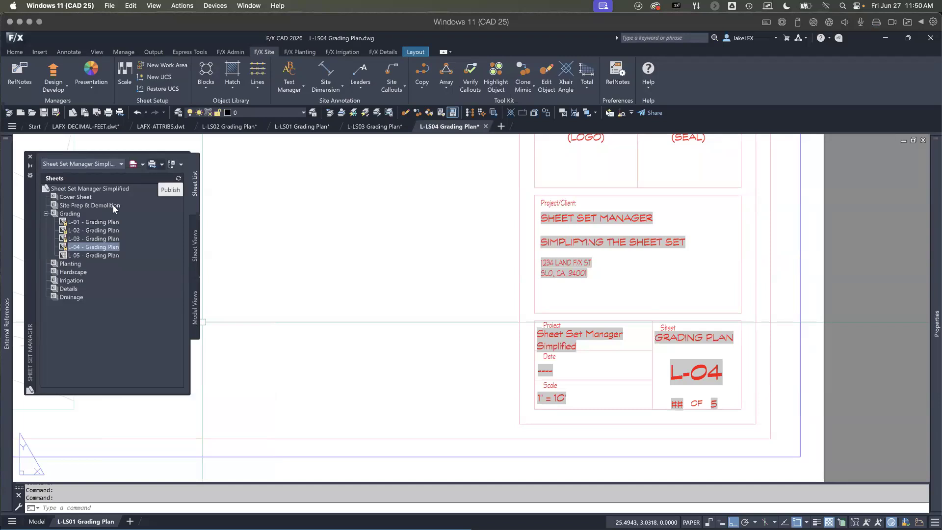
left_click(67, 214)
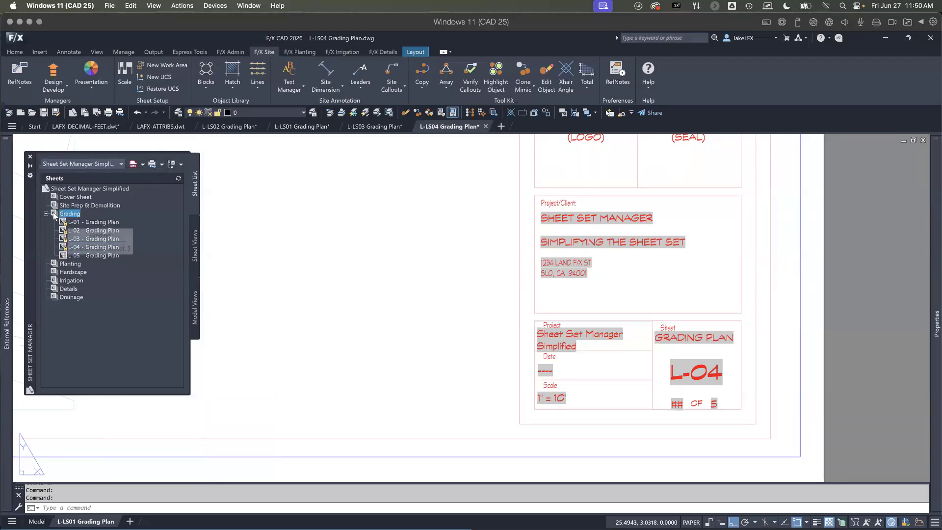
left_click(162, 168)
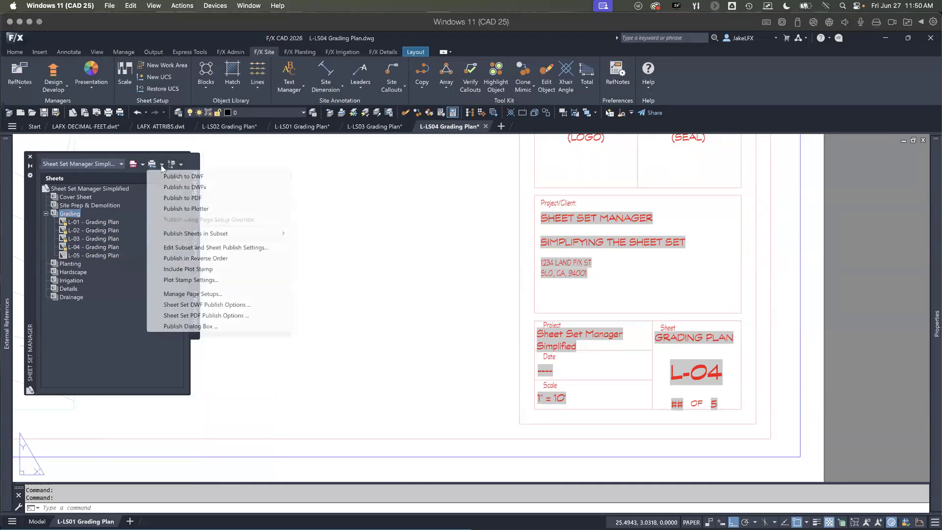
left_click(186, 192)
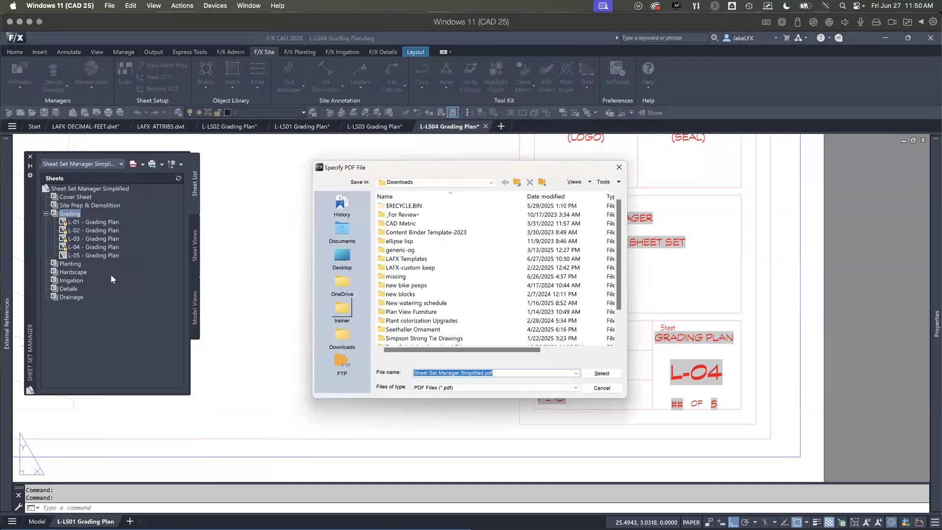
left_click(342, 256)
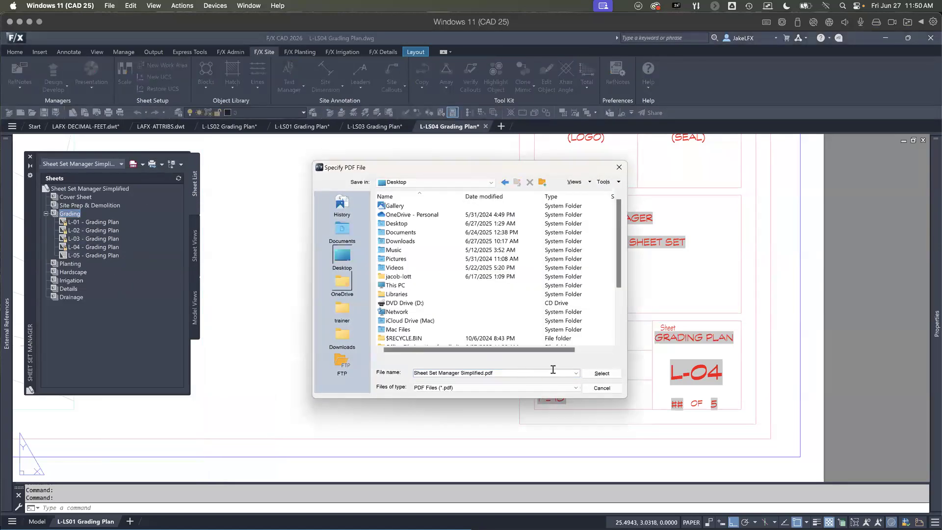
left_click(599, 374)
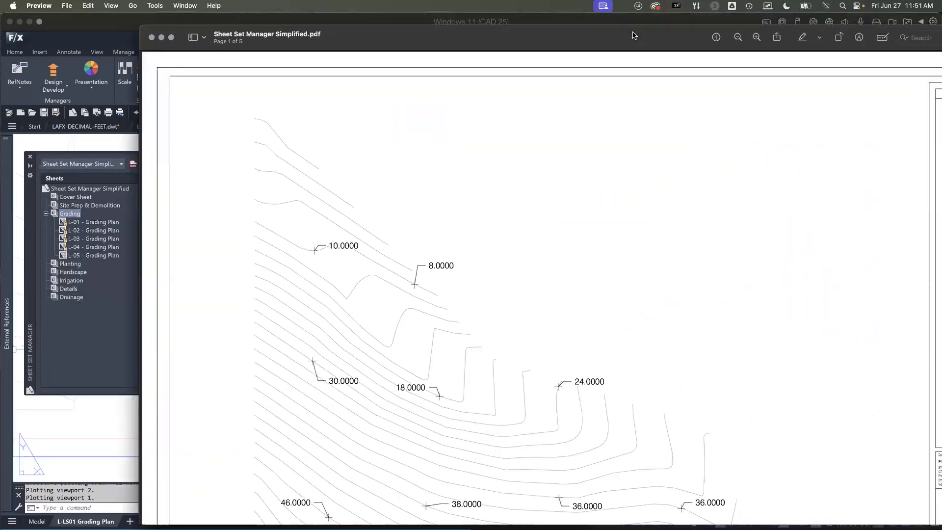
Step: Examine the title blocks on all pages of the published PDF in Preview and return to the L-04 drawing in F/X CAD
left_click_drag(625, 47, 488, 37)
scroll(517, 208, "down", 20)
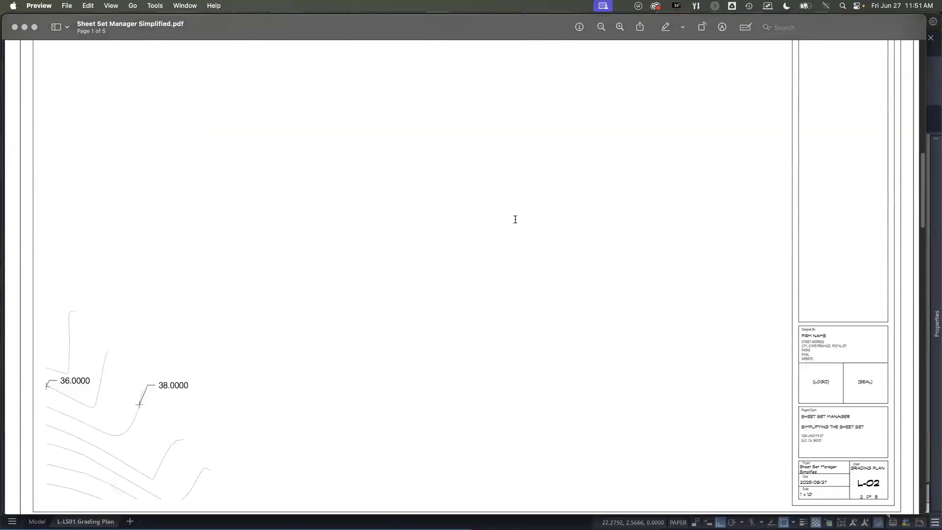
scroll(513, 228, "down", 10)
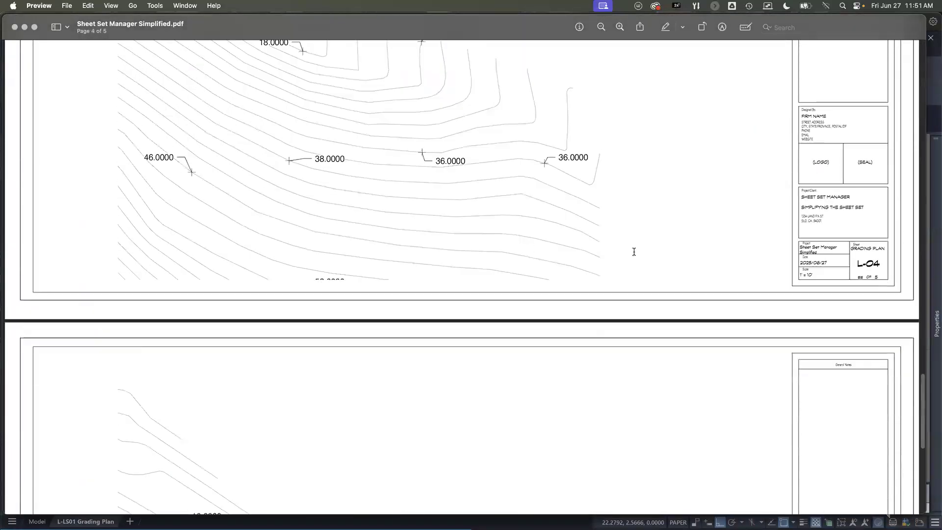
scroll(871, 275, "down", 10)
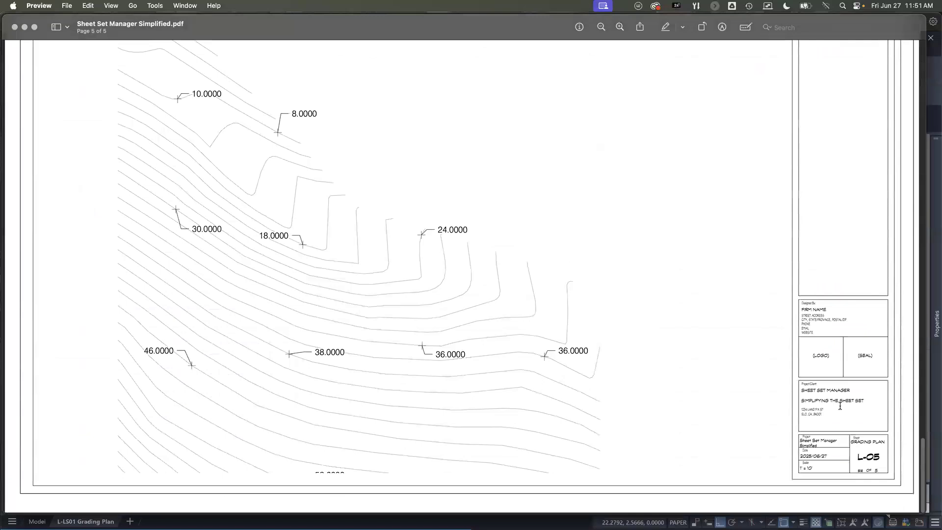
scroll(878, 480, "up", 10)
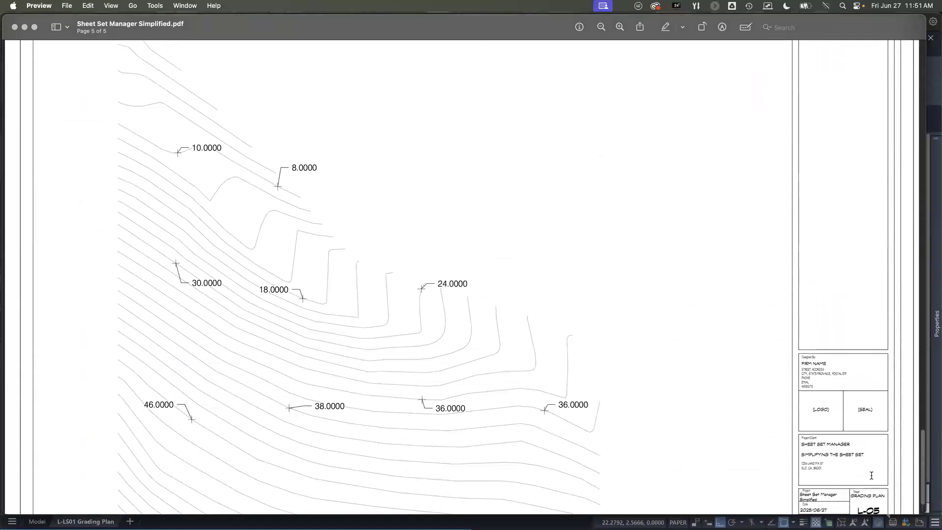
scroll(872, 473, "up", 15)
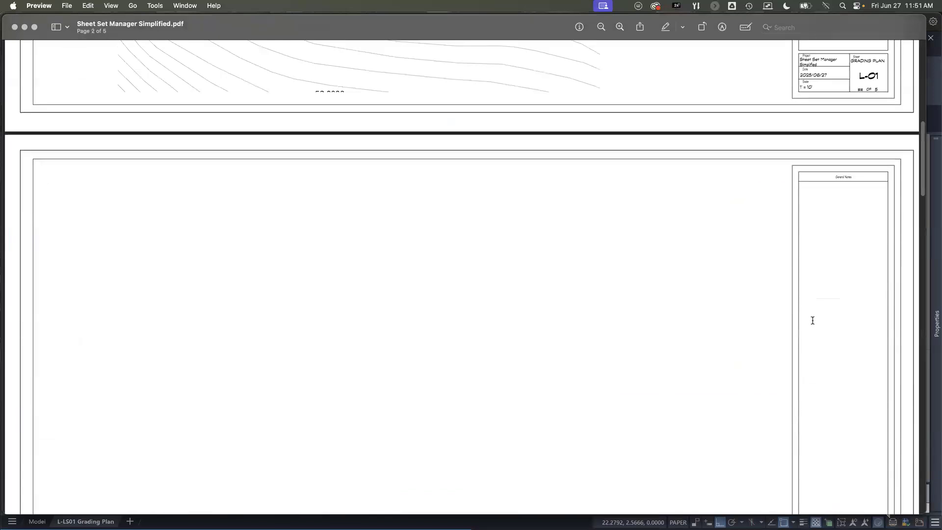
scroll(812, 319, "up", 12)
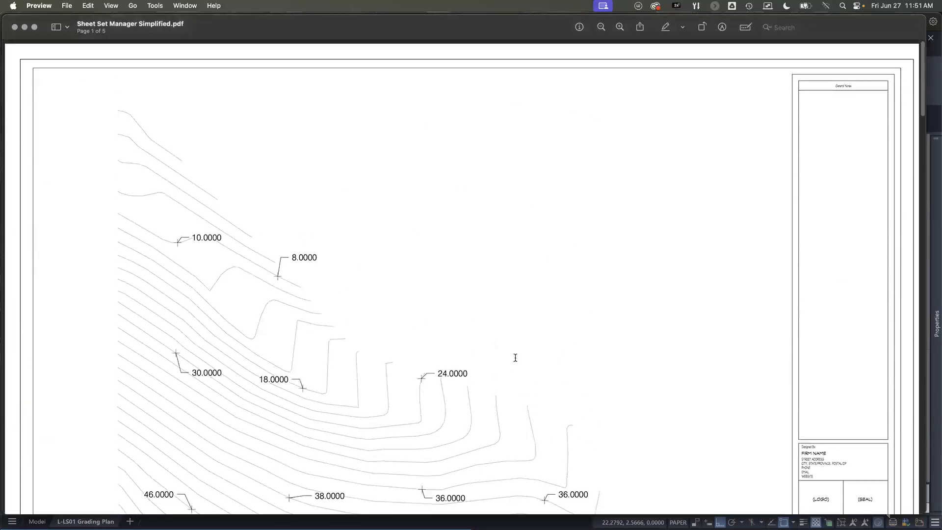
key("ctrl+Up")
left_click(87, 198)
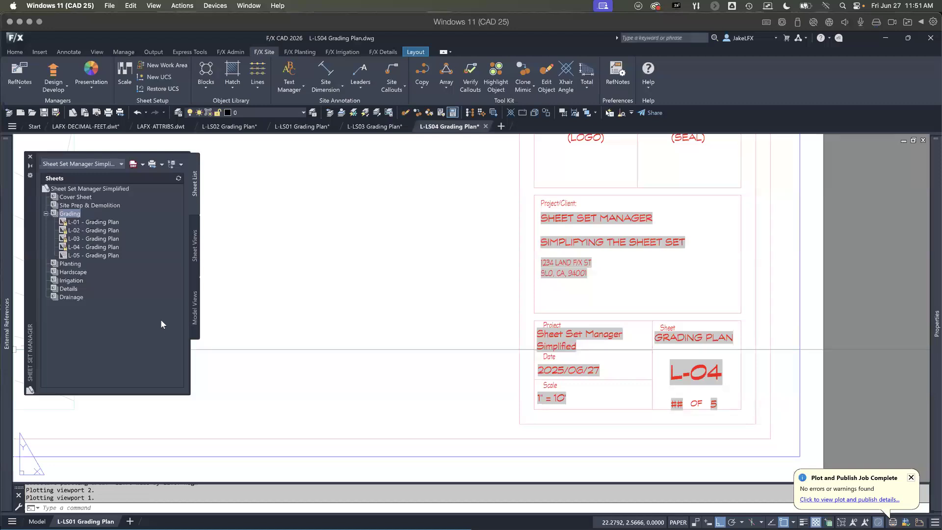
Step: Switch the L-04 drawing to model space and examine the sheet boundary grid in the externally referenced grading base
scroll(477, 350, "down", 2)
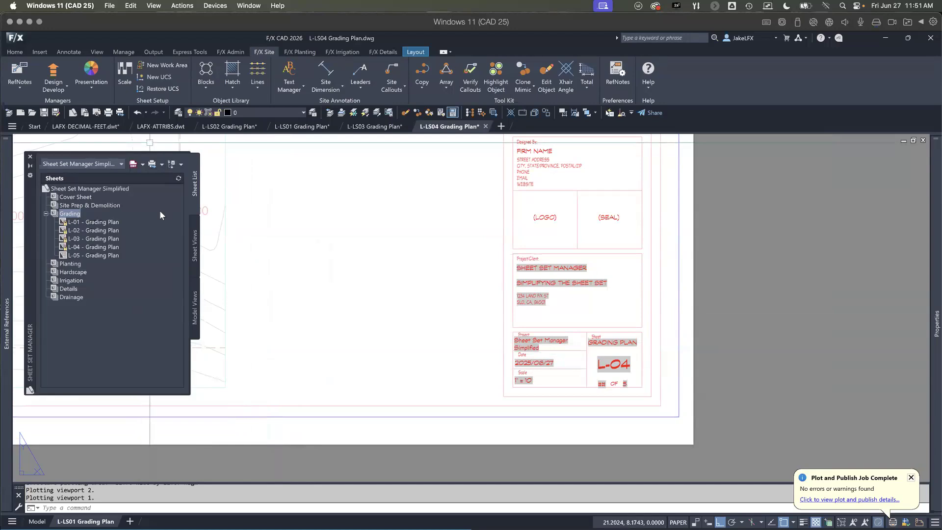
left_click(36, 520)
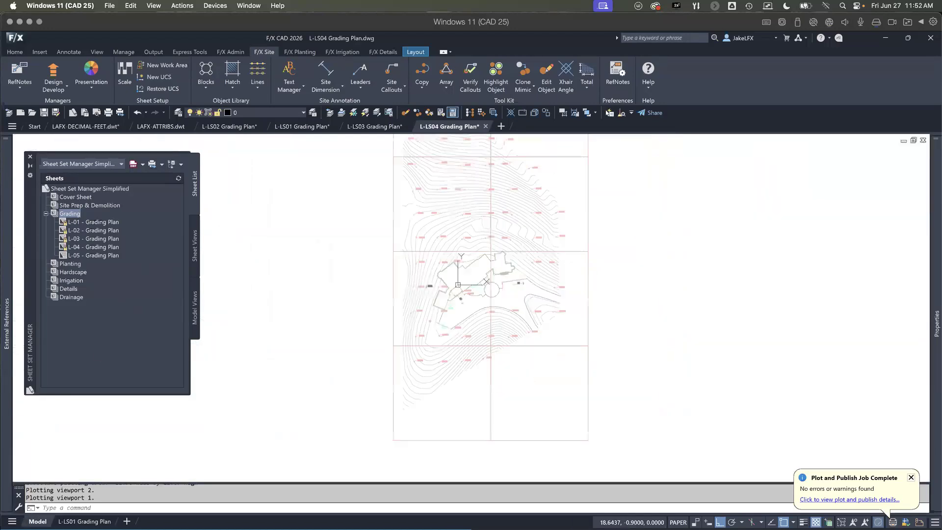
scroll(394, 354, "up", 4)
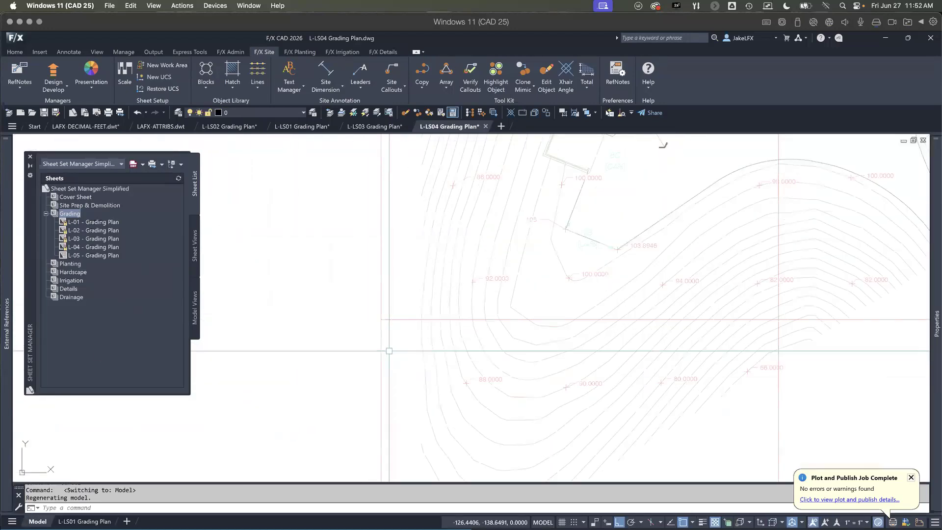
left_click(384, 347)
scroll(384, 347, "down", 2)
scroll(375, 360, "down", 2)
scroll(376, 360, "down", 1)
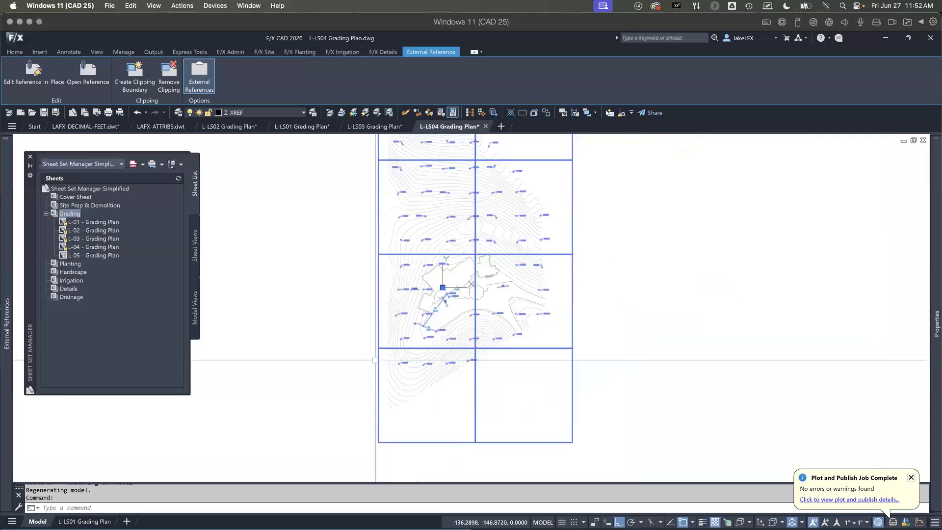
scroll(409, 277, "down", 2)
middle_click_drag(409, 278, 398, 352)
scroll(390, 294, "up", 1)
middle_click_drag(390, 294, 385, 318)
scroll(385, 313, "up", 3)
key("Escape")
scroll(513, 237, "up", 3)
left_click(518, 213)
scroll(518, 214, "down", 2)
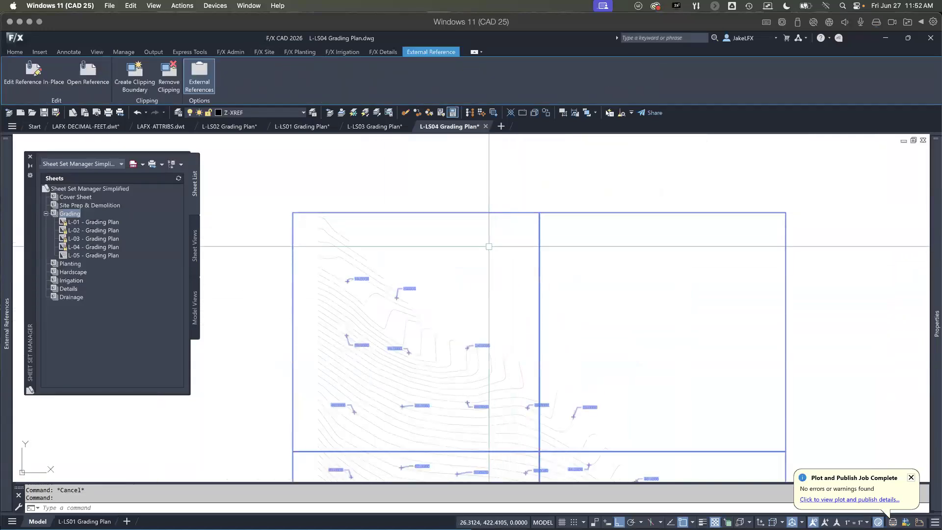
key("Escape")
scroll(490, 248, "down", 4)
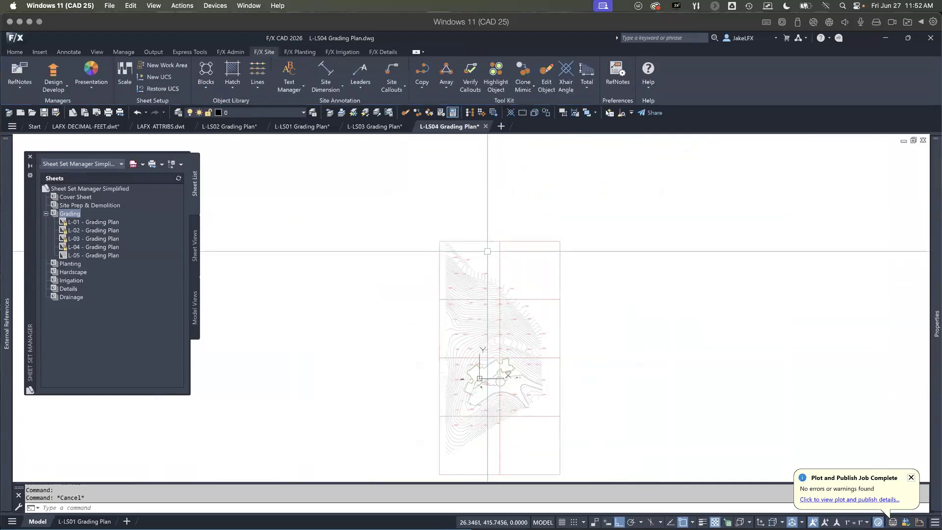
scroll(490, 236, "up", 2)
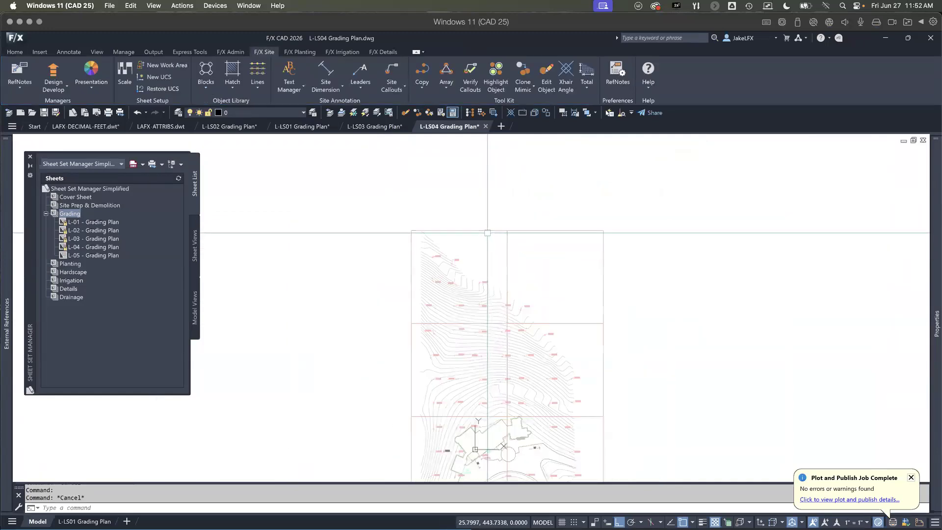
left_click(465, 230)
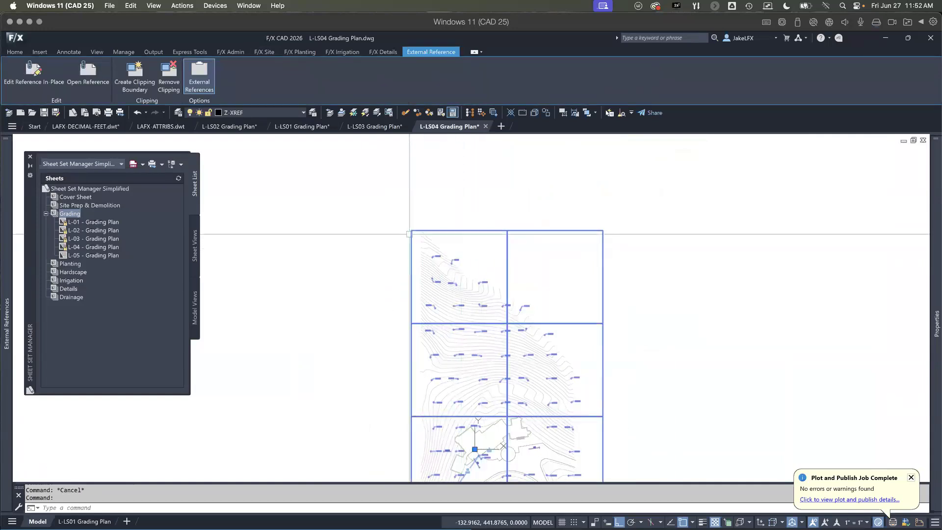
key("Escape")
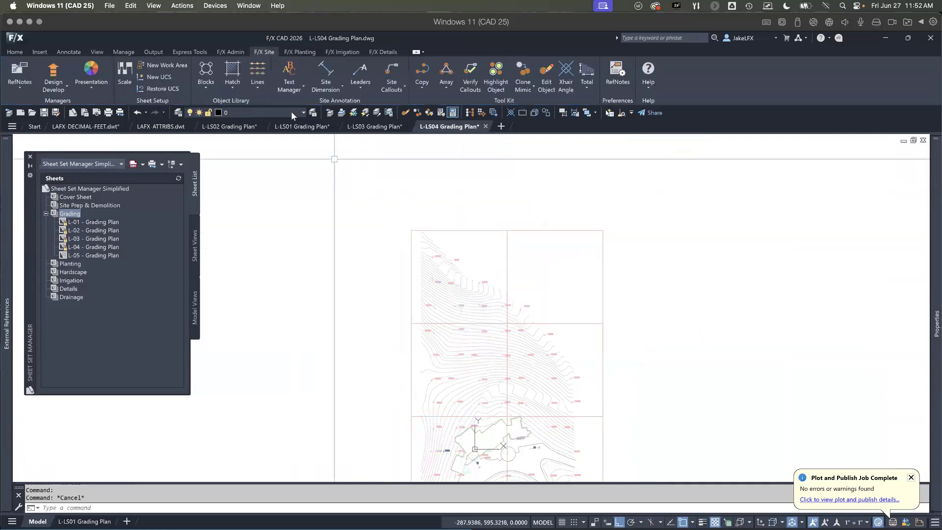
Step: Insert the 24X36-SHEET-LAYT-PRVW block from the Sheet Layout > Layout Organization graphics beside the grading plan in model space
left_click(205, 83)
left_click(215, 145)
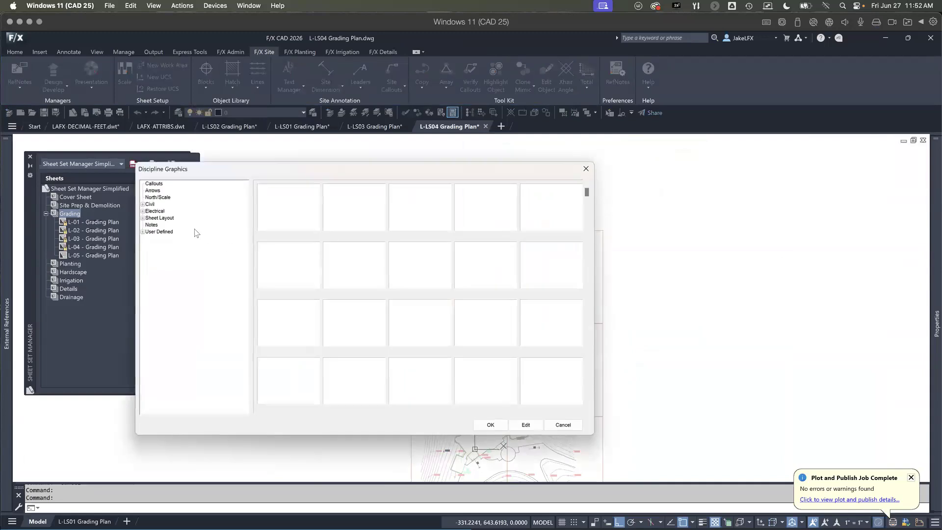
left_click(143, 218)
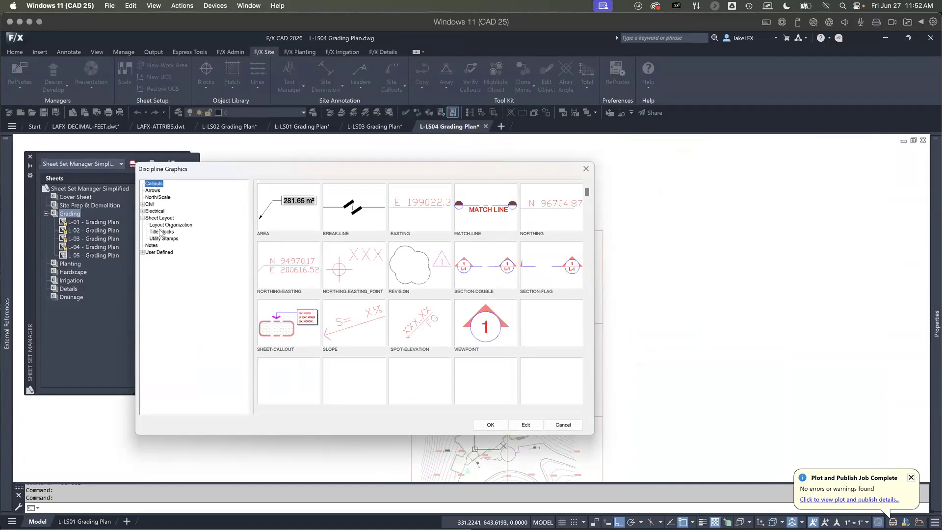
left_click(161, 225)
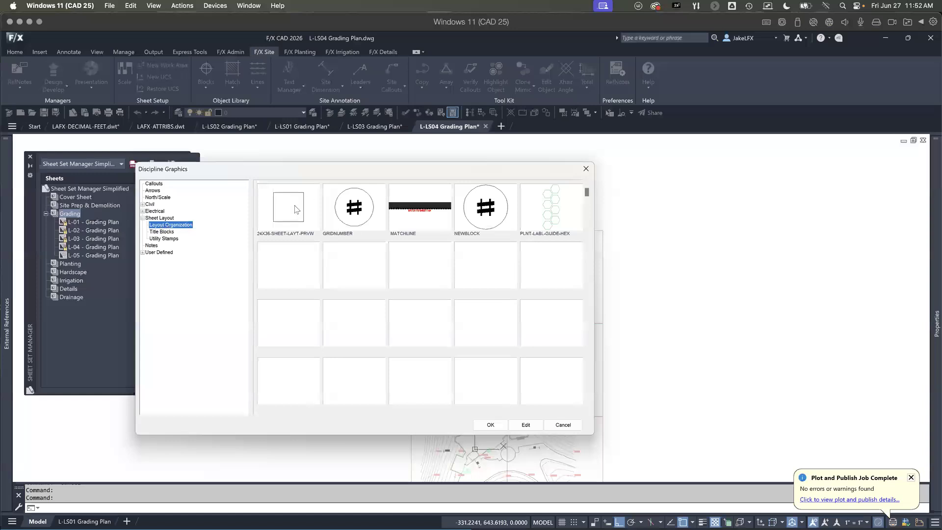
double_click(294, 210)
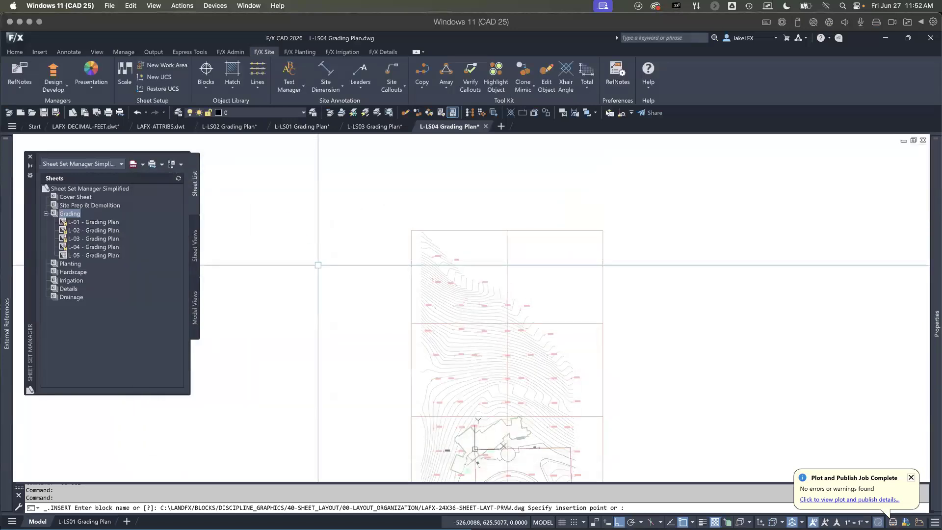
left_click(345, 270)
scroll(344, 253, "down", 2)
left_click(305, 232)
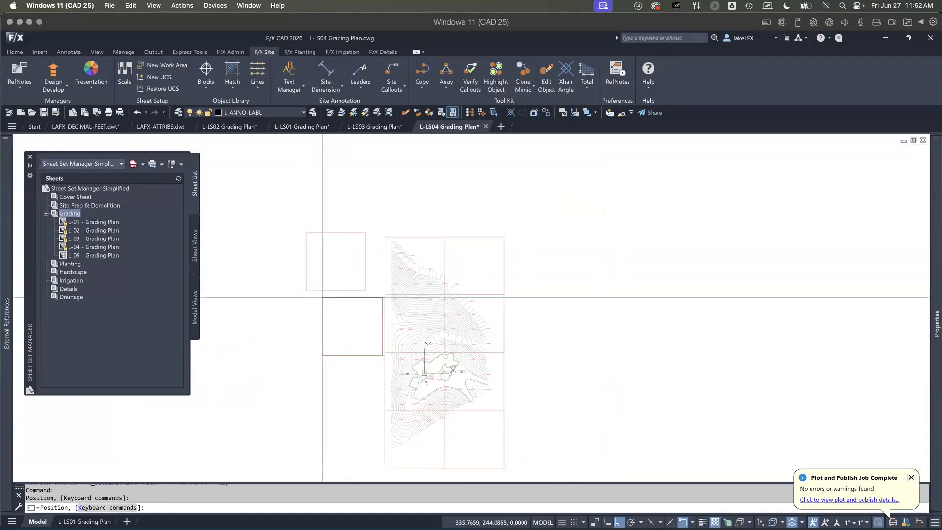
key("Escape")
Step: Try the sheet layout preview block at scales 1" = 20' and 1" = 30', and set it back to 1" = 10'
scroll(307, 265, "up", 2)
left_click(304, 263)
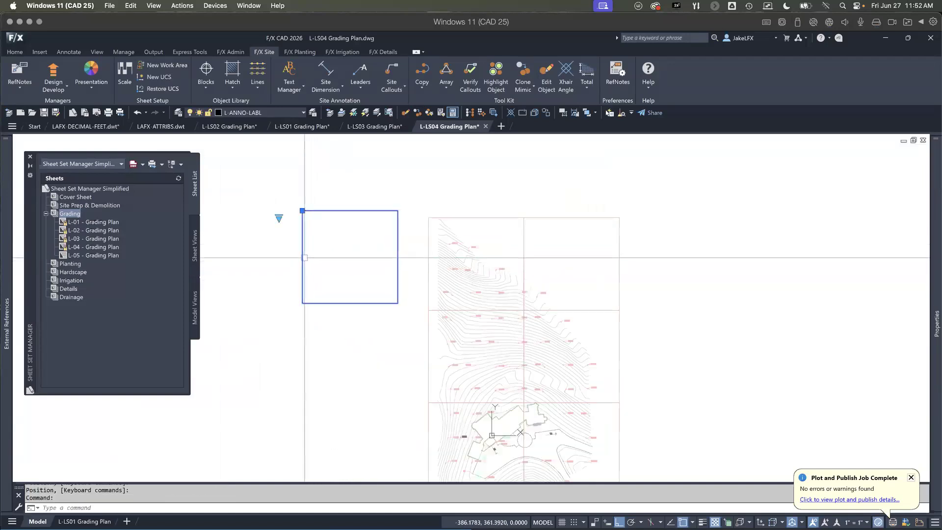
left_click(279, 217)
left_click(306, 236)
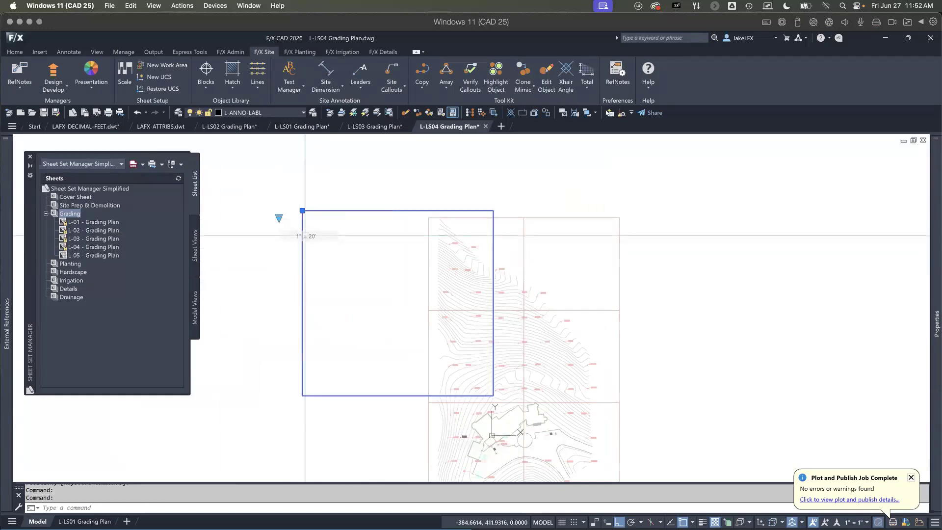
left_click(279, 217)
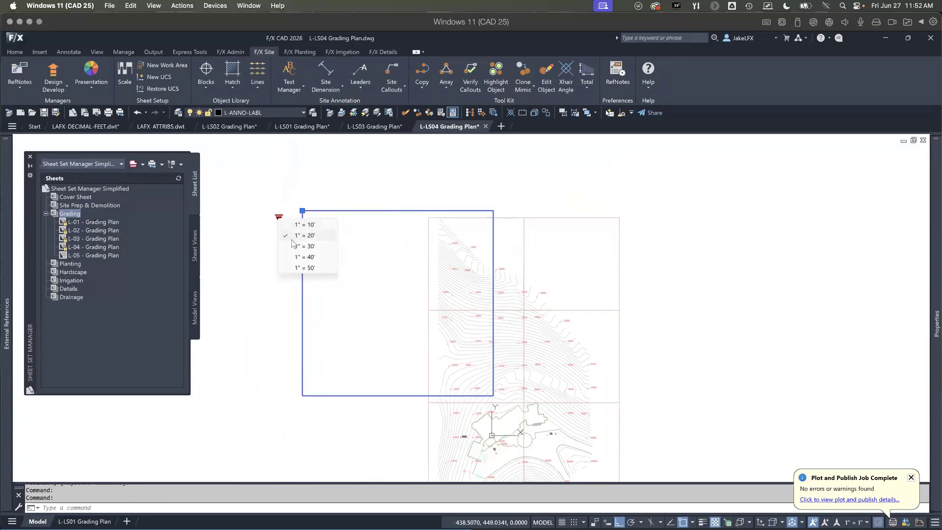
left_click(300, 246)
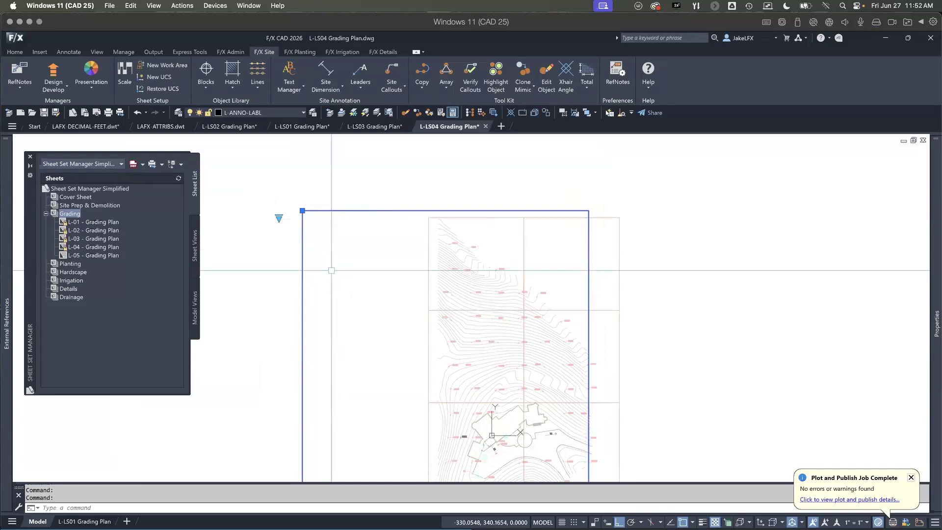
left_click(279, 217)
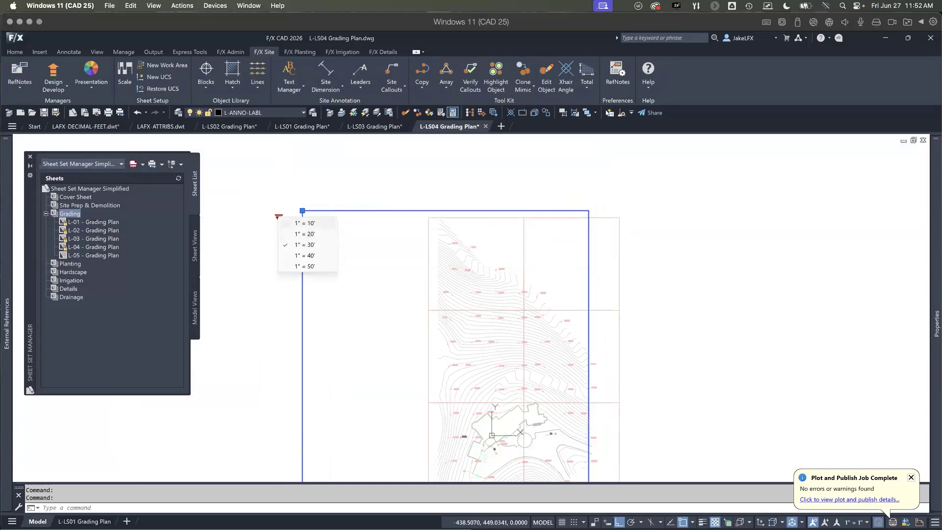
left_click(305, 223)
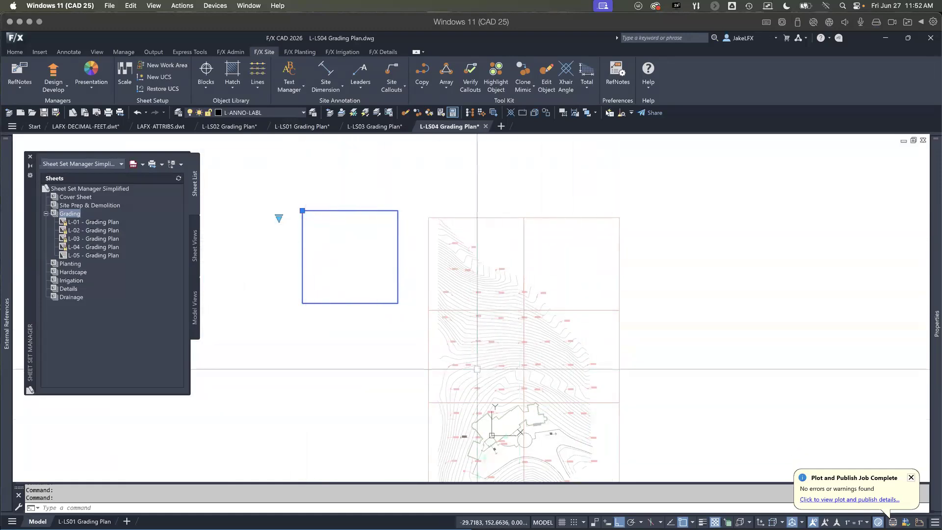
middle_click_drag(522, 480, 487, 346)
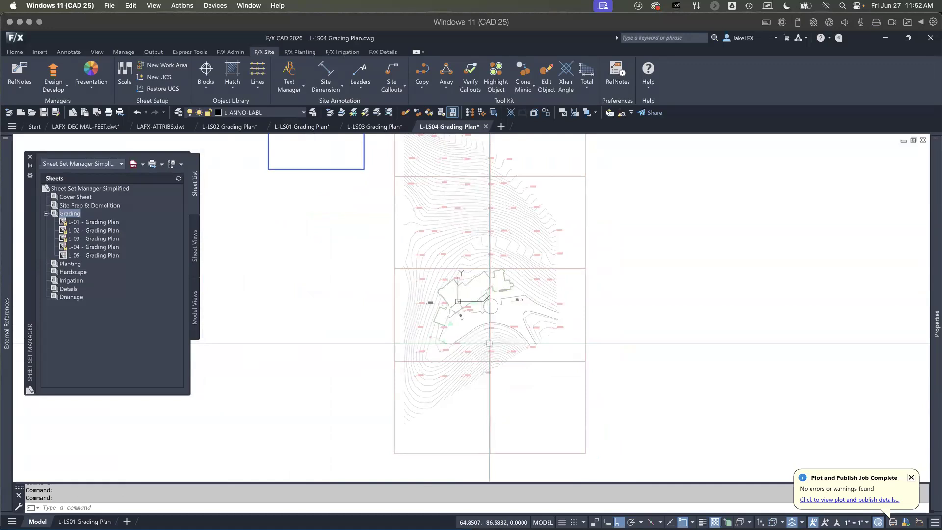
middle_click_drag(369, 276, 364, 428)
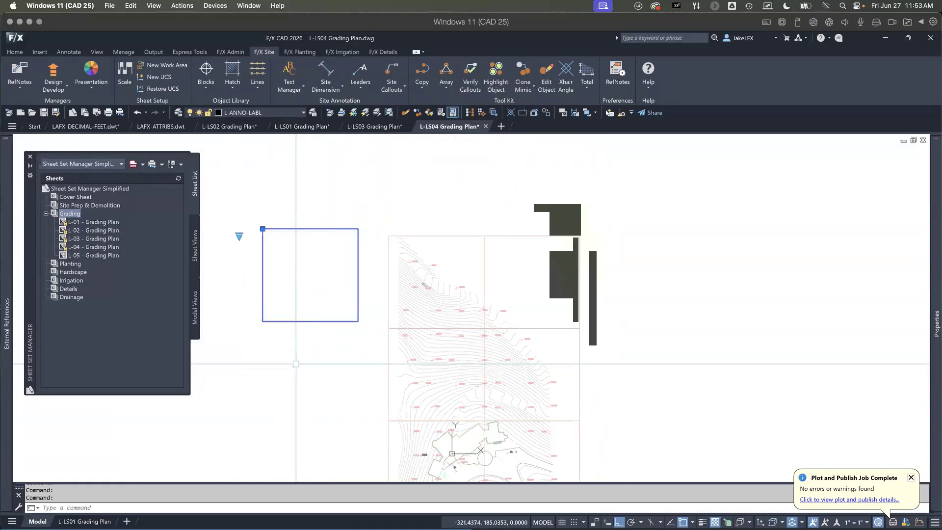
type("m")
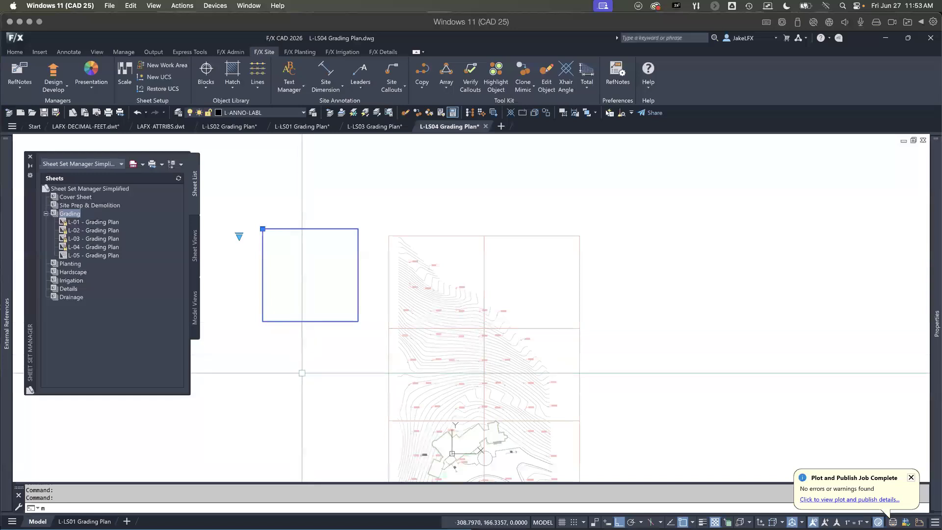
key("Return")
left_click(297, 348)
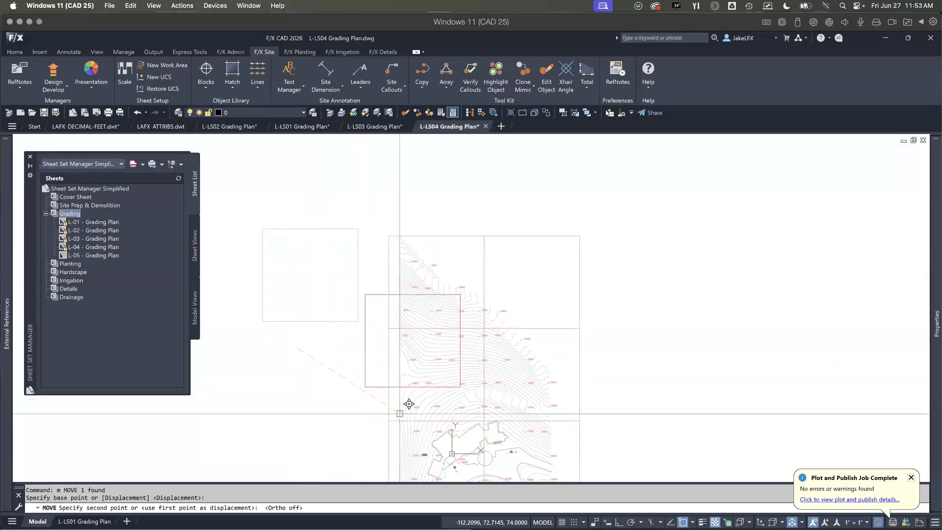
middle_click_drag(426, 406, 447, 265)
scroll(474, 338, "up", 2)
scroll(456, 401, "down", 2)
key("Escape")
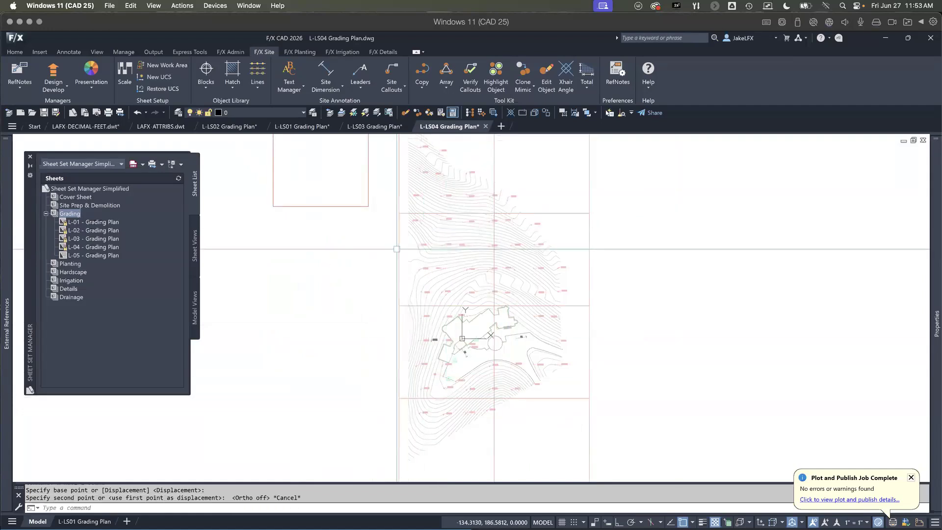
Step: Examine the sheet layout preview block against the sheet boundary grid over the grading plan in model space
scroll(376, 291, "up", 2)
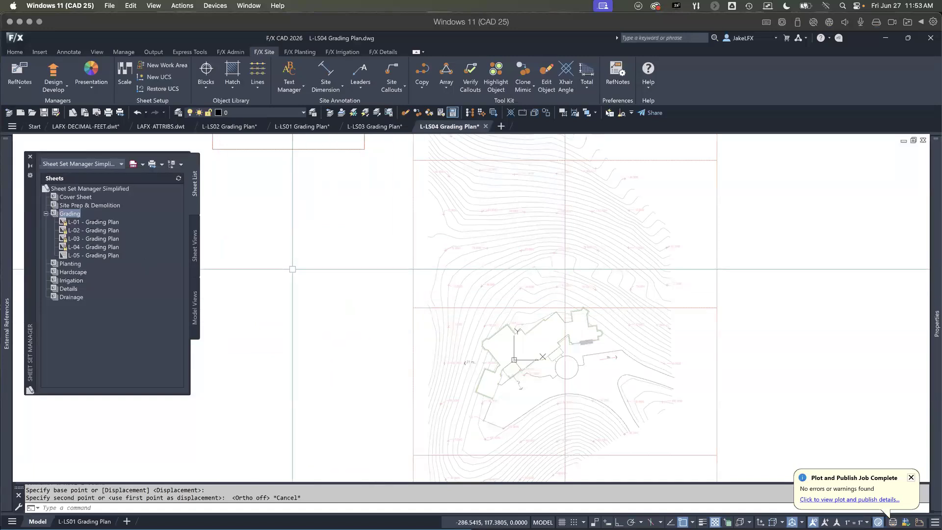
scroll(295, 265, "down", 3)
middle_click_drag(305, 255, 296, 377)
scroll(306, 362, "up", 2)
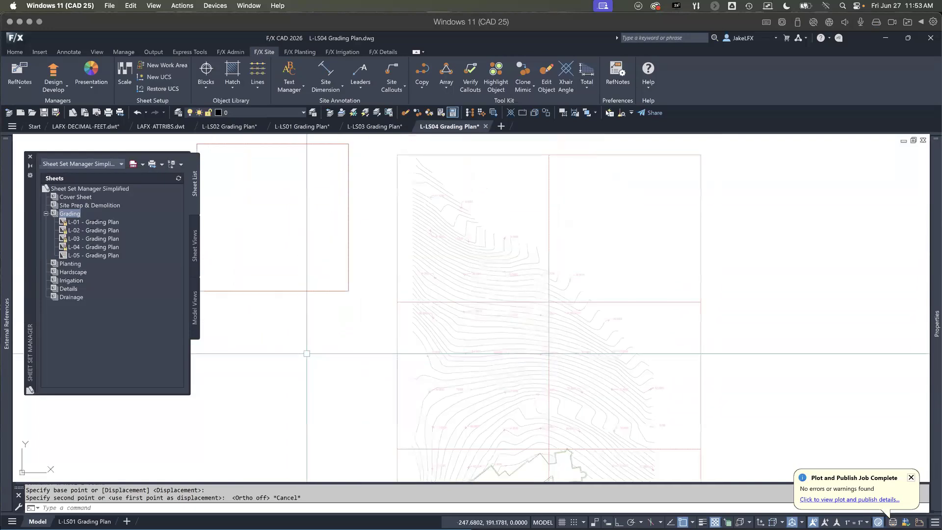
scroll(308, 341, "down", 2)
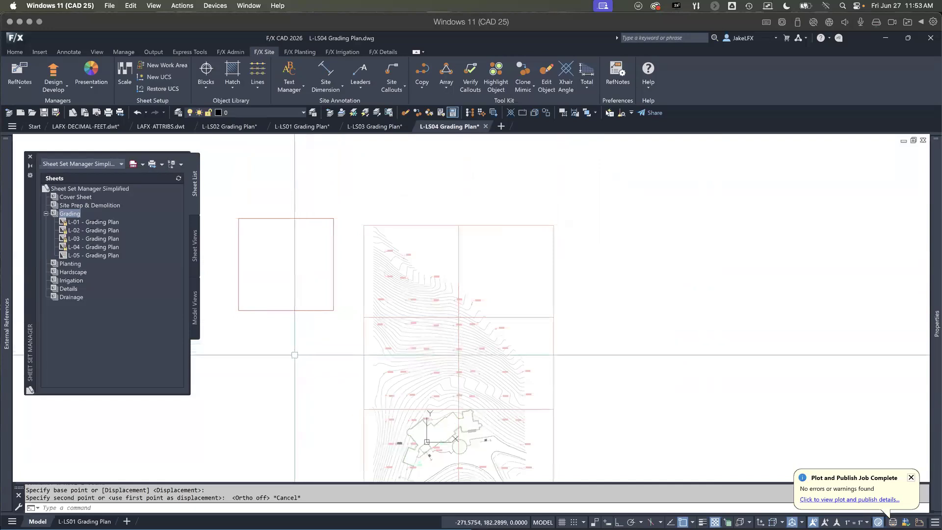
scroll(283, 371, "up", 2)
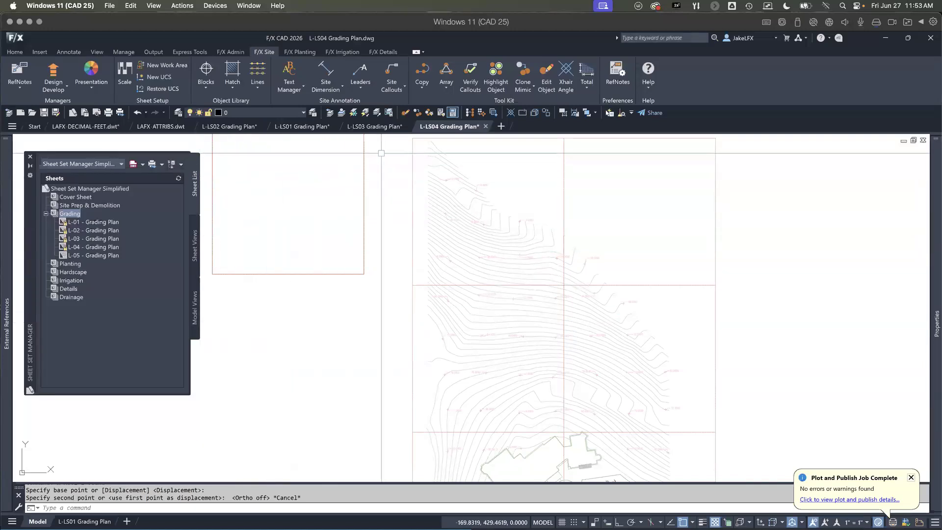
Step: Switch to the LAFX-ATTRIBS.dwt template and examine the project and sheet fields of its 24x36 title block
left_click(169, 127)
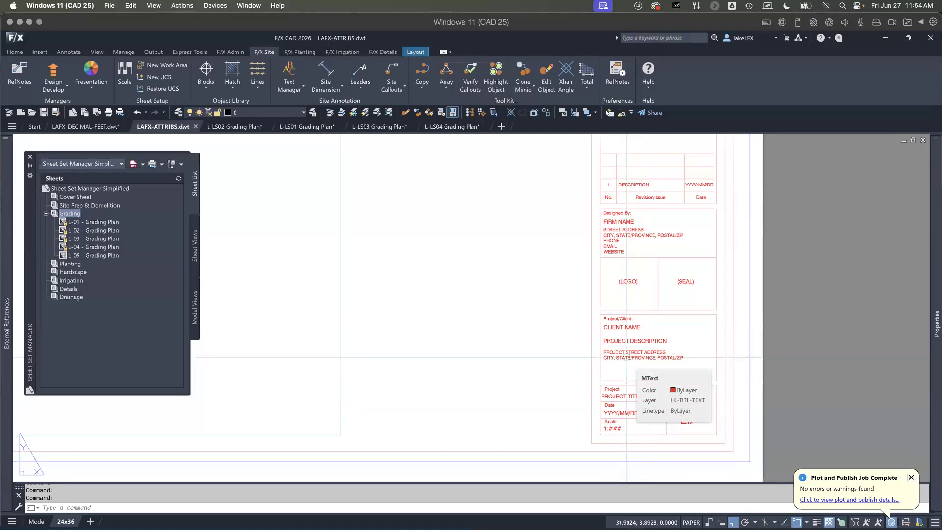
mouse_move(628, 364)
middle_mouse_down()
mouse_move(579, 339)
mouse_move(557, 347)
middle_mouse_up()
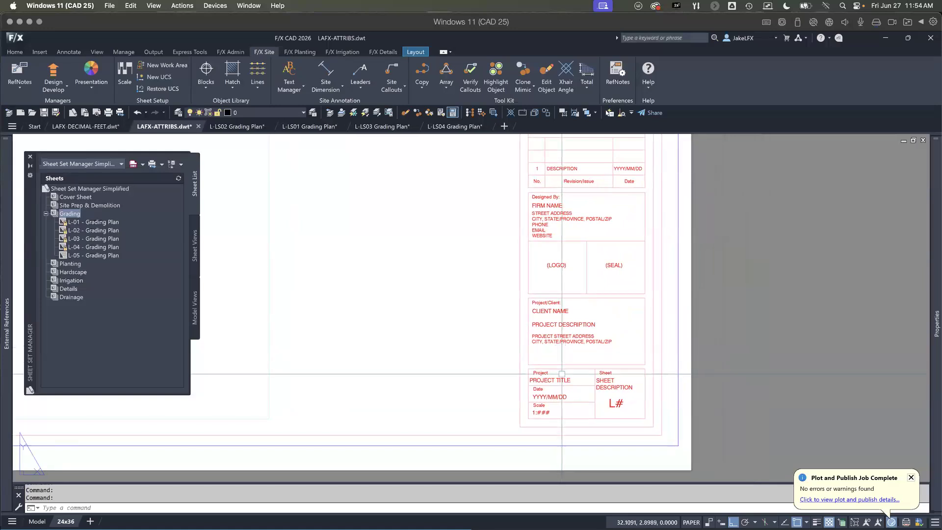
scroll(557, 349, "up", 2)
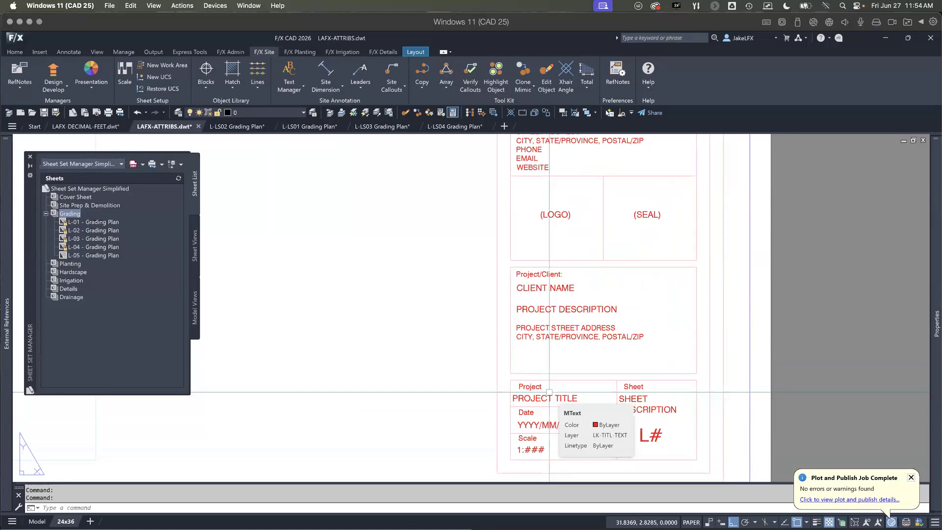
scroll(532, 303, "down", 3)
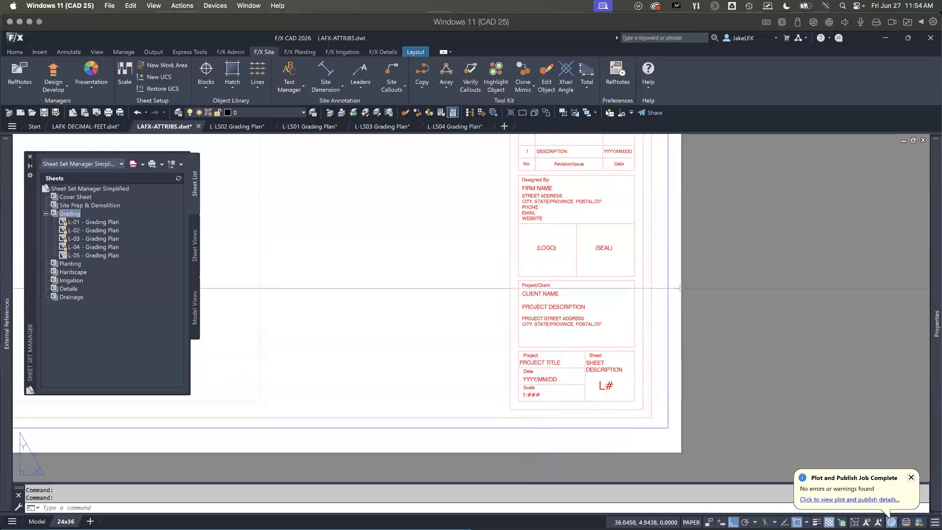
Step: Turn off auto-hide for the Properties palette so it stays docked beside the title block
mouse_move(936, 201)
left_click(924, 150)
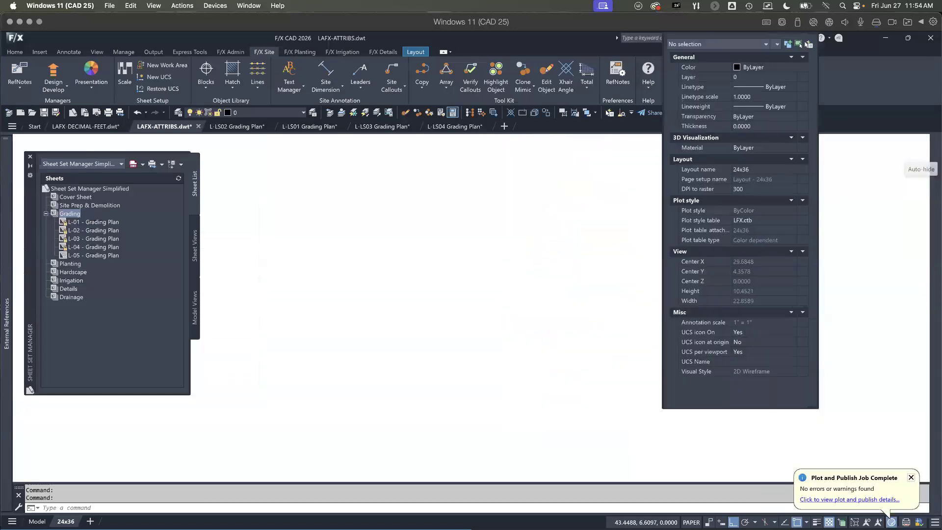
scroll(484, 323, "up", 2)
scroll(483, 323, "up", 2)
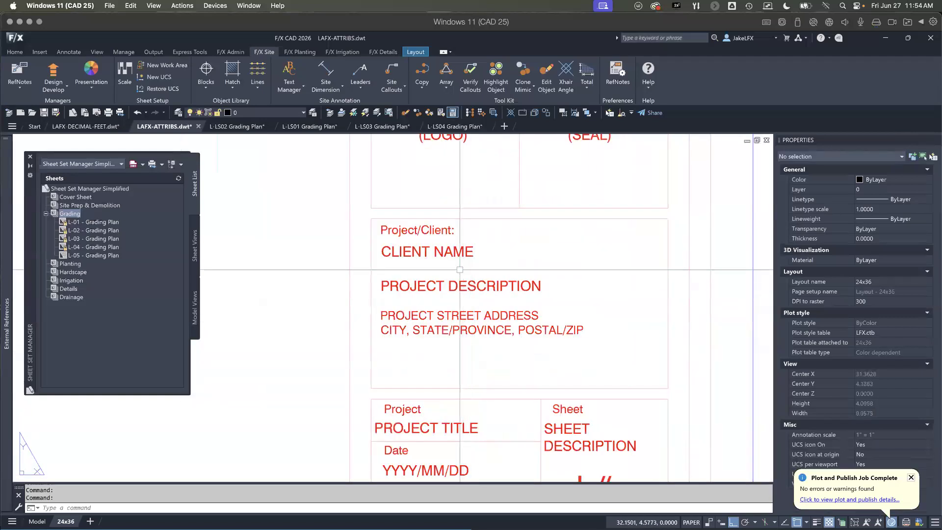
Step: Inspect the properties of the title block's client text, address text and the border around the project and sheet cells
left_click(458, 255)
scroll(454, 260, "down", 2)
key("Escape")
left_click(480, 303)
key("Escape")
left_click(479, 345)
left_click(416, 332)
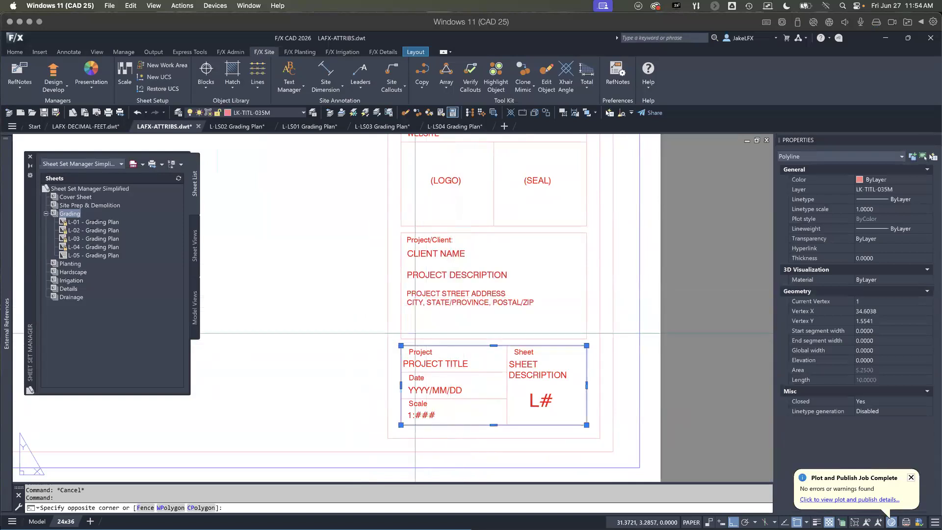
left_click(376, 315)
key("Escape")
scroll(385, 349, "down", 2)
middle_click_drag(382, 298, 406, 311)
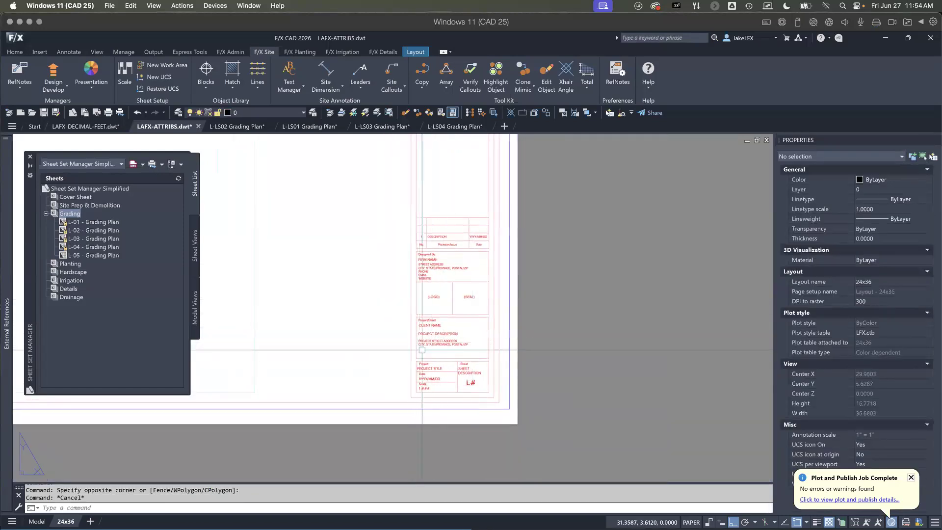
scroll(411, 345, "up", 2)
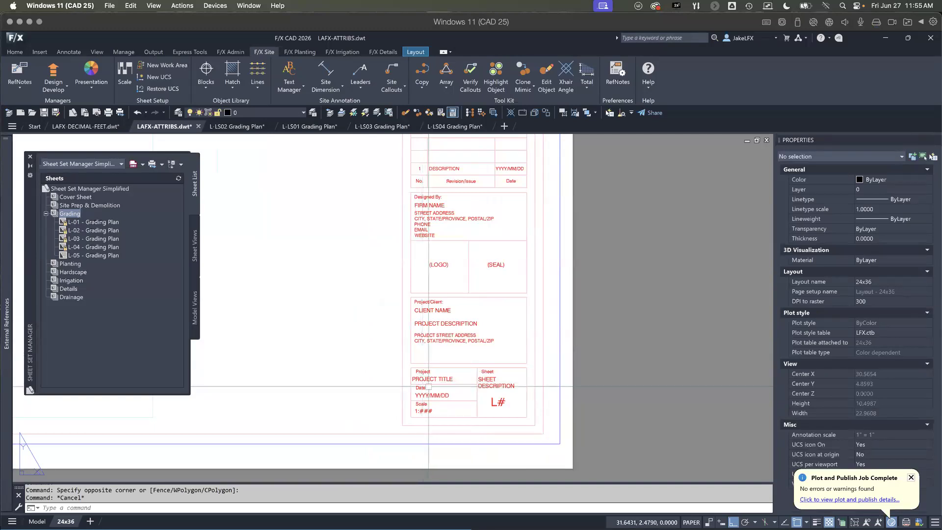
Step: Check the object types of the title block's address and client texts, its border polylines and its lower cells
left_click(422, 336)
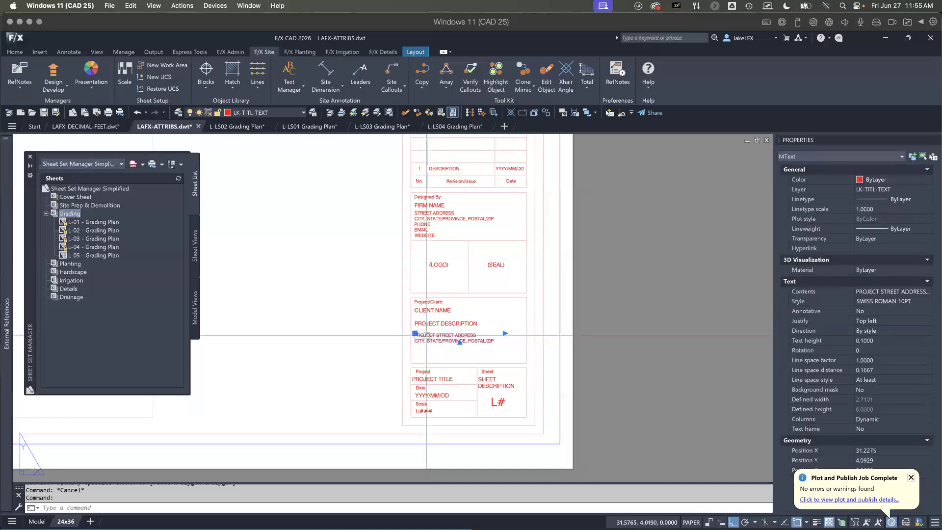
key("Escape")
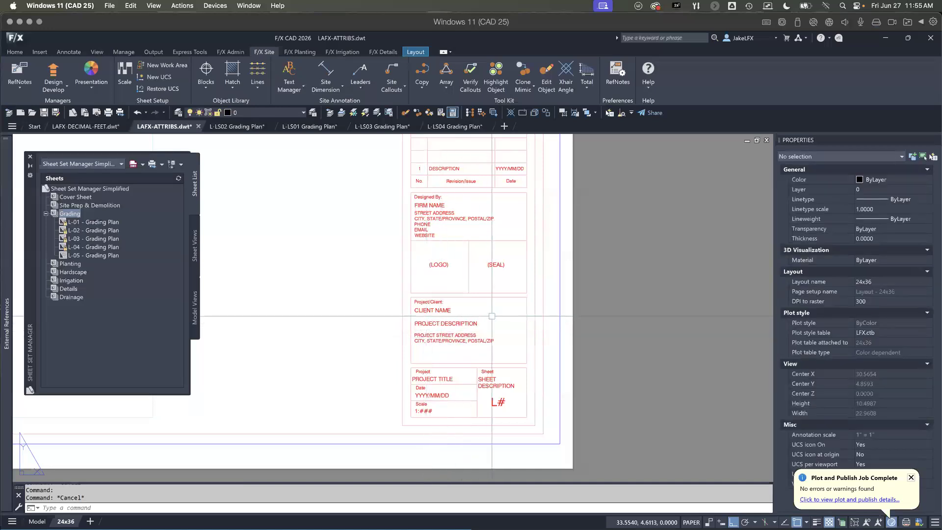
left_click(549, 309)
left_click(520, 290)
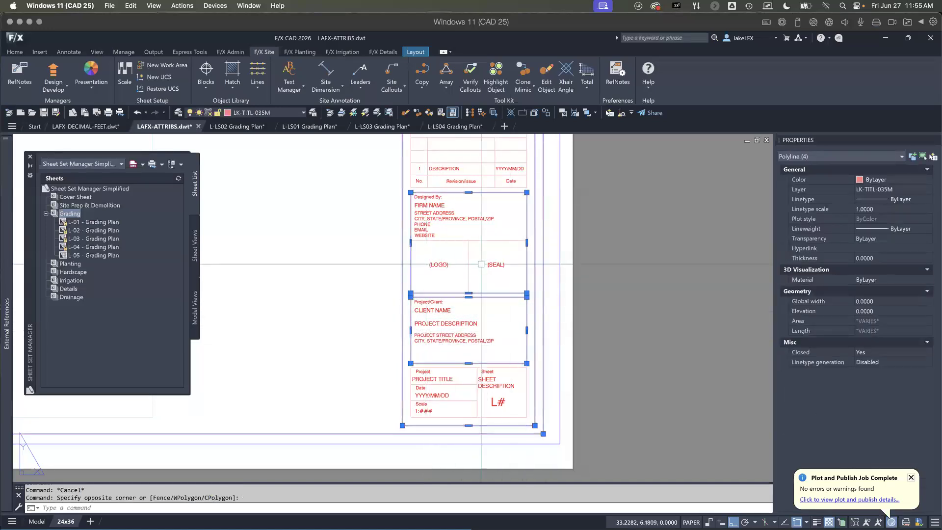
key("Escape")
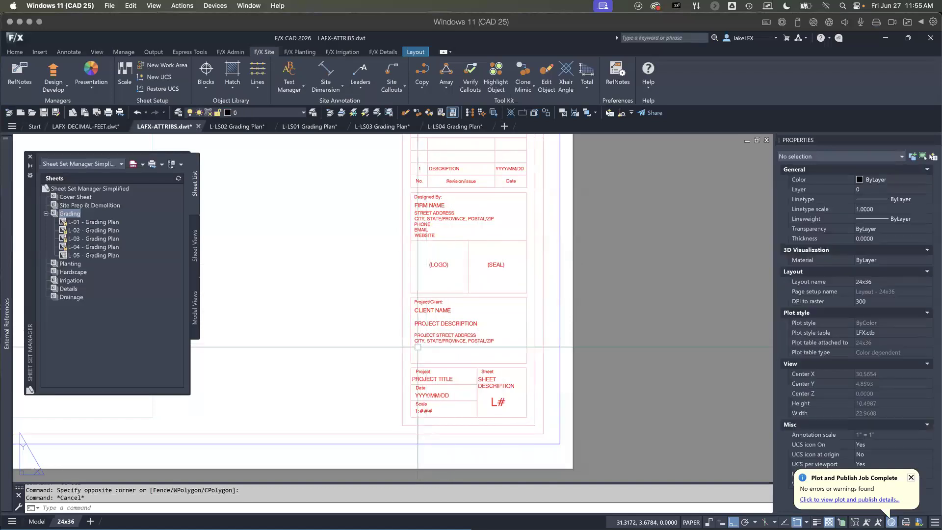
left_click(423, 338)
left_click(424, 321)
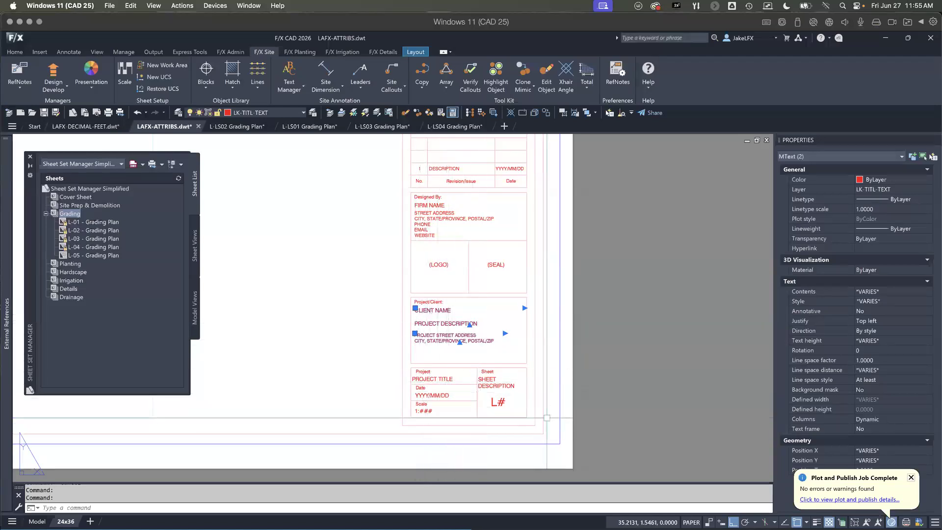
key("Escape")
left_click(549, 438)
left_click(401, 260)
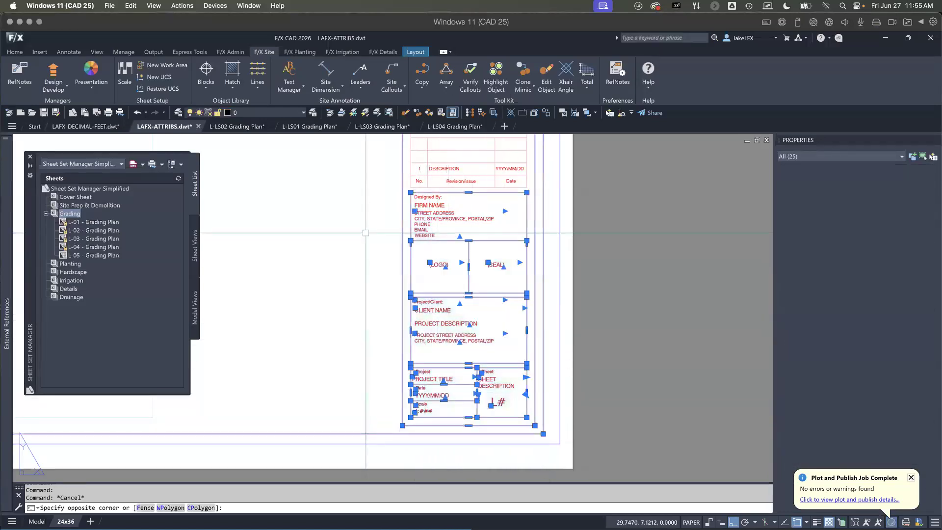
key("Escape")
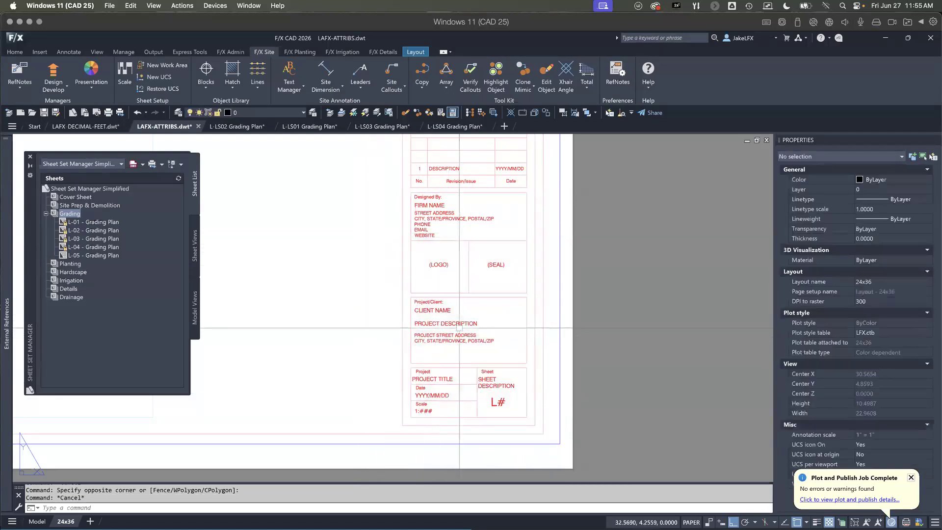
mouse_move(427, 322)
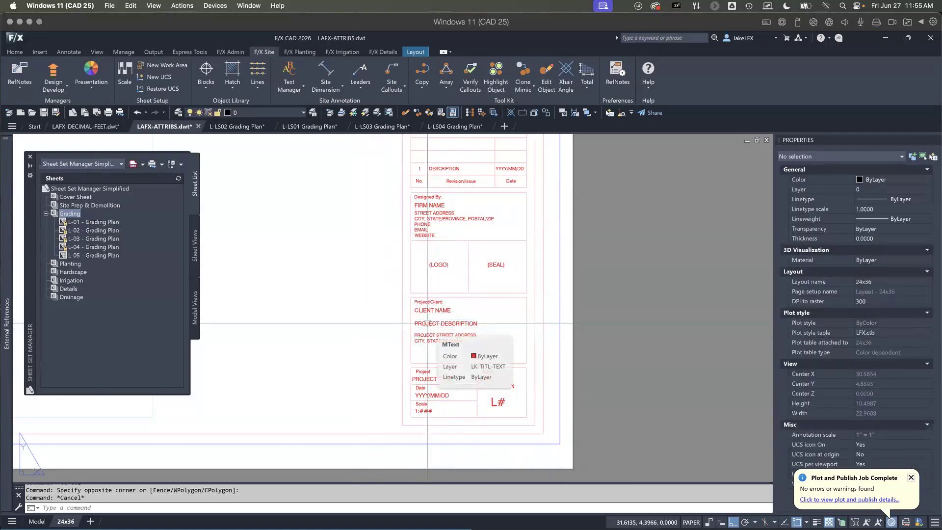
Step: Explode the CLIENT NAME and PROJECT DESCRIPTION multiline text into separate single-line texts, and check the description line
scroll(427, 323, "up", 5)
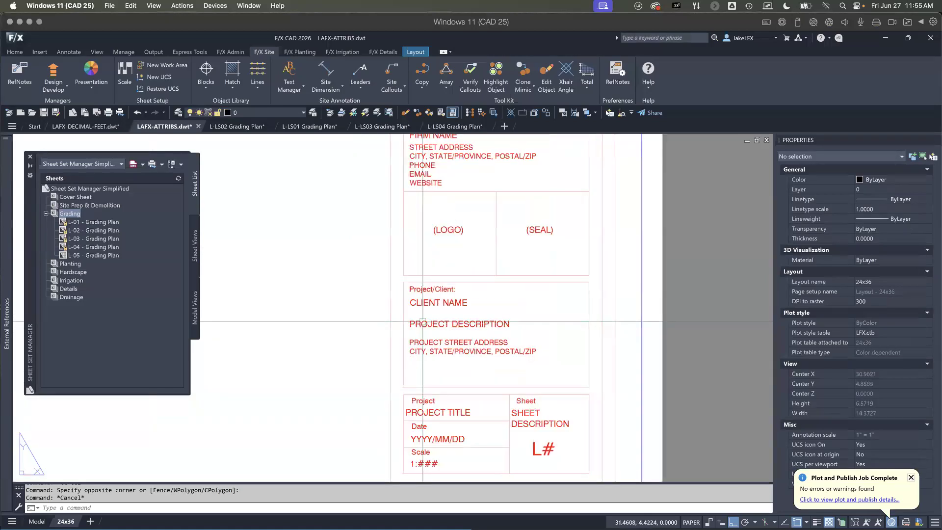
left_click(427, 293)
scroll(427, 292, "down", 2)
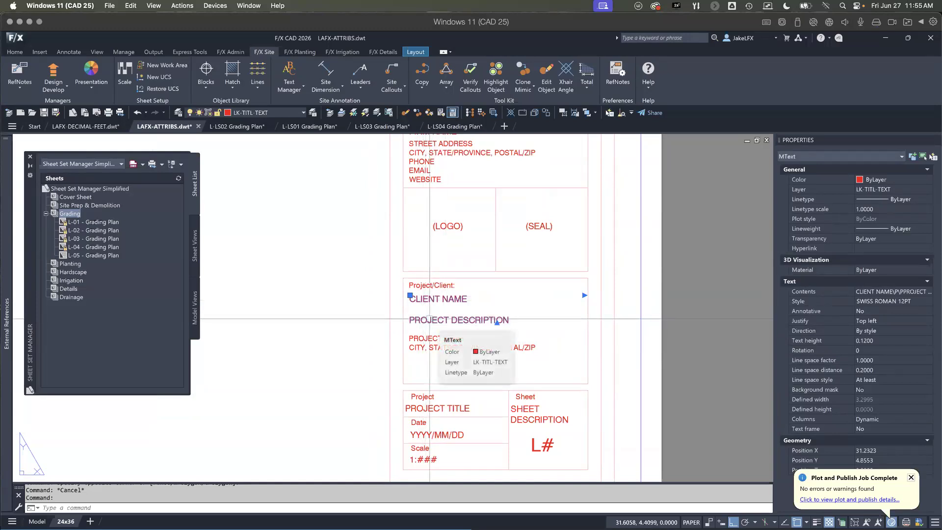
scroll(430, 319, "up", 2)
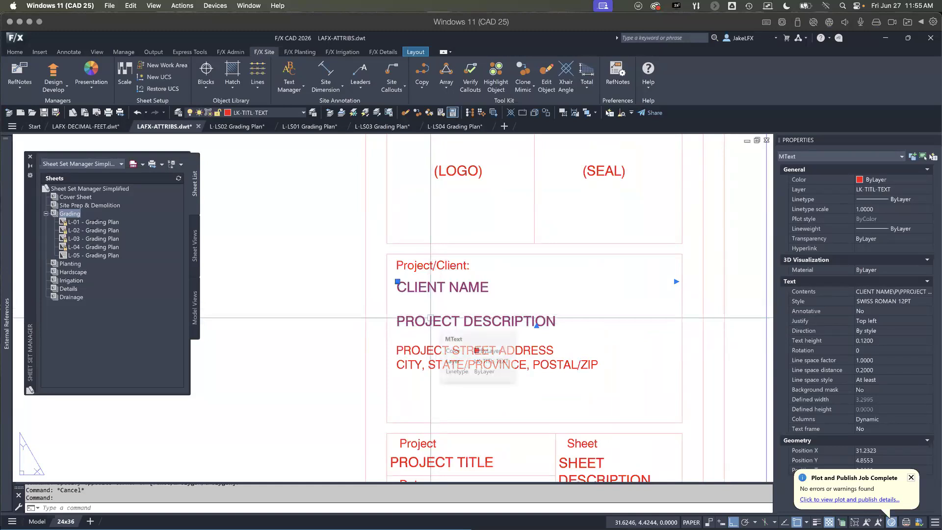
type("x")
key("Return")
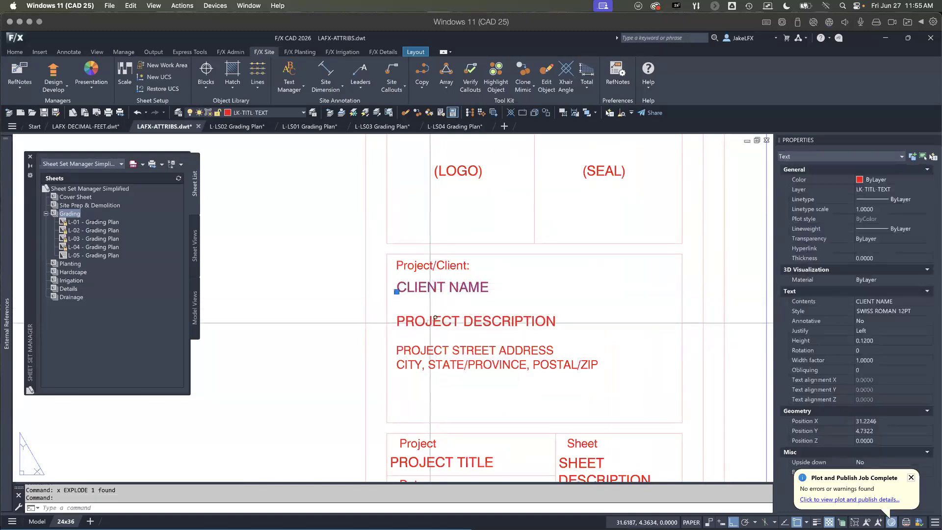
key("Escape")
left_click(431, 324)
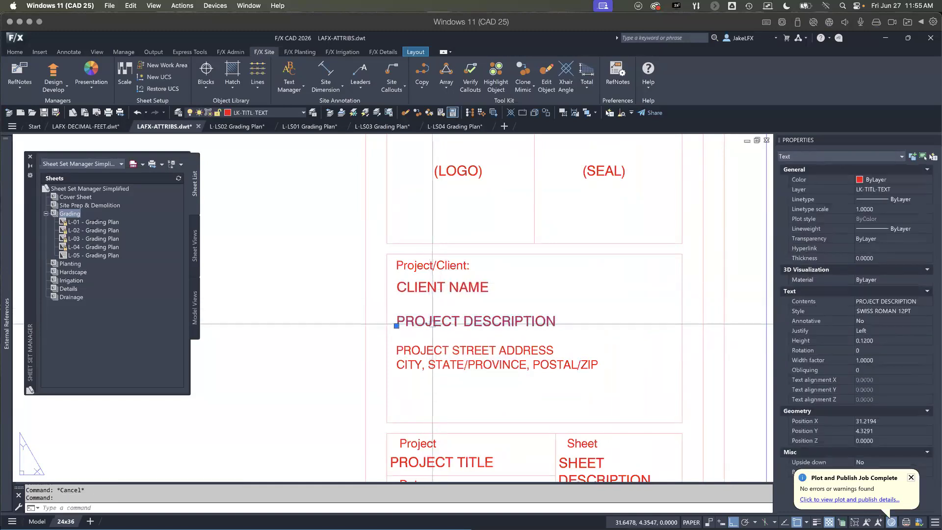
key("Escape")
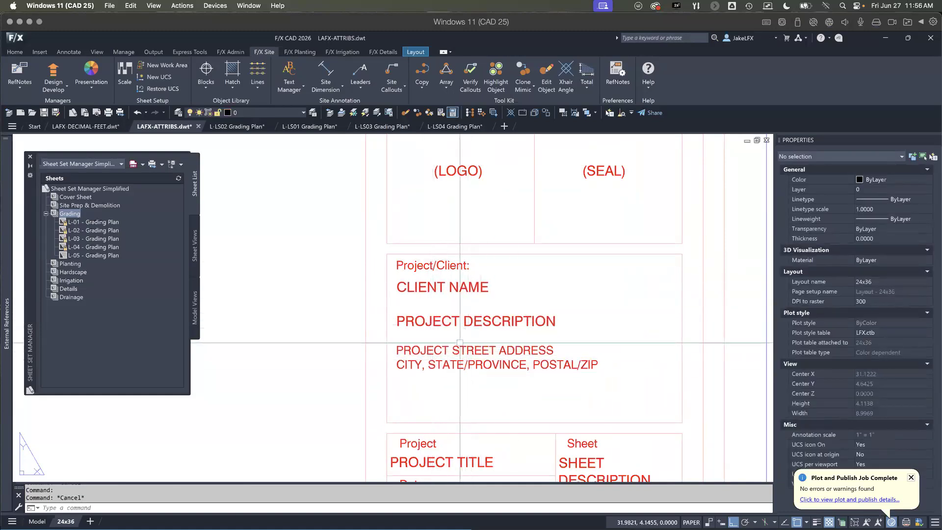
Step: Explode the PROJECT STREET ADDRESS multiline text into single-line texts and check the street address line
left_click(459, 349)
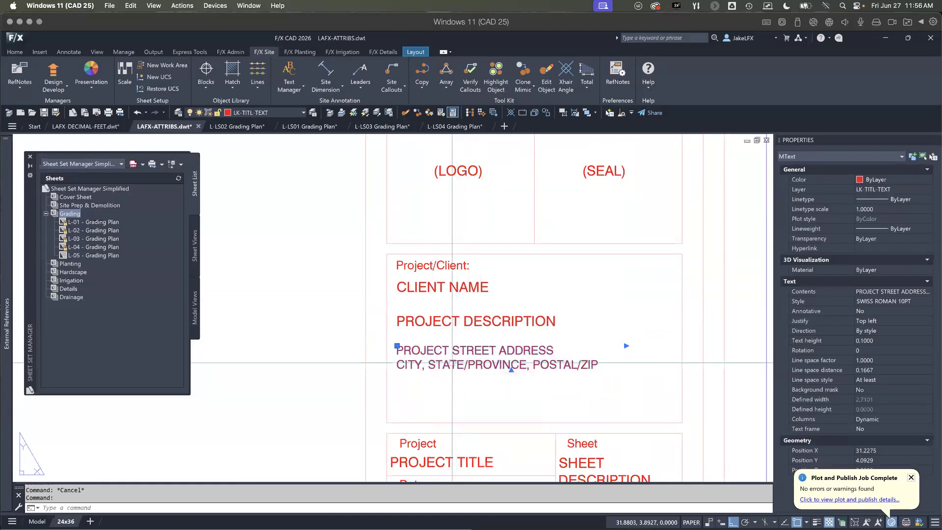
type("x")
key("Return")
left_click(453, 365)
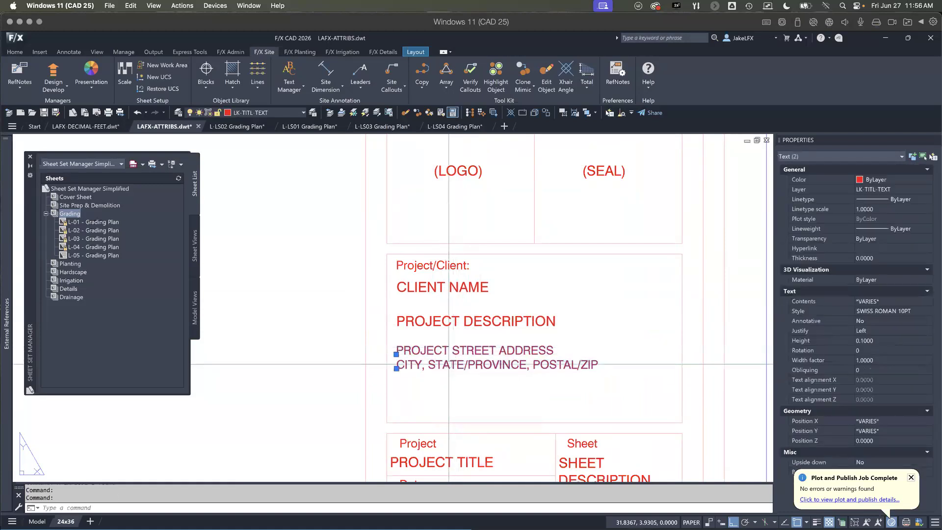
left_click(450, 348)
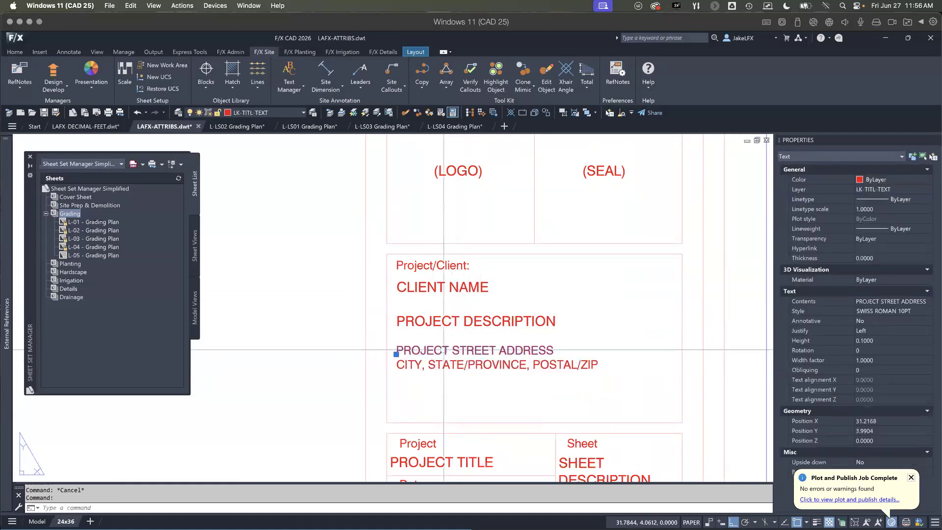
key("Escape")
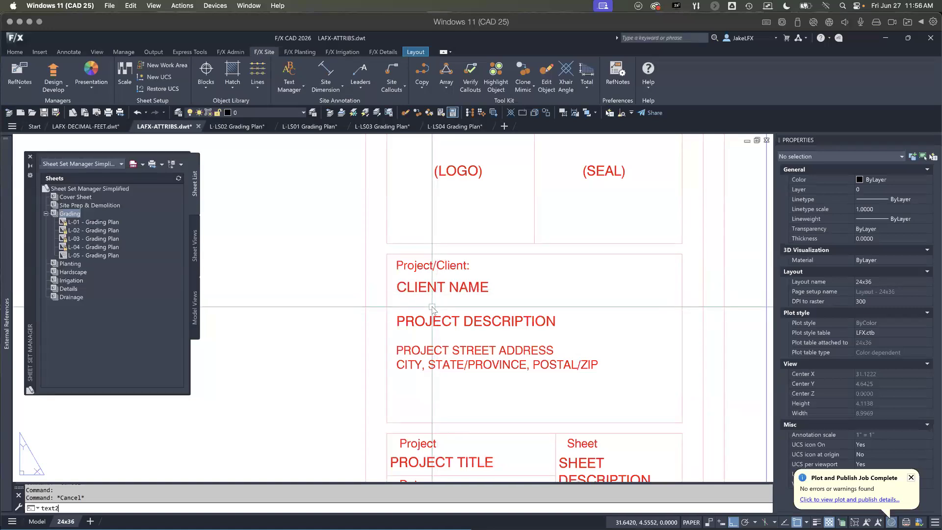
Step: Convert the CLIENT NAME text into an attribute with tag CLIENT_NAME and check the sheet set's client name field
key("Return")
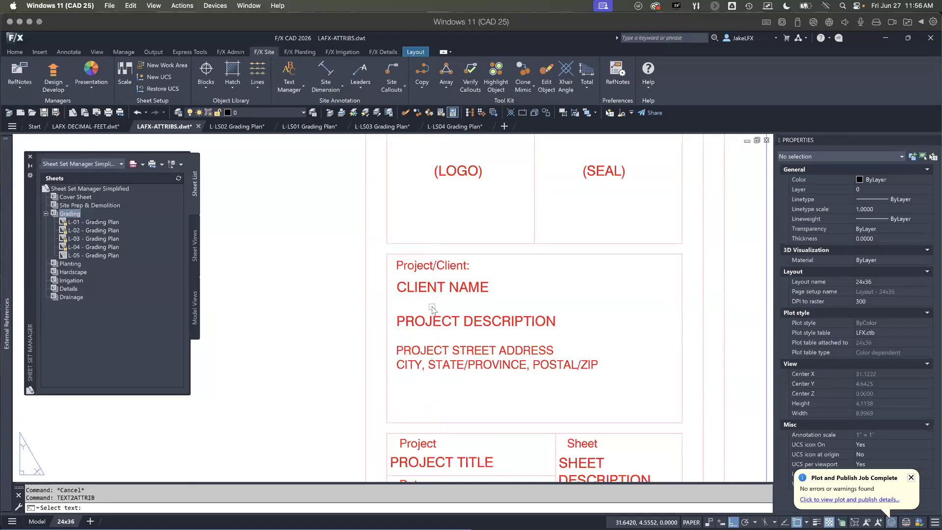
left_click(432, 288)
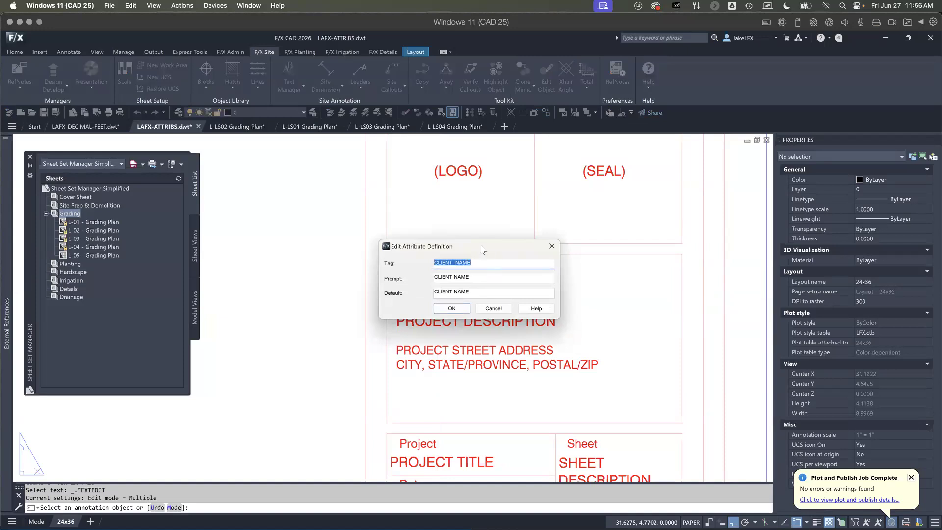
left_click_drag(481, 246, 307, 203)
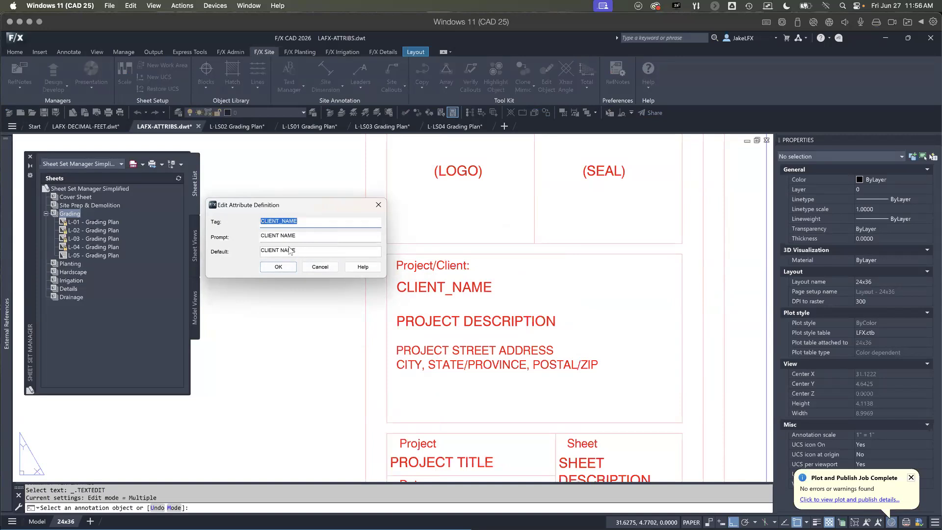
left_click(279, 267)
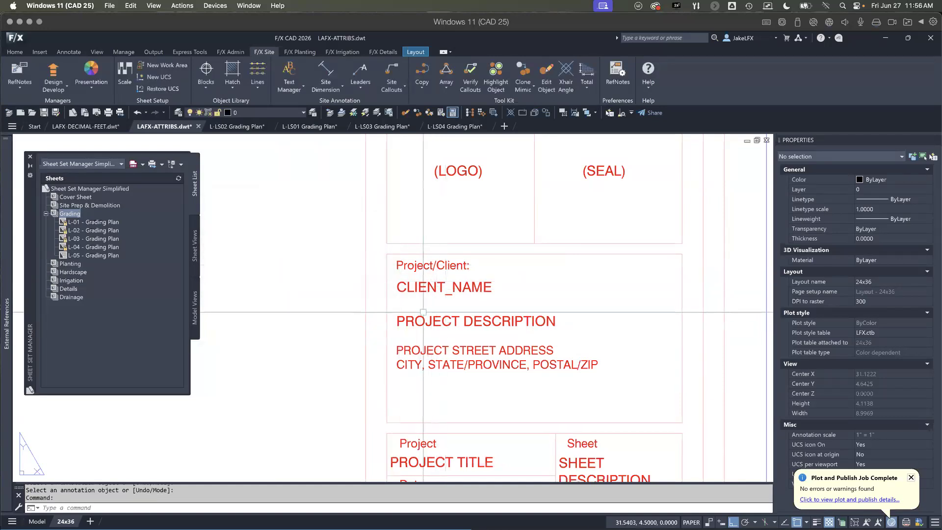
left_click(80, 190)
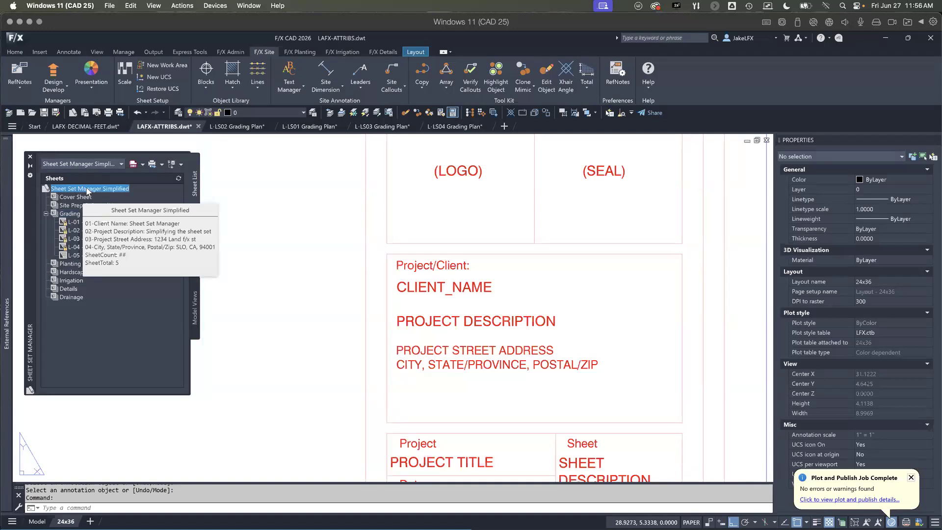
Step: Convert the L# text in the Sheet cell into an attribute with tag SHEETNO, prompt "Sheet Number?" and default ##
middle_click_drag(550, 422, 481, 267)
left_click(506, 311)
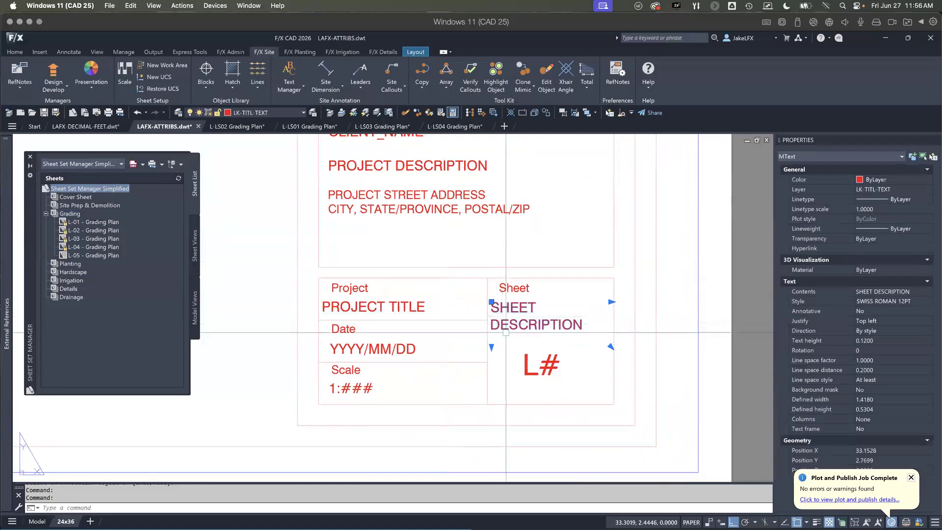
key("Escape")
left_click(526, 366)
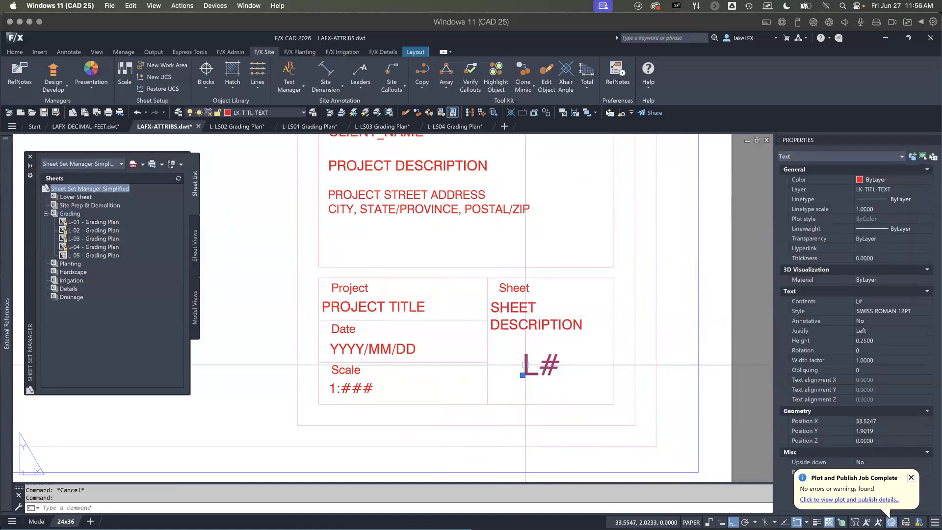
type("TEXT2ATTRIB")
key("Return")
left_click(525, 366)
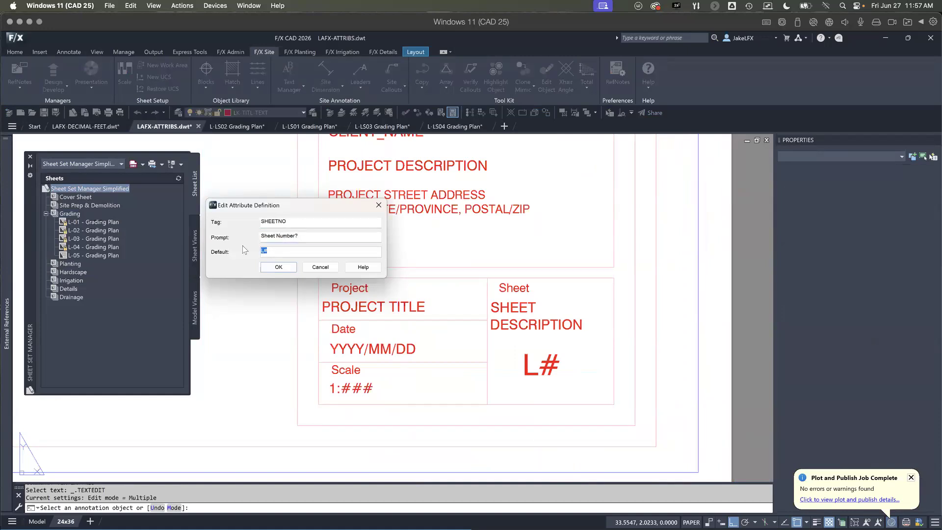
type("##")
left_click(279, 268)
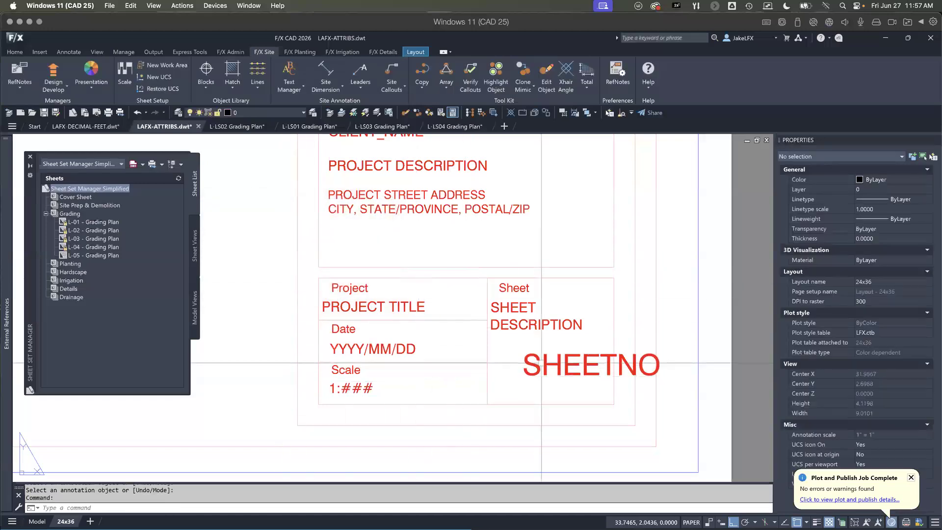
Step: Set the SHEETNO attribute's justification to Middle center and move it horizontally to the middle of the Sheet cell
left_click(523, 372)
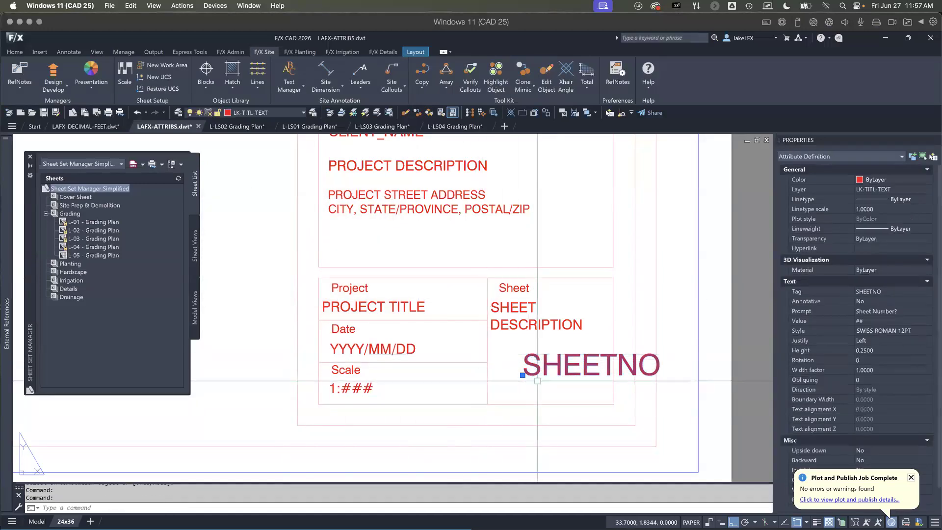
left_click(868, 342)
left_click(868, 343)
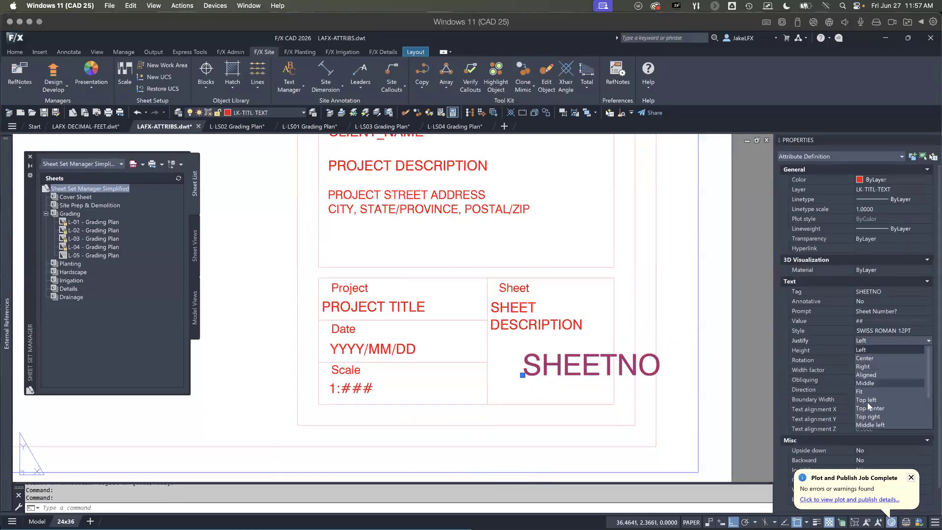
scroll(869, 419, "down", 3)
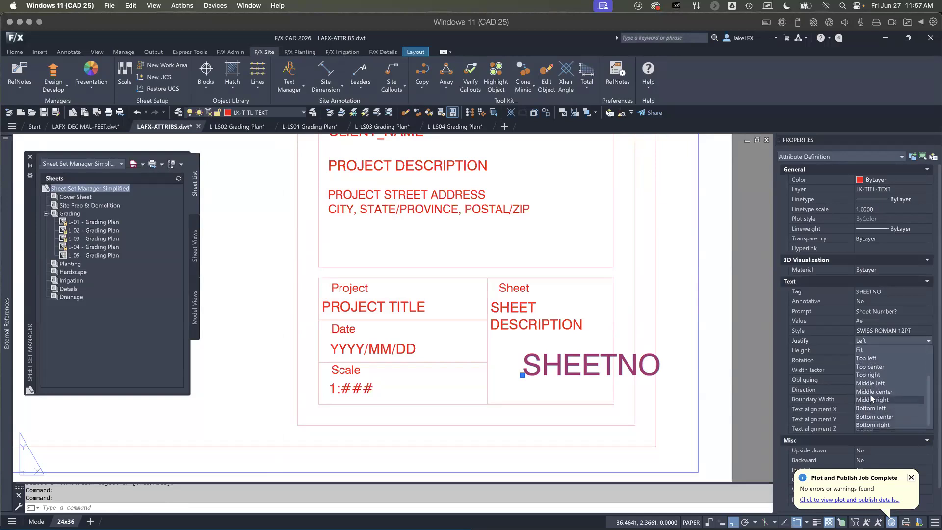
left_click(870, 392)
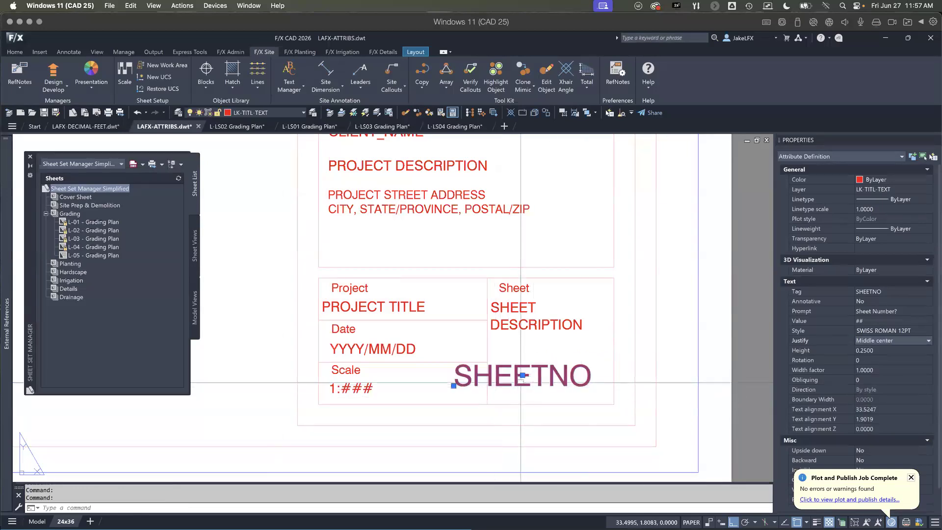
type("m")
key("Return")
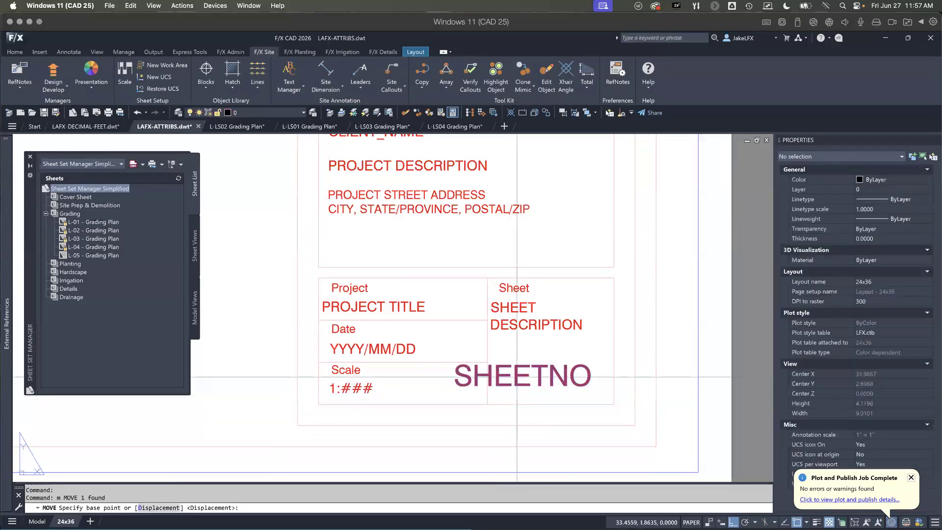
left_click(527, 361)
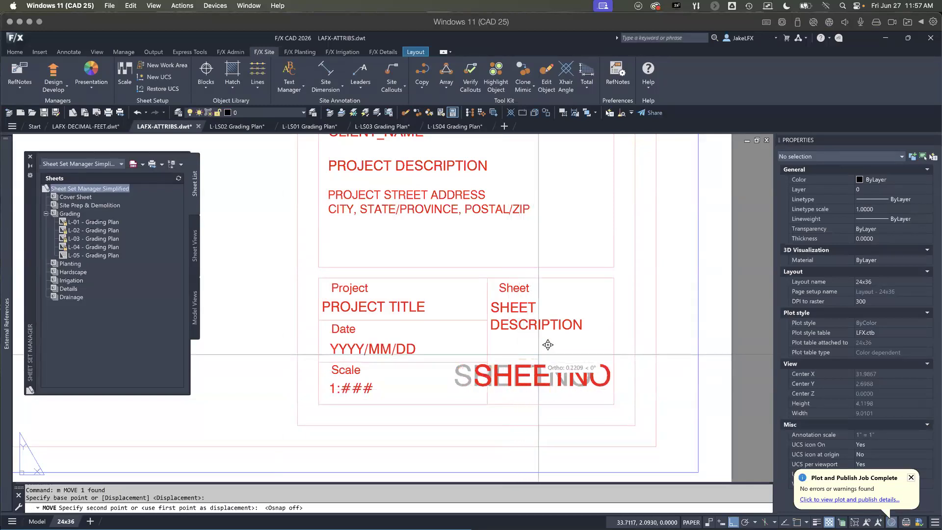
left_click(542, 358)
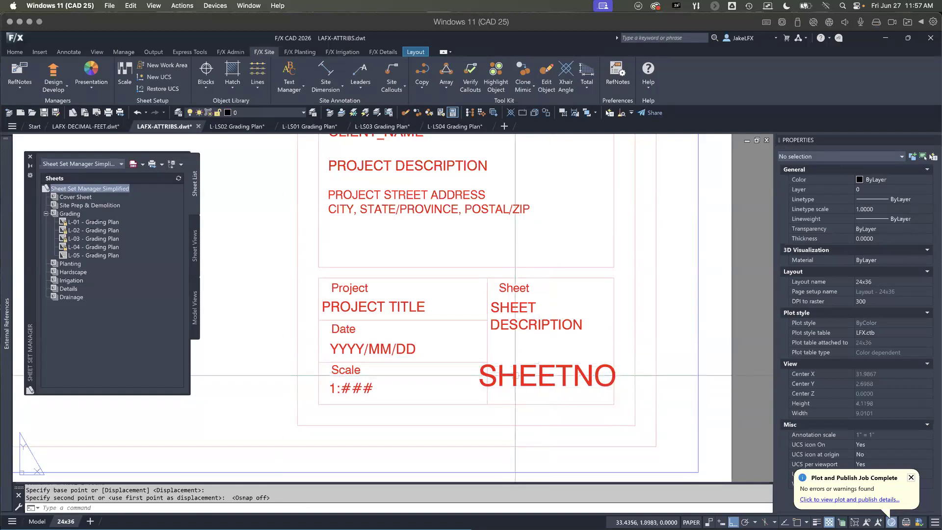
Step: Select all title block linework, text and attributes on the 24x36 layout and start a block definition from them
scroll(533, 386, "down", 2)
left_click(586, 403)
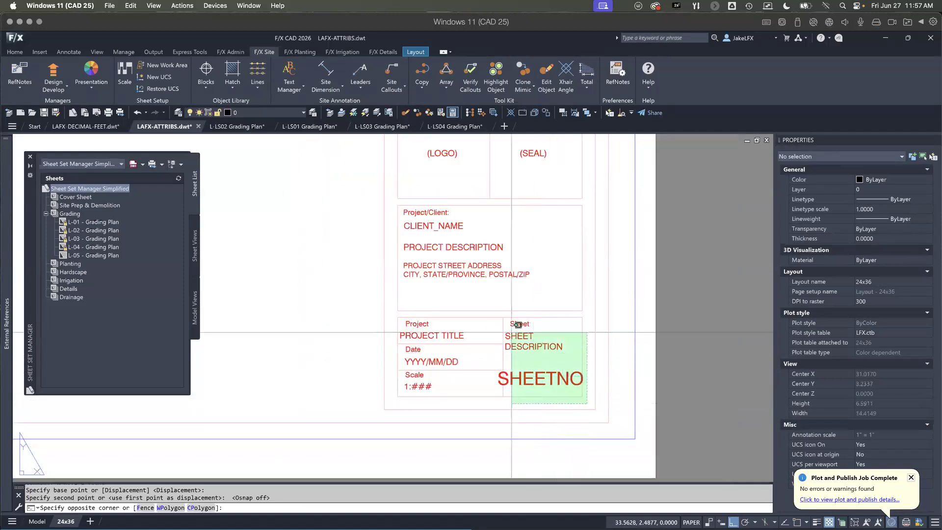
left_click(382, 182)
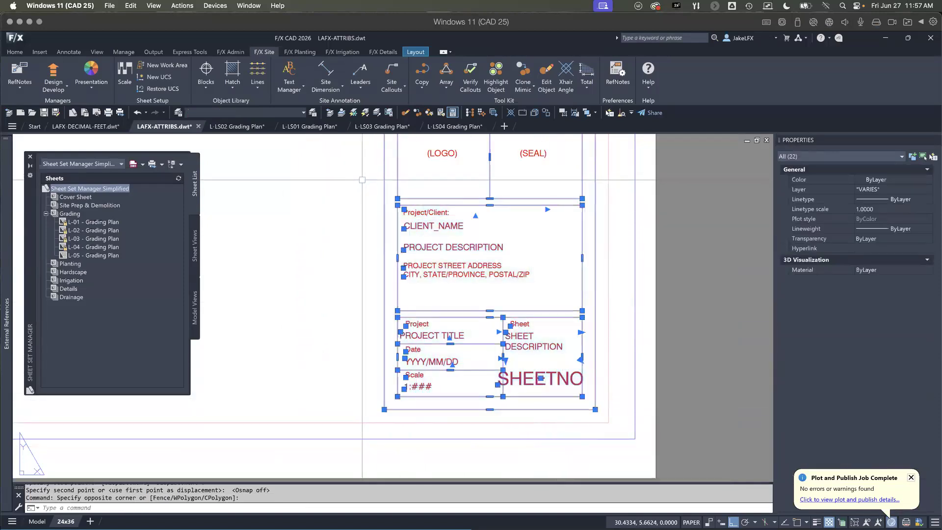
scroll(381, 194, "down", 2)
scroll(369, 196, "down", 2)
key("ctrl+a")
scroll(371, 208, "down", 1)
middle_click_drag(370, 211, 475, 331)
left_click(455, 337)
left_click(460, 331, "shift")
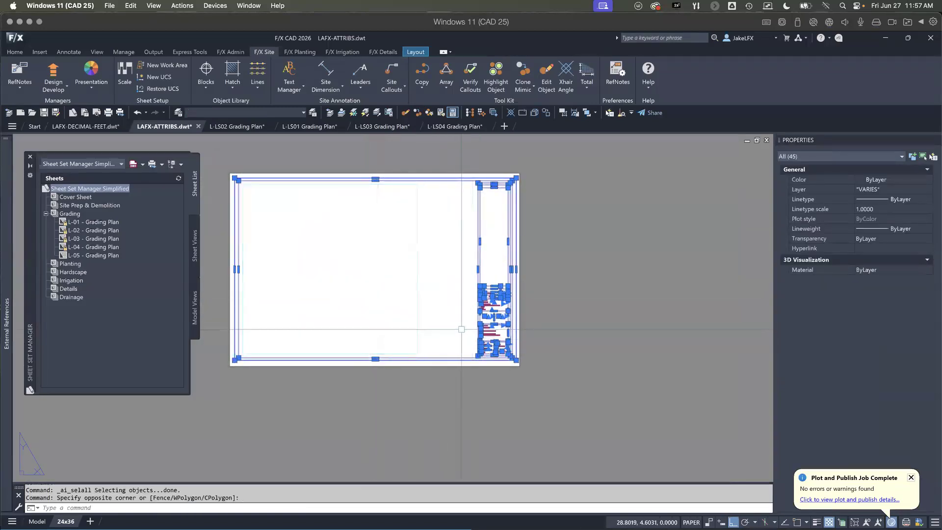
key("Return")
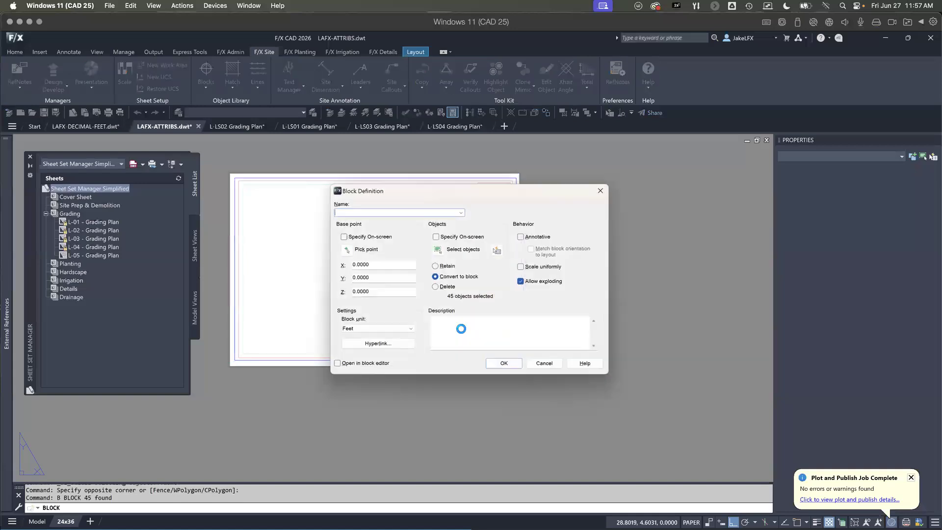
Step: Name the block LAFX-TITLEBLOCK-24x36, reselect the title block objects for it, and create it with the default attribute values
left_click(461, 213)
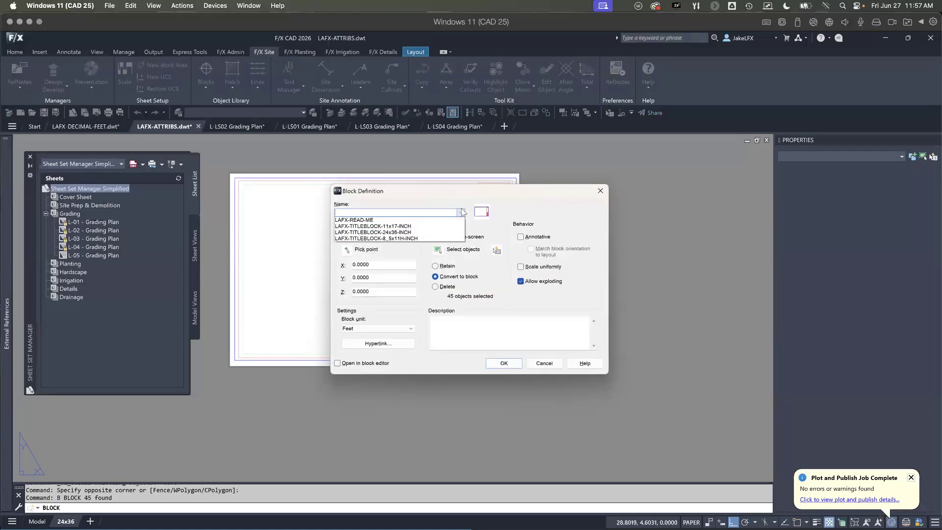
left_click(405, 233)
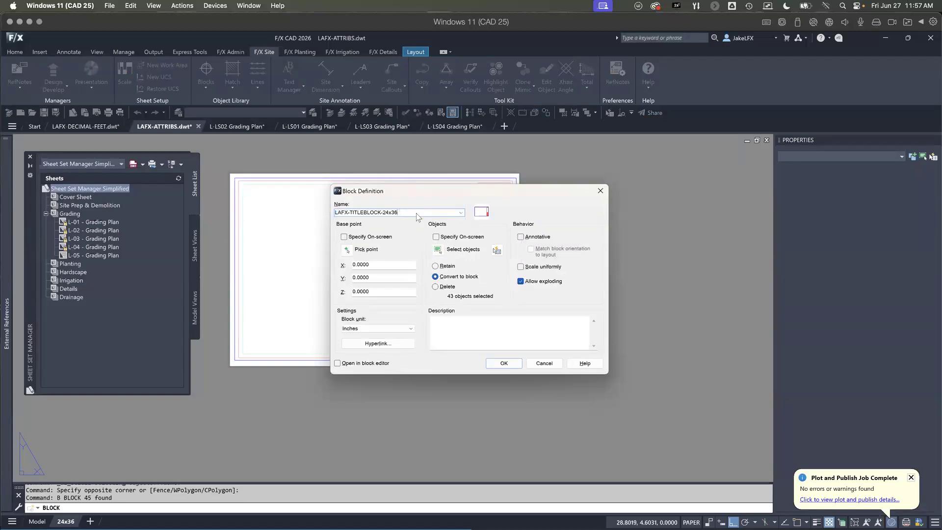
left_click(504, 363)
left_click(478, 293)
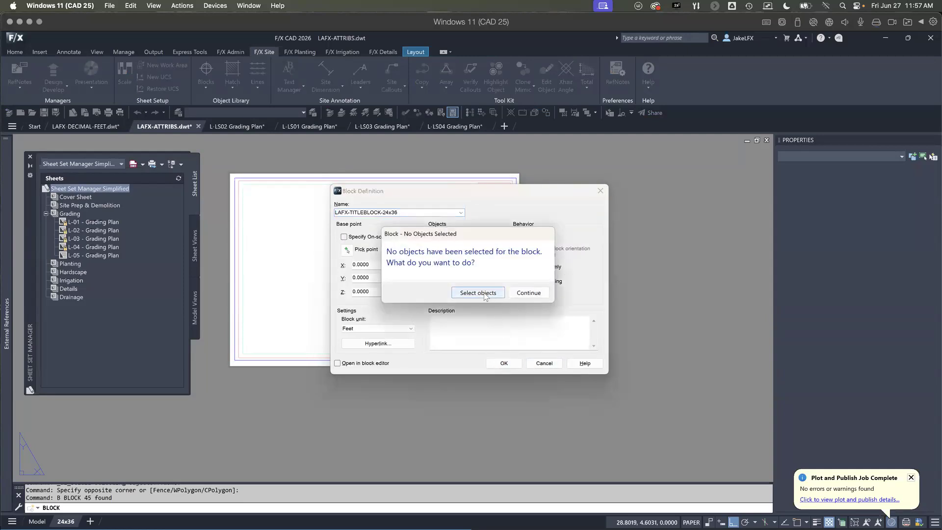
left_click(536, 367)
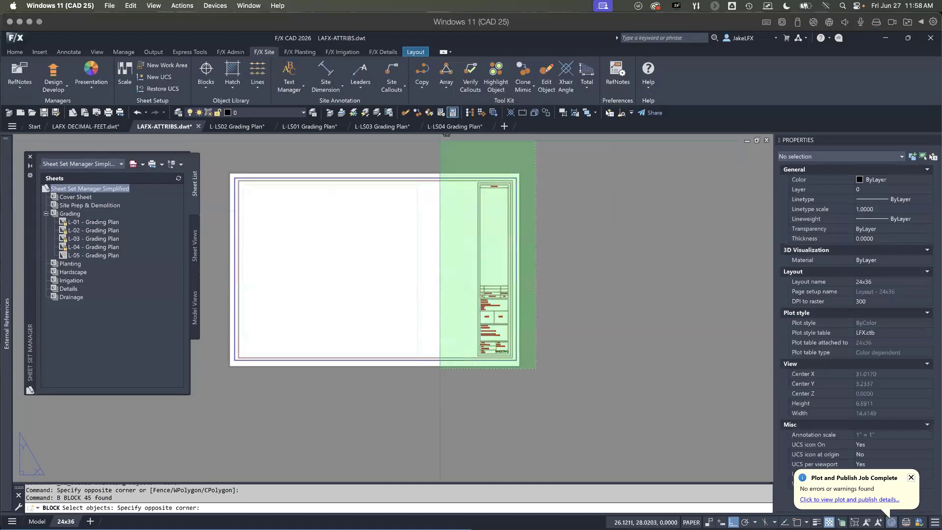
left_click(448, 142)
key("Return")
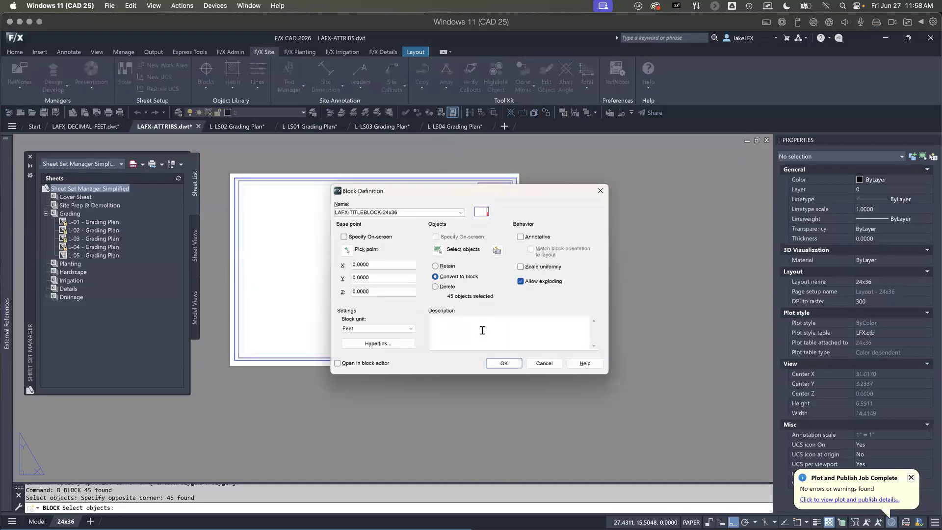
left_click(503, 364)
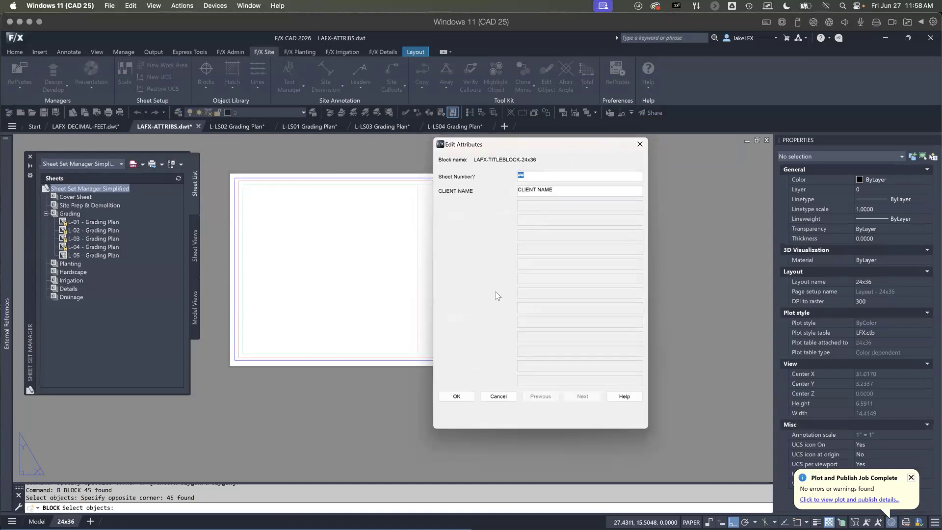
left_click(457, 396)
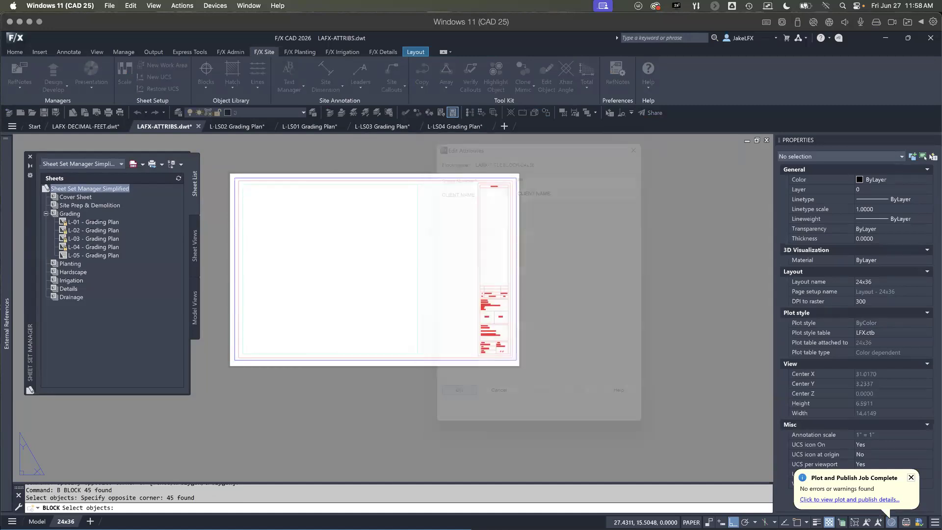
Step: Check the sheet number and client name attributes of the new title block in the Enhanced Attribute Editor
scroll(495, 367, "up", 6)
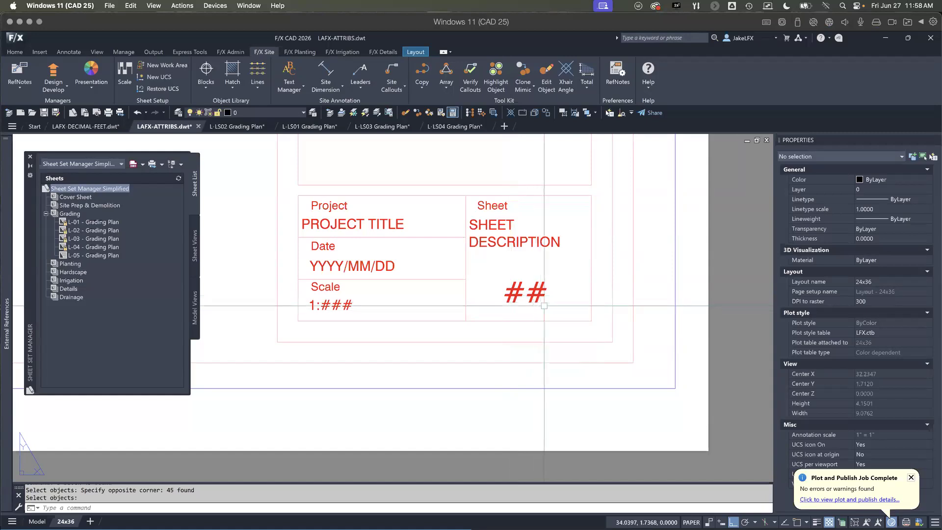
left_click(505, 295)
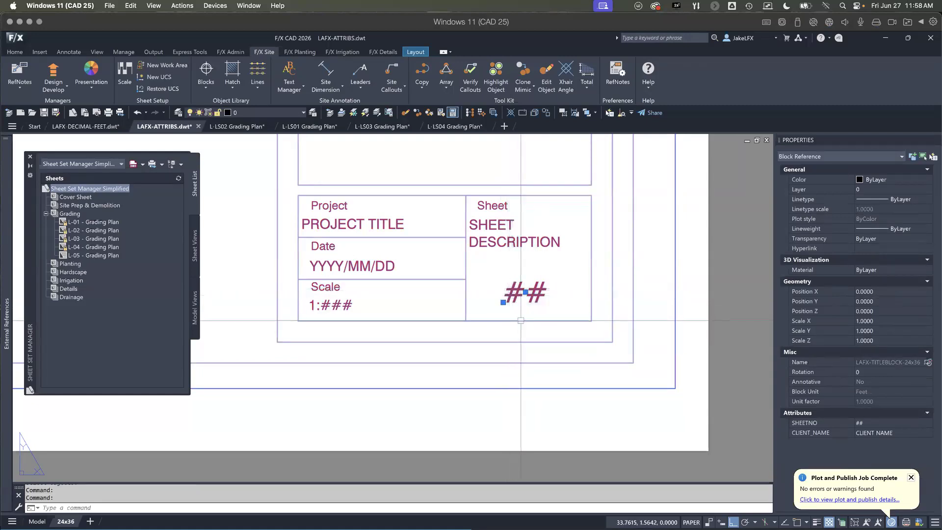
double_click(520, 321)
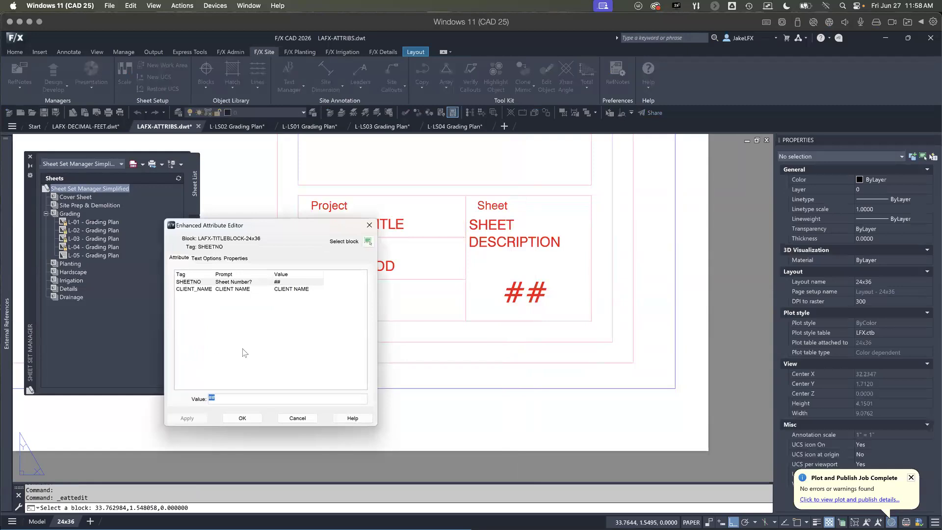
left_click(298, 419)
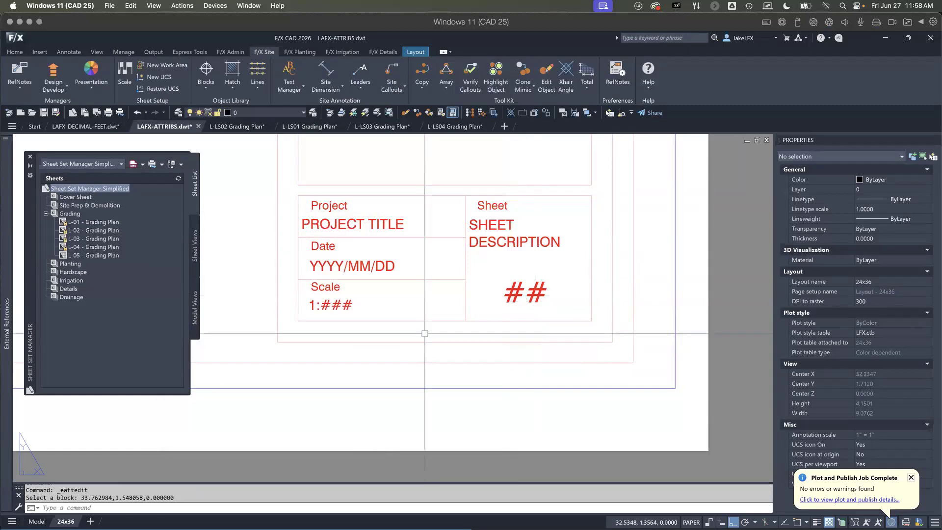
Step: Open the LAFX-TITLEBLOCK-24x36 block definition in the Block Editor at its project and sheet text
type("b")
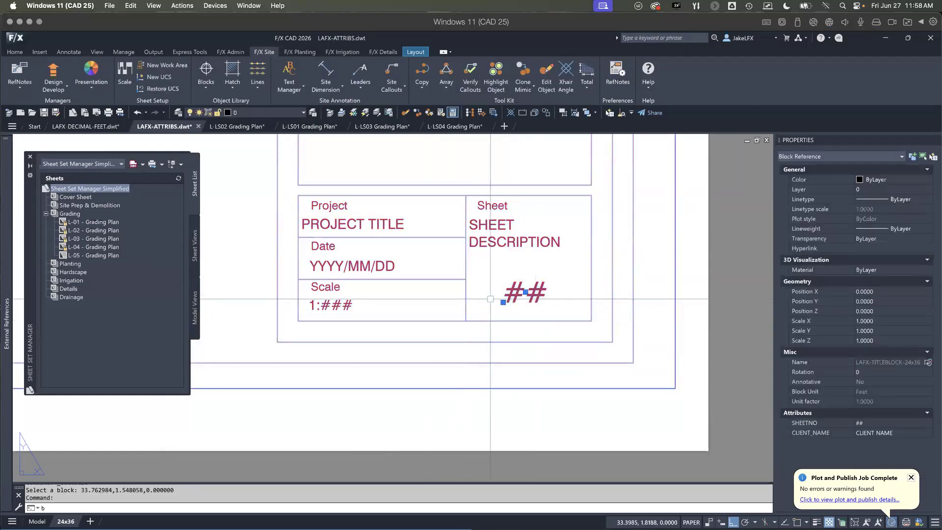
key("Return")
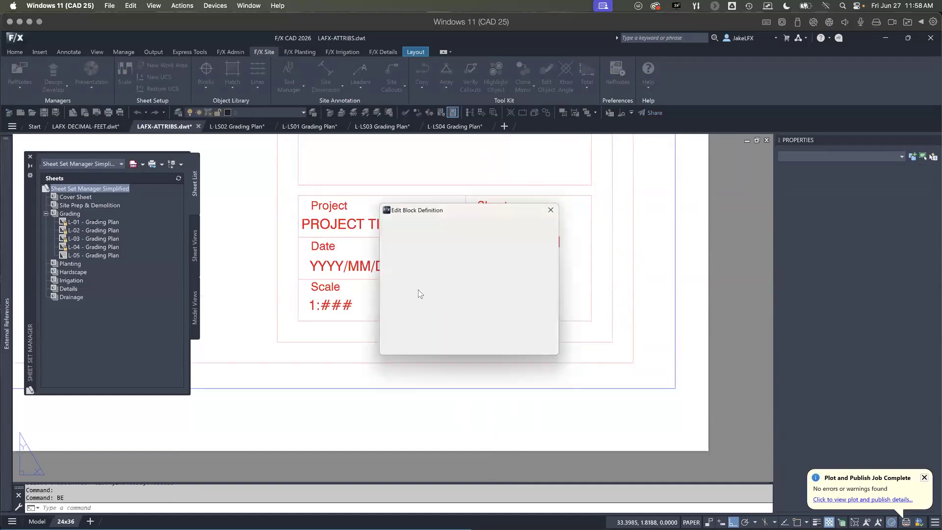
left_click(457, 349)
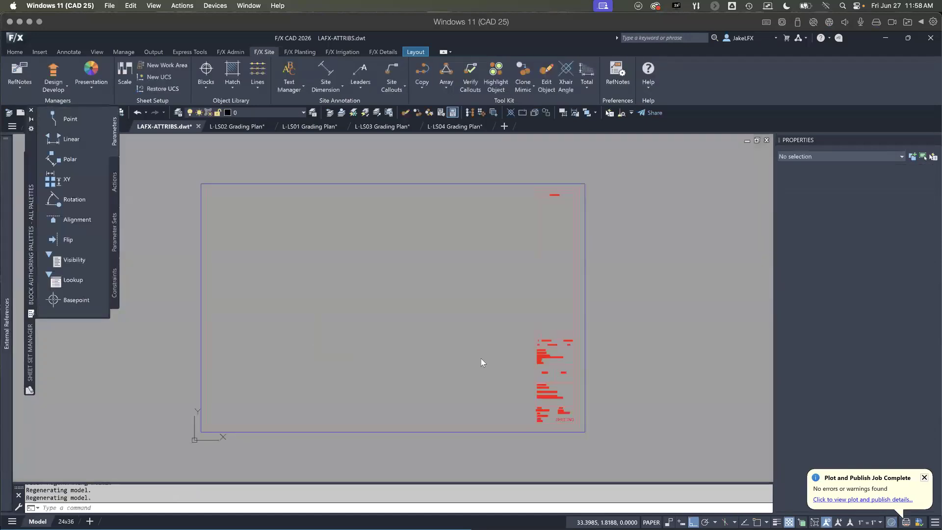
scroll(569, 422, "up", 5)
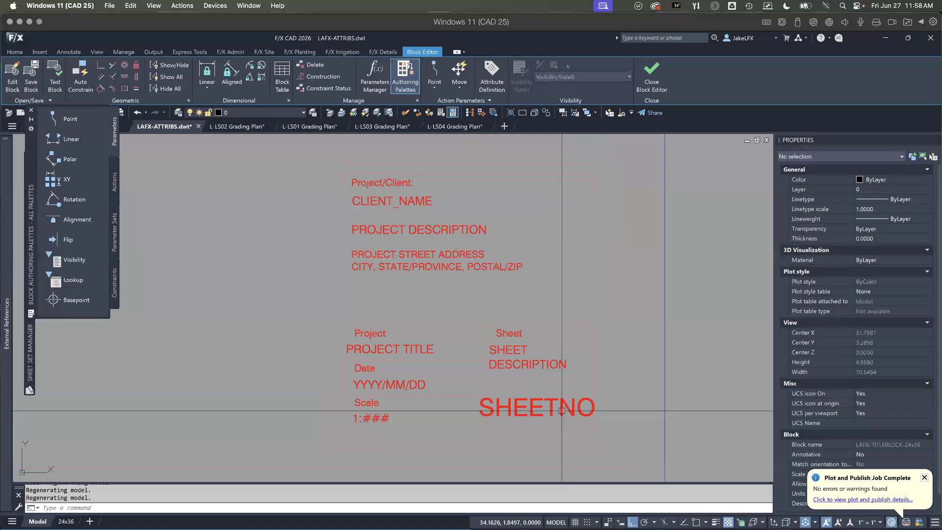
Step: Move the SHEETNO attribute slightly straight up within the title block definition
left_click(572, 406)
type("m")
scroll(573, 406, "down", 3)
key("Return")
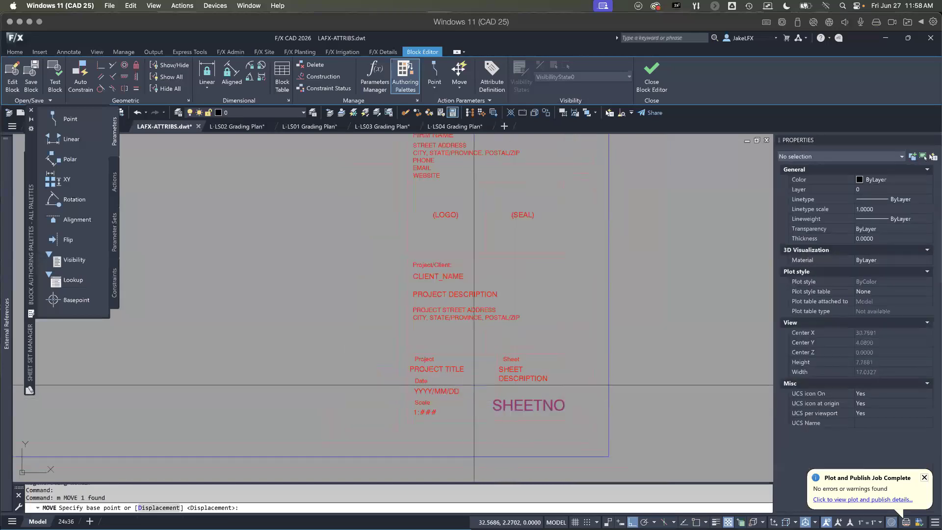
left_click(331, 386)
left_click(331, 375)
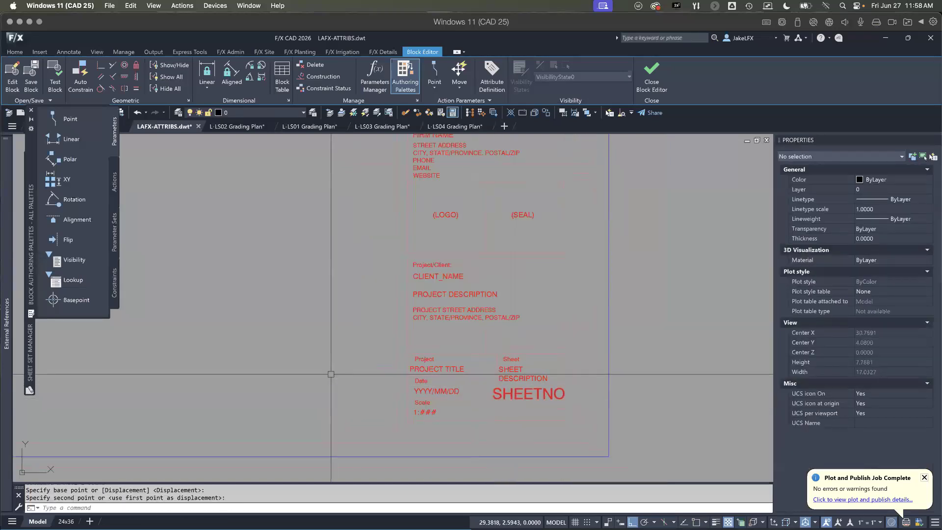
Step: Save the block changes, close the Block Editor, and run REGENALL on the 24x36 layout to check the sheet number's position
scroll(493, 378, "down", 5)
left_click(652, 74)
left_click(461, 269)
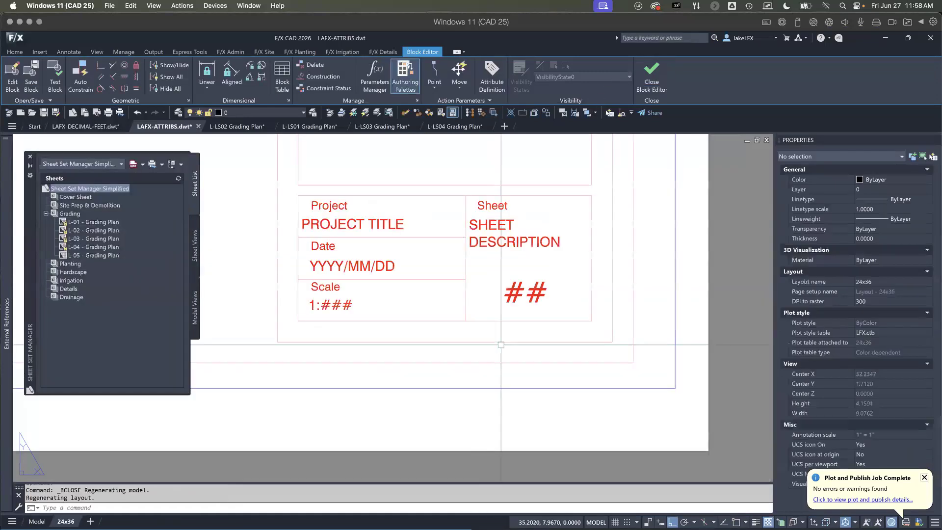
scroll(466, 249, "up", 3)
type("REA")
key("Return")
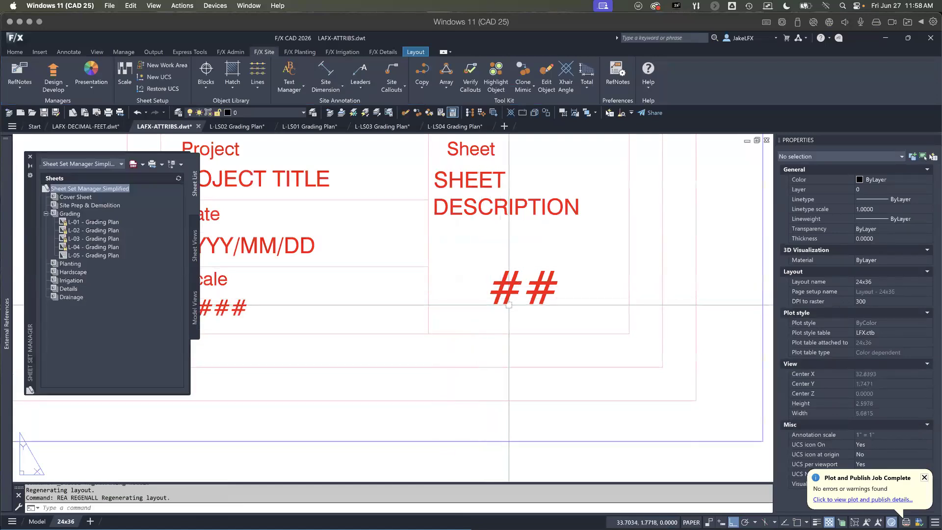
scroll(479, 323, "down", 3)
scroll(480, 329, "up", 3)
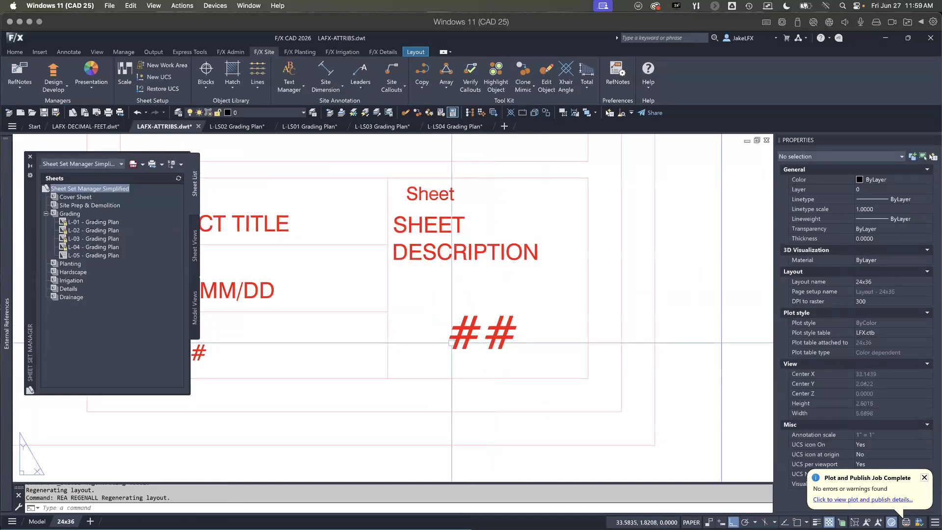
Step: Synchronize the attributes of the LAFX-TITLEBLOCK-24x36 block with ATTSYNC, selecting the block on the layout
type("y")
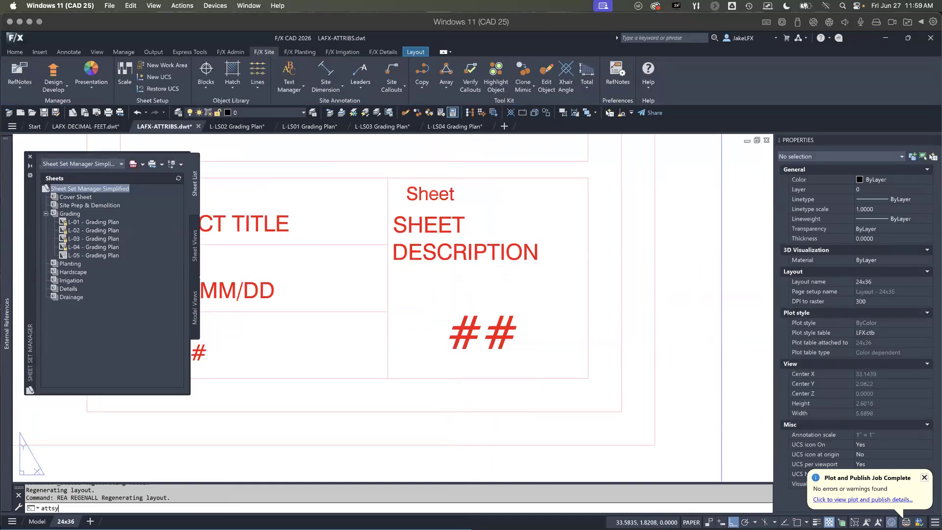
key("Return")
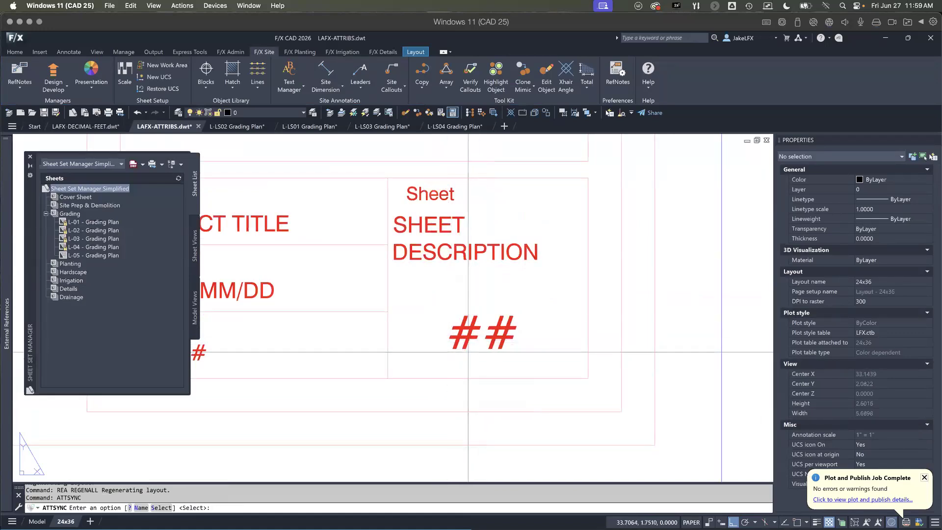
key("Return")
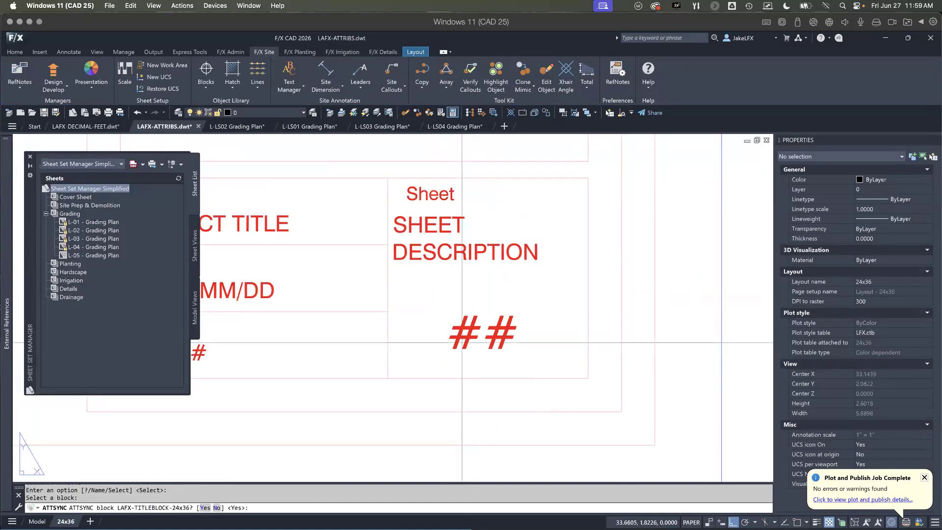
left_click(370, 367)
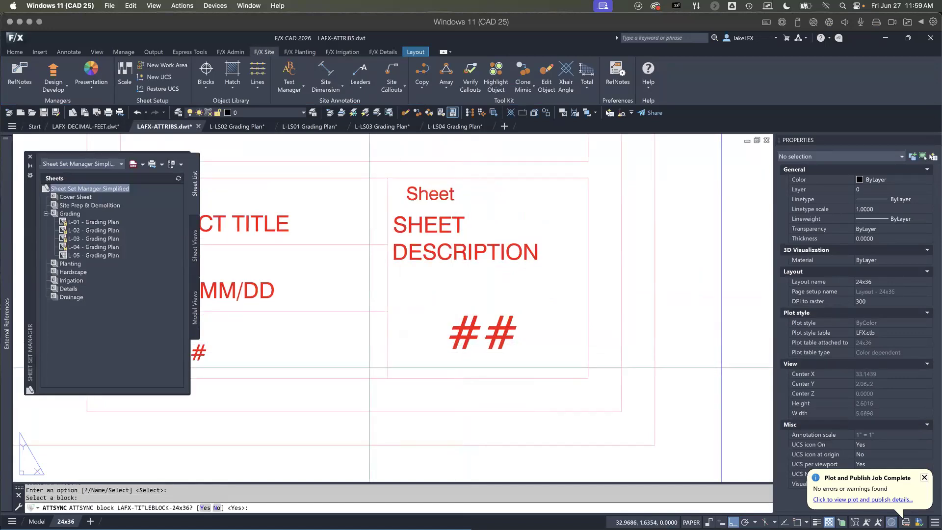
key("Return")
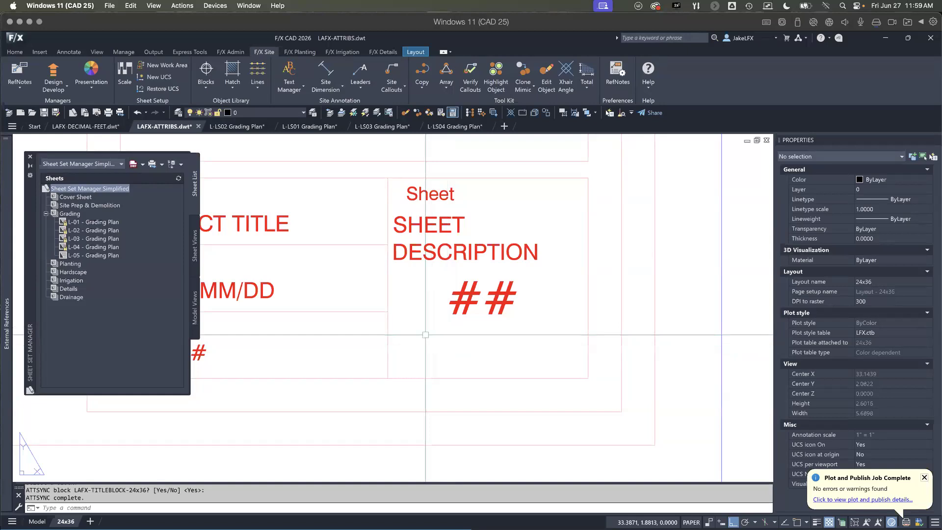
scroll(424, 307, "down", 4)
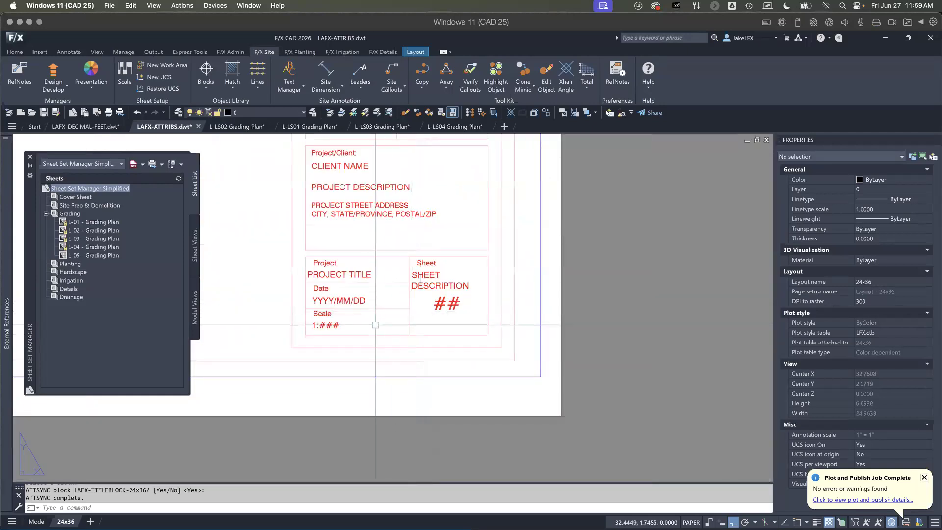
middle_click_drag(376, 325, 539, 316)
Step: Switch to the L-LS02 Grading Plan drawing and examine the sheet set fields and scale in its title block
mouse_move(89, 129)
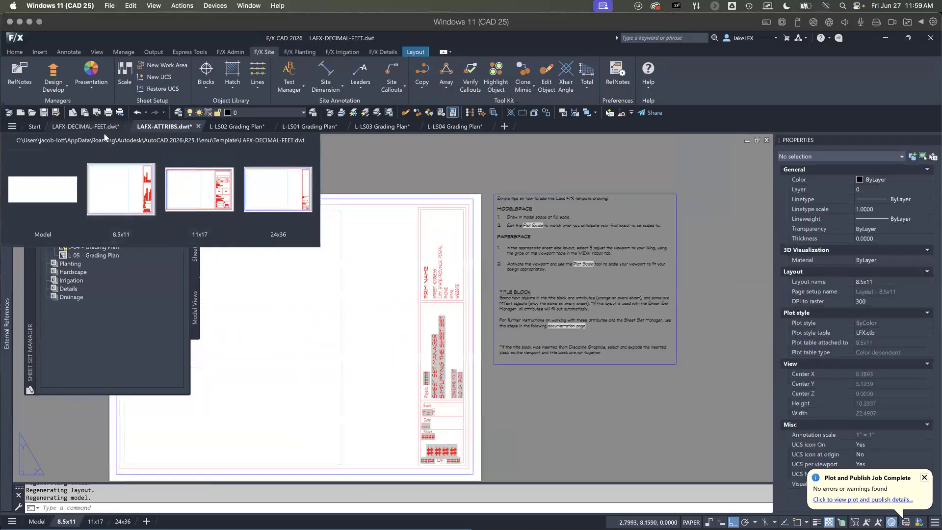
left_click(236, 128)
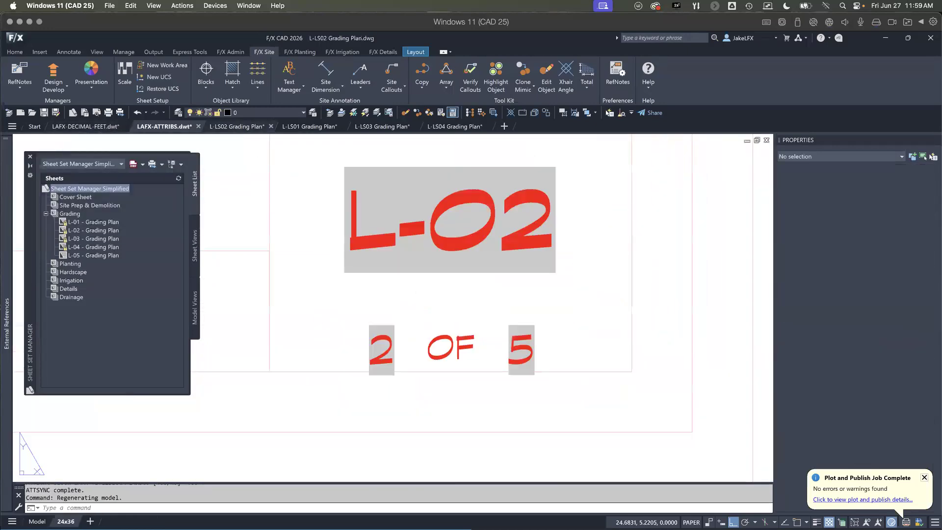
scroll(347, 319, "down", 2)
scroll(347, 319, "down", 2)
middle_click_drag(231, 317, 512, 333)
scroll(512, 332, "down", 1)
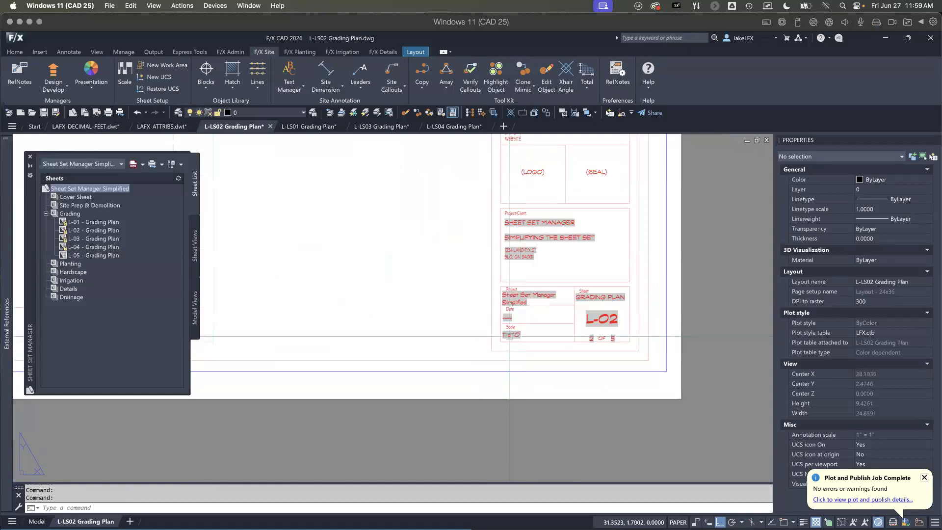
scroll(512, 332, "up", 2)
scroll(488, 343, "down", 3)
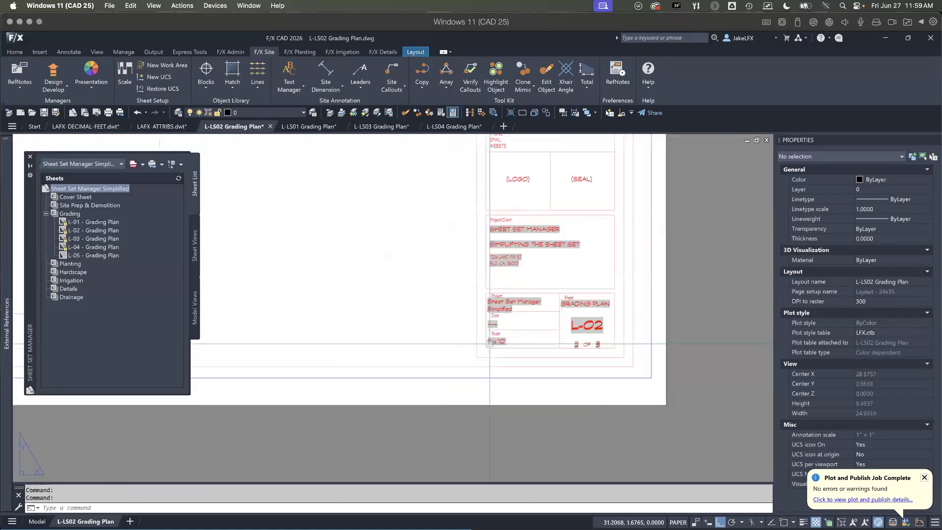
Step: Erase the existing viewport from the L-LS02 Grading Plan layout
scroll(351, 295, "down", 2)
middle_click_drag(351, 297, 439, 336)
scroll(429, 330, "up", 2)
left_click(411, 325)
left_click(351, 300)
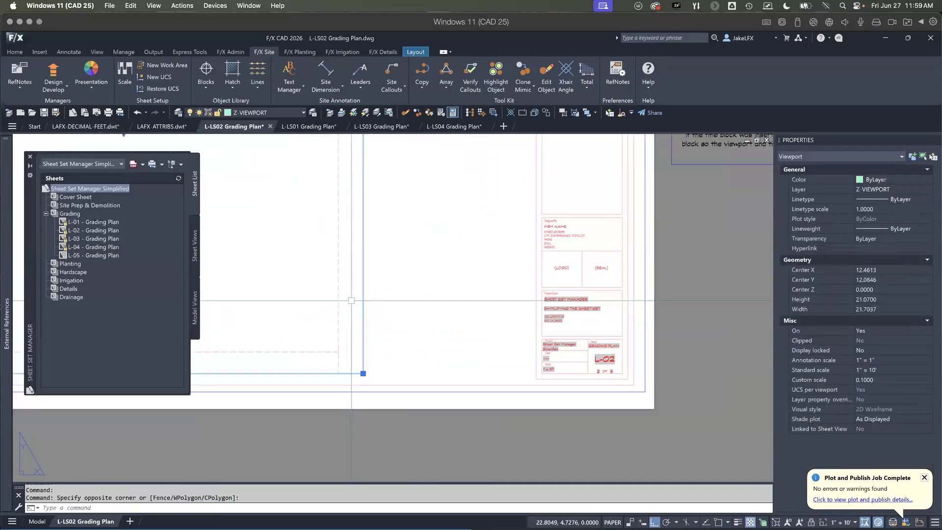
type("e")
key("Return")
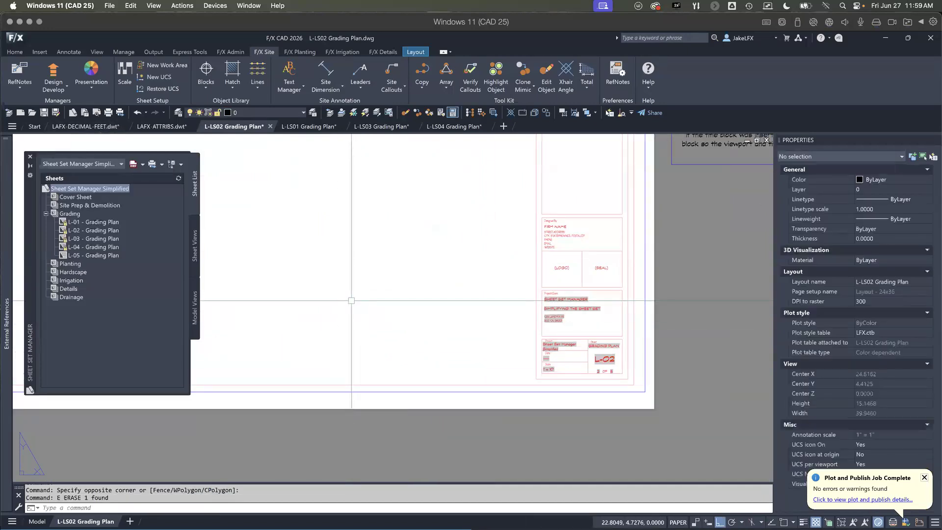
Step: Create a rectangular viewport beside the title block with MVIEW and run REGENALL to update the scale field
scroll(376, 322, "down", 2)
type("mv")
key("Return")
left_click(288, 180)
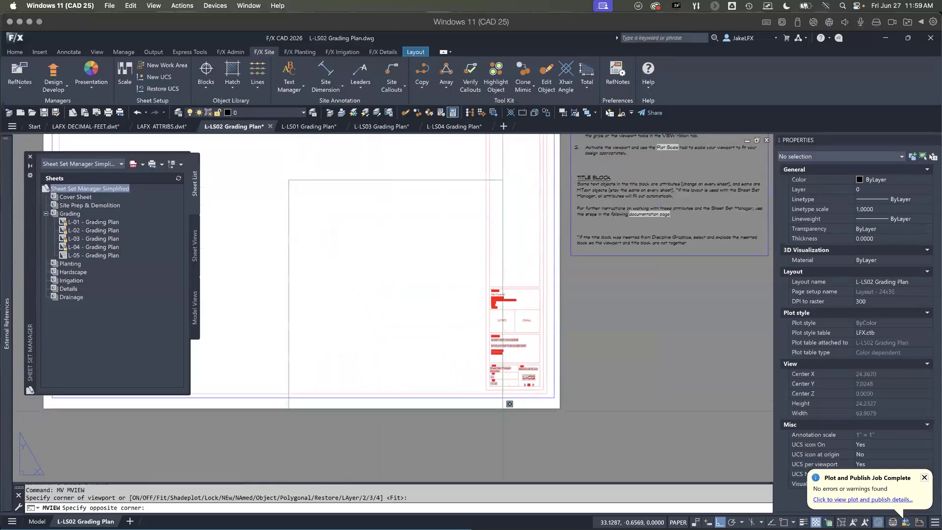
left_click(473, 381)
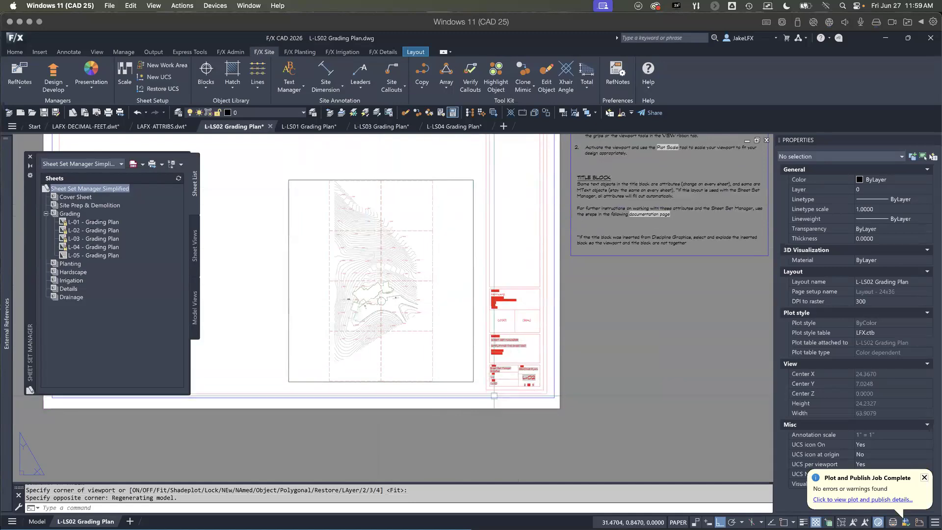
scroll(489, 390, "up", 5)
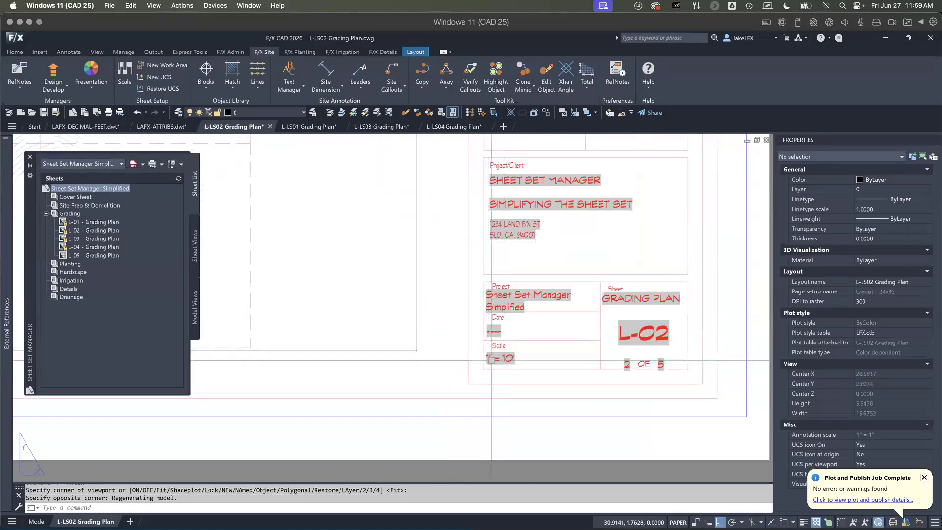
key("Return")
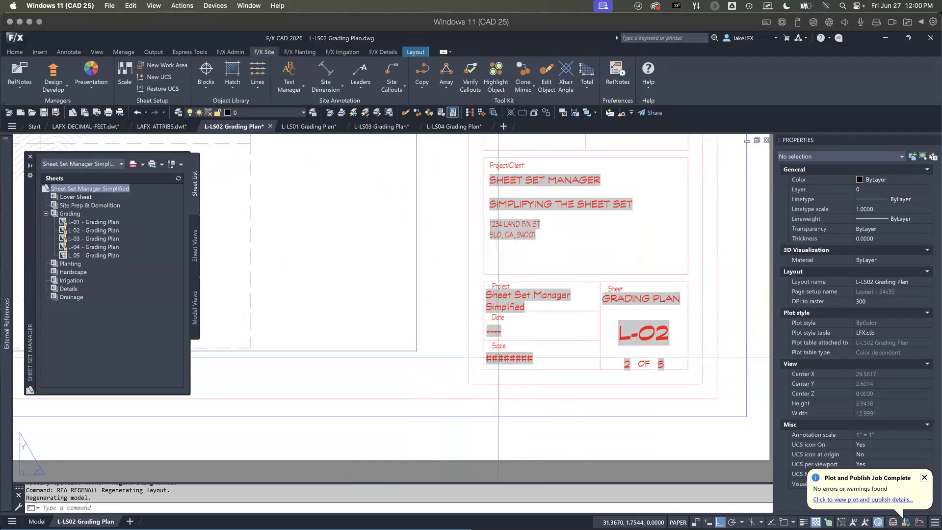
Step: Edit the field in the title block's SCALE attribute and change it to an Object field from the Objects category
double_click(499, 361)
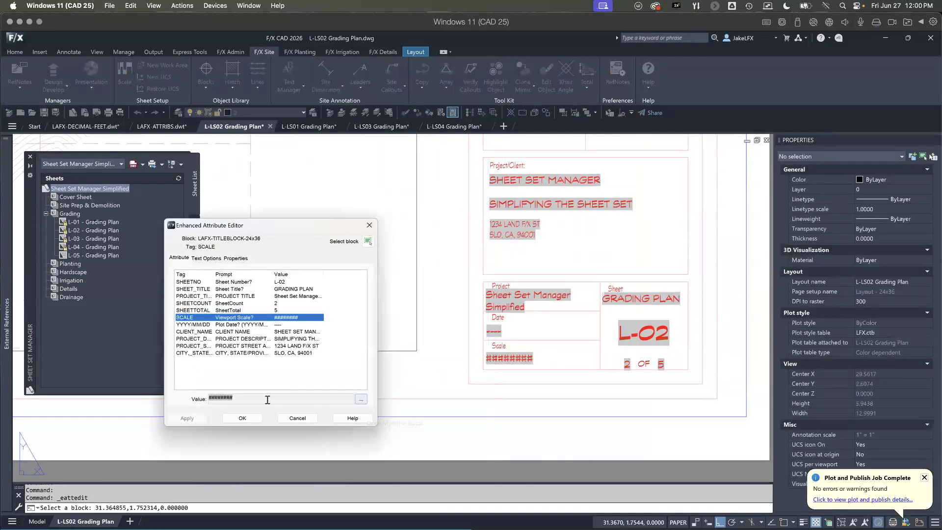
left_click(361, 401)
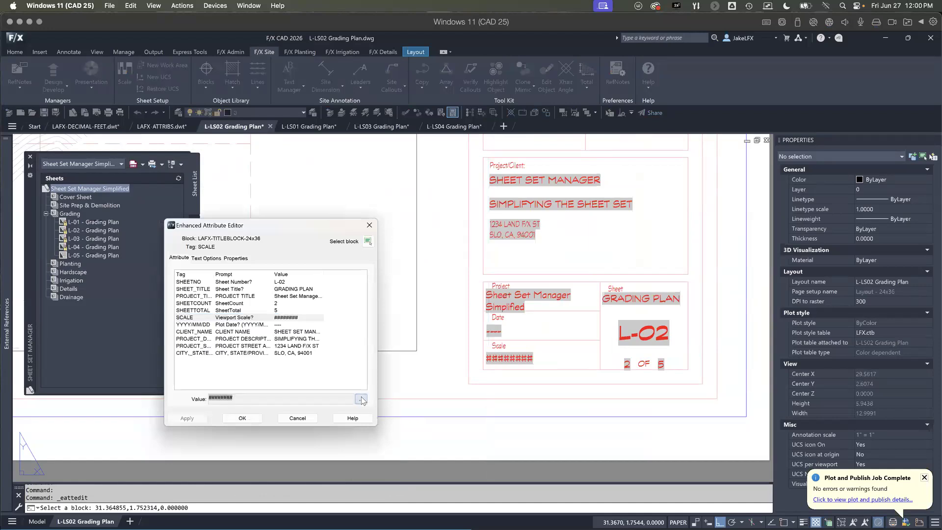
right_click(511, 361)
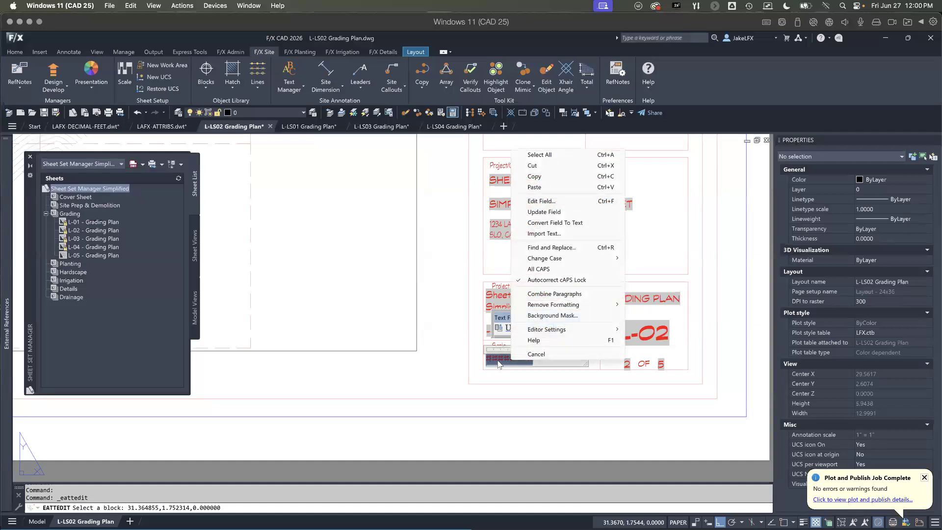
key("Escape")
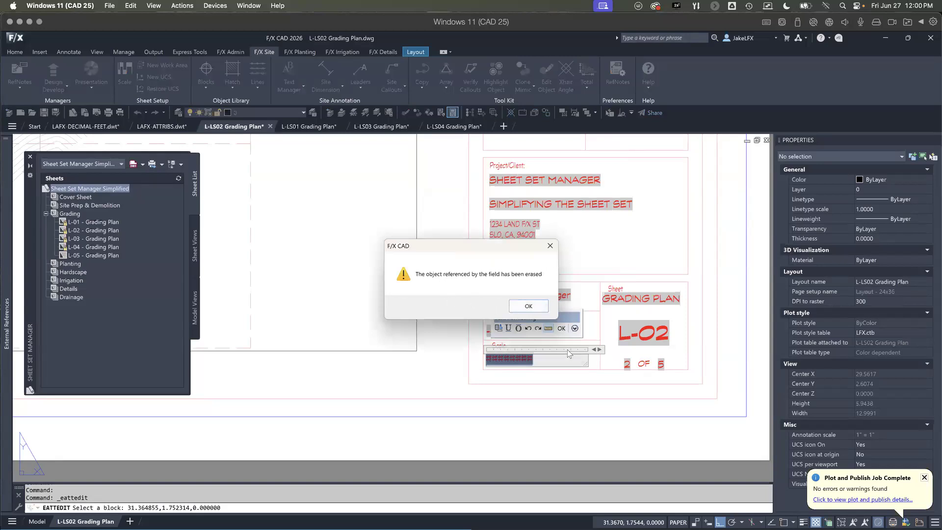
left_click(527, 306)
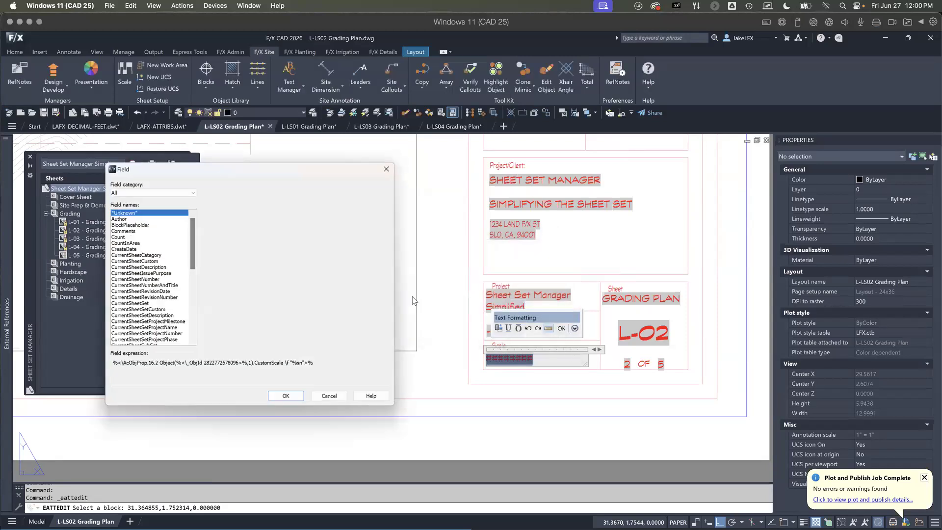
left_click(161, 192)
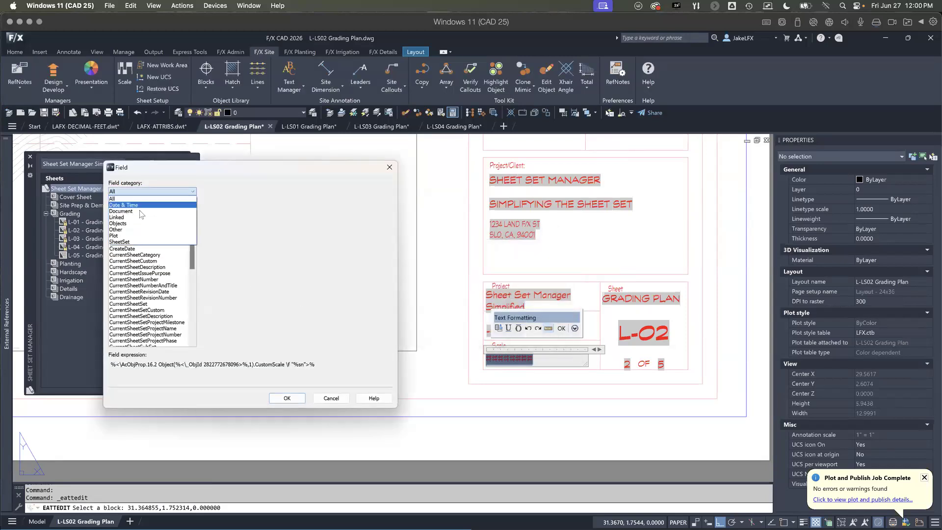
left_click(126, 224)
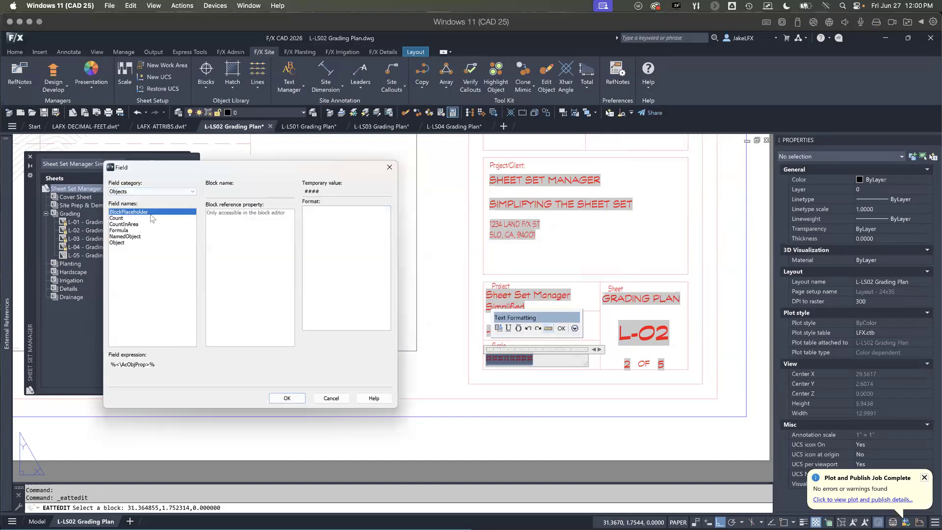
left_click(117, 243)
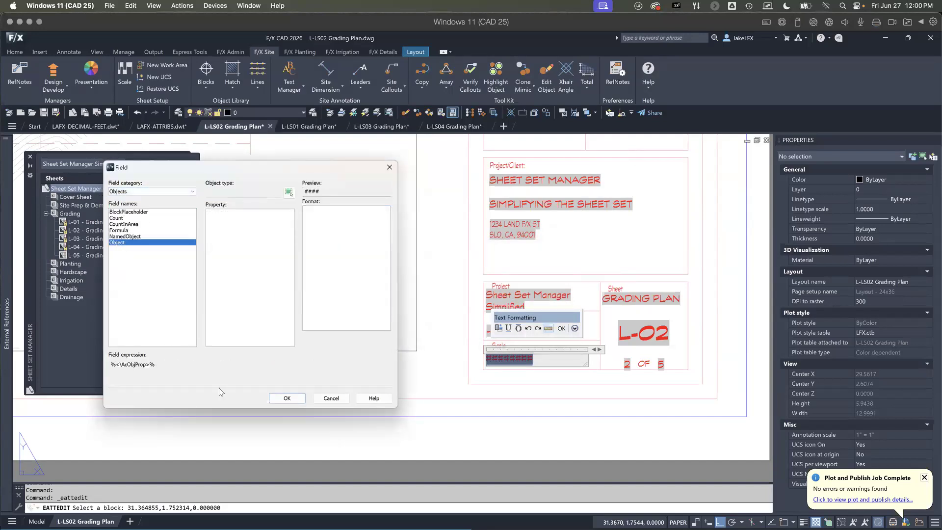
Step: Link the SCALE field to the new viewport's Custom scale with the Use scale name format, and accept the attribute change
left_click(289, 192)
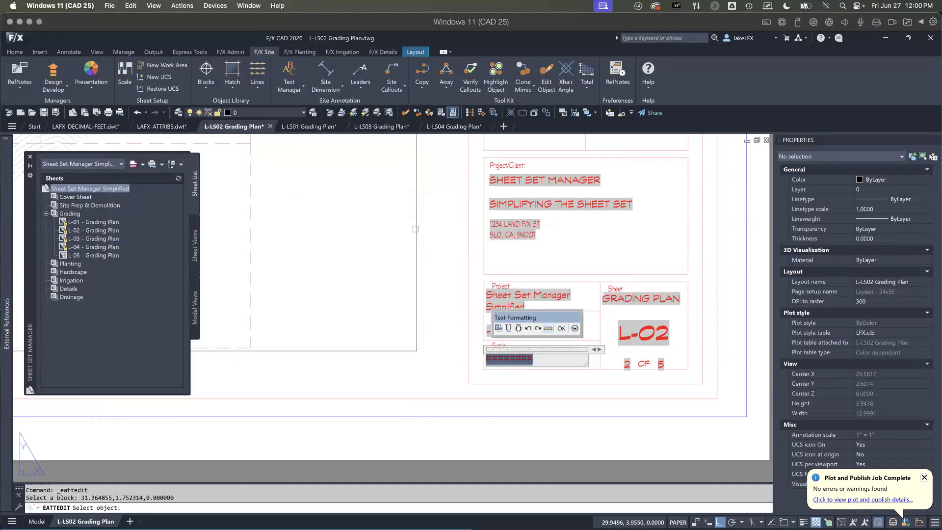
left_click(416, 229)
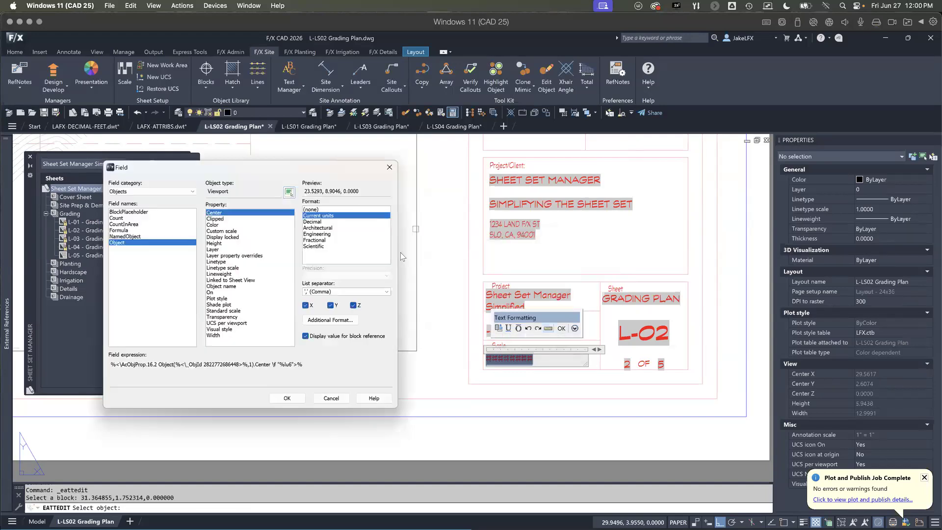
left_click(223, 231)
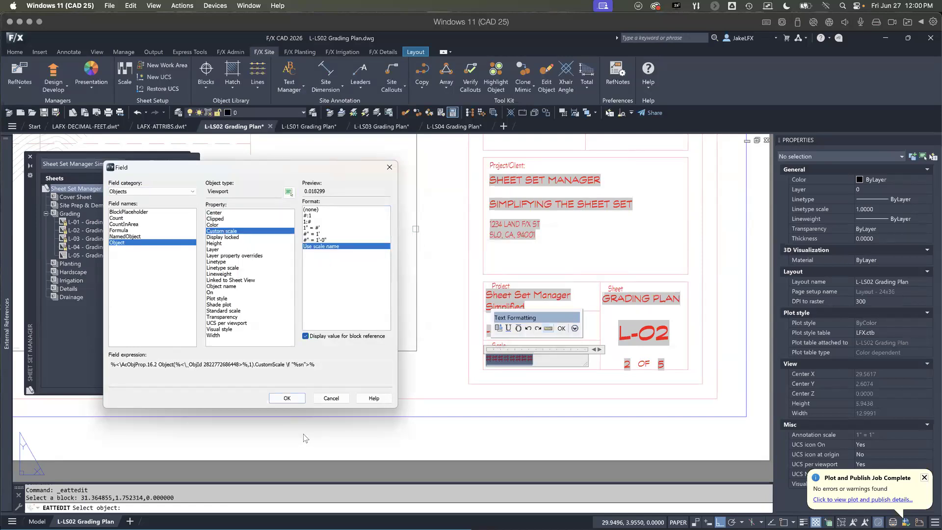
left_click(287, 398)
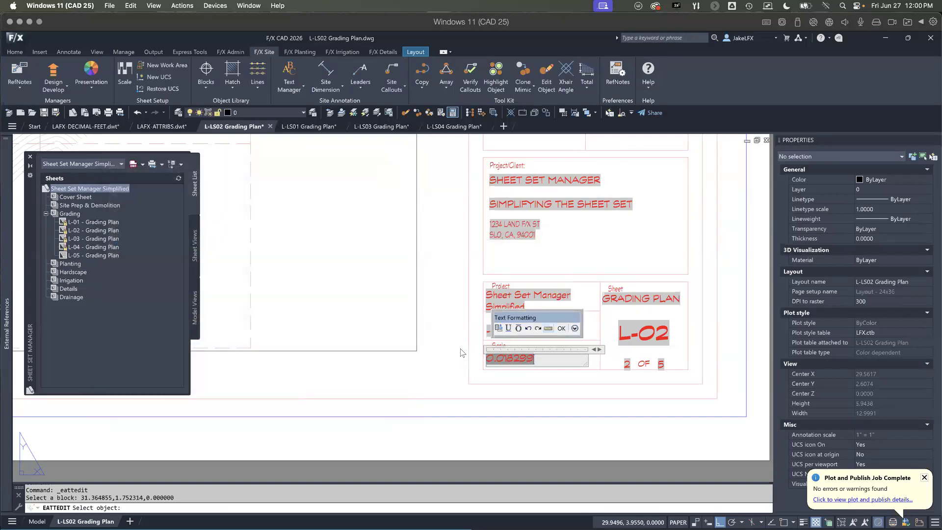
left_click(561, 329)
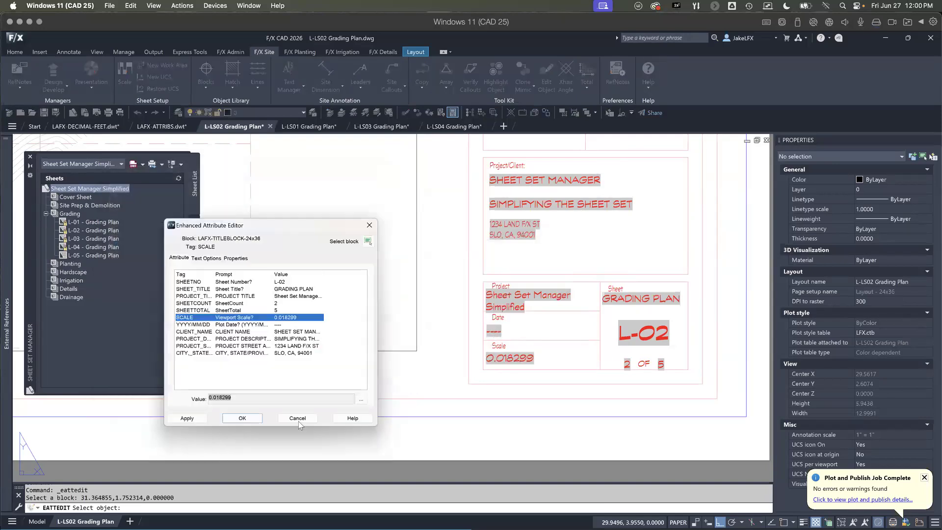
left_click(252, 418)
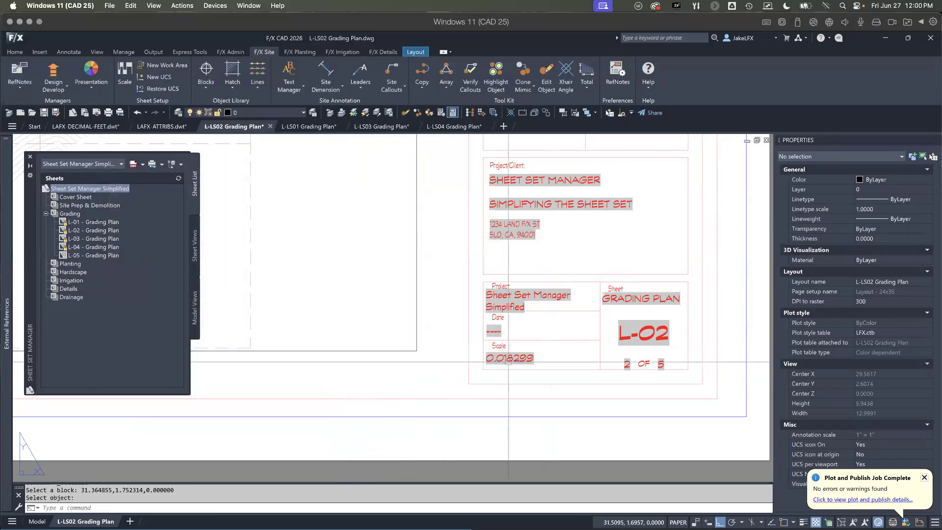
Step: Set the new viewport's plot scale to 1" = 10 FT in Decimal Feet, return to paper space and run REGENALL
double_click(350, 326)
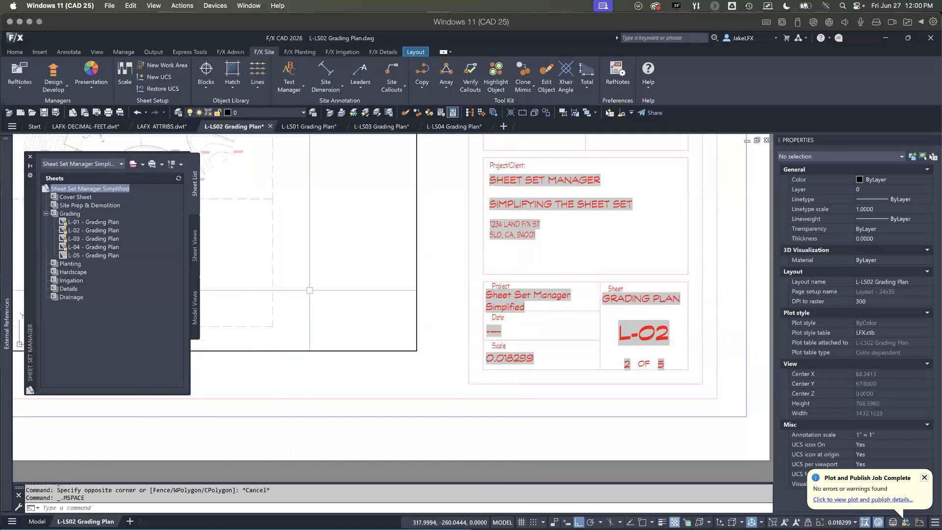
scroll(277, 250, "up", 4)
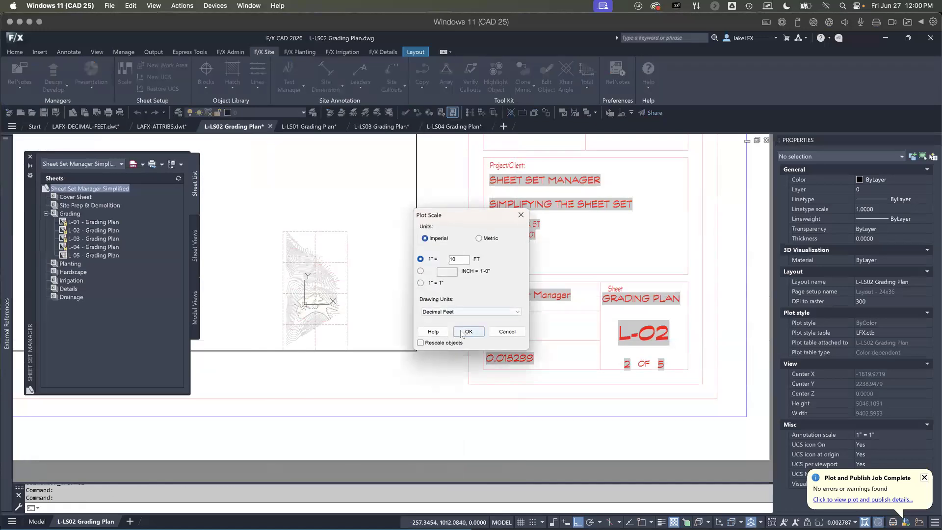
left_click(470, 334)
left_click(436, 304)
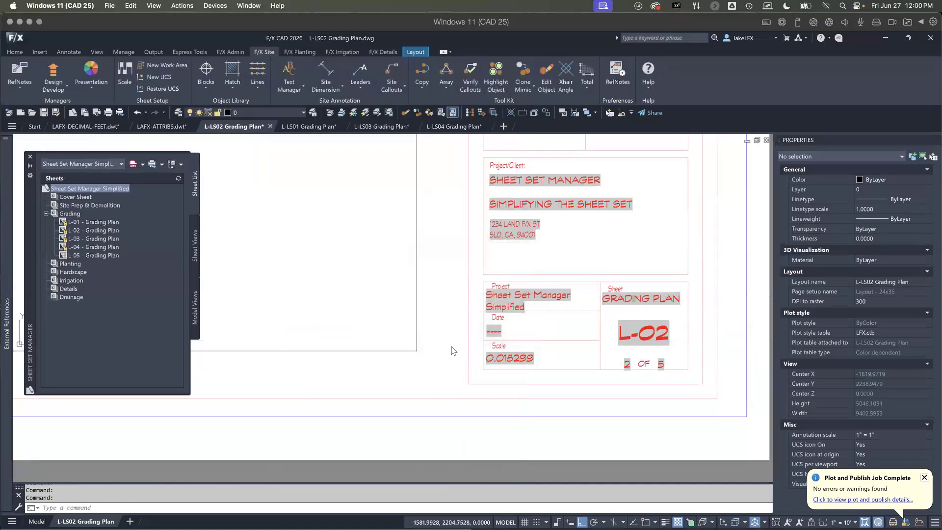
double_click(451, 351)
type("rea")
key("Return")
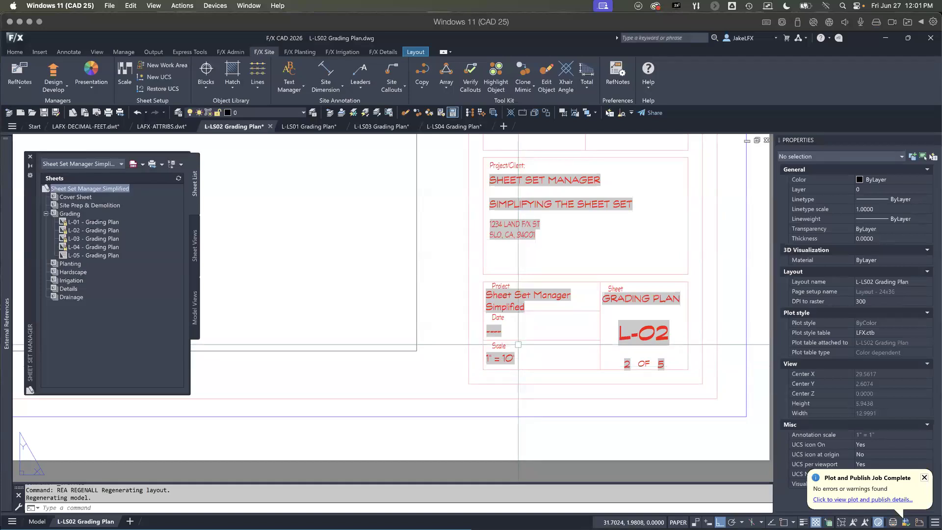
Step: Replace the field in the title block's SHEETNO attribute with the plain text L101 and accept the attribute change
left_click(505, 295)
double_click(505, 295)
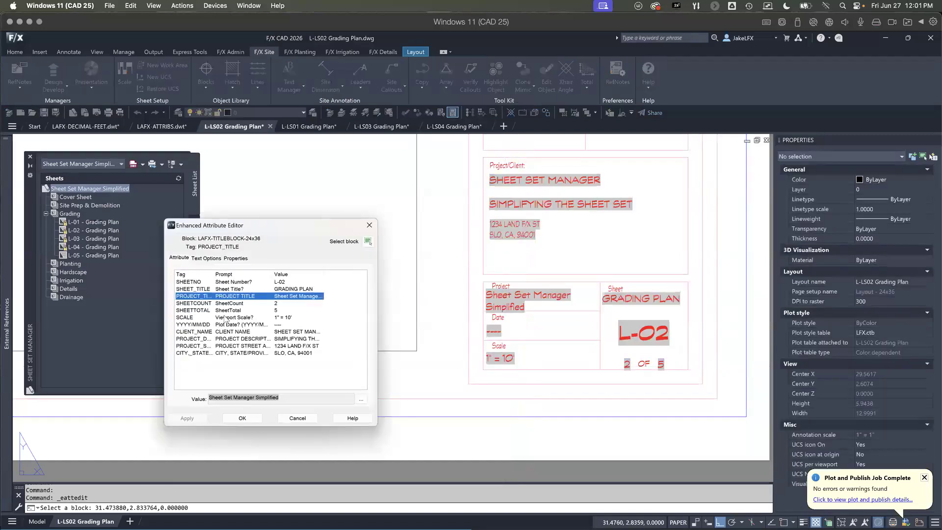
left_click(198, 289)
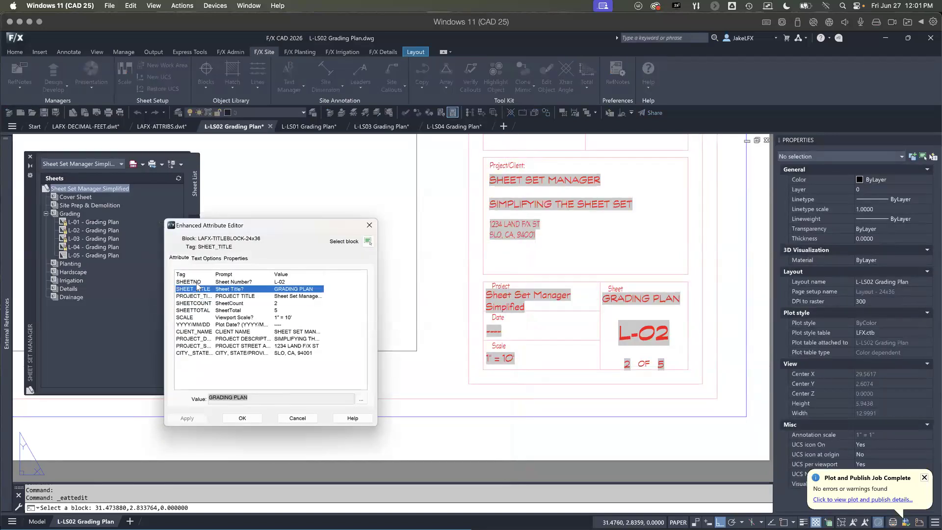
left_click(199, 282)
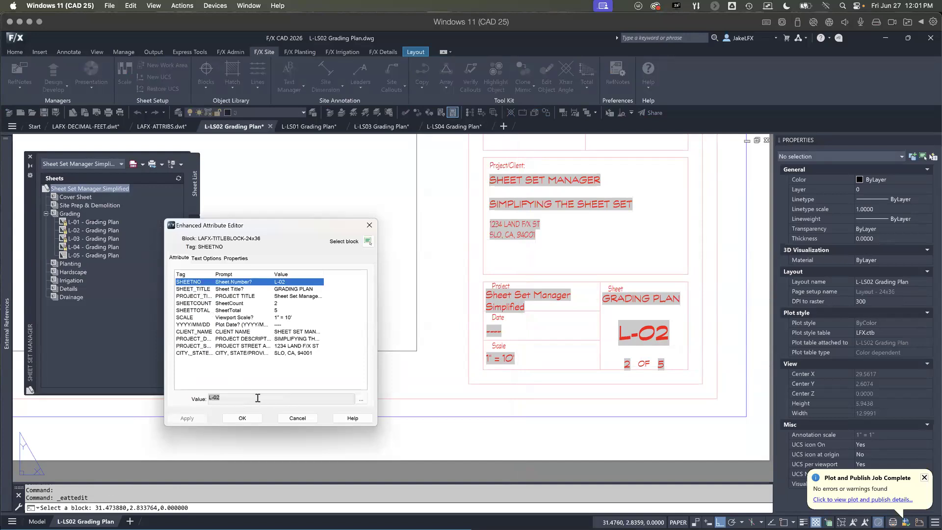
left_click(360, 399)
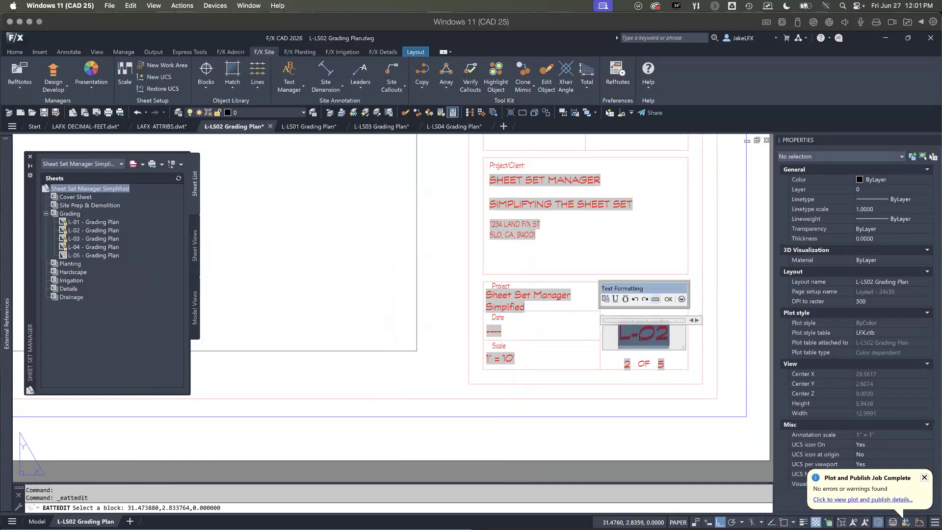
type("L101")
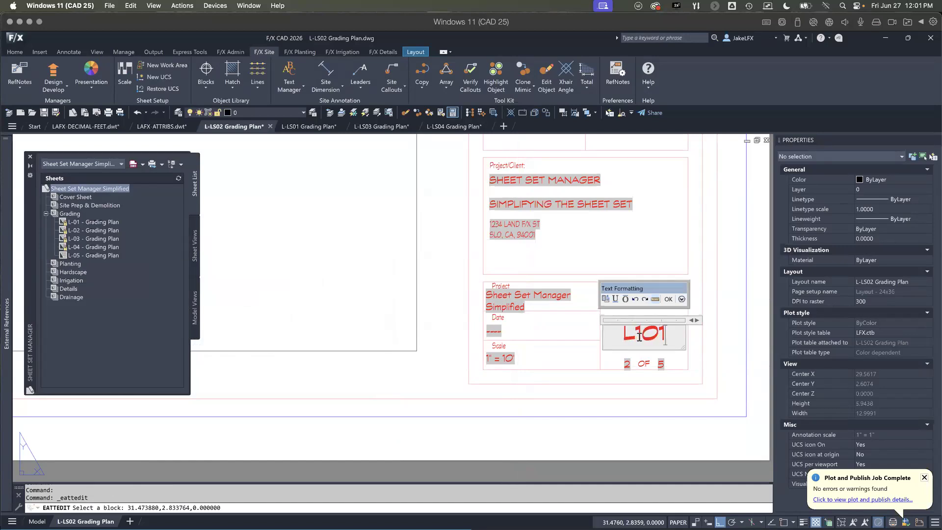
left_click(668, 299)
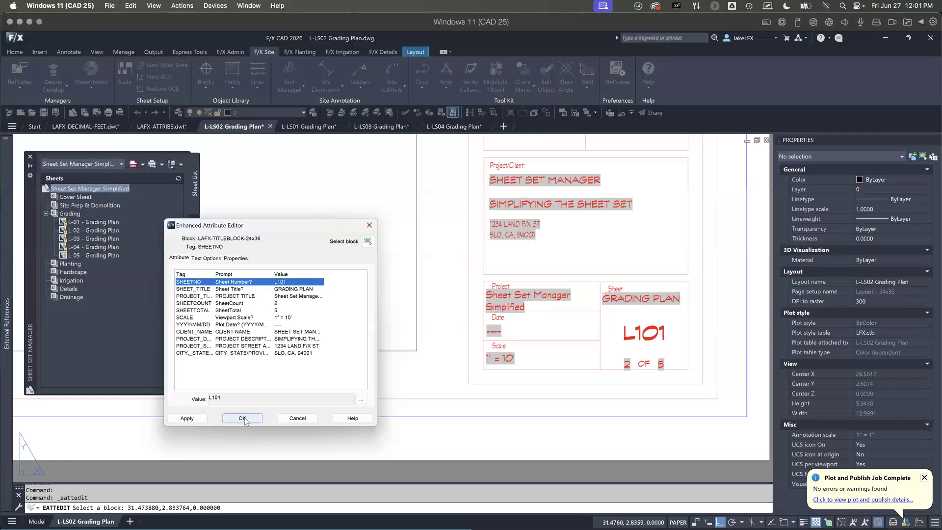
left_click(242, 418)
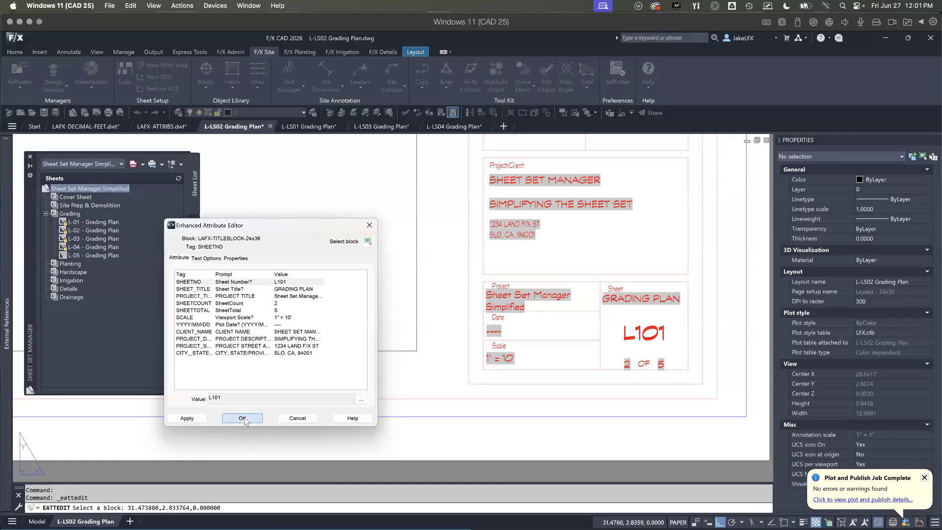
Step: Run ATTEDIT on the title block and open its Sheet Number value in the text editor
left_click(637, 334)
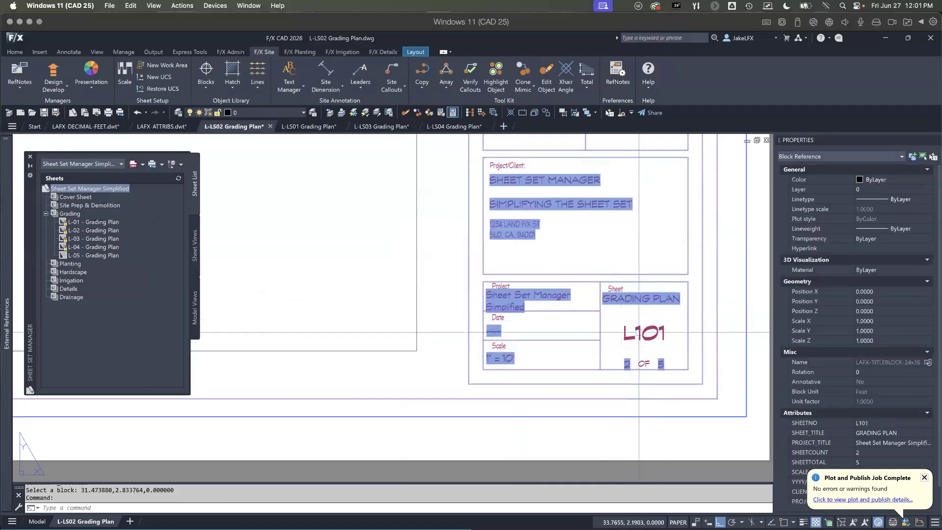
type("att")
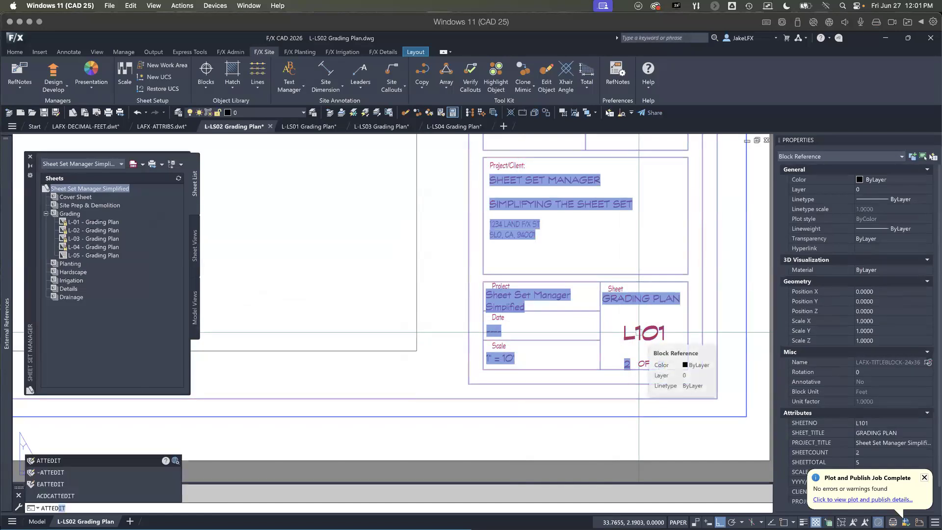
key("Return")
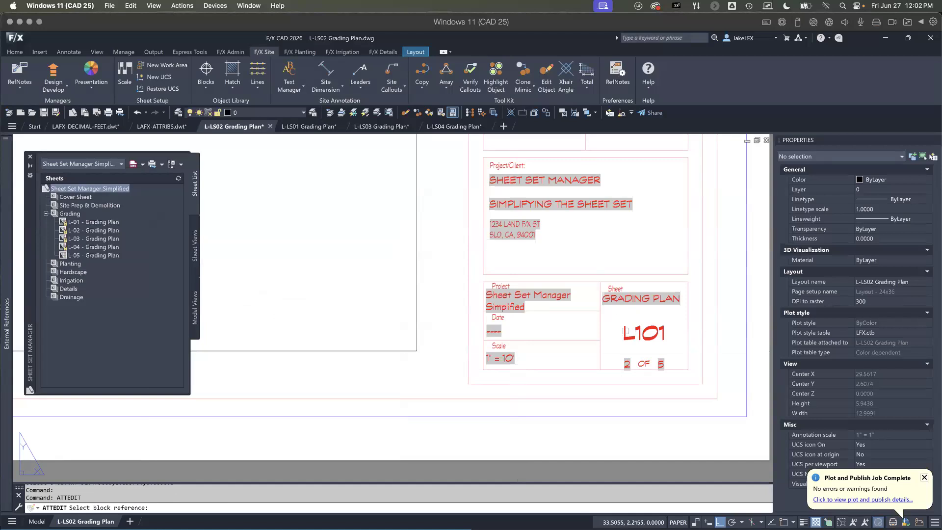
left_click(637, 328)
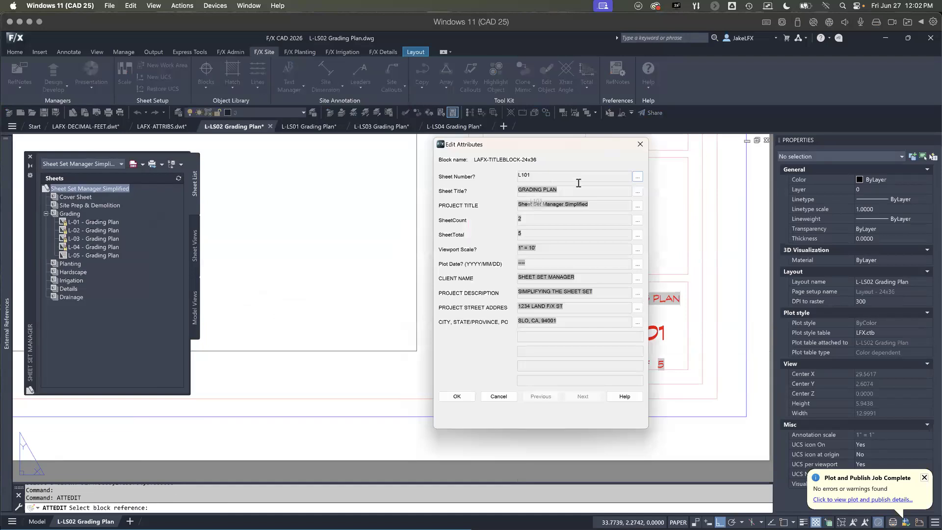
left_click(637, 177)
Step: Try to replace the sheet number text with the SheetSet field CurrentSheetNumber in Uppercase format, and cancel the attribute edit
double_click(631, 337)
right_click(632, 338)
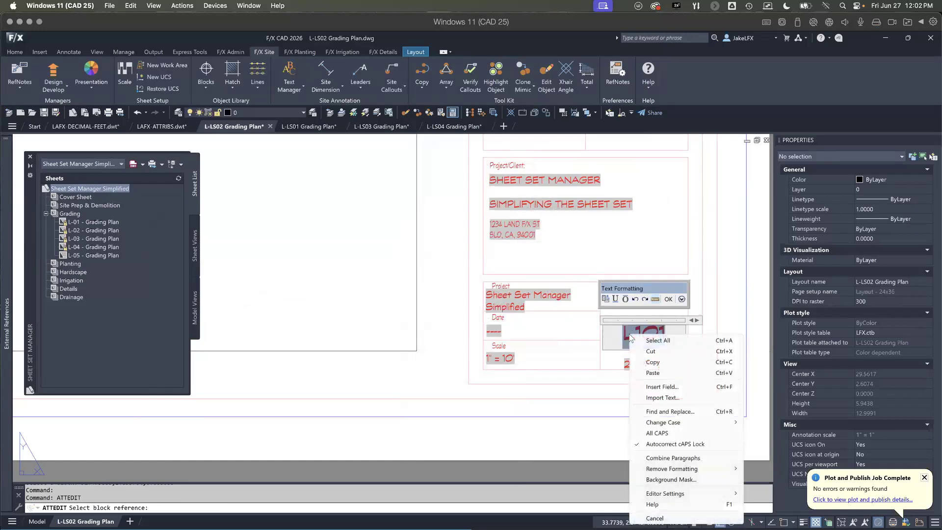
left_click(660, 387)
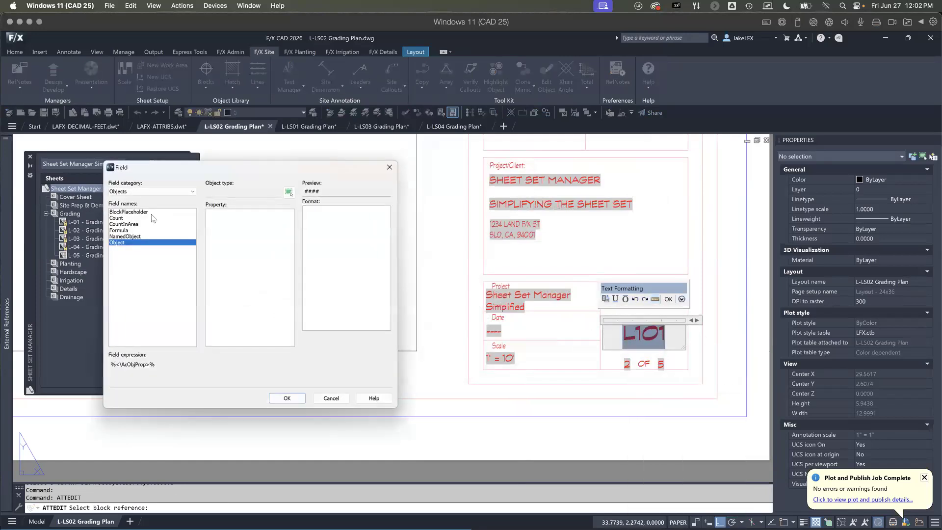
left_click(144, 190)
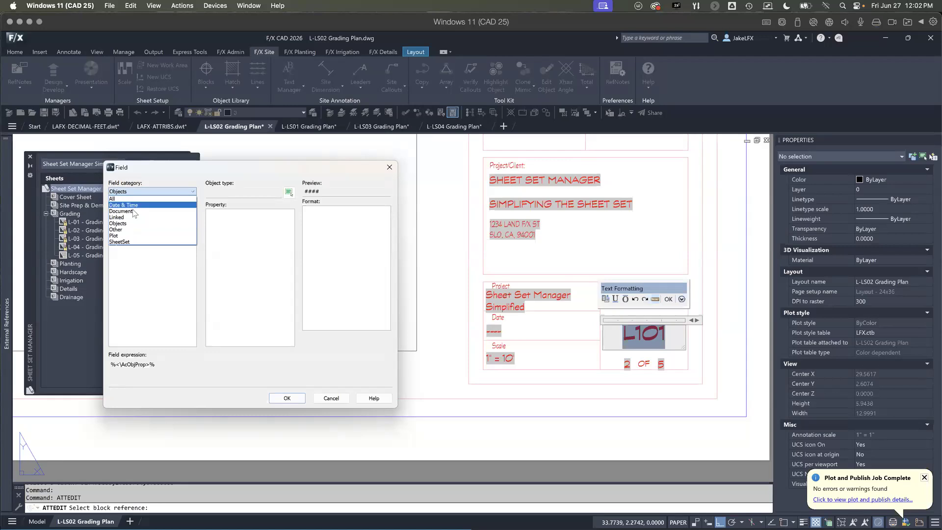
left_click(126, 242)
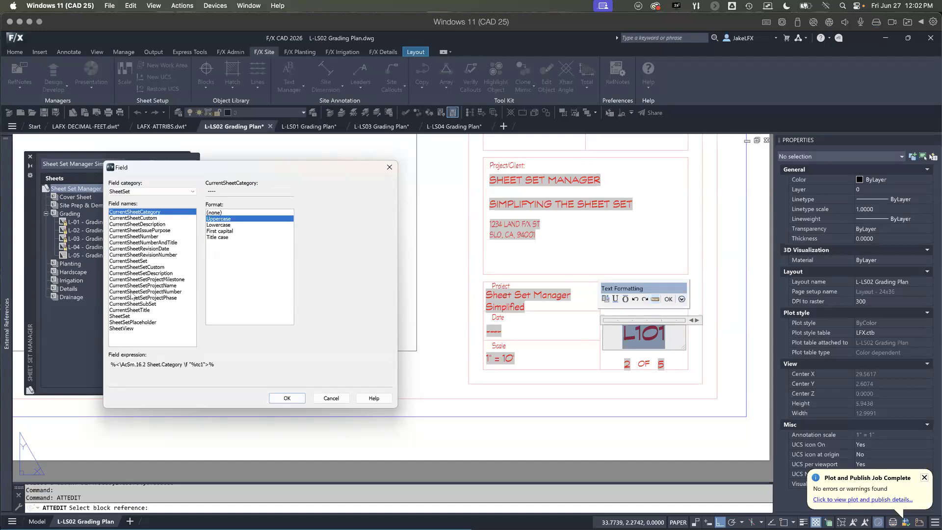
left_click(133, 236)
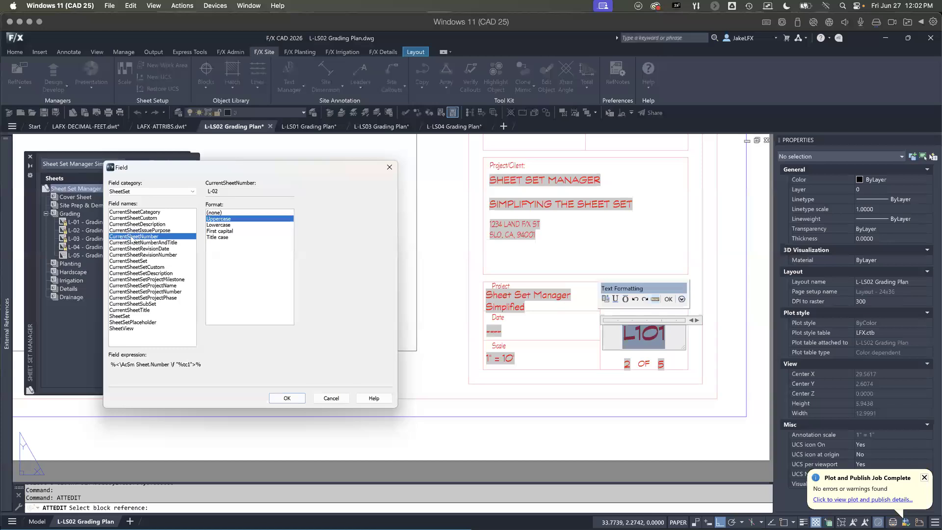
left_click(285, 398)
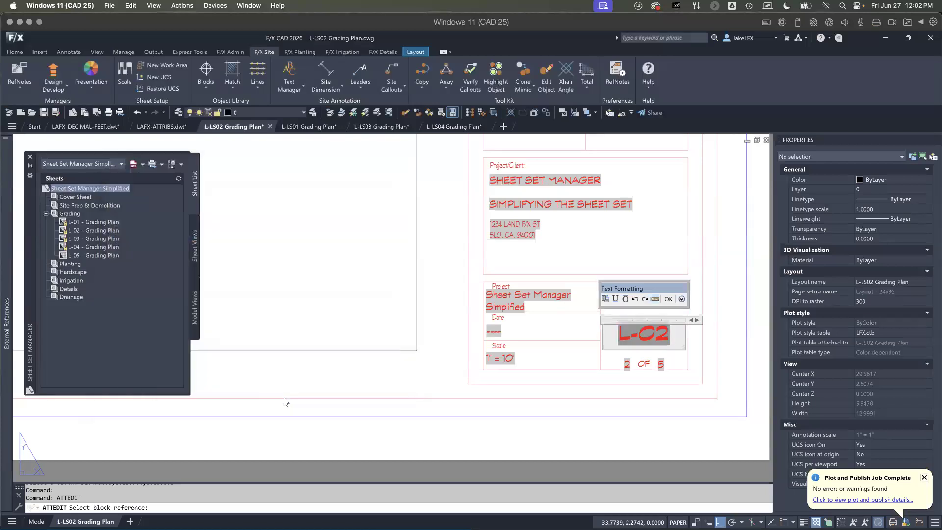
left_click(668, 298)
left_click(490, 398)
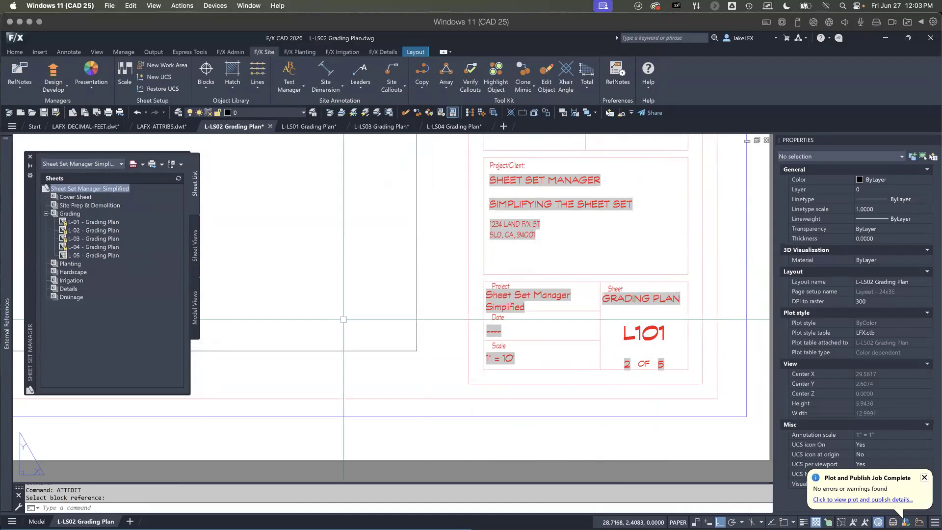
Step: Synchronize the title block's attributes with ATTSYNC and regenerate the drawing with REGENALL
type("REA")
key("Return")
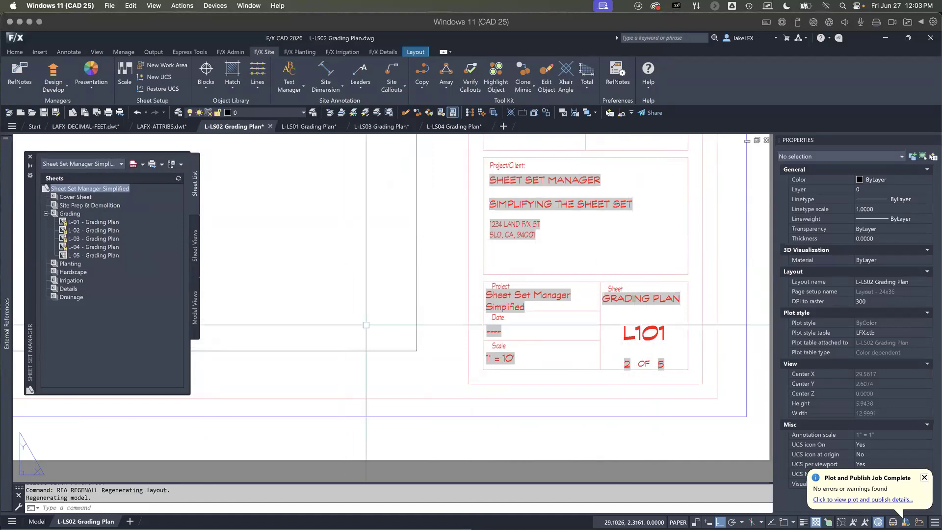
type("atts")
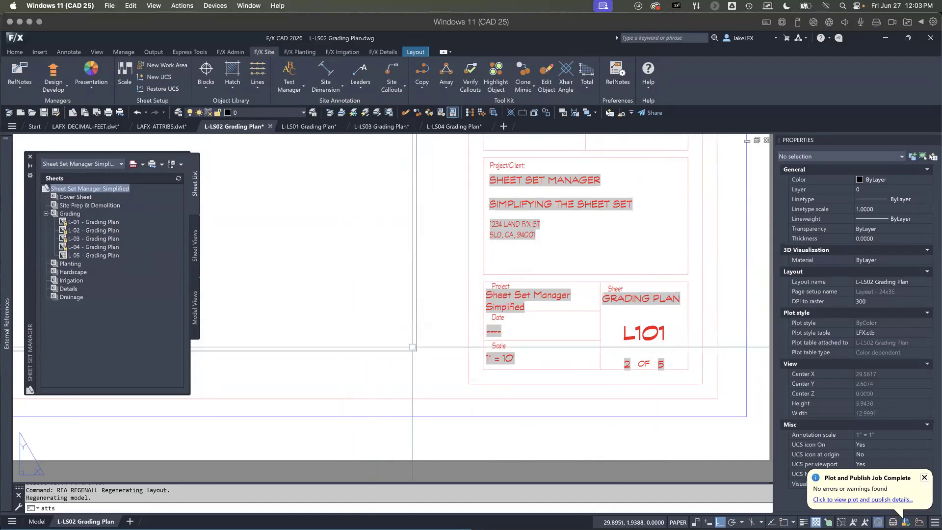
key("Return")
key("Return")
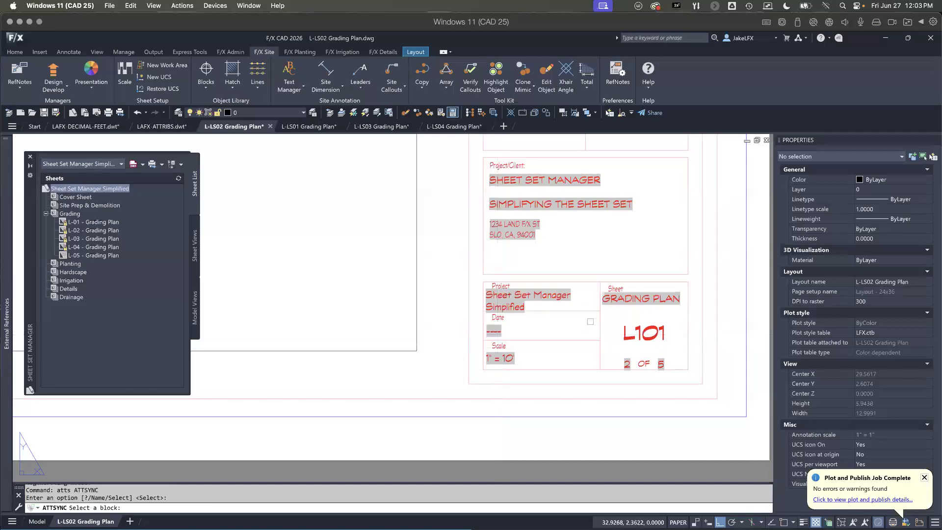
left_click(593, 309)
key("Return")
type("REA")
key("Return")
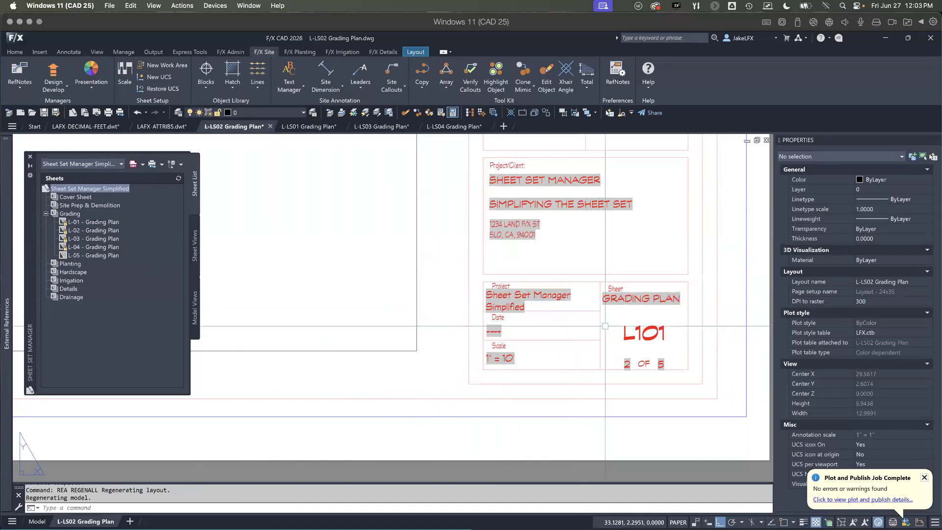
Step: Open the title block in the Block Editor and reapply the Uppercase CurrentSheetNumber field as the SHEETNO attribute's default value
left_click(626, 327)
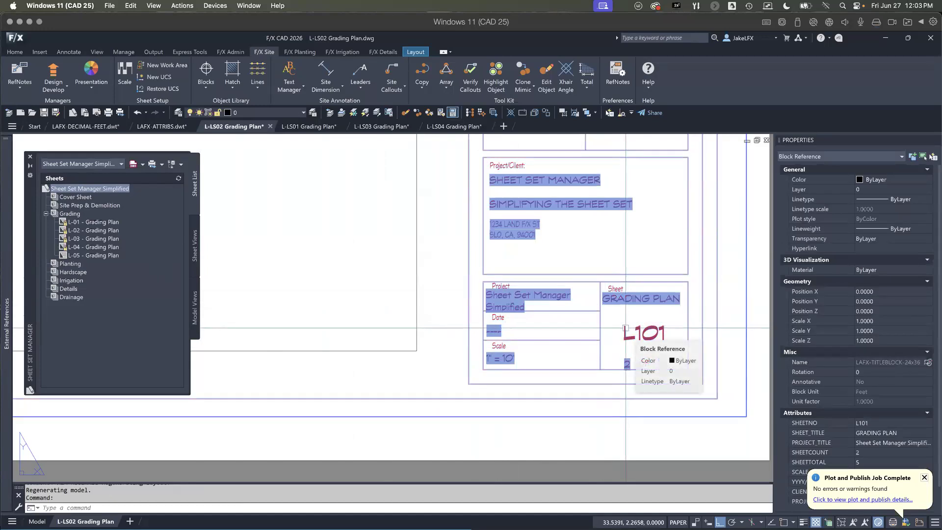
type("be")
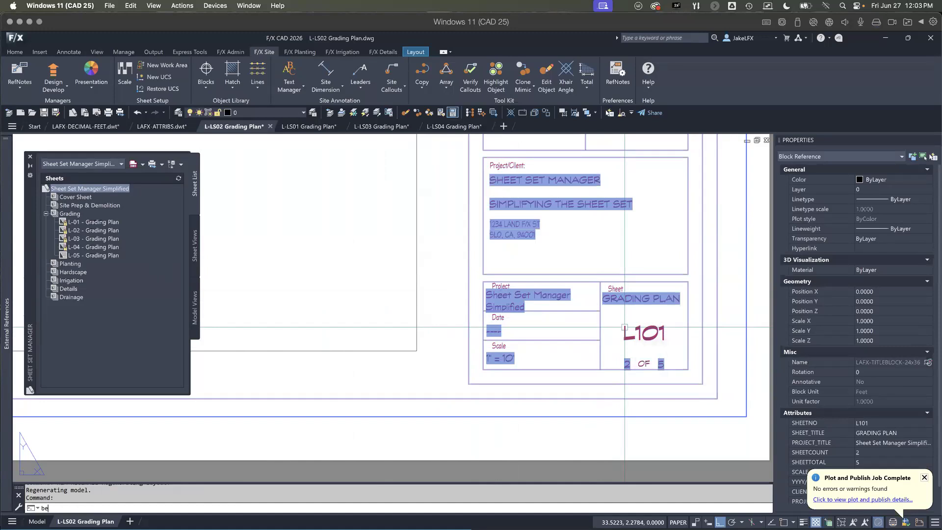
key("Return")
left_click(463, 348)
scroll(562, 435, "up", 6)
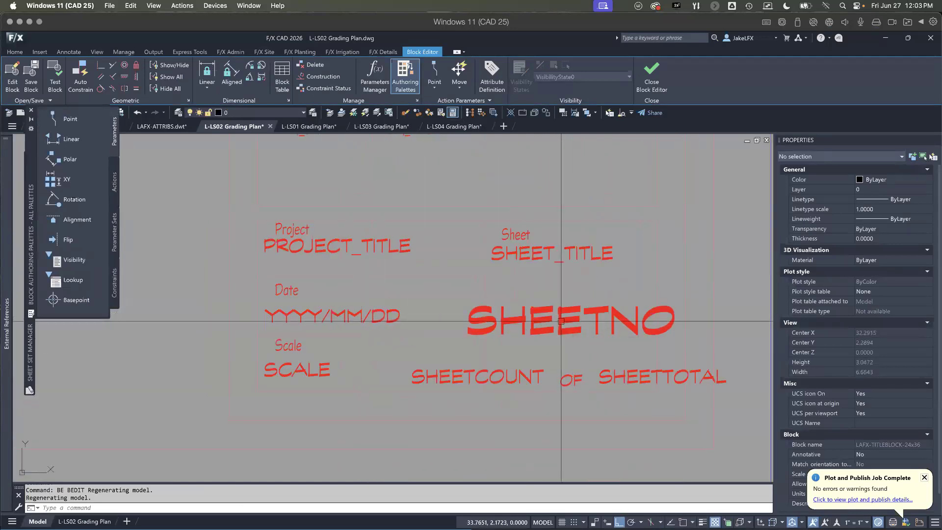
double_click(561, 322)
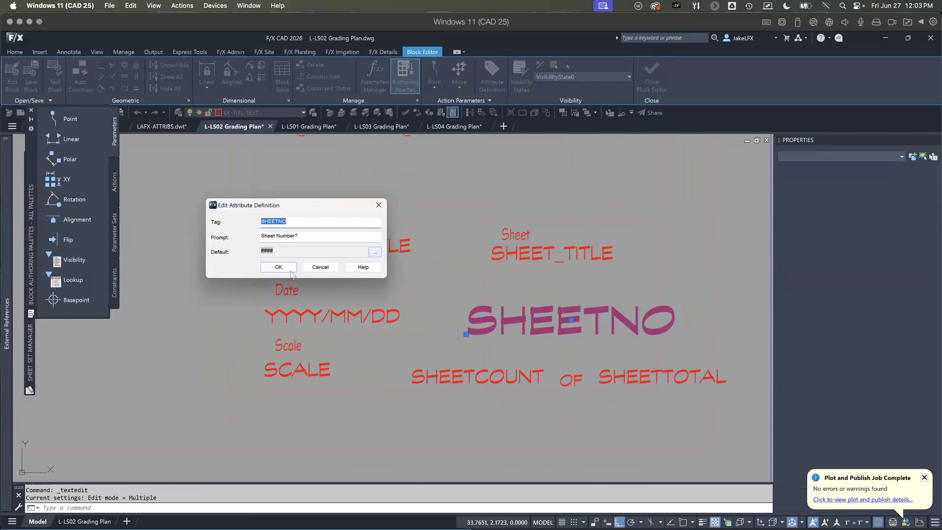
left_click(374, 253)
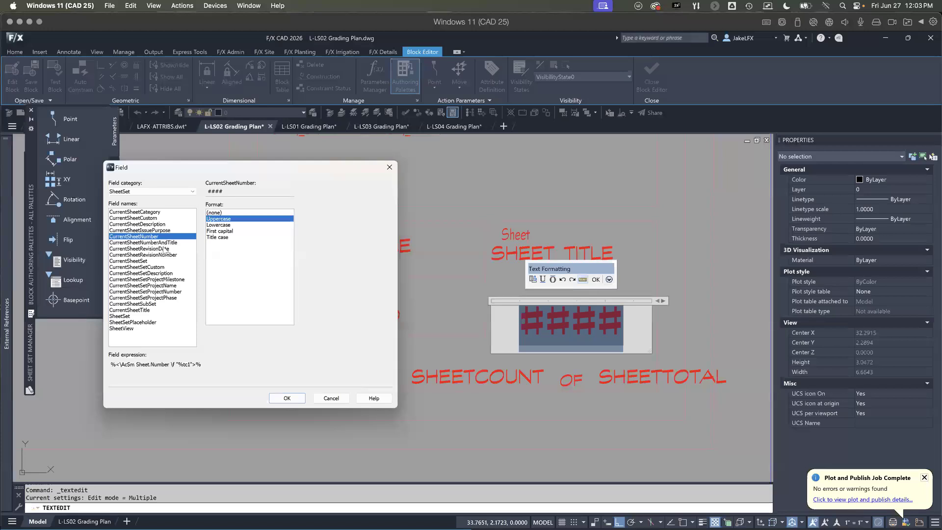
left_click(287, 398)
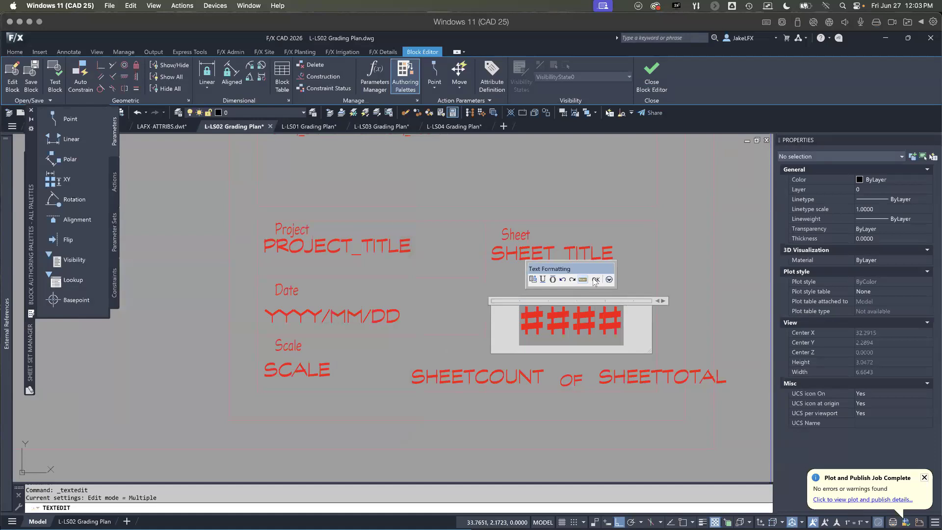
left_click(597, 278)
left_click(279, 267)
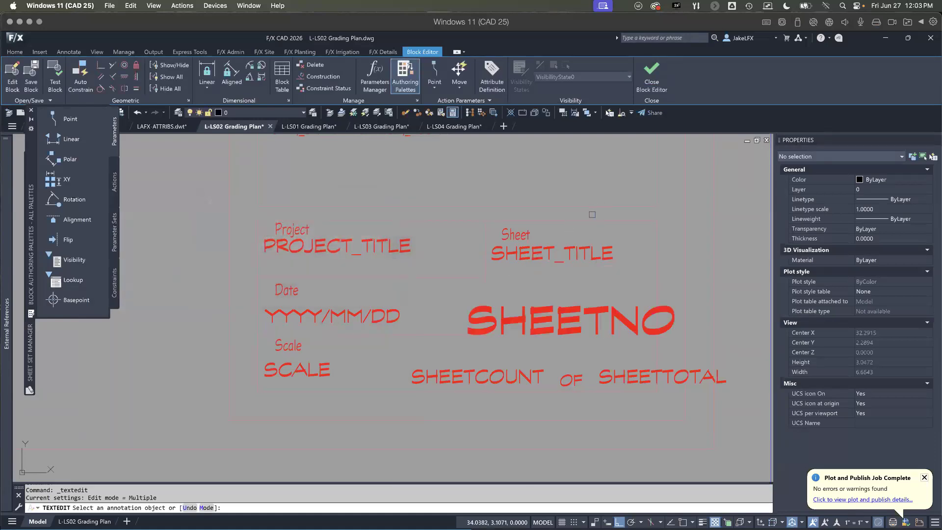
key("Escape")
Step: Save the block changes while closing the Block Editor, and resynchronize the LAFX-TITLEBLOCK-24x36 attributes with ATTSYNC
left_click(651, 73)
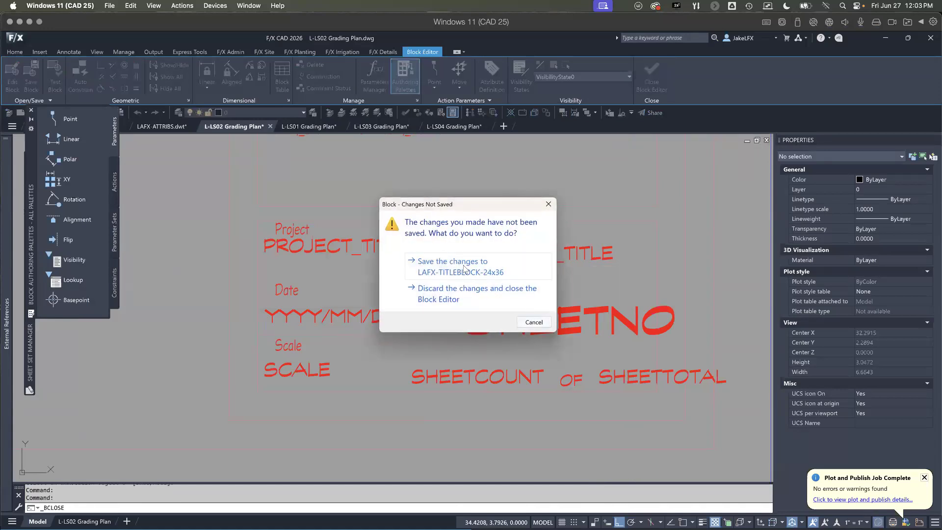
left_click(461, 284)
type("attsync")
key("Return")
key("Return")
left_click(621, 333)
key("Return")
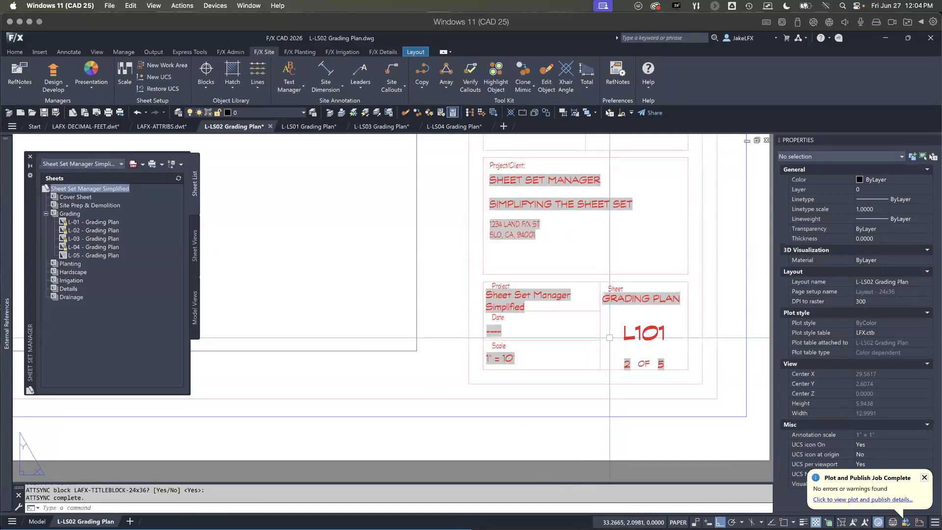
Step: Delete the LAFX-TITLEBLOCK-24x36 title block from the L-LS02 Grading Plan layout
scroll(604, 339, "down", 3)
left_click(603, 332)
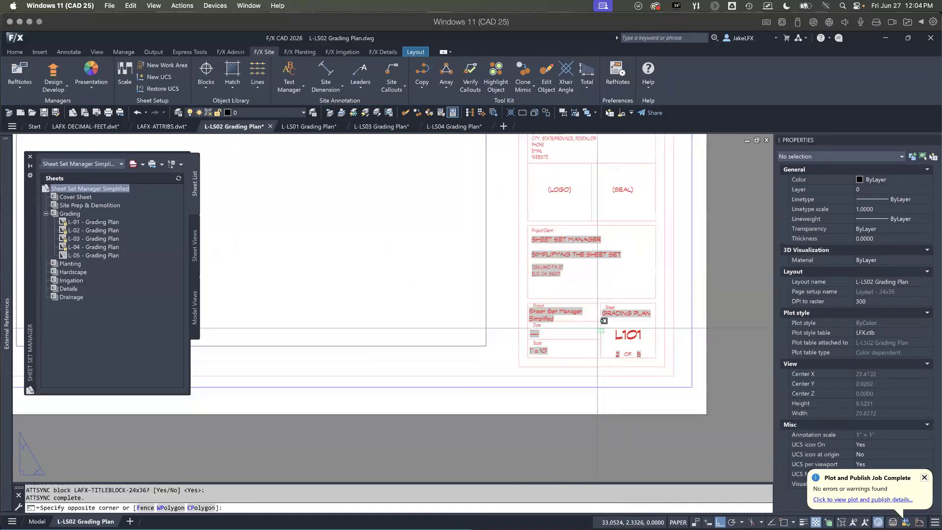
left_click(596, 329)
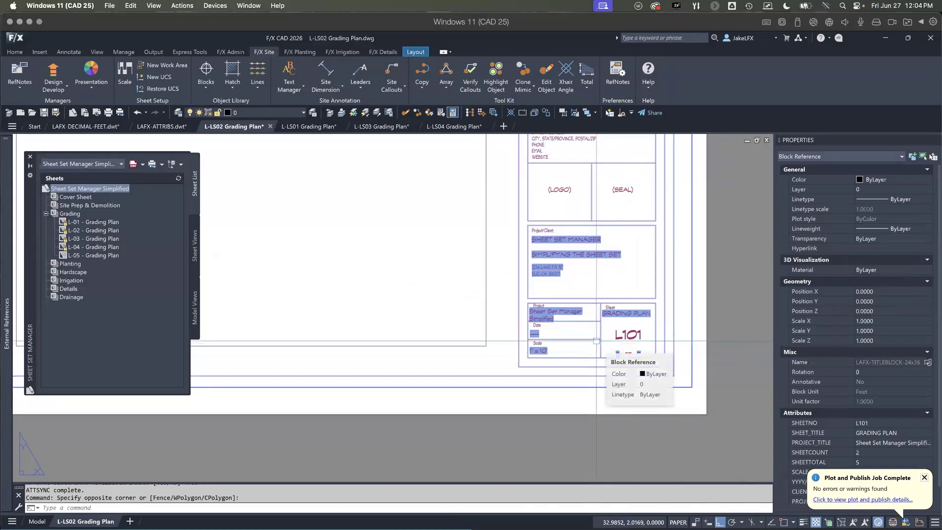
key("Delete")
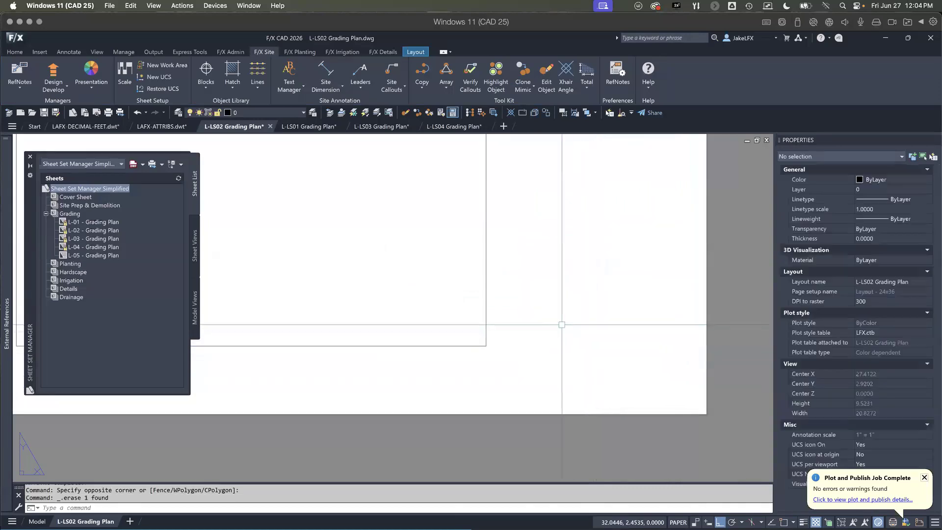
left_click(206, 73)
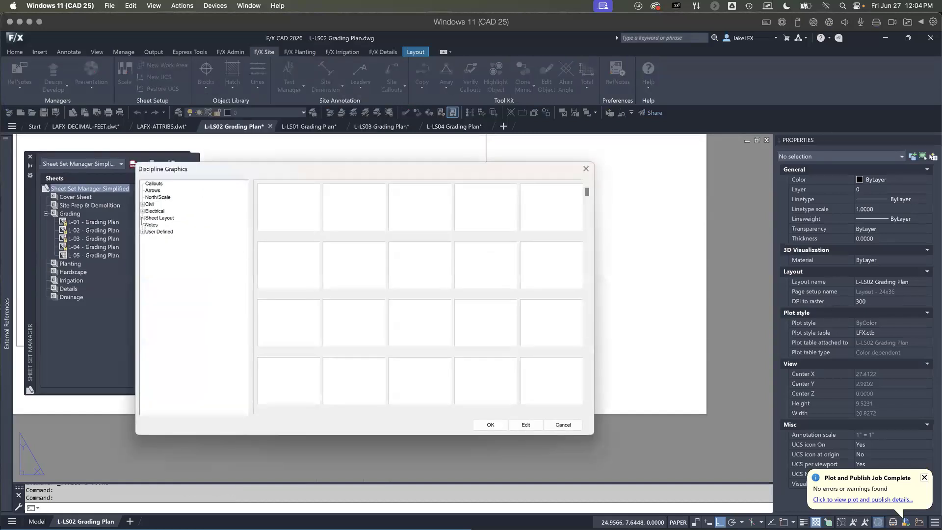
left_click(142, 218)
left_click(161, 231)
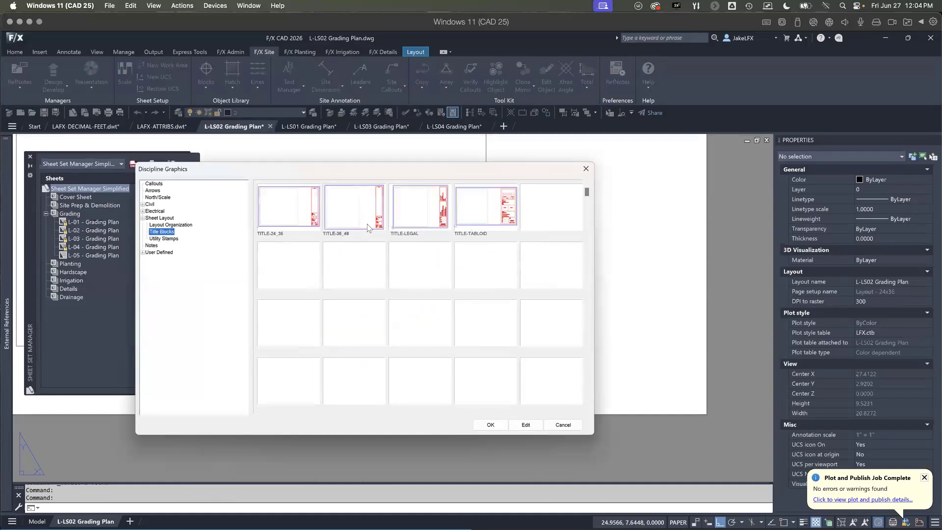
left_click(281, 212)
left_click(490, 424)
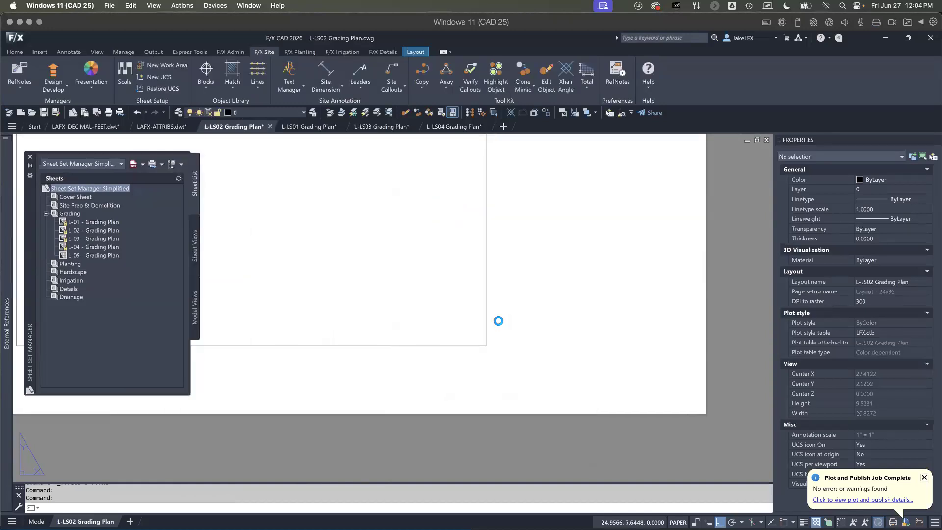
key("Escape")
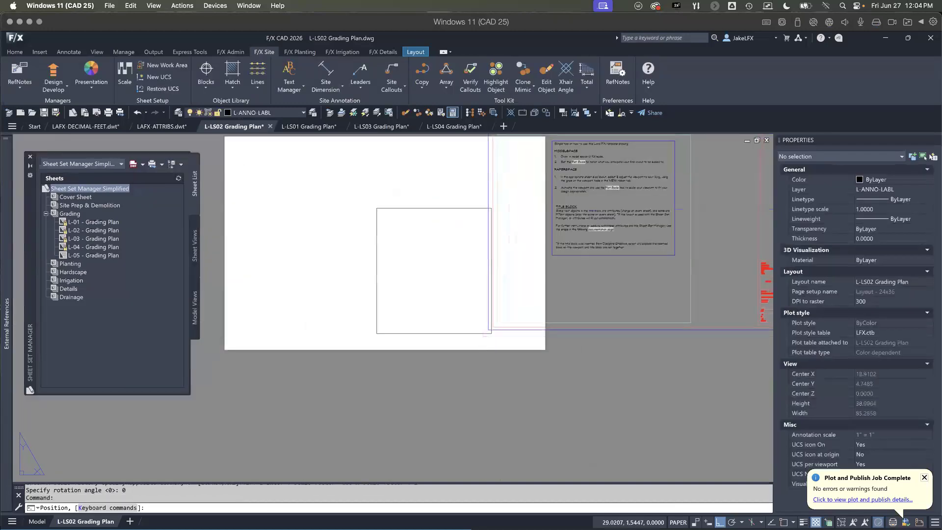
Step: Purge the drawing with PRG, and place one TITLE-24_36 title block from Discipline Graphics with its origin at the sheet's lower-left corner
type("PRG")
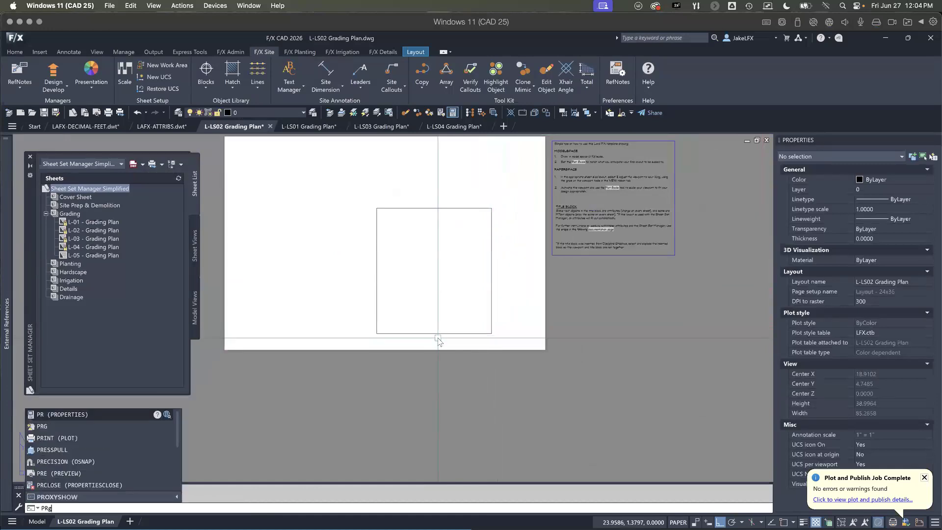
key("Return")
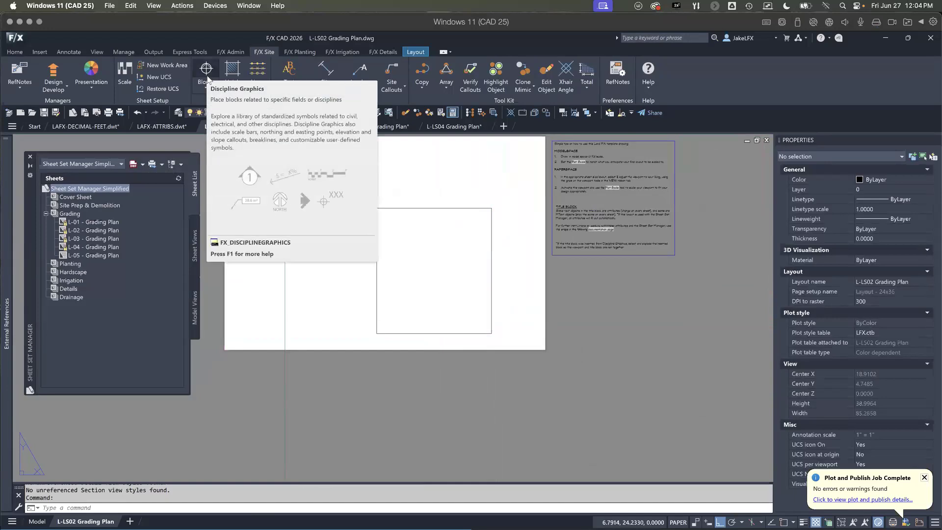
left_click(206, 70)
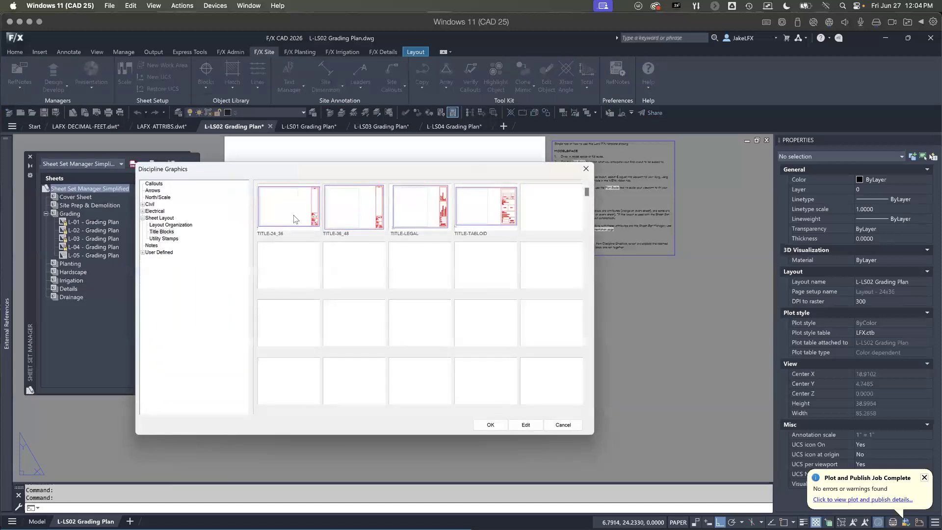
left_click(294, 216)
left_click(488, 425)
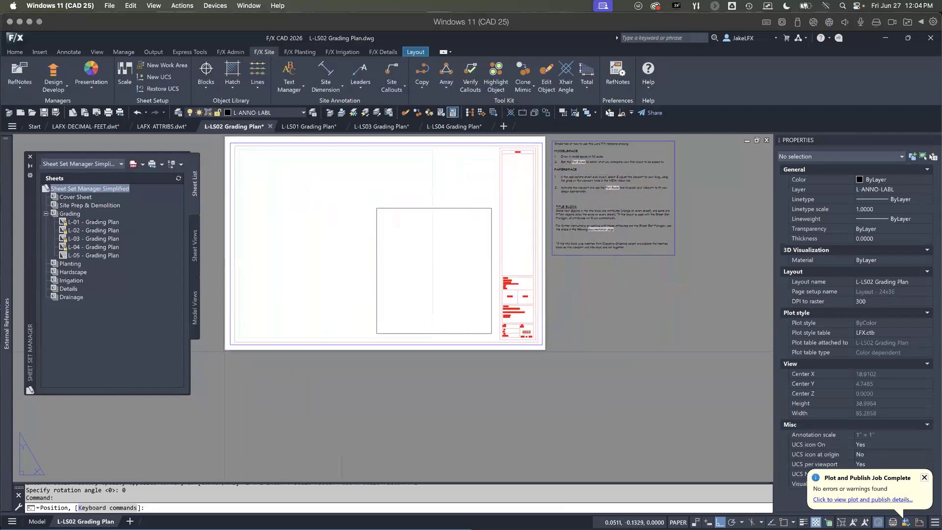
left_click(225, 351)
key("Escape")
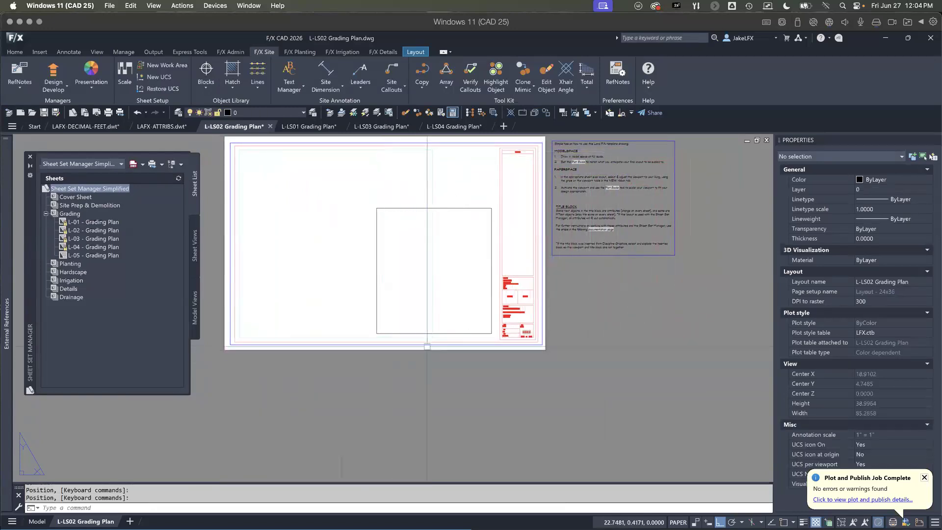
Step: Explode the placed LAFX-TITLE-24_36 block once and check the title block's sheet number and scale fields
left_click(499, 340)
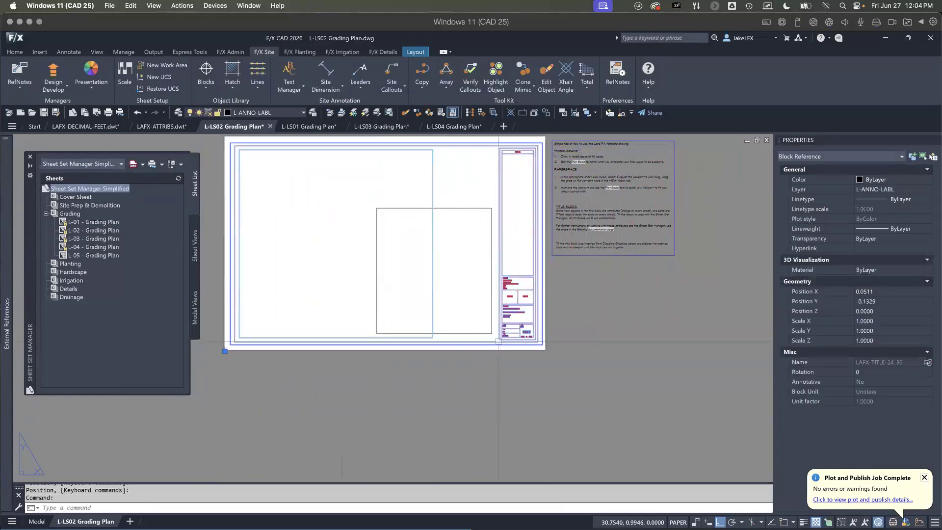
type("x")
key("Return")
scroll(518, 353, "up", 6)
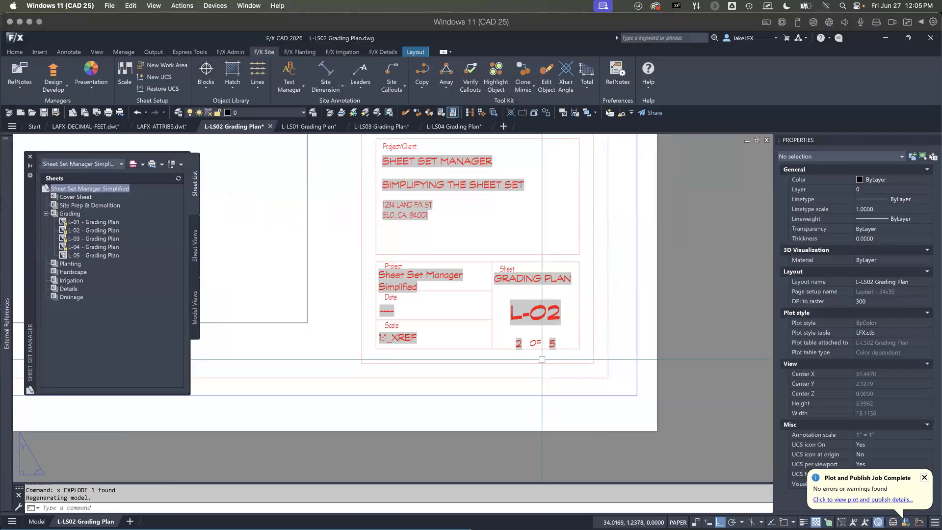
scroll(516, 371, "down", 4)
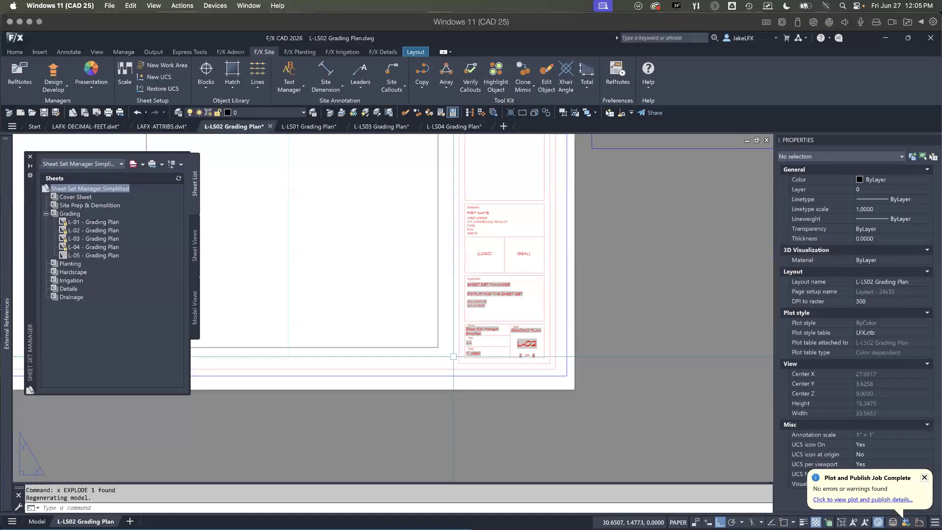
mouse_move(6, 322)
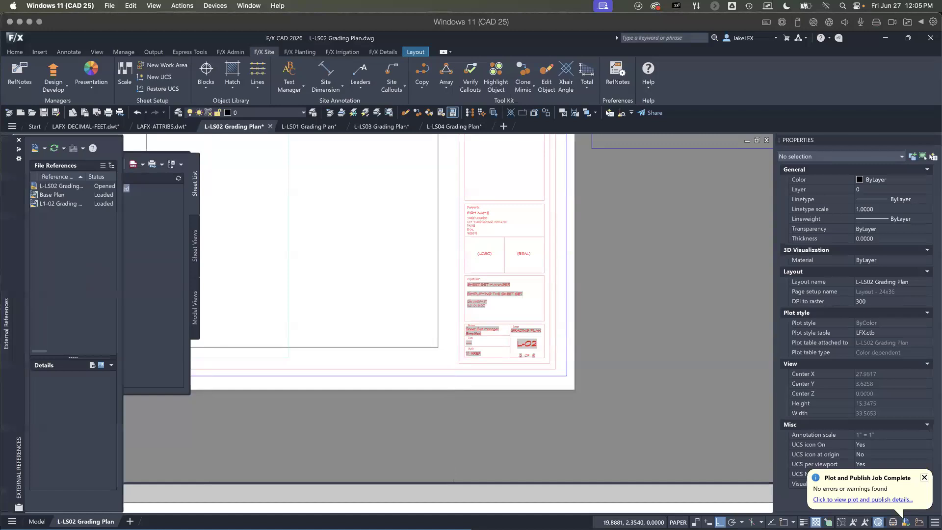